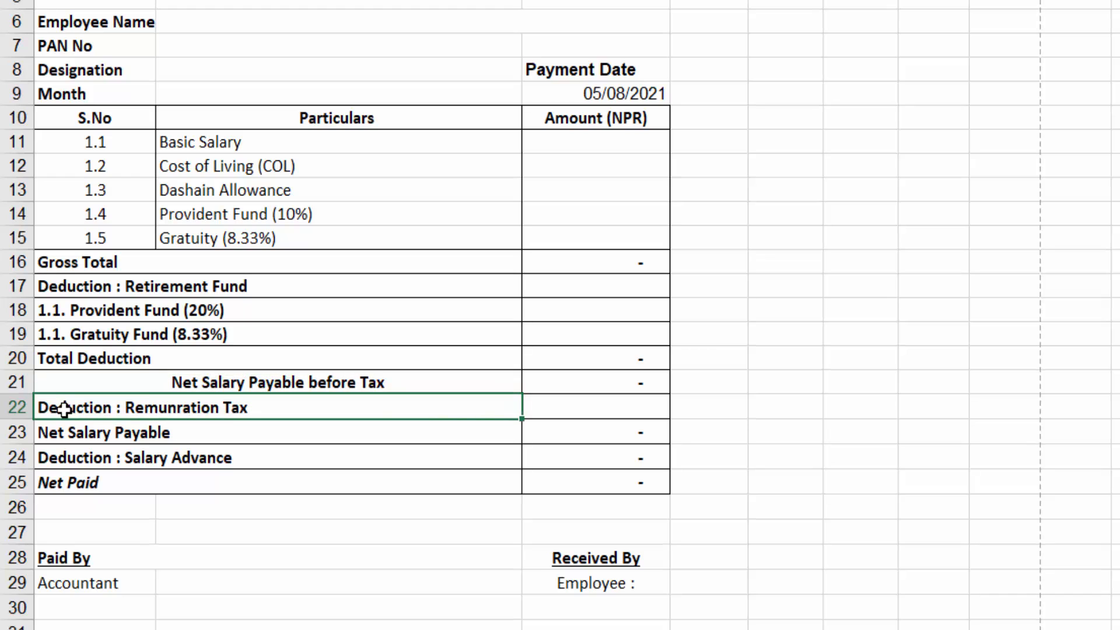
- Examine the Remuneration Tax deduction and Net Salary Payable rows of the salary slip with their amount cells
click(577, 406)
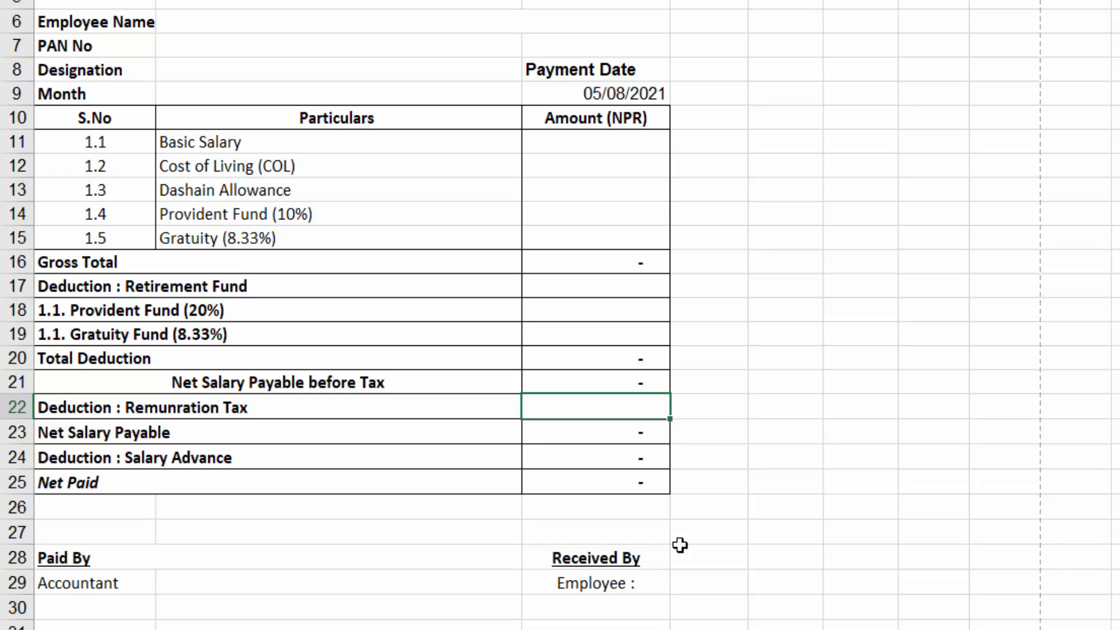
click(373, 407)
click(561, 406)
click(438, 406)
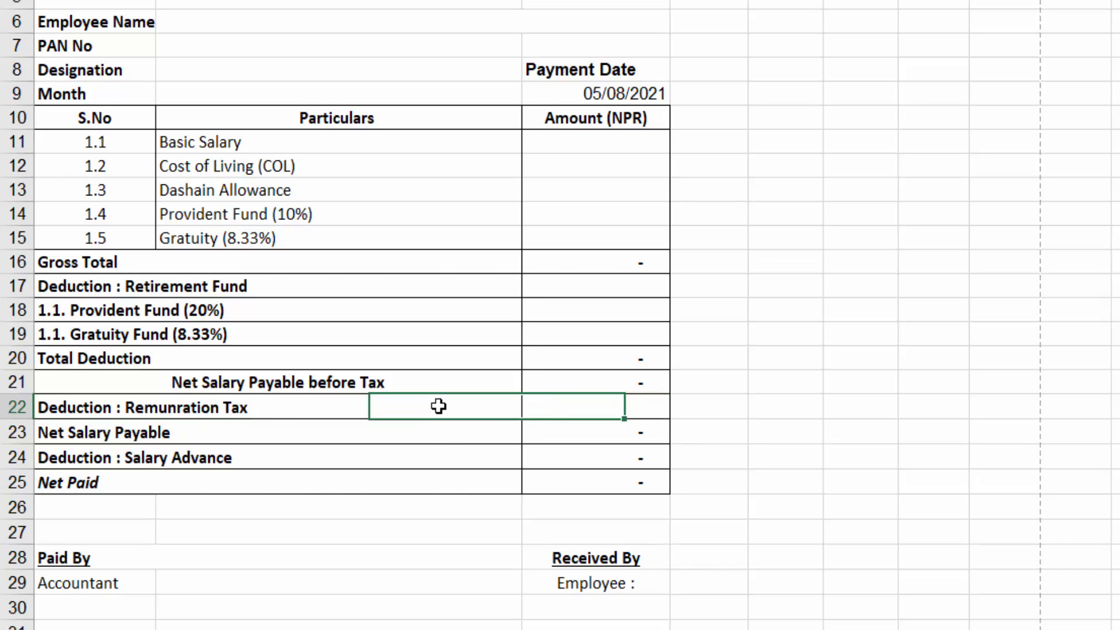
click(605, 407)
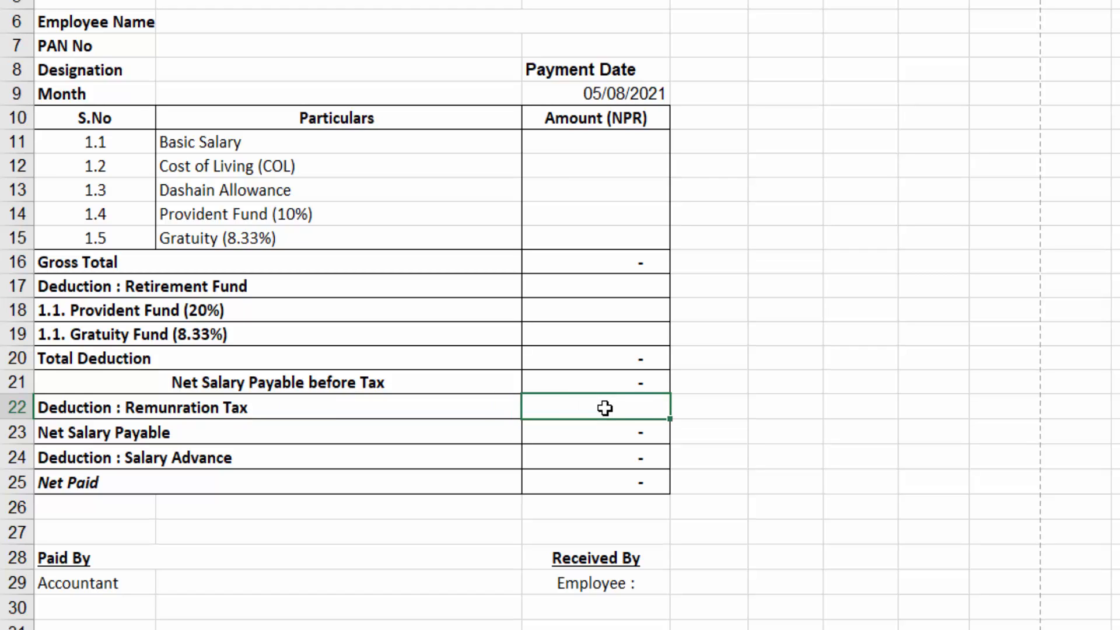
click(608, 431)
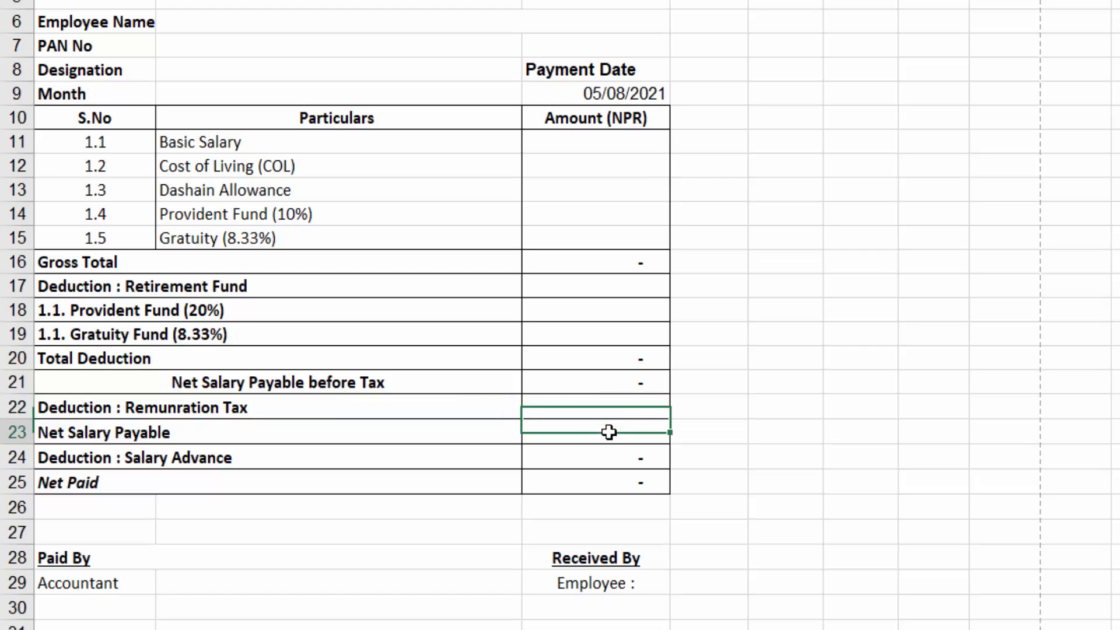
click(70, 432)
click(653, 432)
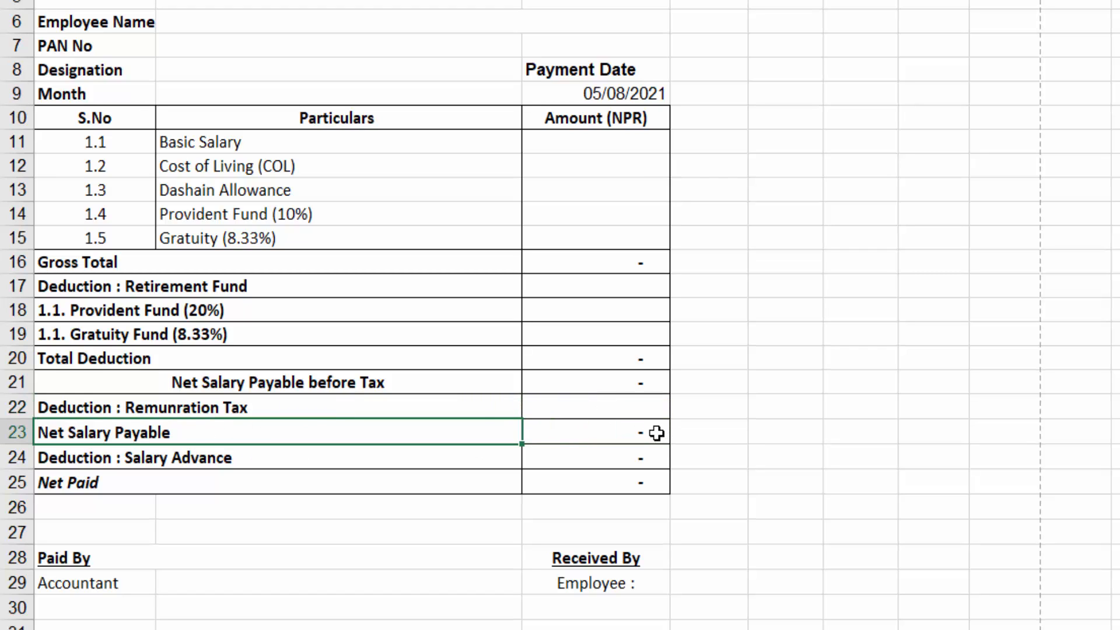
click(470, 408)
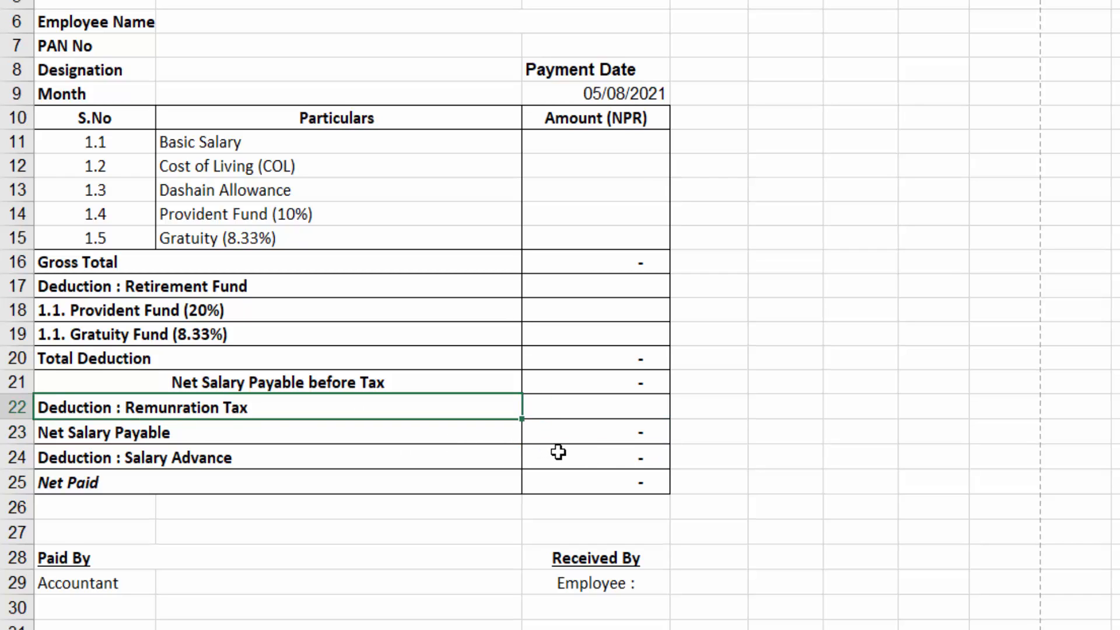
click(583, 430)
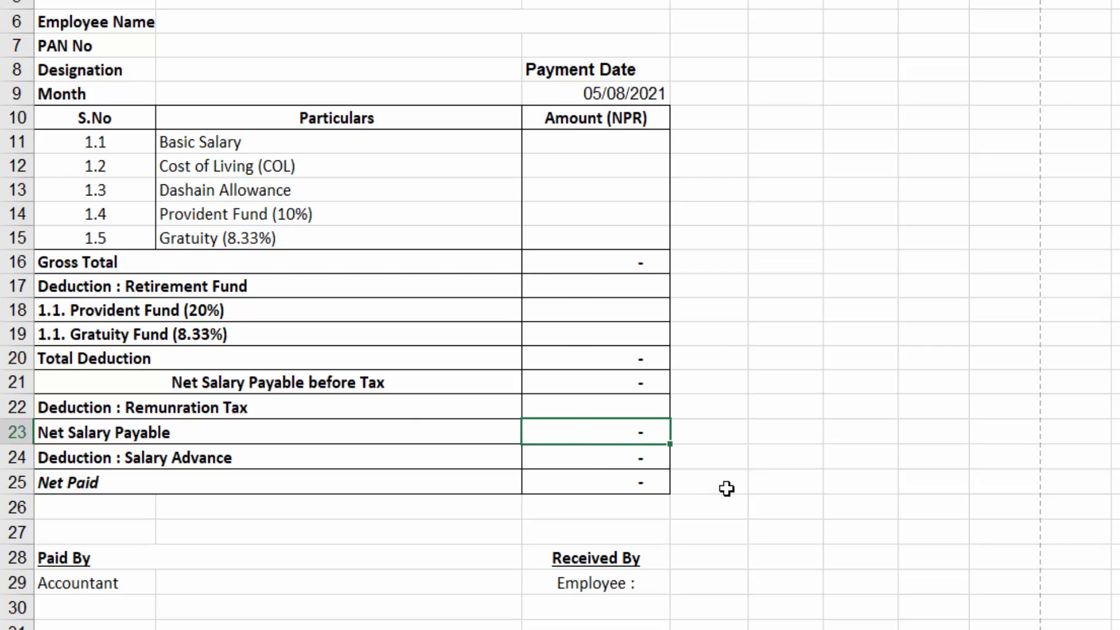
- Examine the Salary Advance deduction and Net Paid rows of the salary slip with their amount cells
key(Left)
click(411, 452)
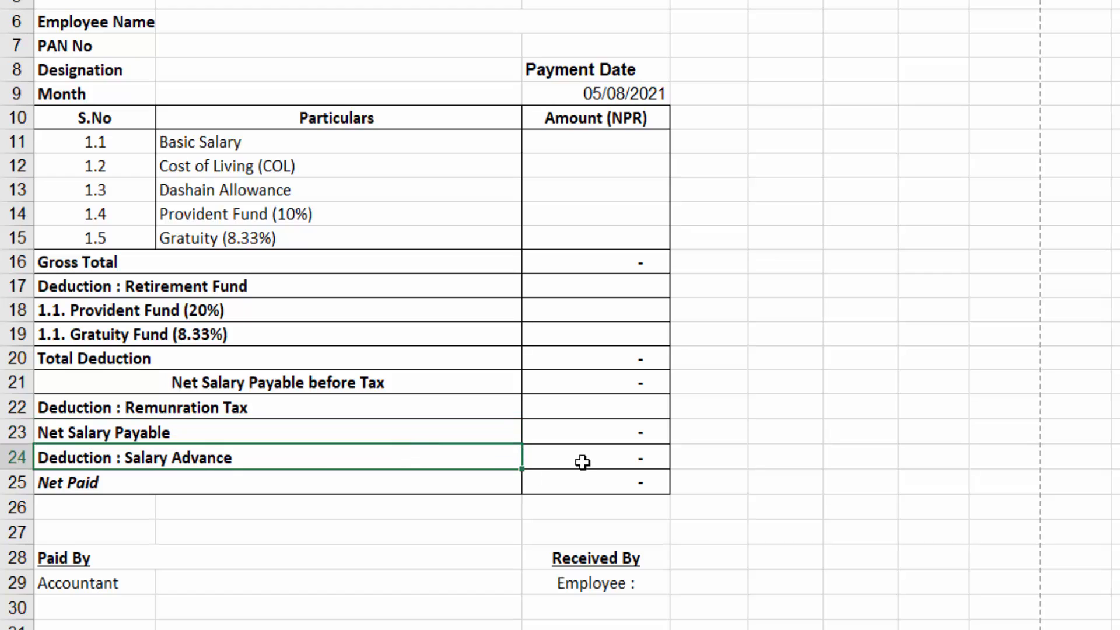
click(583, 462)
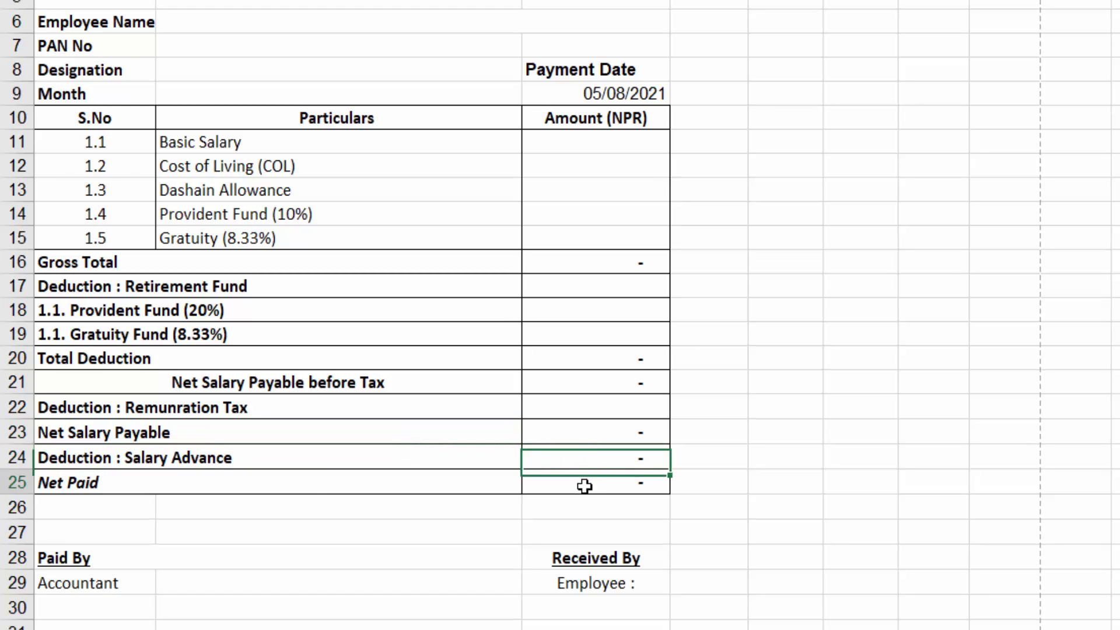
click(582, 488)
click(292, 484)
click(582, 482)
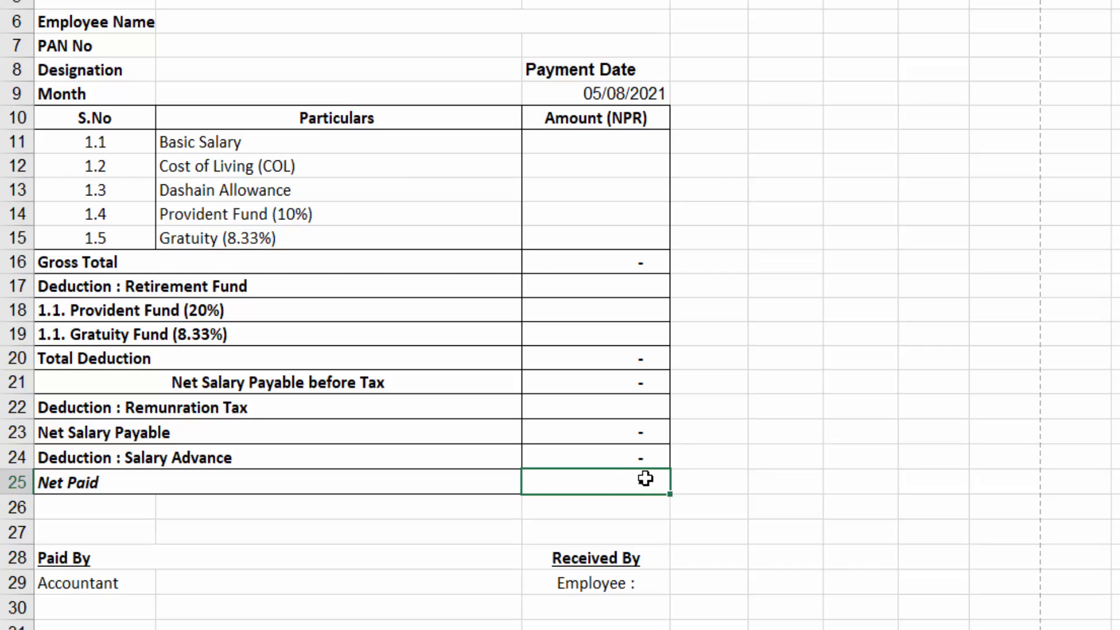
click(487, 485)
click(580, 481)
- Review the slip's Paid By and Received By blocks and the whole form from the title down to the signature rows
drag(47, 563, 42, 572)
drag(573, 560, 578, 580)
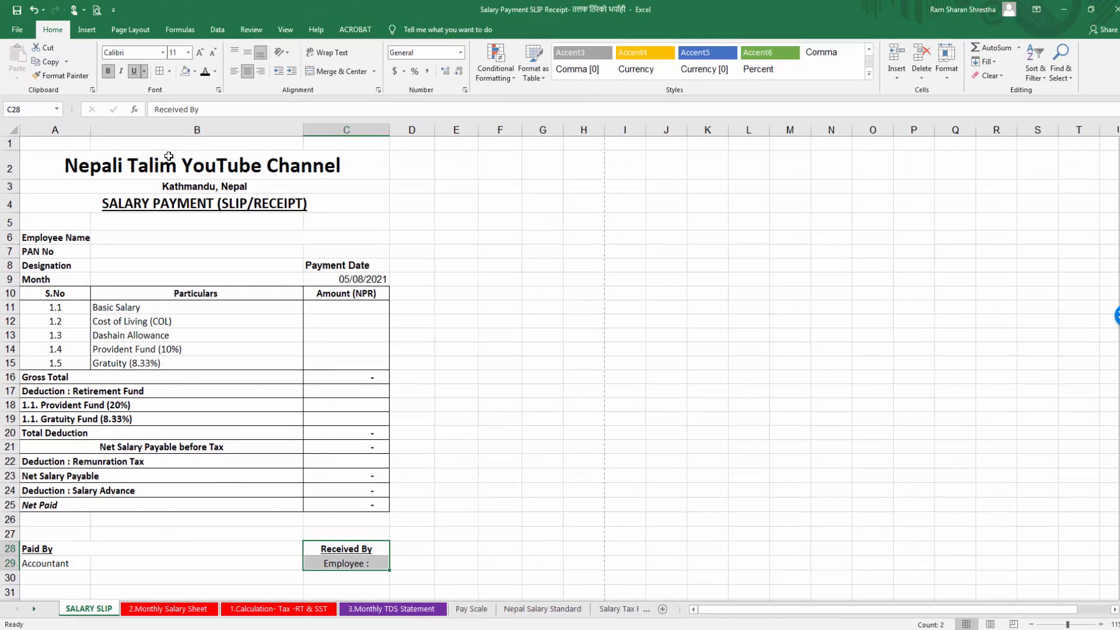
drag(169, 156, 143, 562)
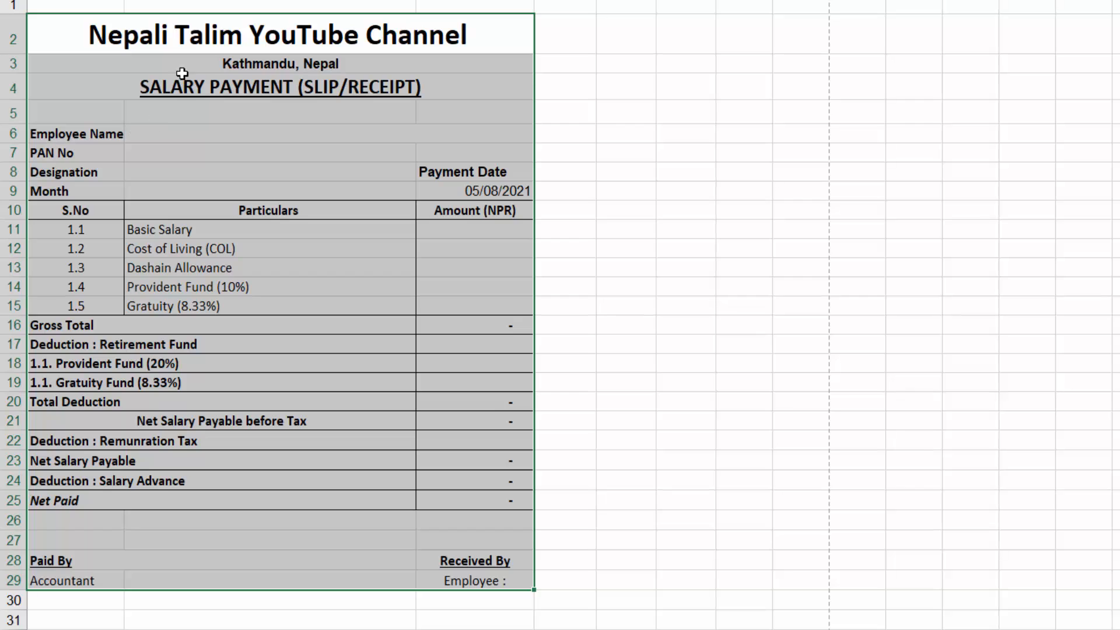
click(213, 35)
drag(214, 35, 244, 574)
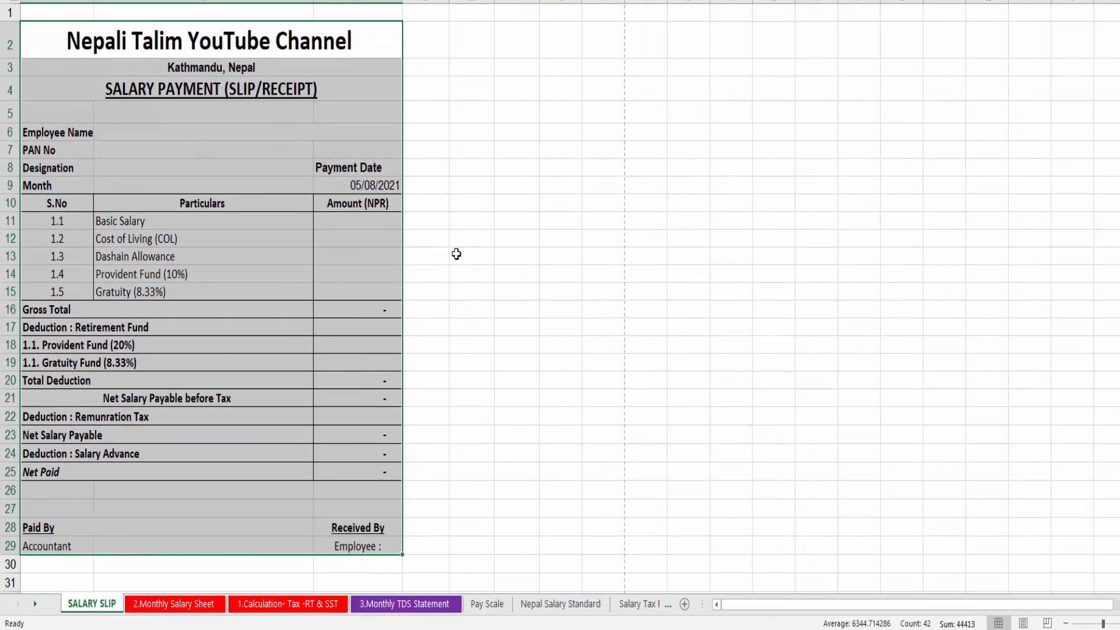
- On the 2.Monthly Salary Sheet, copy the first employee's month, Shrawan 2078, down the Month column for all employees
click(170, 604)
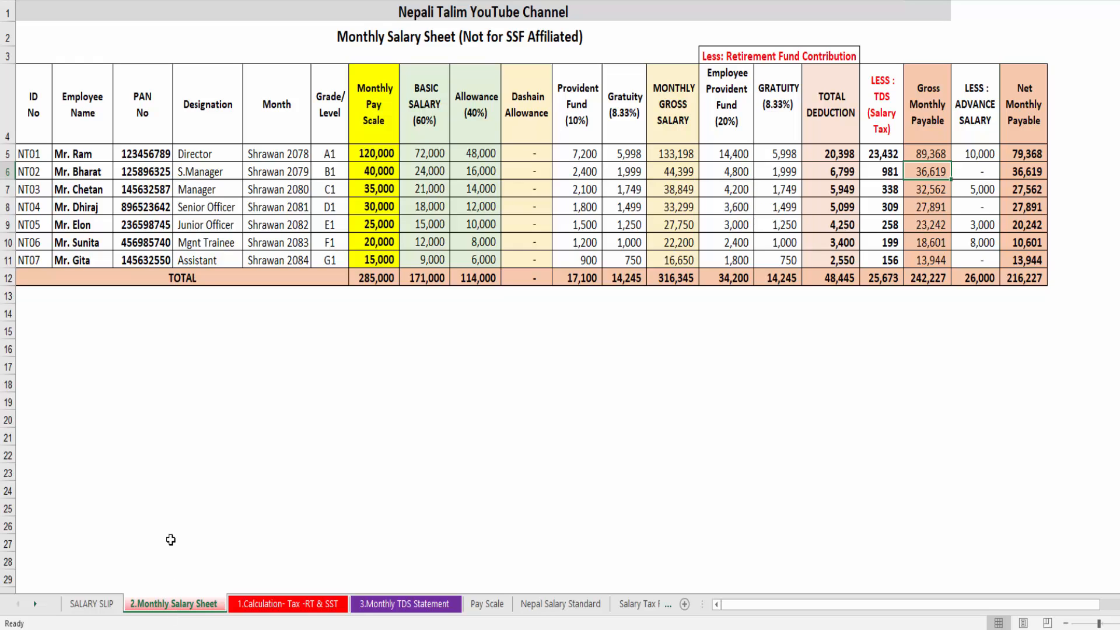
key(Home)
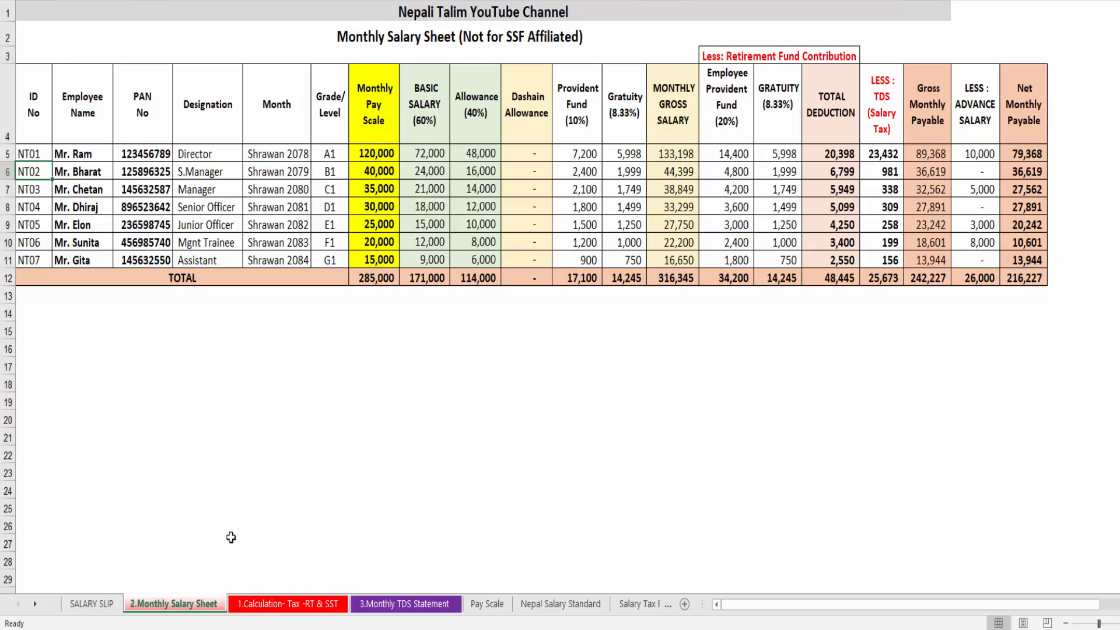
click(432, 368)
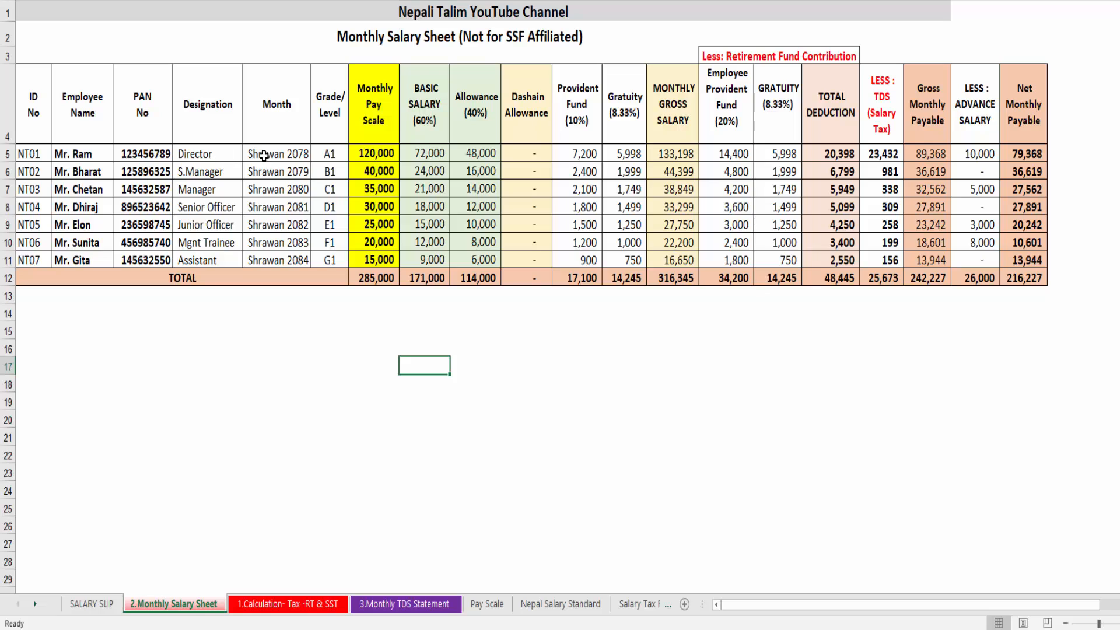
drag(267, 153, 268, 256)
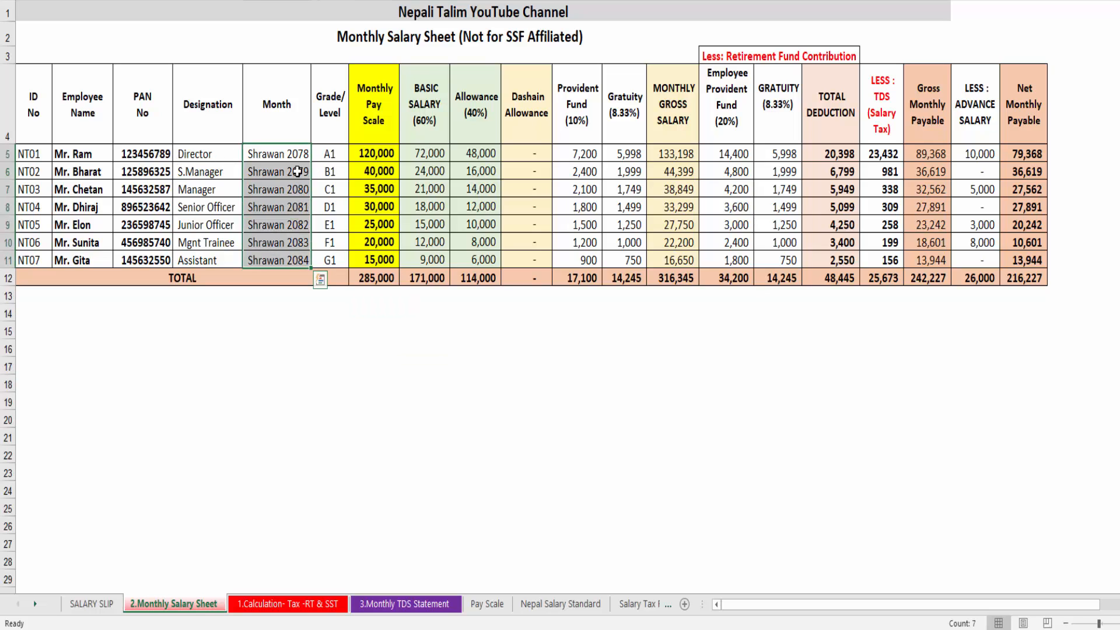
click(306, 158)
drag(309, 172, 312, 263)
click(318, 278)
click(310, 297)
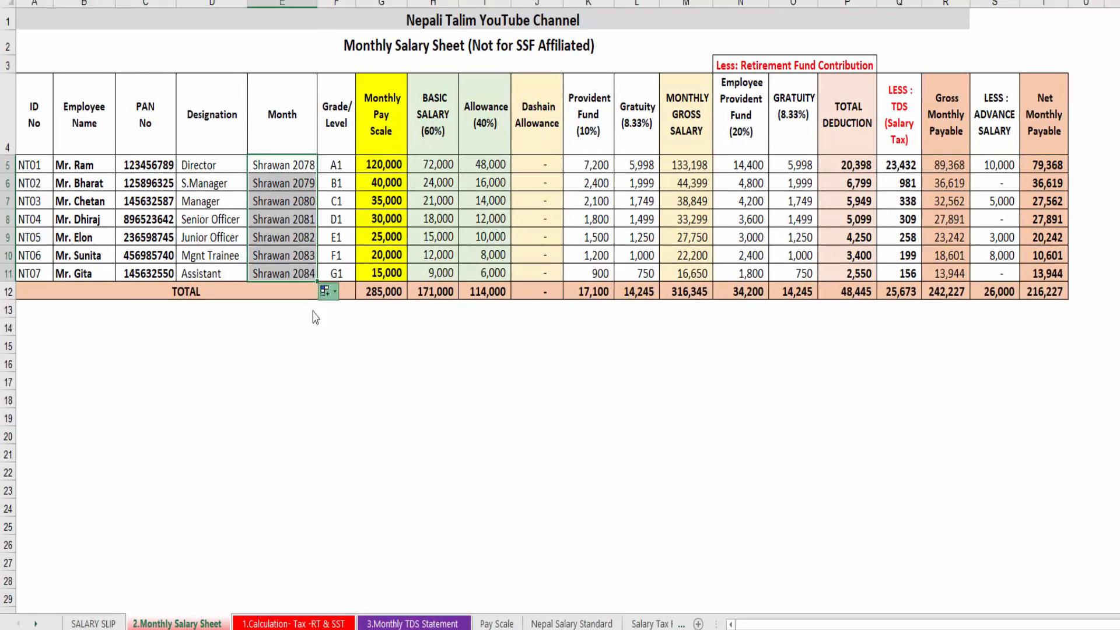
click(297, 175)
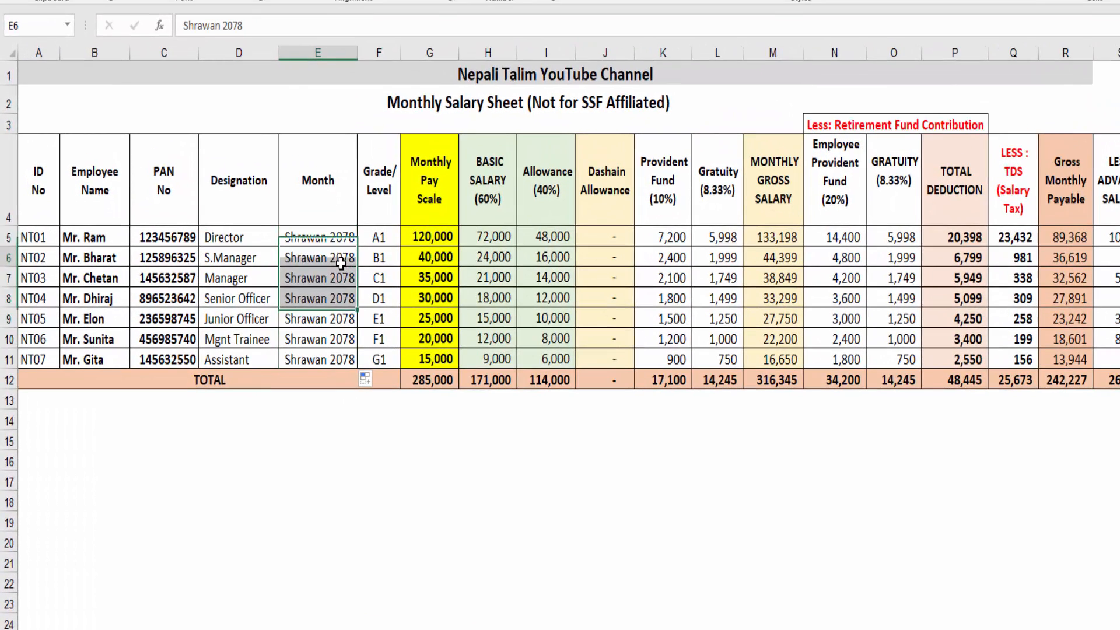
drag(334, 237, 327, 341)
- Open the 1.Calculation- Tax -RT & SST sheet and examine its employee table from the heading row to the total row
click(82, 243)
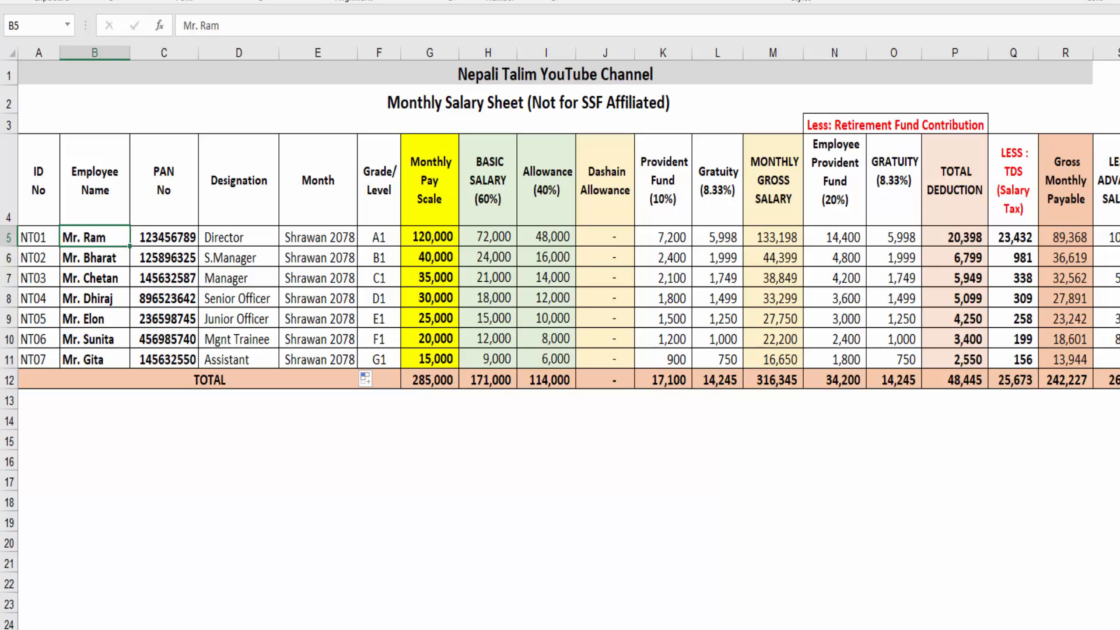
click(385, 628)
click(248, 511)
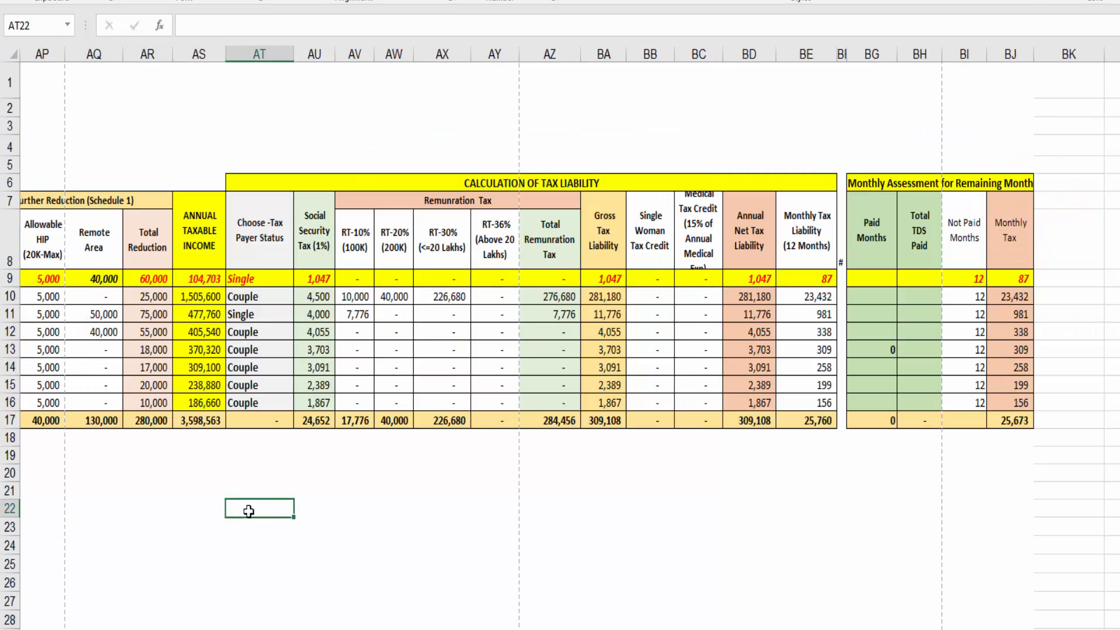
key(Home)
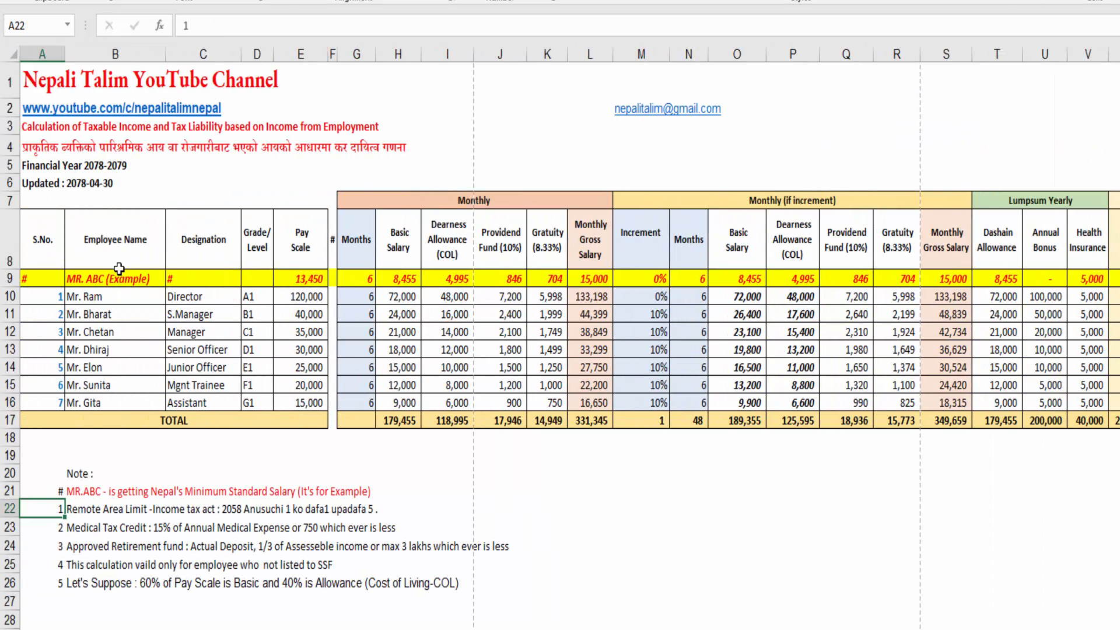
drag(6, 233, 3, 418)
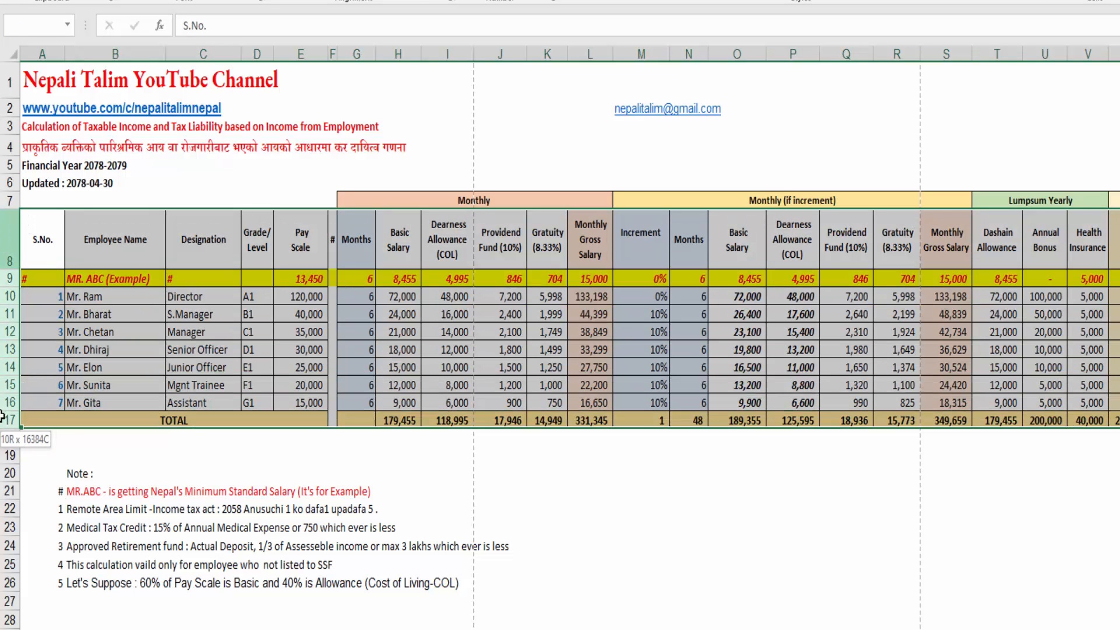
click(637, 401)
click(692, 423)
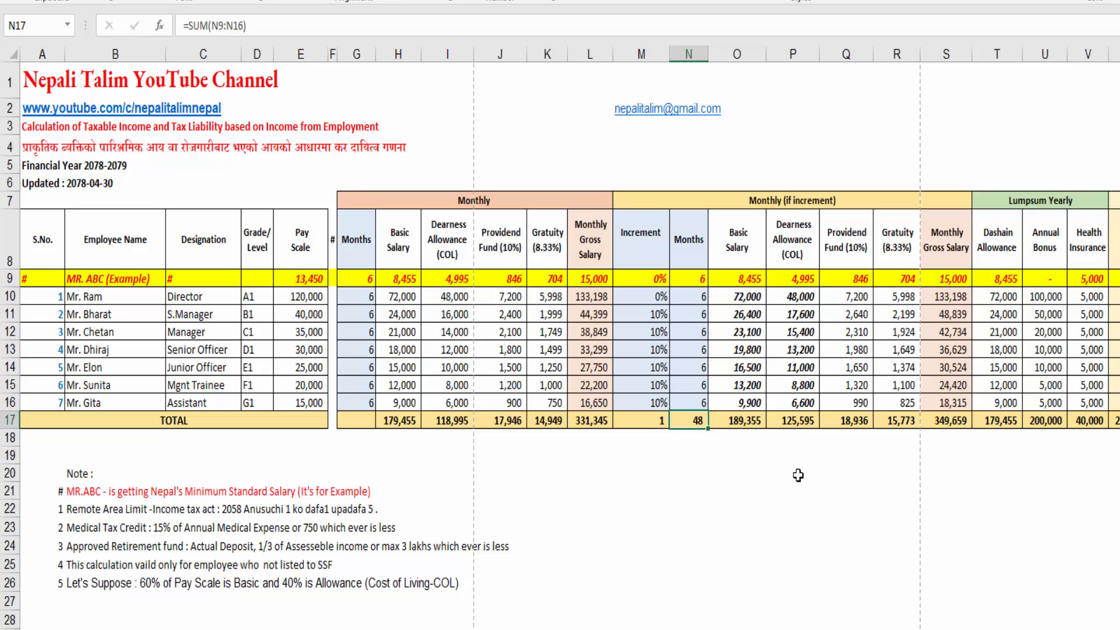
- Review the tax calculation's total row across the salary, deduction, taxable income and tax liability columns, and return to the sheet's first column
key(Right)
key(Right)
key(Right)
key(Right)
key(Right)
key(Right)
key(Right)
key(Right)
key(Right)
key(Right)
key(Right)
key(Right)
key(Right)
key(Right)
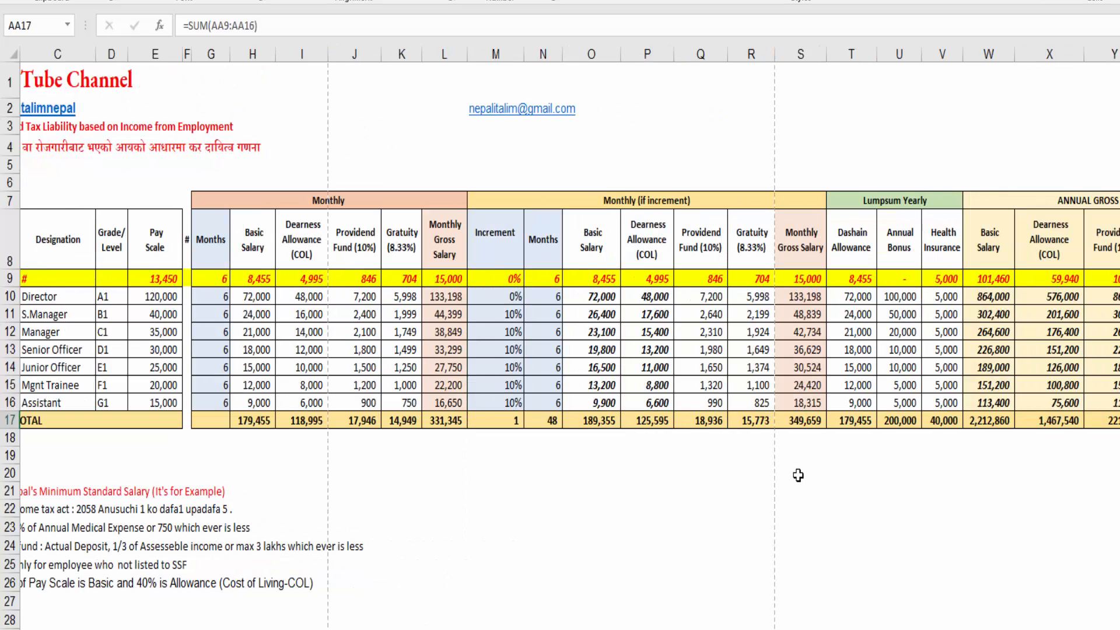
key(Right)
key(Right)
key(Right)
key(Right)
key(Right)
key(Right)
key(Right)
key(Right)
key(Right)
key(Right)
key(Right)
key(Right)
key(Right)
key(Right)
key(Right)
key(Right)
key(Right)
key(Right)
key(Right)
key(Right)
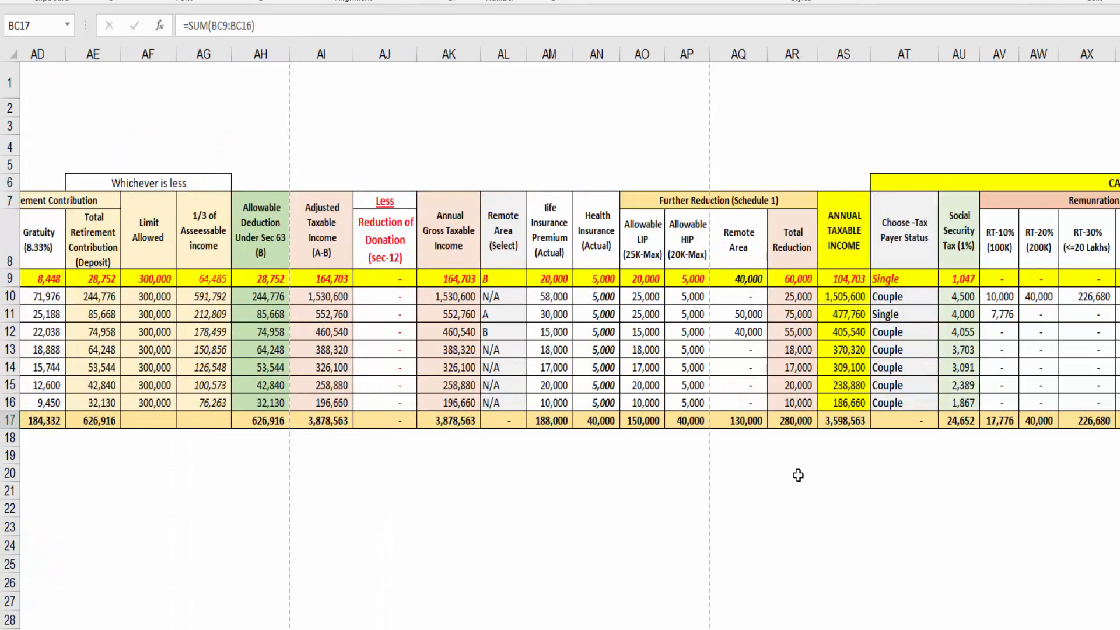
key(Right)
key(Right)
key(Right)
key(Right)
key(Right)
key(Right)
key(Right)
key(Right)
key(Right)
key(Left)
key(Left)
key(Left)
key(Left)
key(Left)
key(Left)
key(Left)
key(Left)
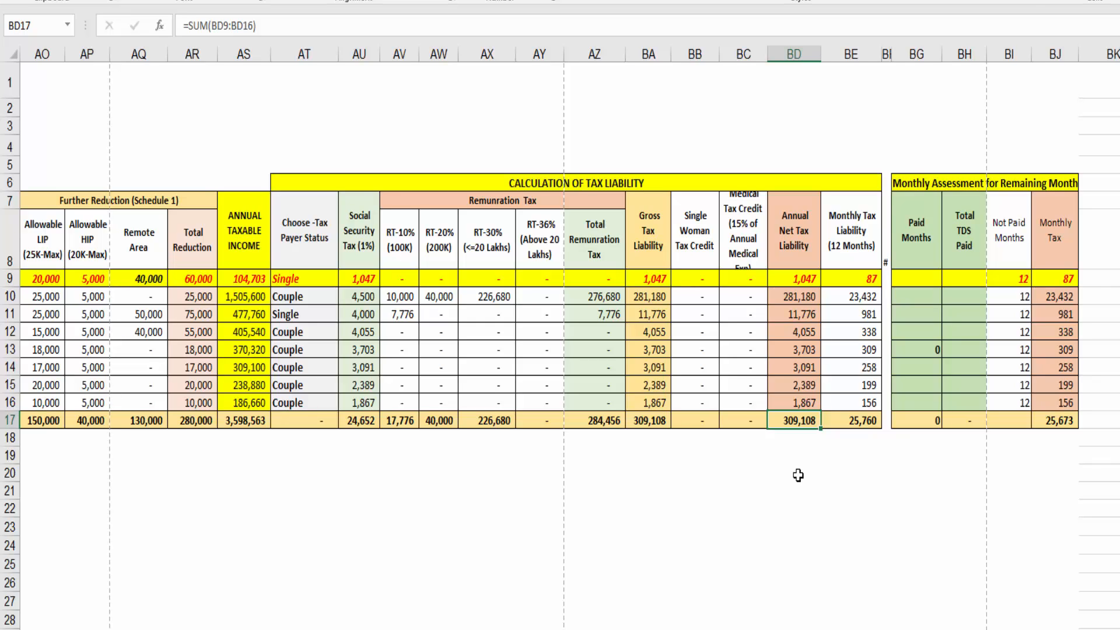
key(Home)
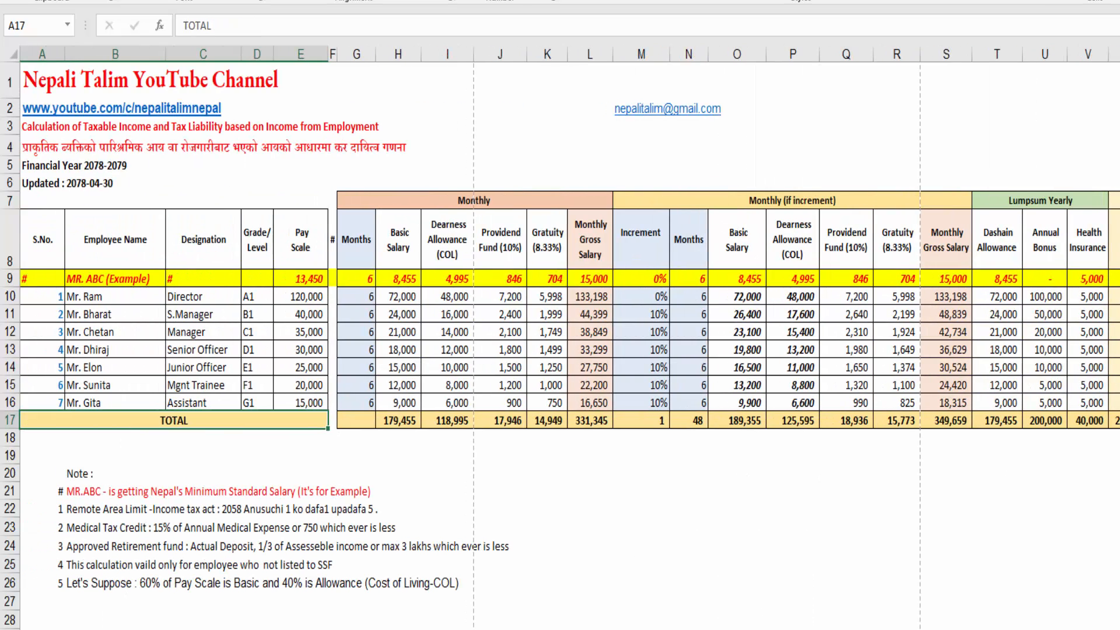
- Return to the Monthly Salary Sheet and enlarge the font of its "Nepali Talim YouTube Channel" title
key(ctrl+Page_Down)
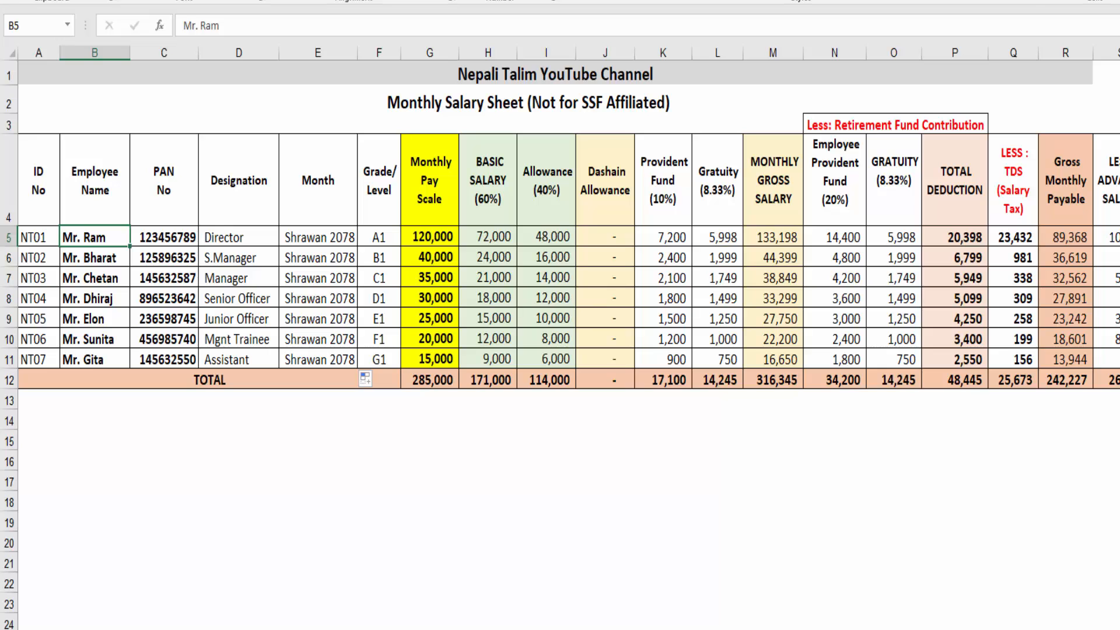
click(137, 522)
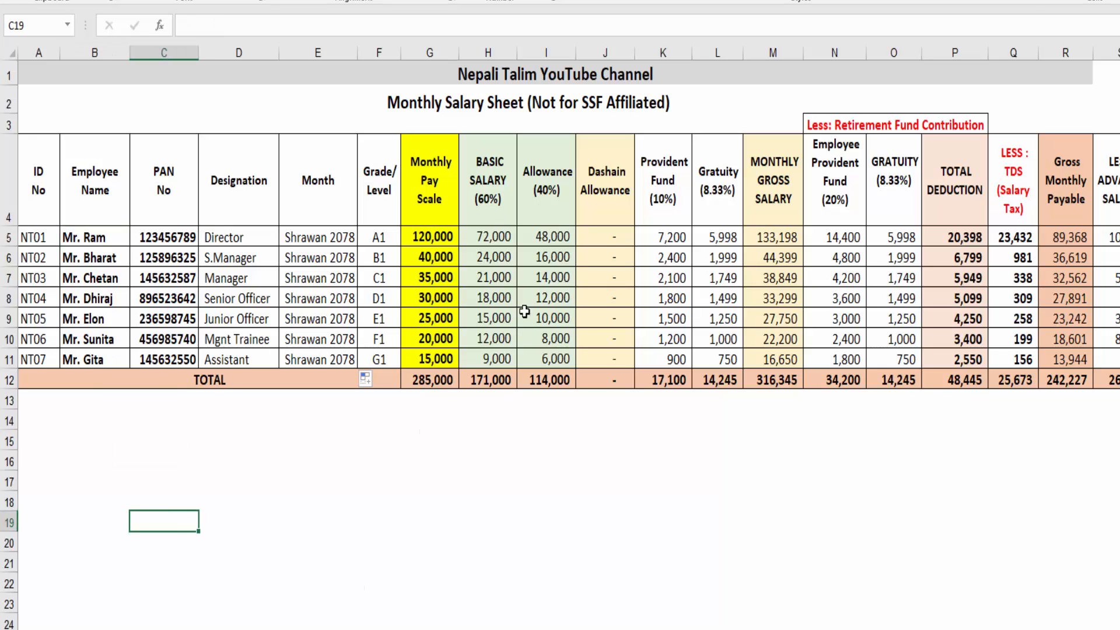
click(519, 112)
click(293, 512)
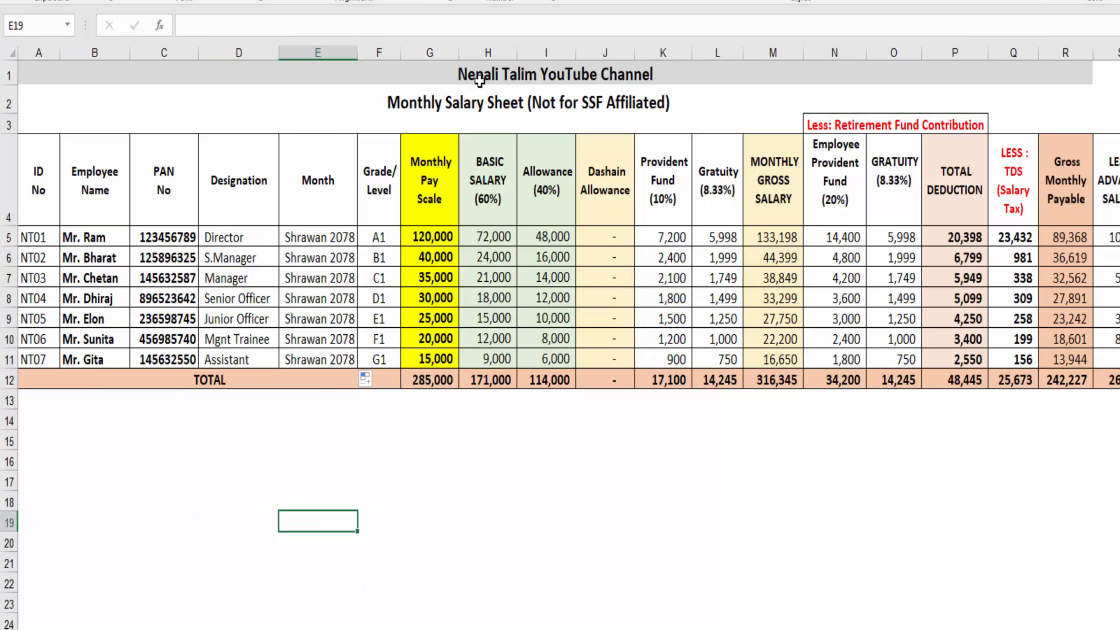
click(476, 93)
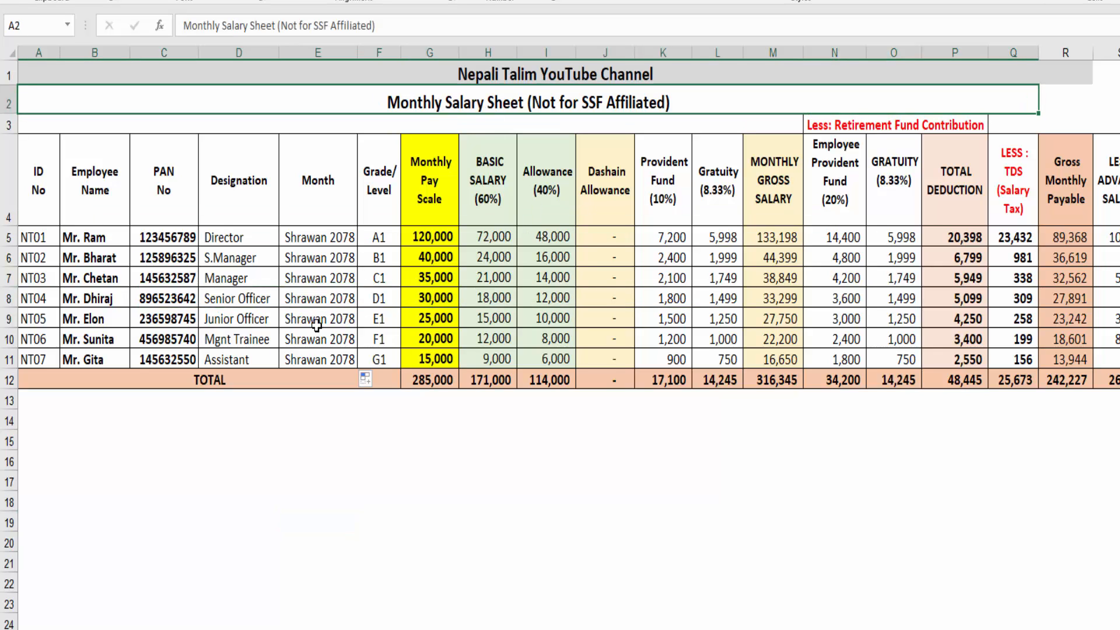
drag(9, 104, 73, 401)
click(188, 251)
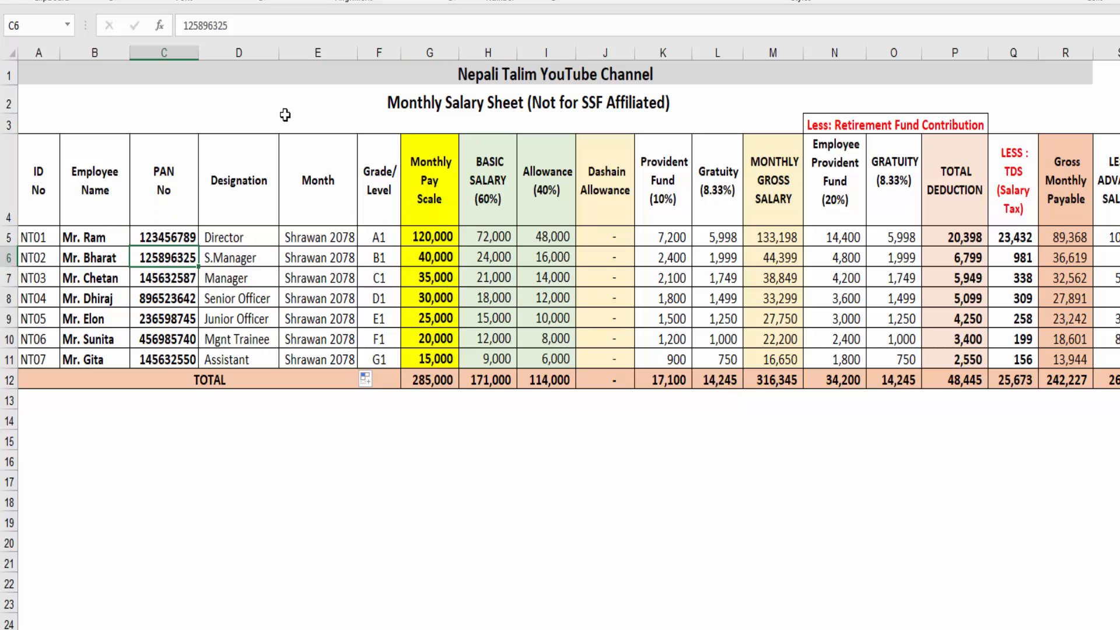
click(326, 76)
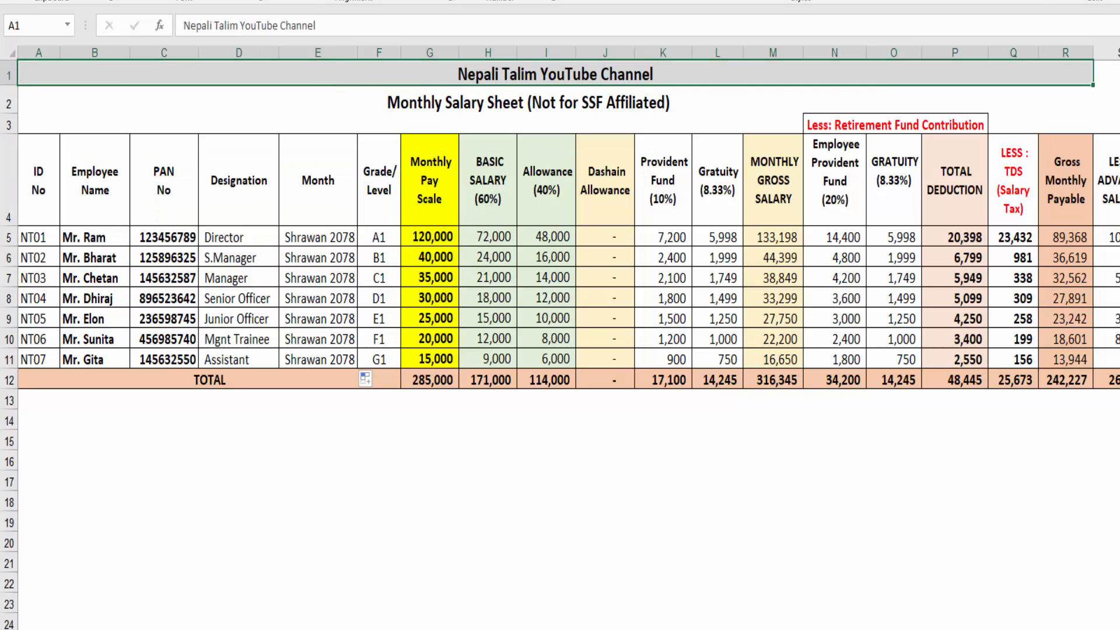
click(471, 484)
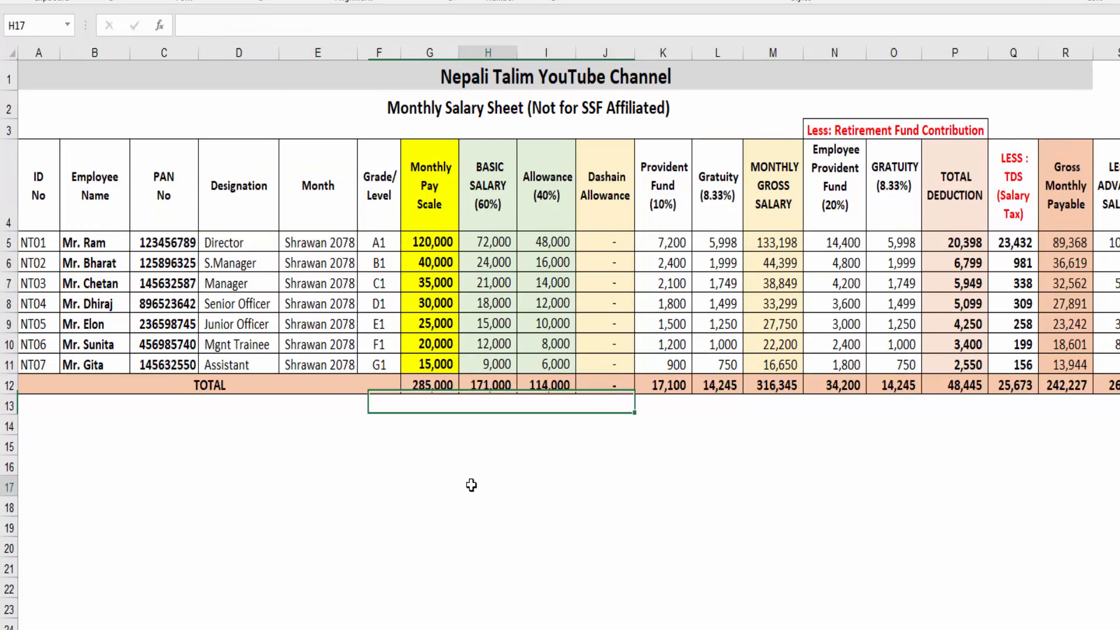
- Review the Monthly Salary Sheet's table from its title to the total row, including the ID No column for all employees
drag(473, 82, 509, 392)
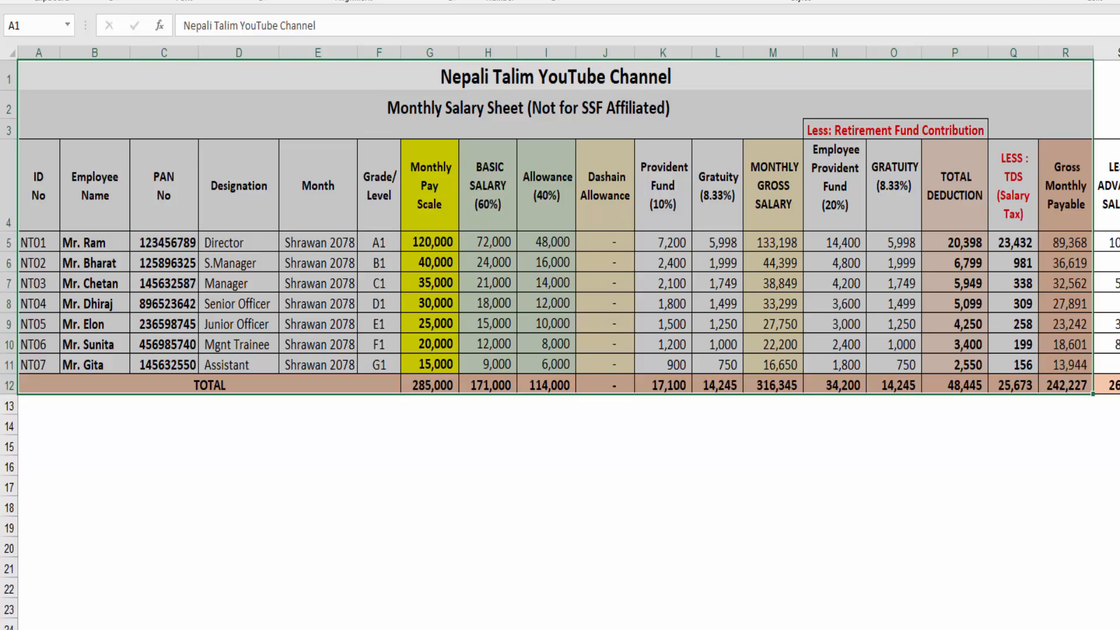
click(295, 464)
key(Home)
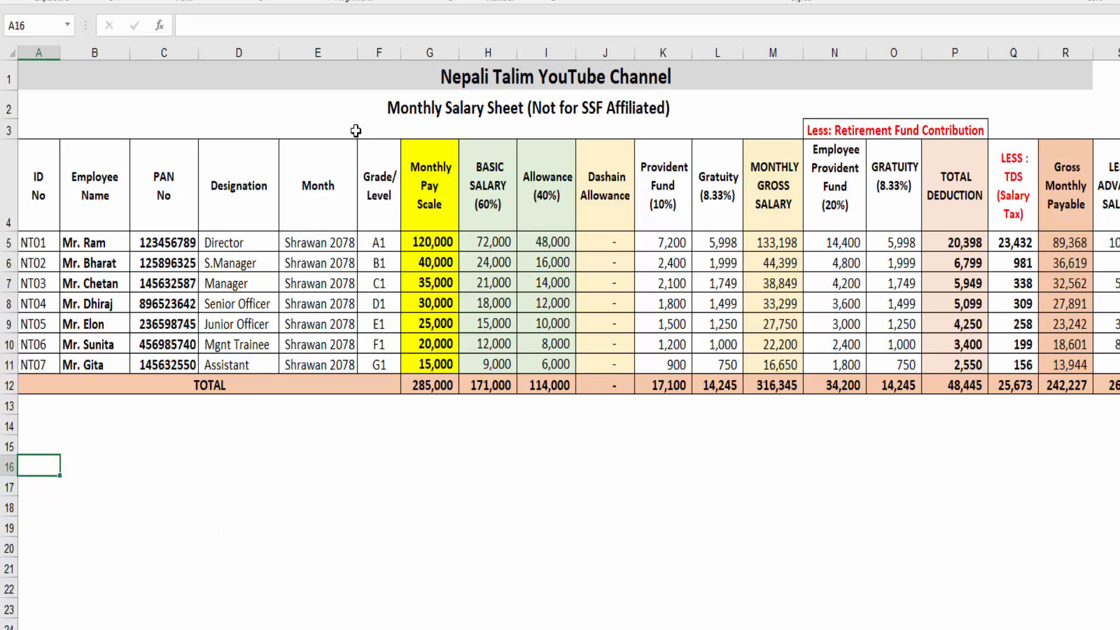
click(412, 114)
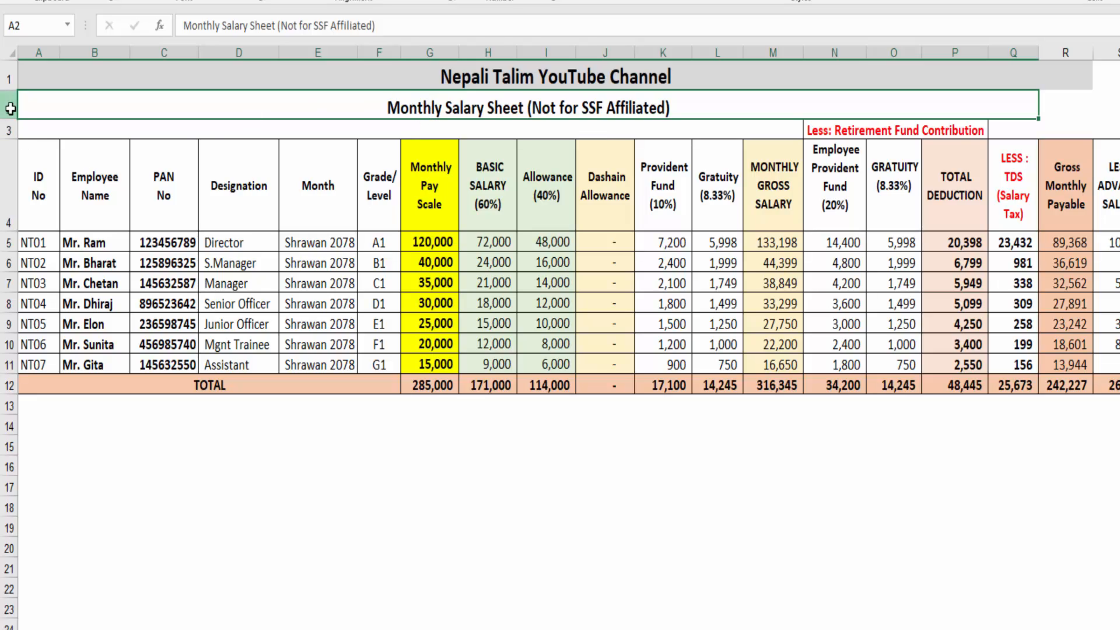
drag(7, 108, 34, 386)
click(103, 406)
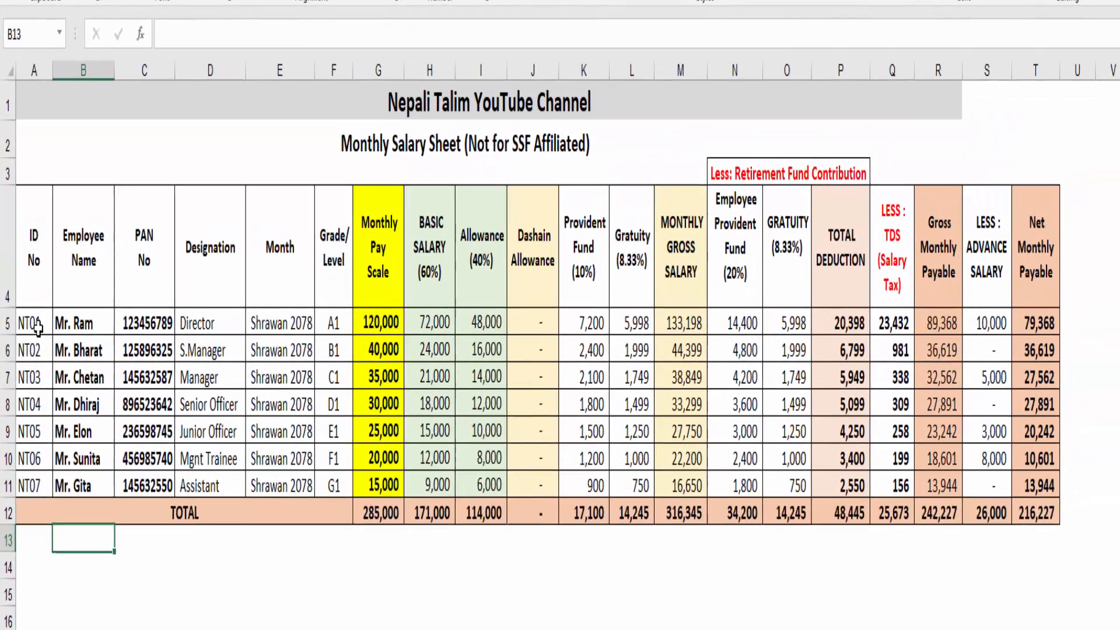
click(41, 242)
click(37, 246)
click(35, 331)
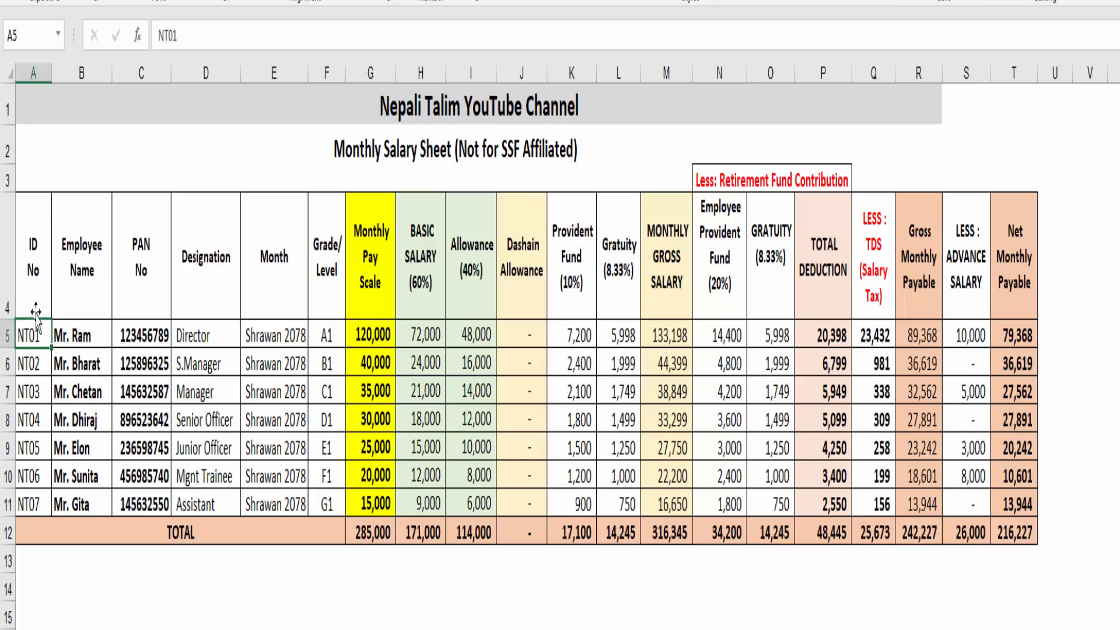
drag(38, 355, 33, 504)
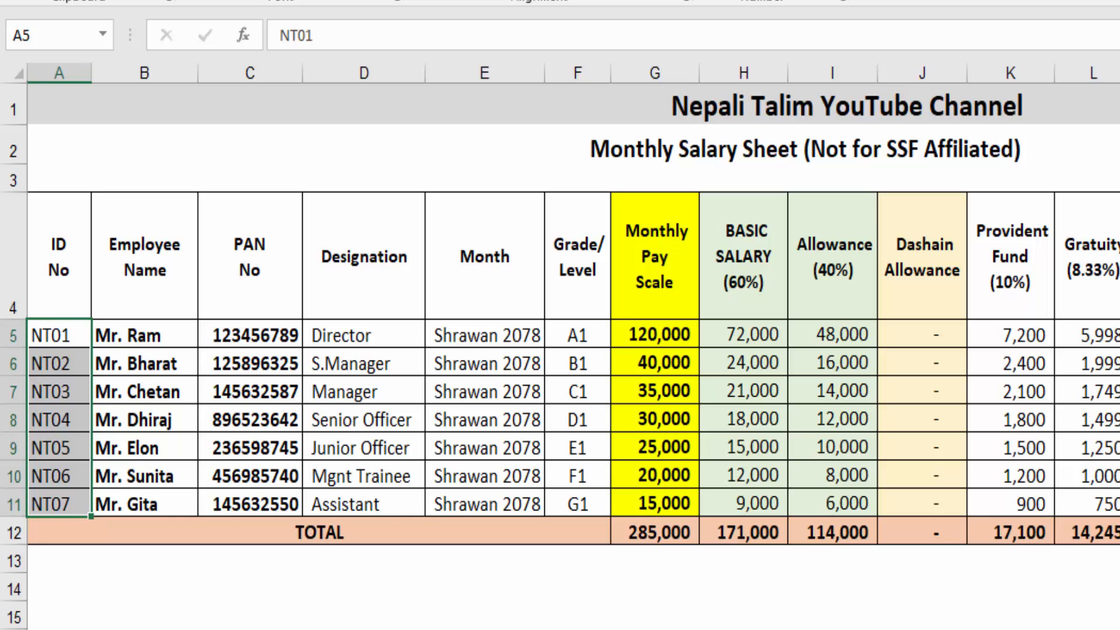
- Switch to the salary payment slip sheet and select its Employee Name label
key(ctrl+Page_Down)
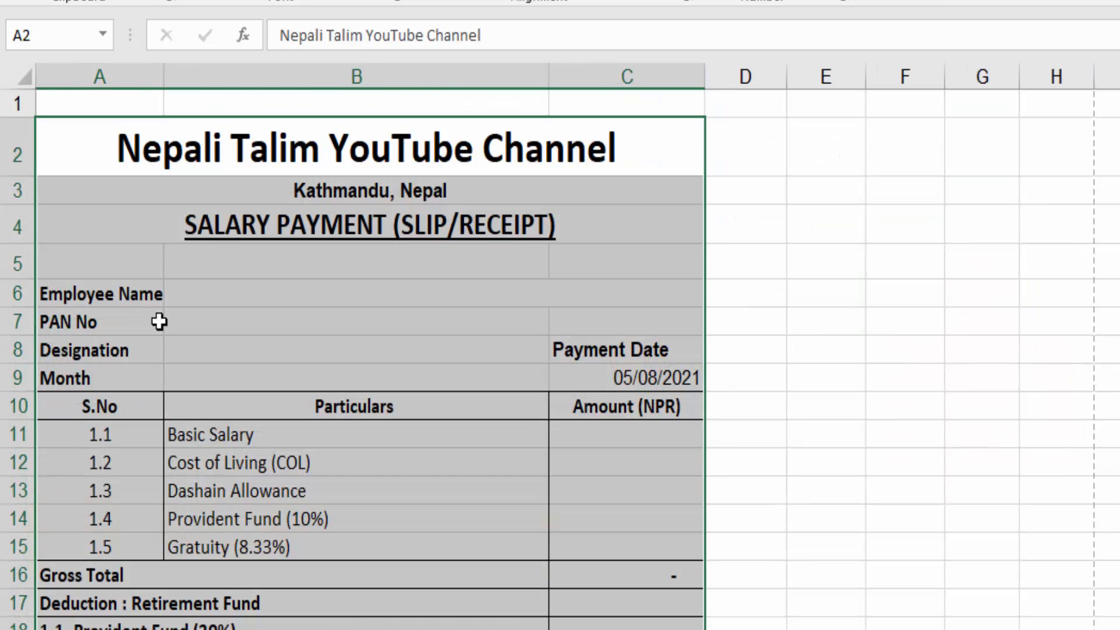
click(156, 296)
click(176, 298)
click(92, 292)
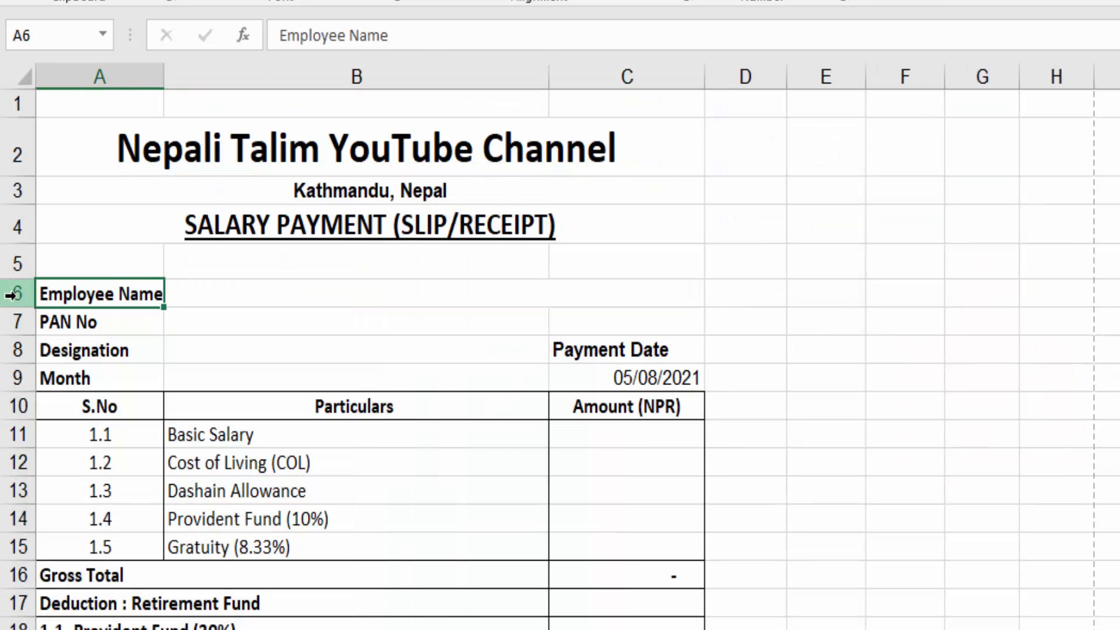
click(45, 266)
text(empo)
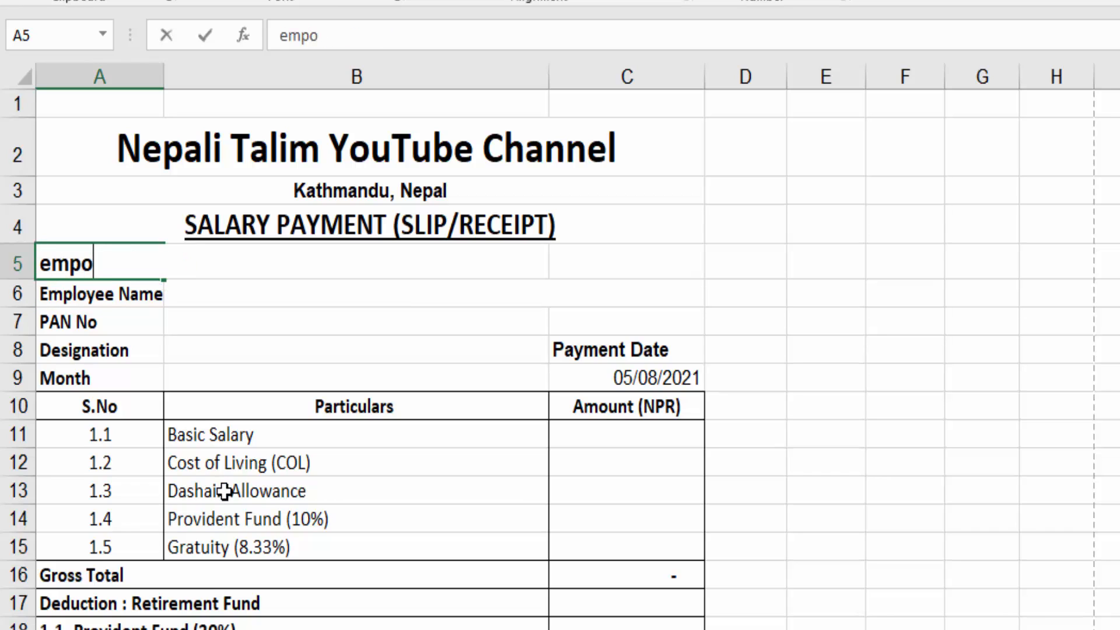
text(y)
key(Escape)
key(Down)
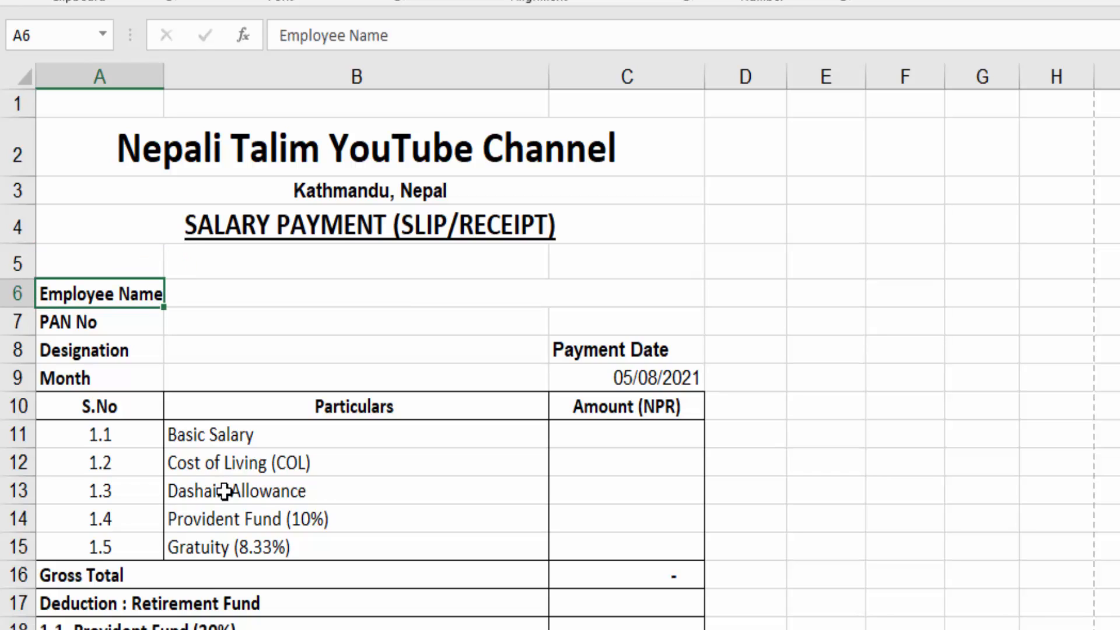
- Add the label "Employee ID" in A5 above Employee Name, matching the other labels' text size, and select the blank cell beside it
key(Up)
text(Em)
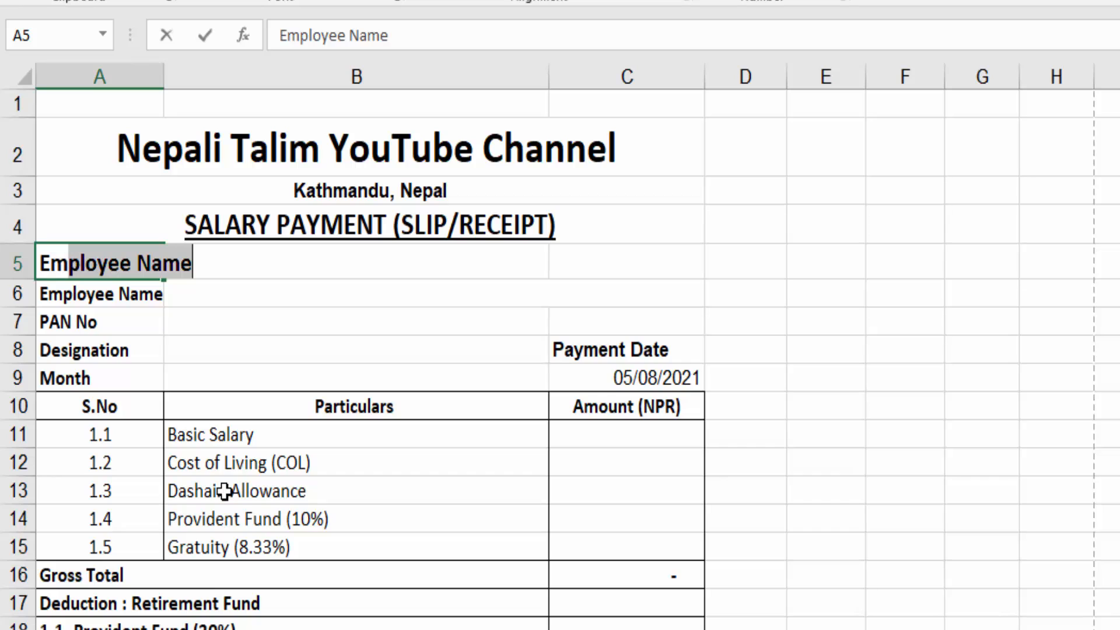
text(ployee ID)
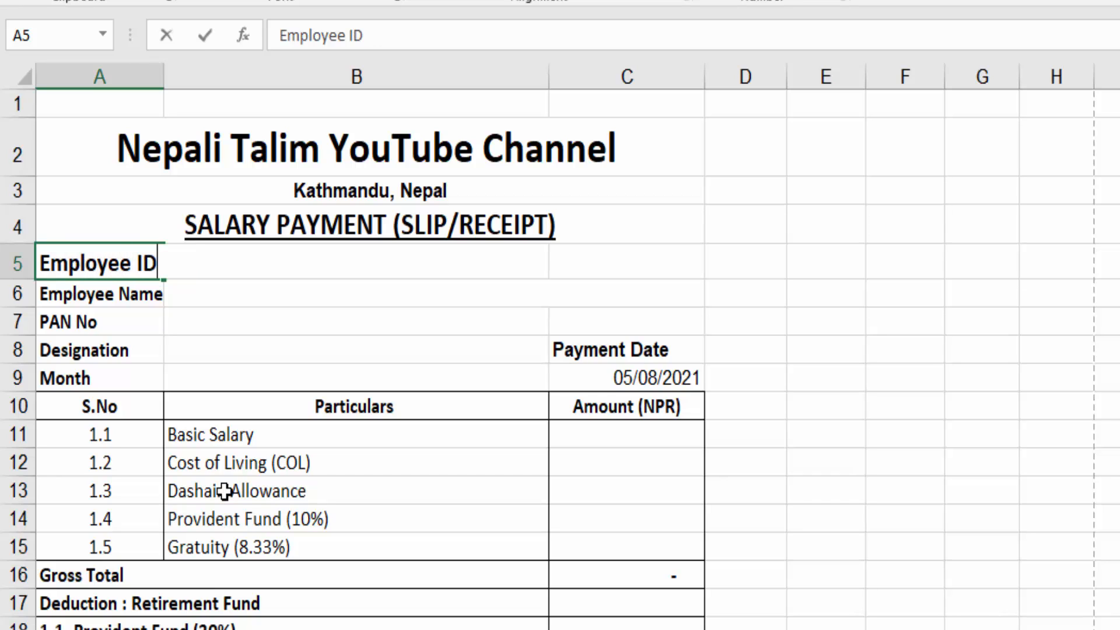
key(Return)
key(Up)
key(Down)
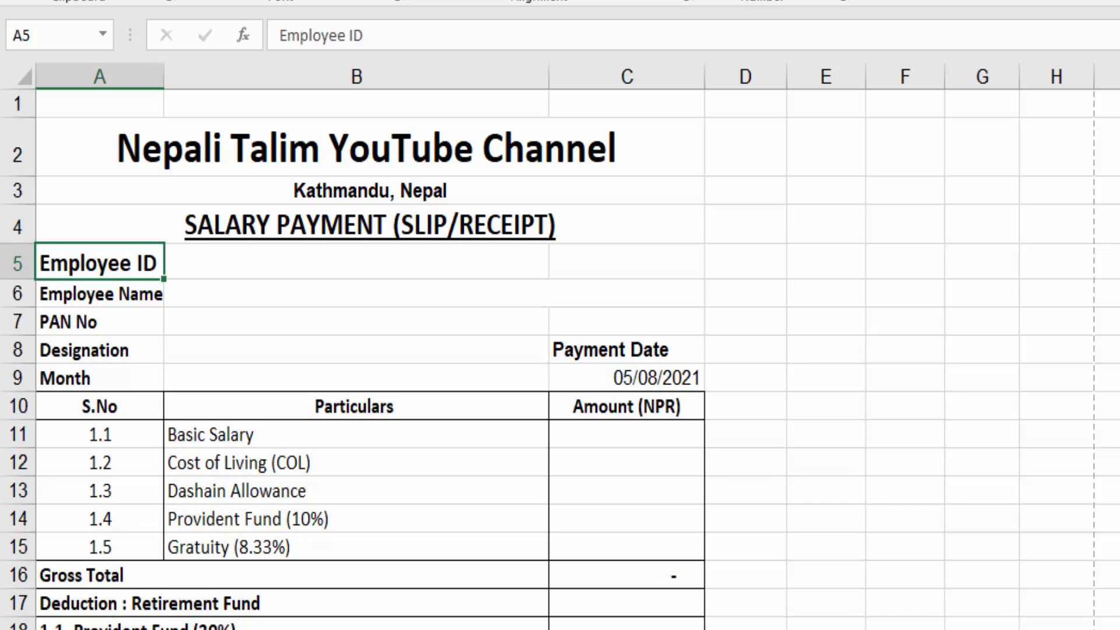
click(270, 277)
key(Up)
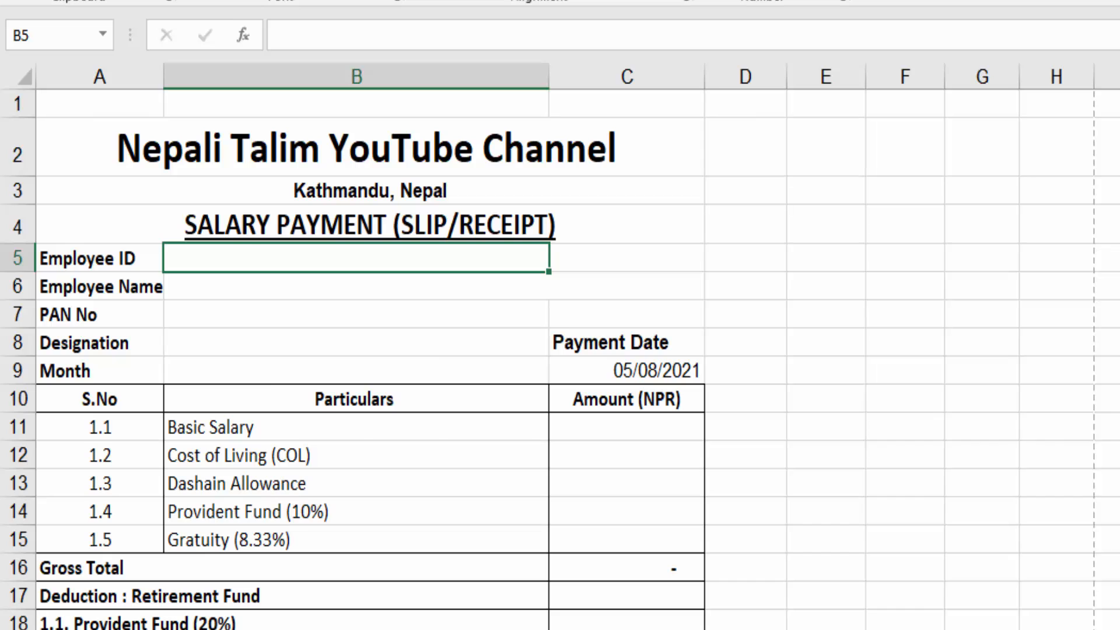
- Return to the Monthly Salary Sheet and examine the Employee Name, PAN No, Designation, Month and Grade/Level columns
click(409, 628)
click(175, 421)
click(56, 304)
click(143, 309)
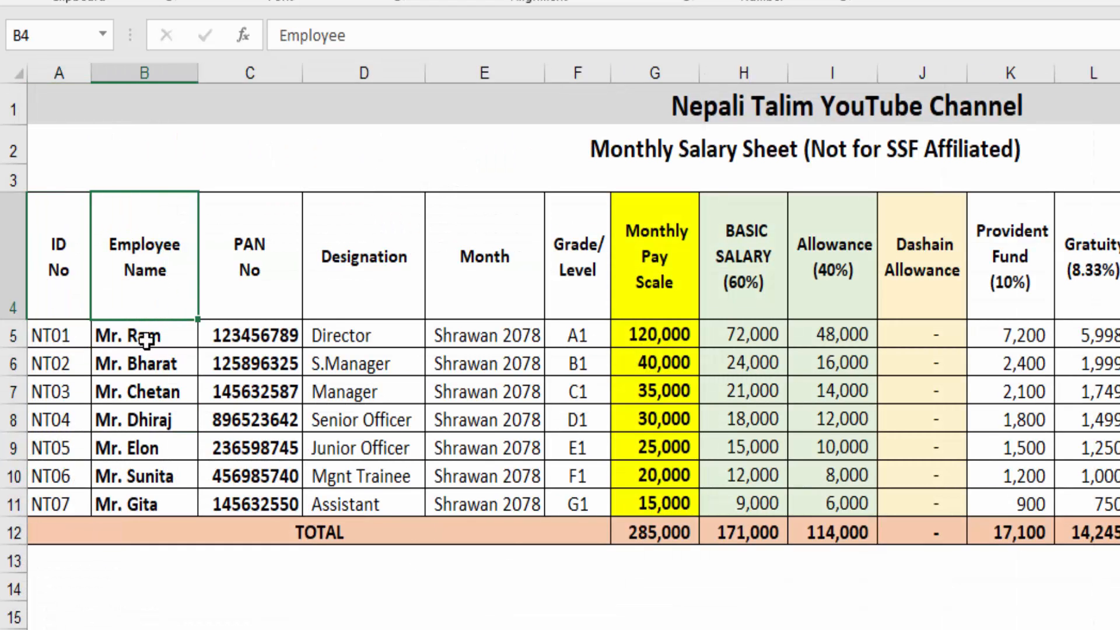
click(148, 364)
click(262, 273)
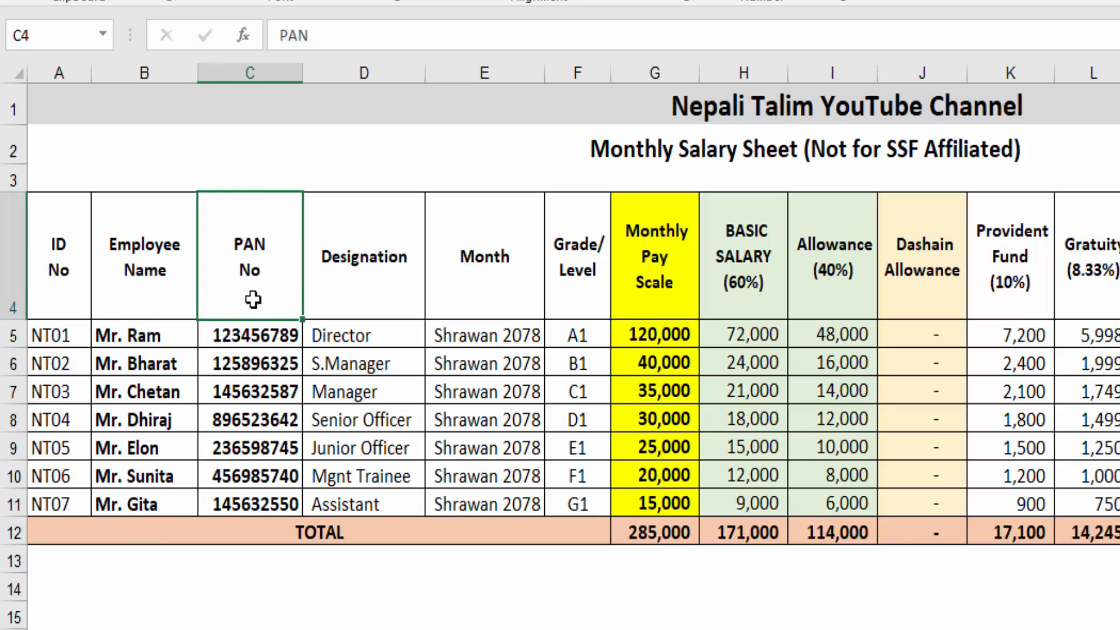
drag(260, 337, 261, 504)
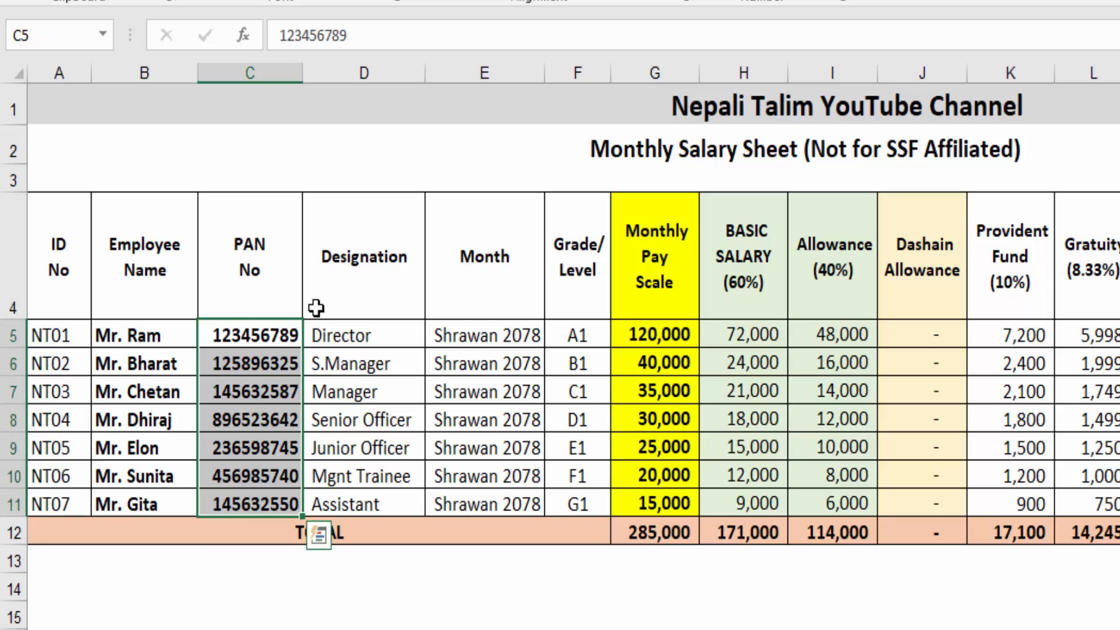
click(316, 308)
drag(356, 344, 355, 466)
click(470, 297)
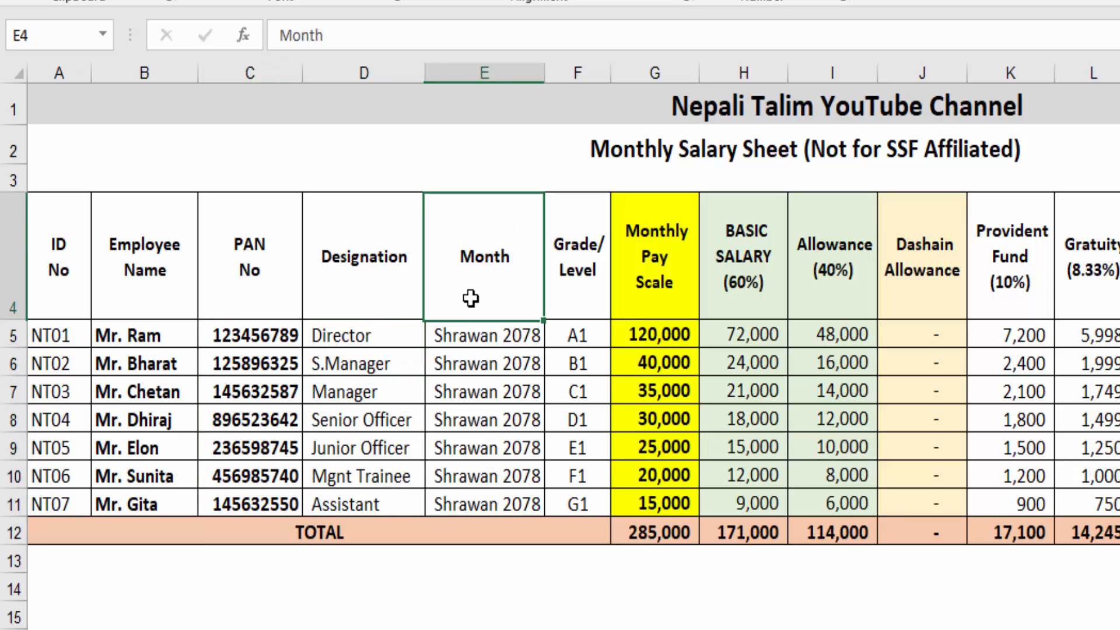
drag(481, 350, 475, 463)
click(585, 288)
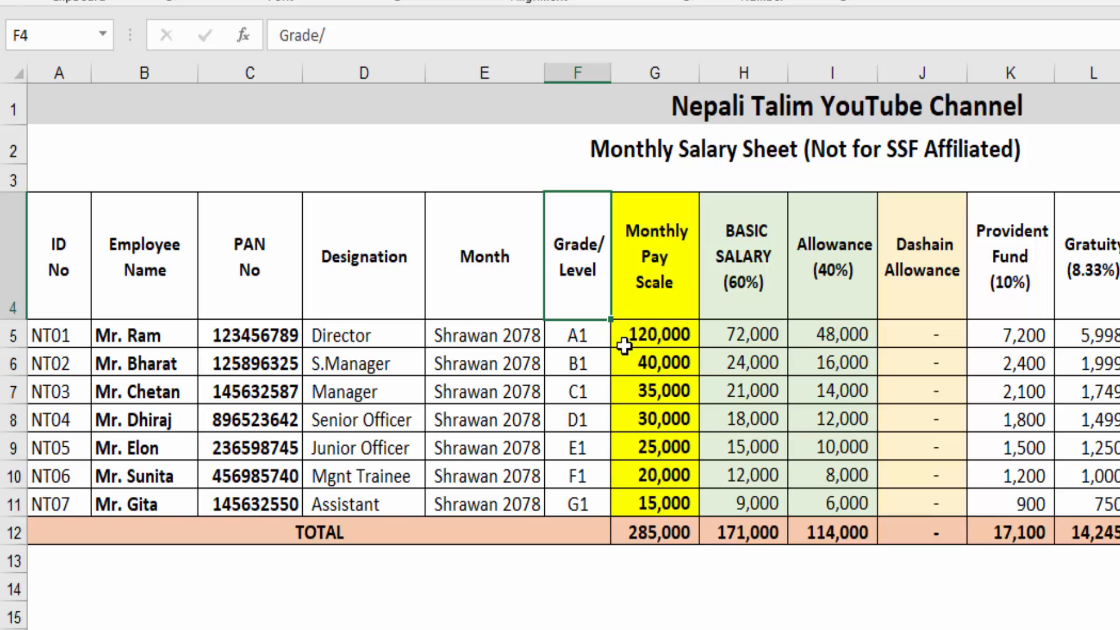
drag(576, 336, 578, 503)
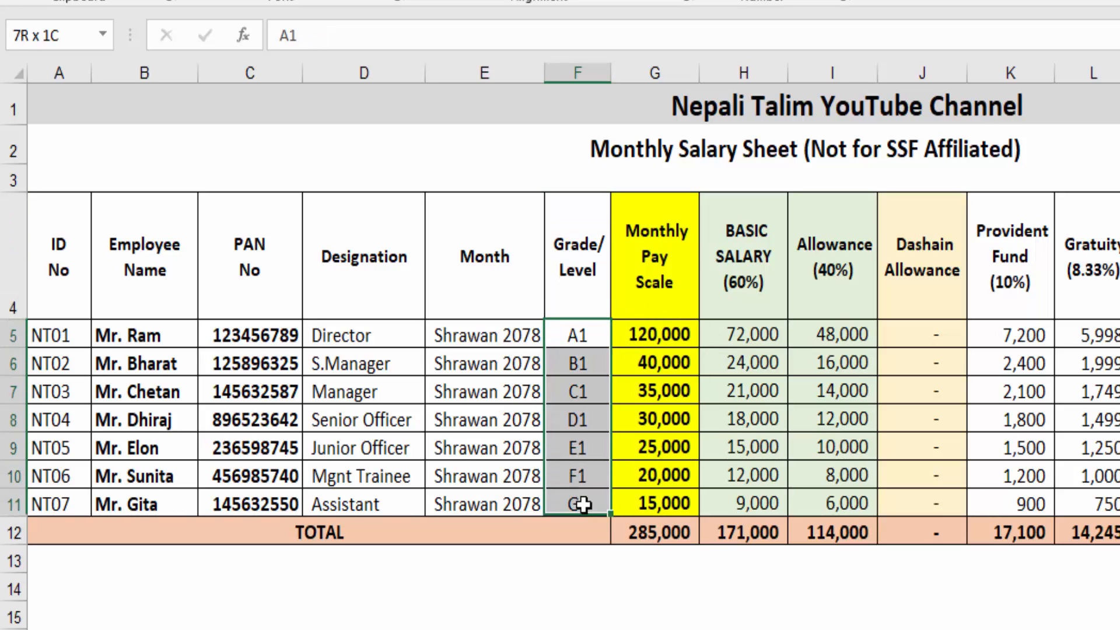
- Examine how the Monthly Pay Scale column splits into the Basic Salary (60%) and Allowance (40%) columns
click(659, 292)
drag(659, 345, 662, 504)
click(746, 274)
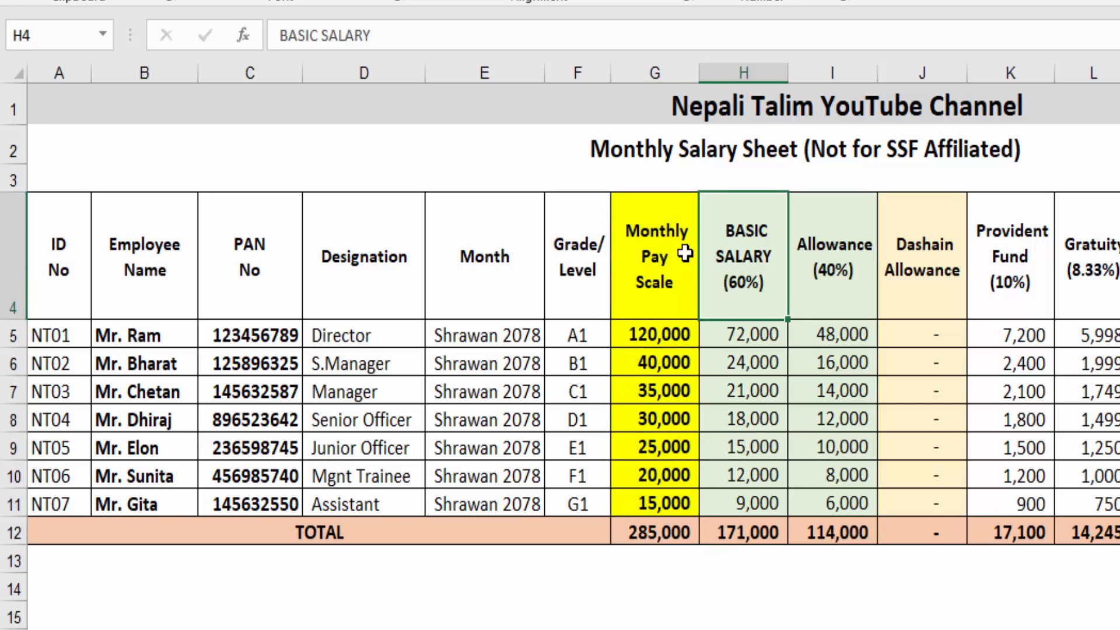
click(807, 273)
drag(746, 274, 828, 274)
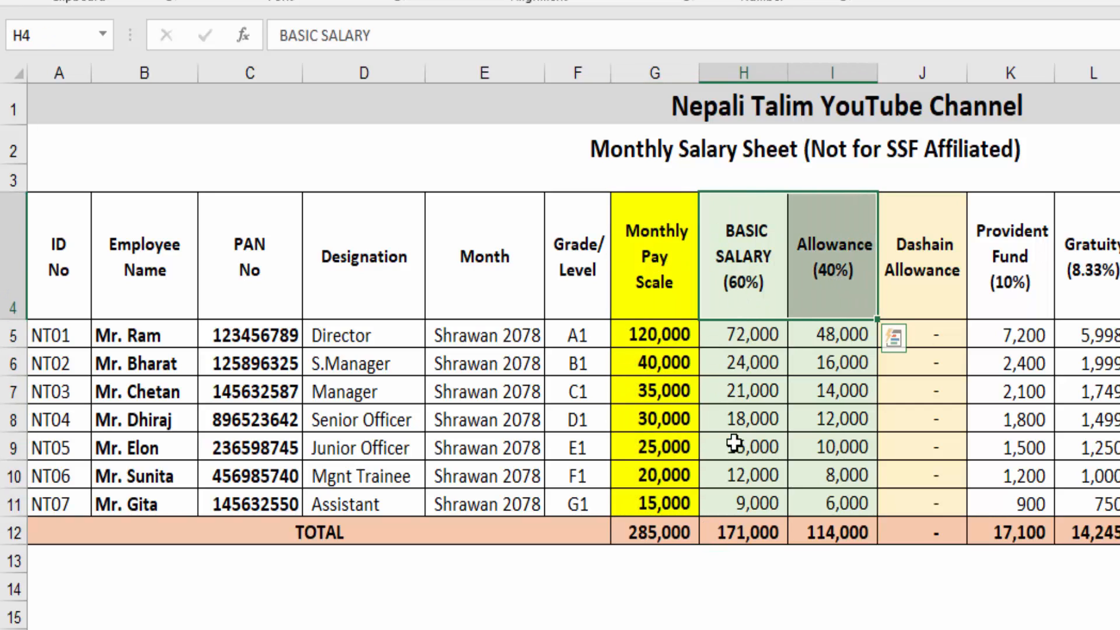
drag(822, 330, 817, 499)
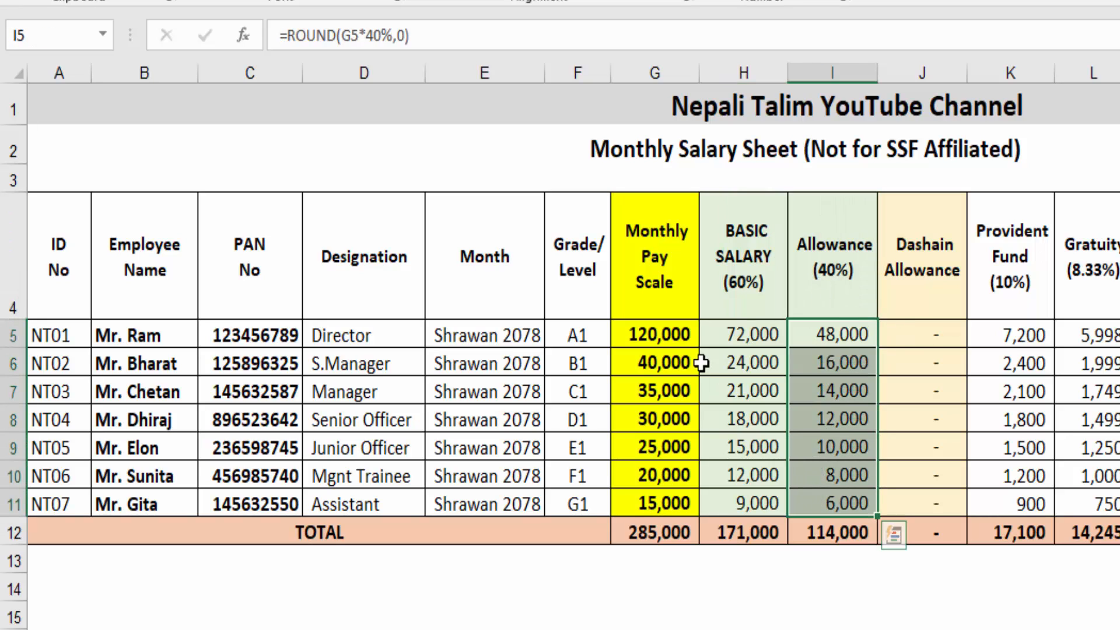
click(673, 344)
drag(751, 344, 758, 483)
click(745, 280)
click(665, 270)
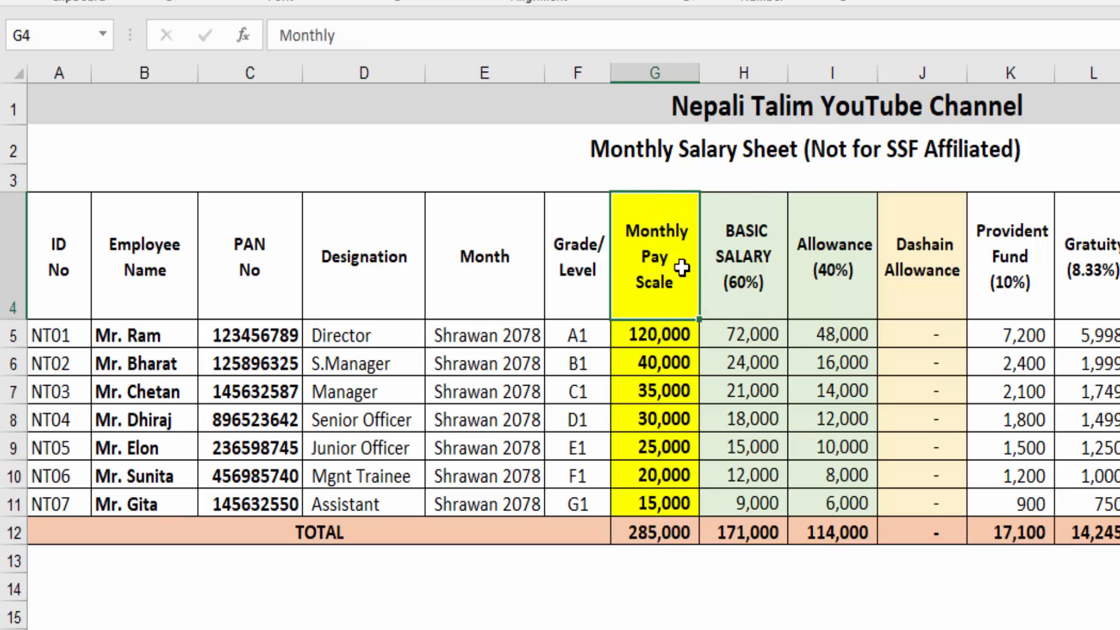
click(745, 280)
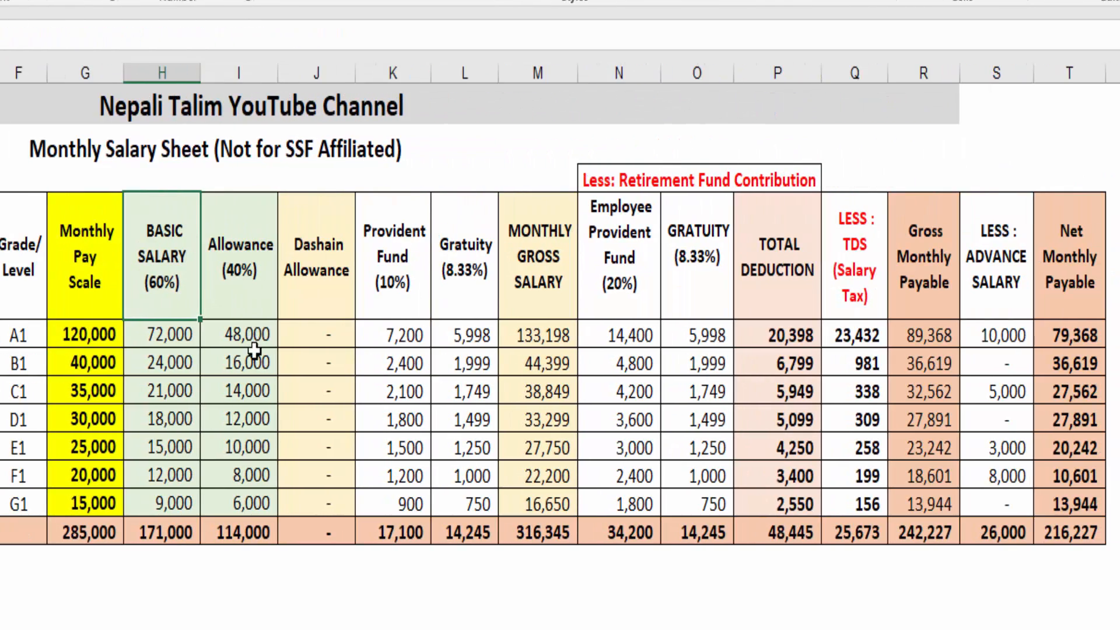
drag(798, 325, 785, 511)
- Enter 150000 as the first employee's Dashain Allowance
click(312, 333)
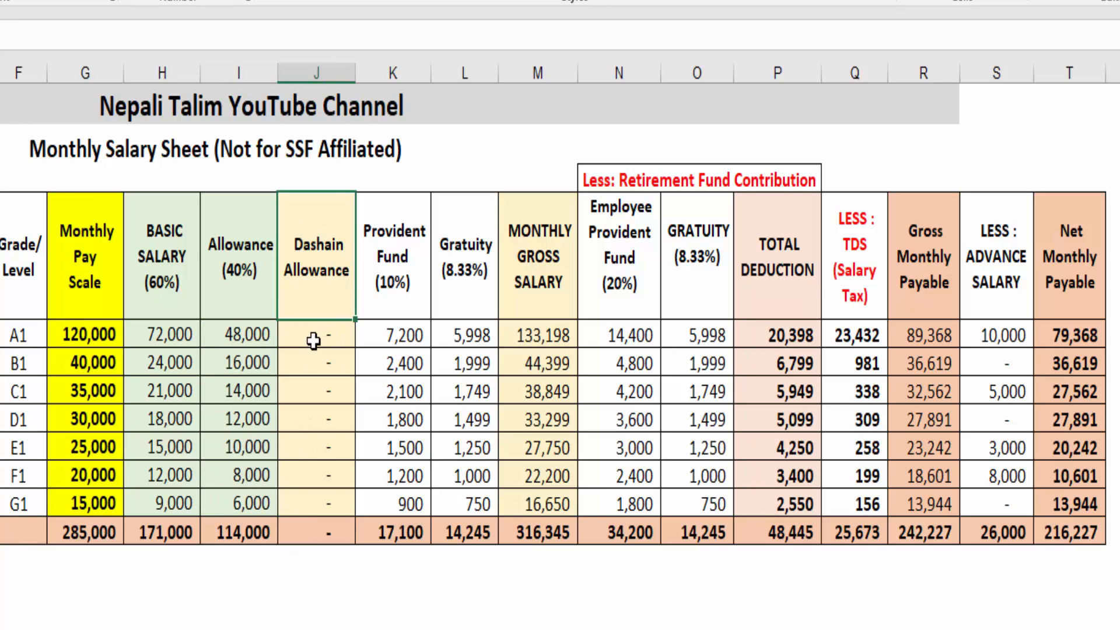
drag(312, 333, 328, 449)
drag(330, 501, 326, 502)
click(325, 330)
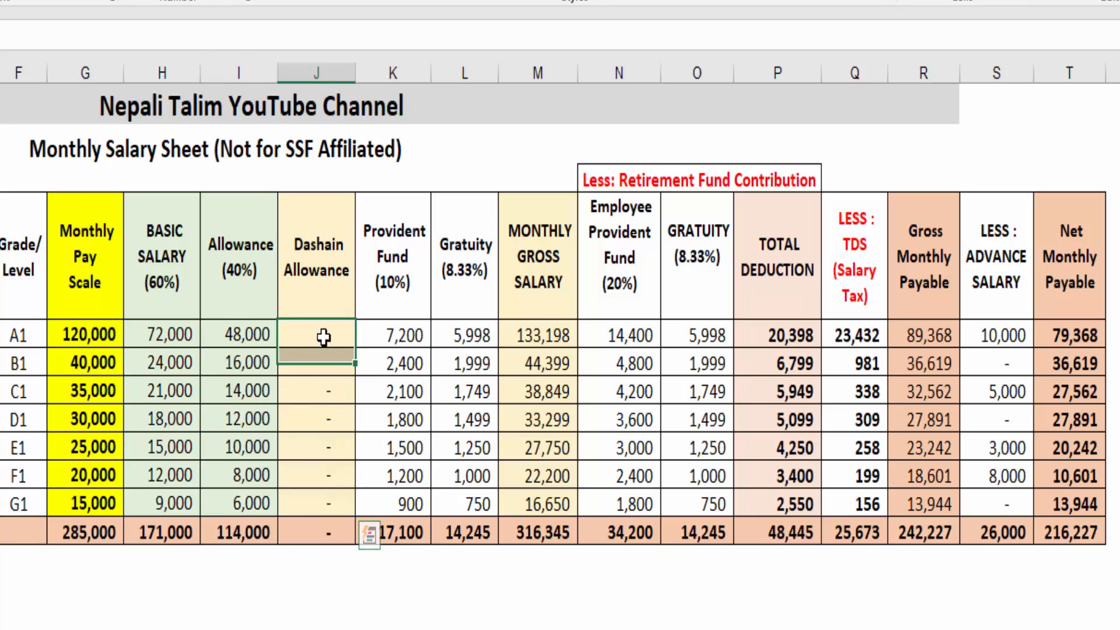
text(150000)
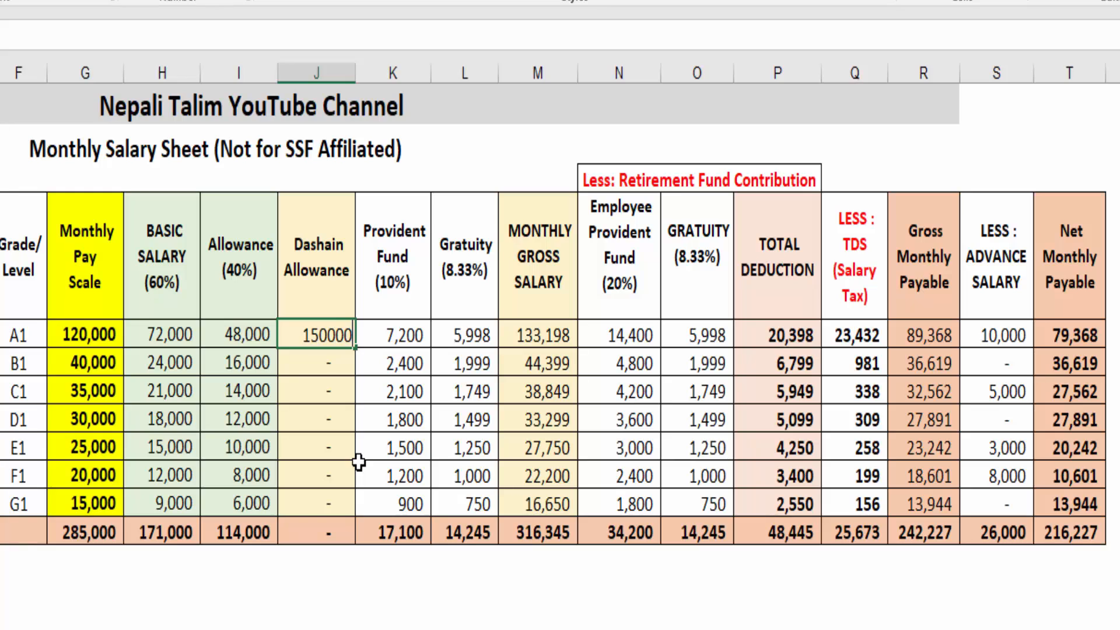
key(Return)
key(Up)
- Try filling the Dashain Allowance column with a formula equal to each employee's basic salary, and clear the filled cells
text(=)
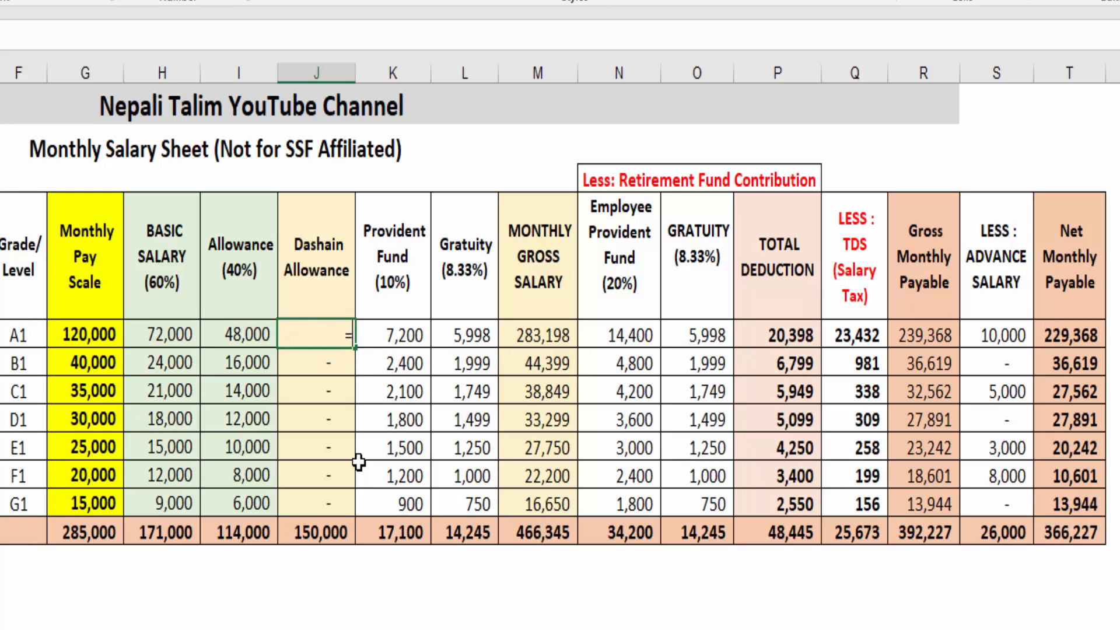
key(Left)
key(Left)
key(Return)
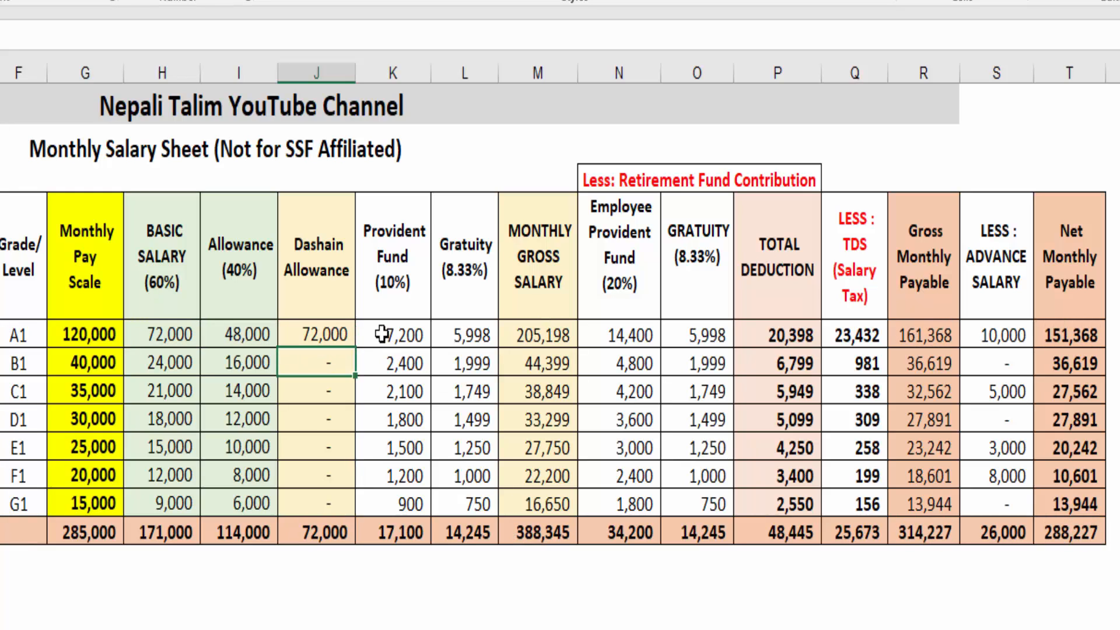
click(344, 334)
drag(355, 348, 348, 487)
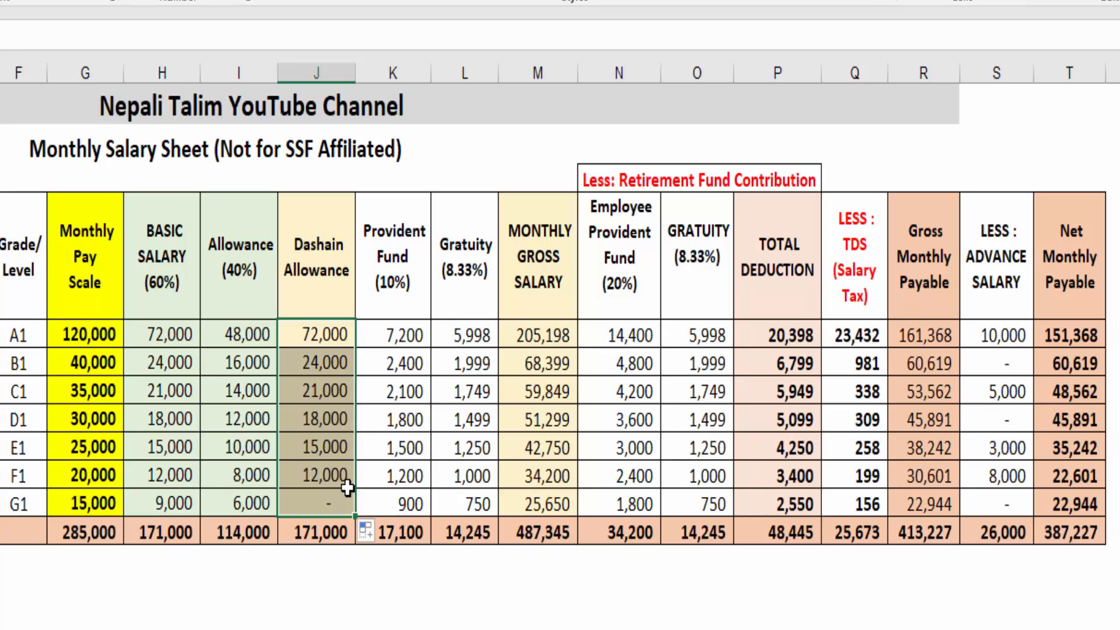
key(Delete)
- Inspect the formulas behind the first employee's Provident Fund (10%) and Gratuity (8.33%) without changing them
click(404, 333)
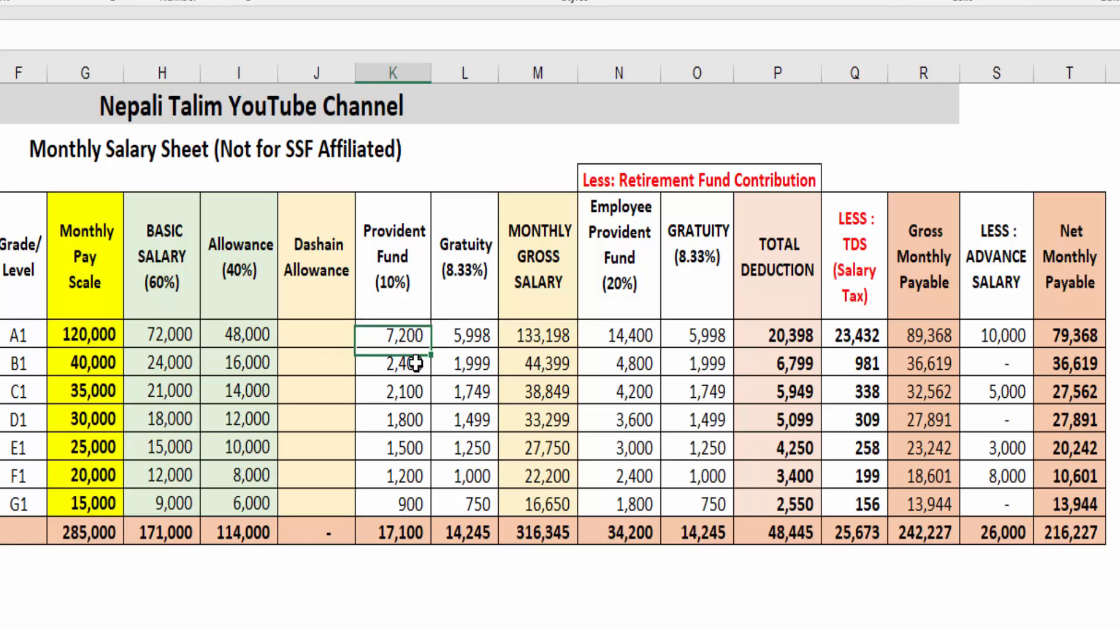
double_click(394, 337)
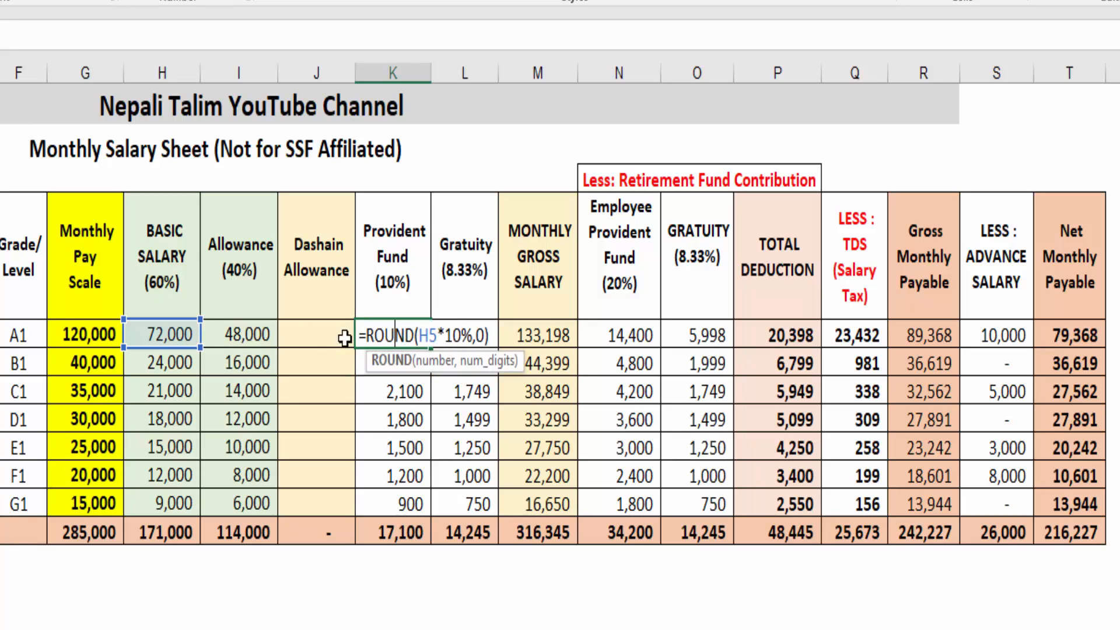
key(Escape)
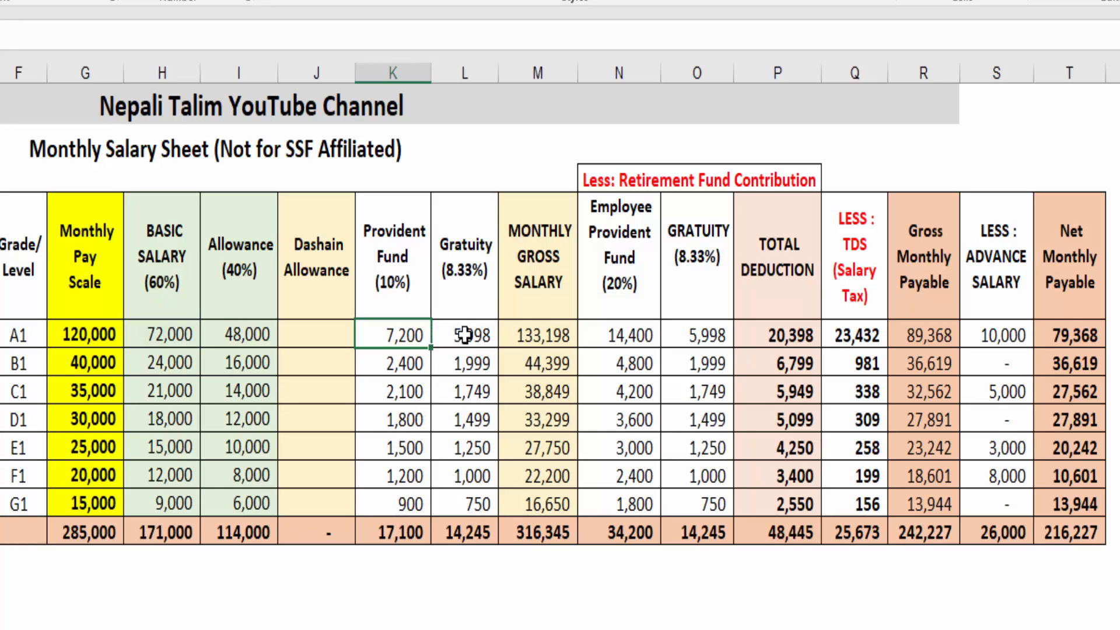
double_click(465, 335)
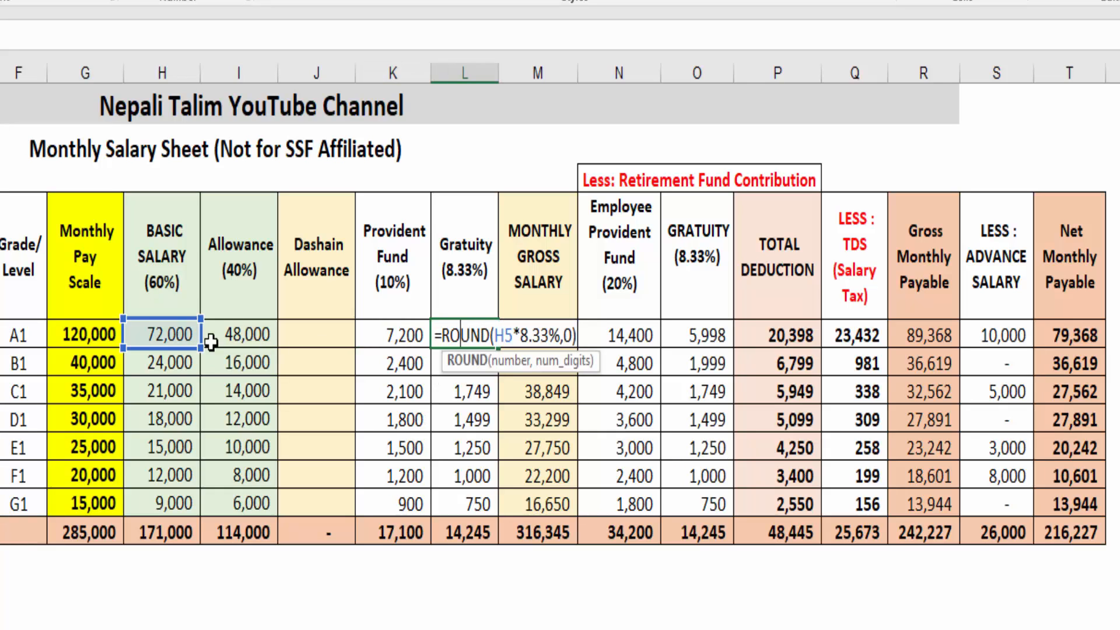
key(Escape)
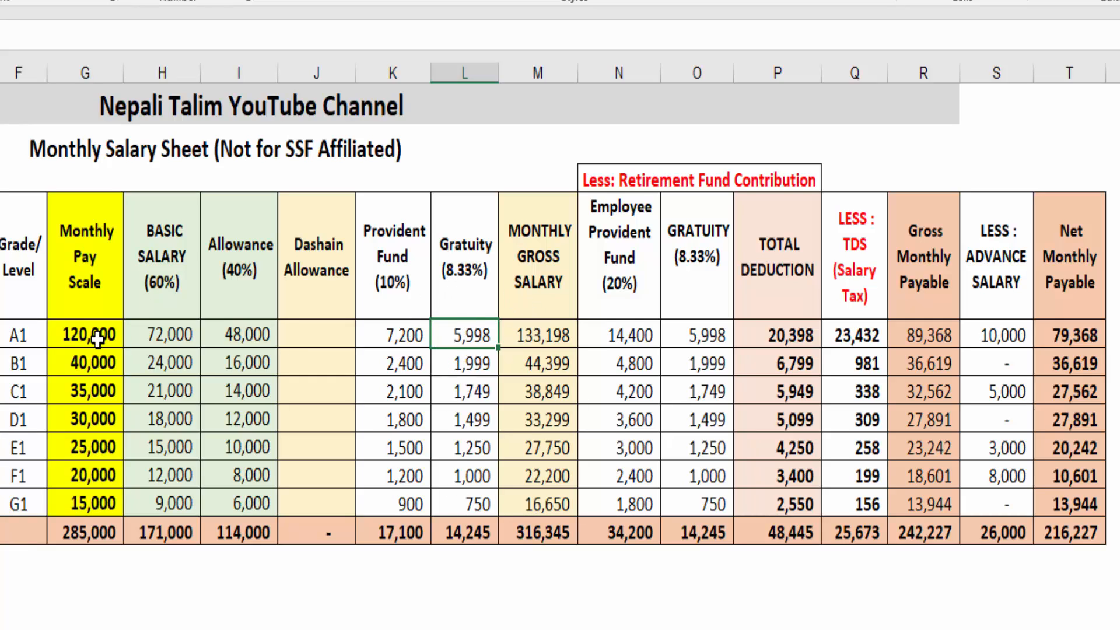
- Examine how the first employee's figures from Basic Salary through Gratuity add up to the Monthly Gross Salary
click(162, 334)
drag(163, 335, 452, 334)
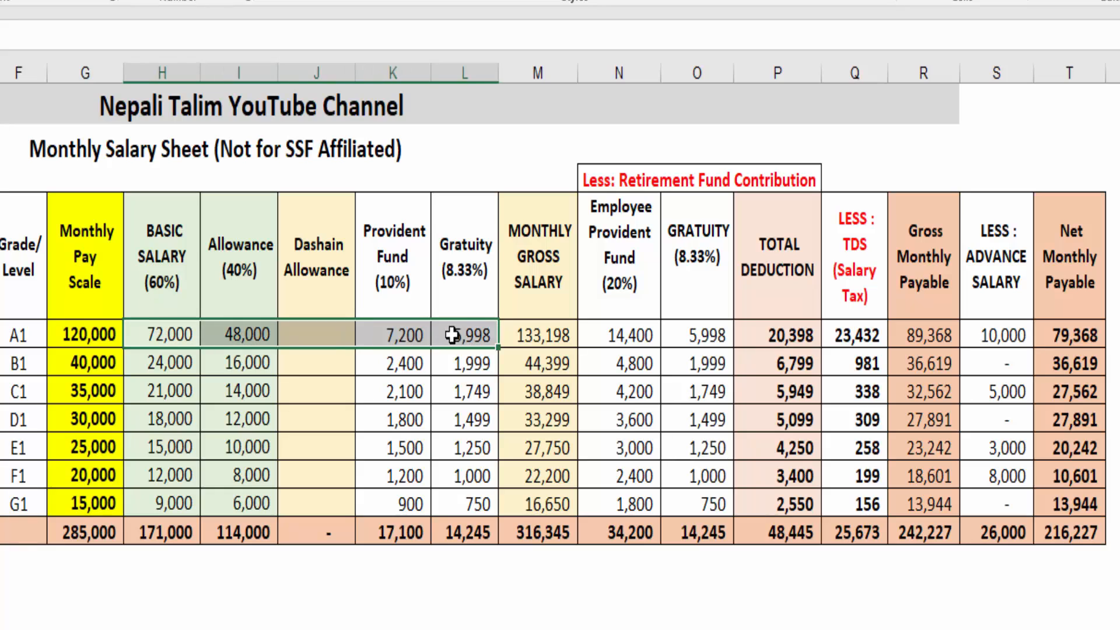
click(547, 337)
- Compare the Provident Fund and Gratuity earnings columns with the Employee Provident Fund (20%) and Gratuity (8.33%) columns under Retirement Fund Contribution
click(636, 183)
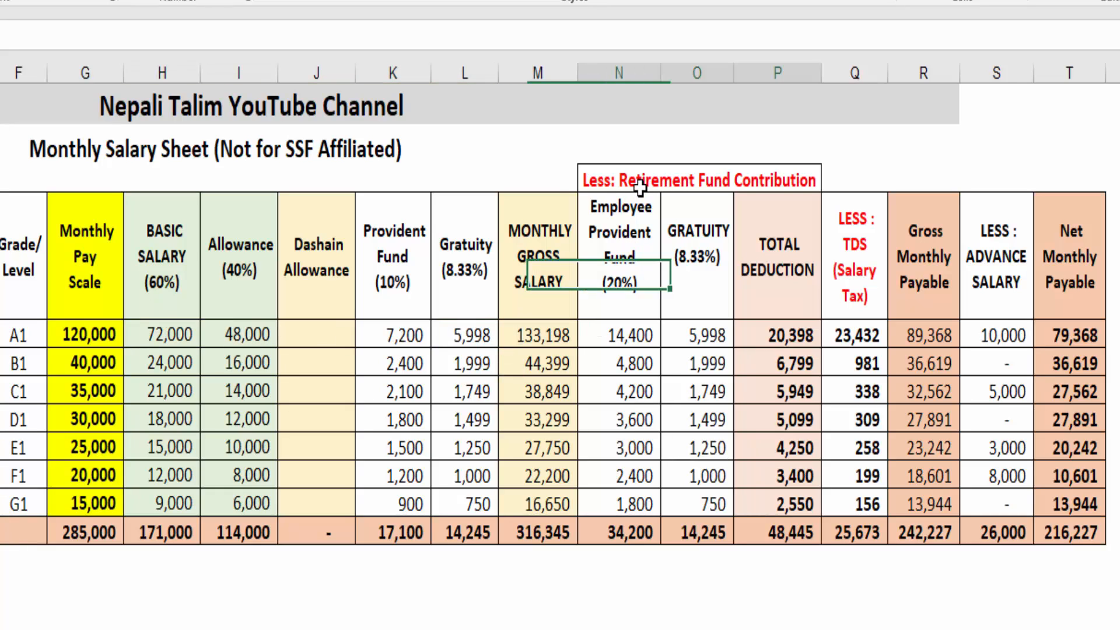
click(637, 334)
drag(408, 332, 388, 504)
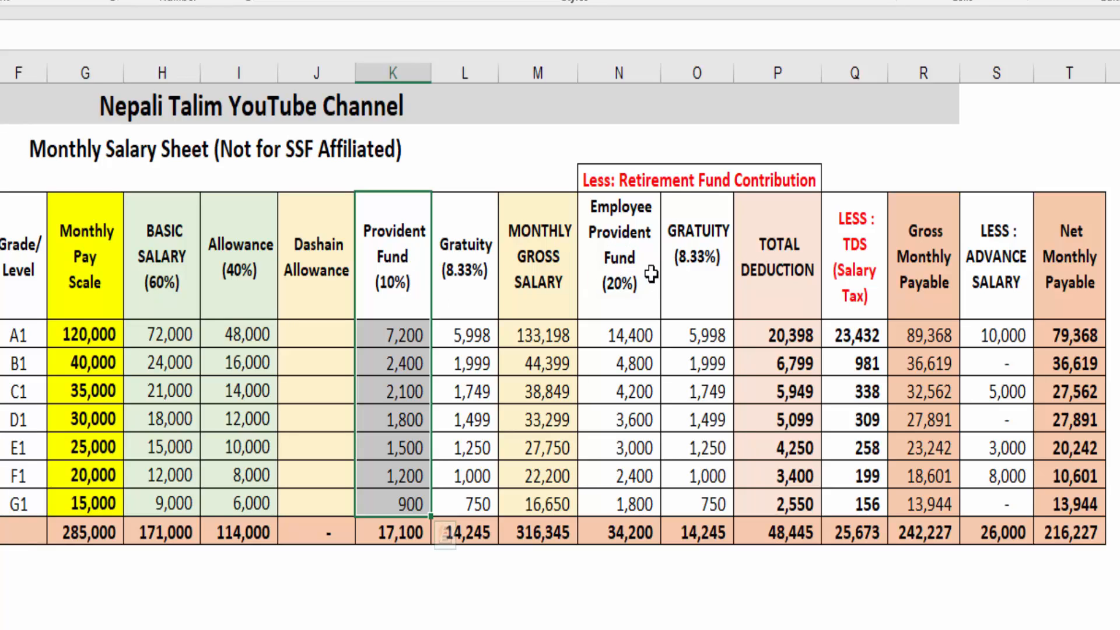
drag(613, 245, 610, 500)
click(628, 534)
click(625, 339)
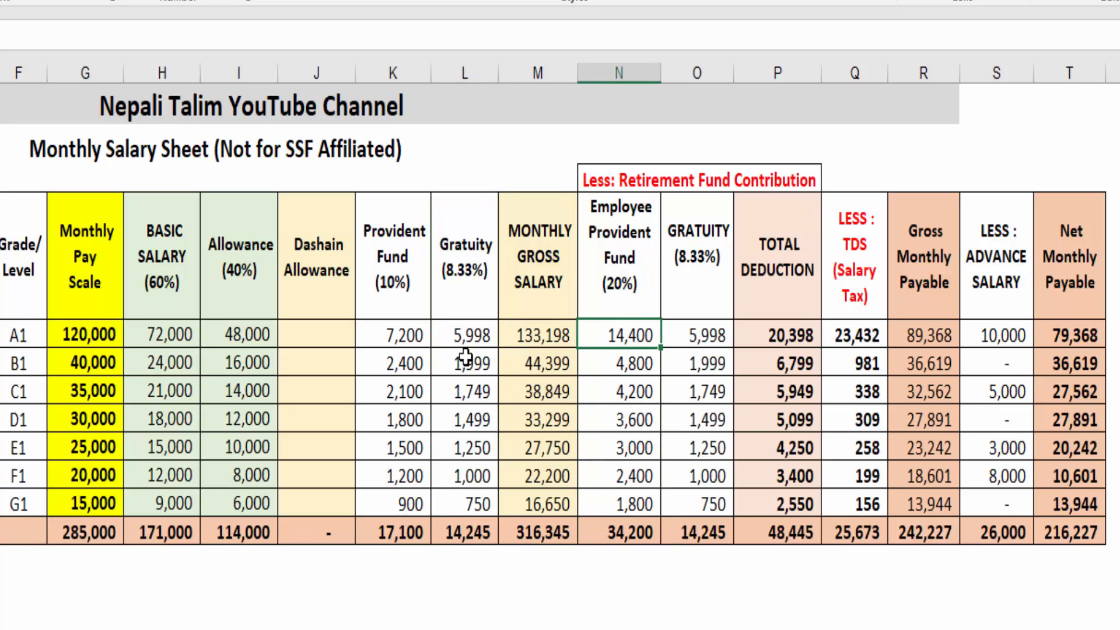
drag(460, 252, 467, 503)
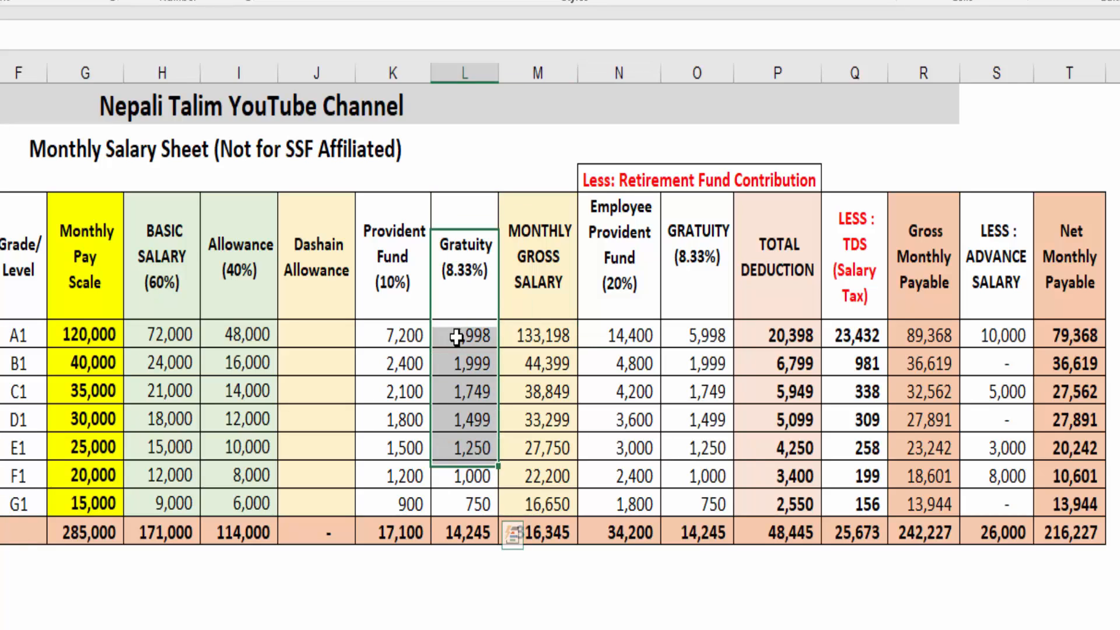
click(684, 337)
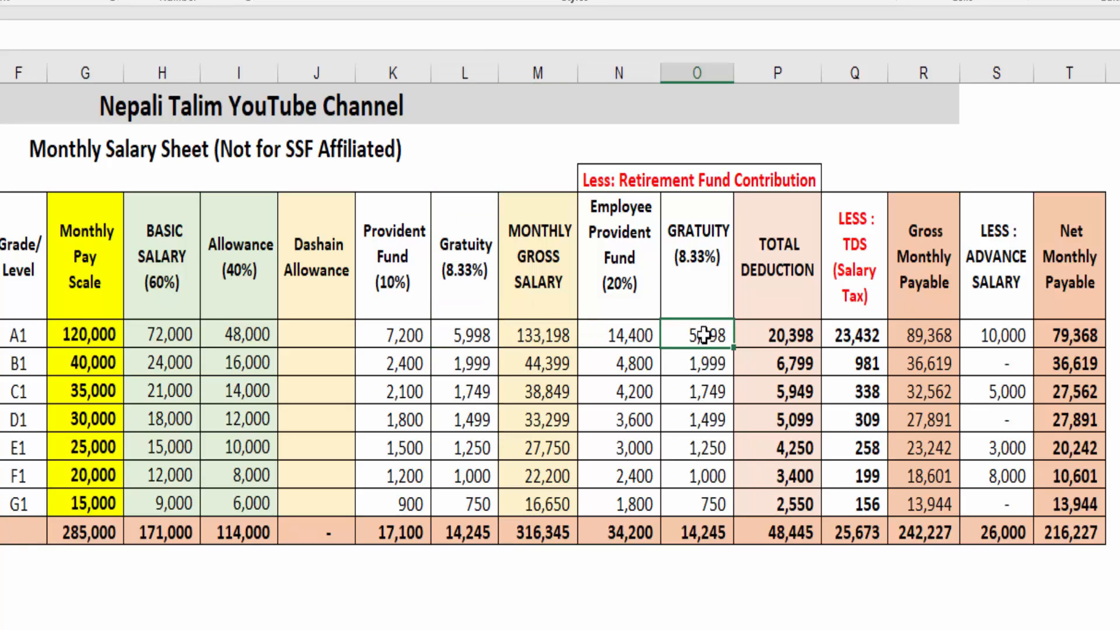
- Examine the first employee's gross salary and retirement contributions, and inspect the Total Deduction formula
click(548, 336)
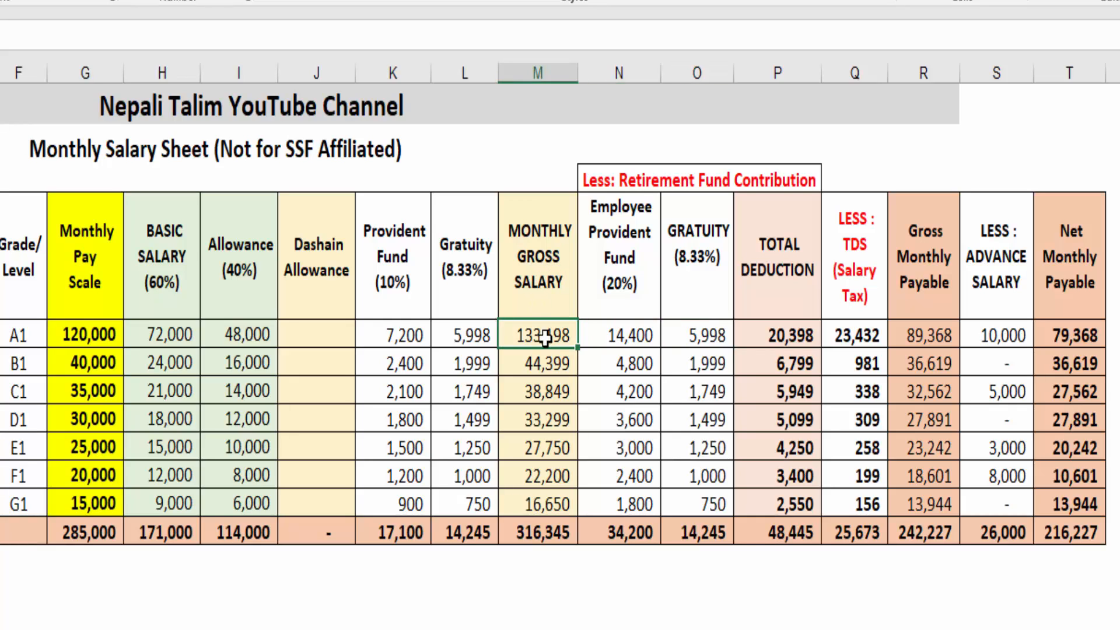
drag(636, 334, 716, 342)
click(776, 336)
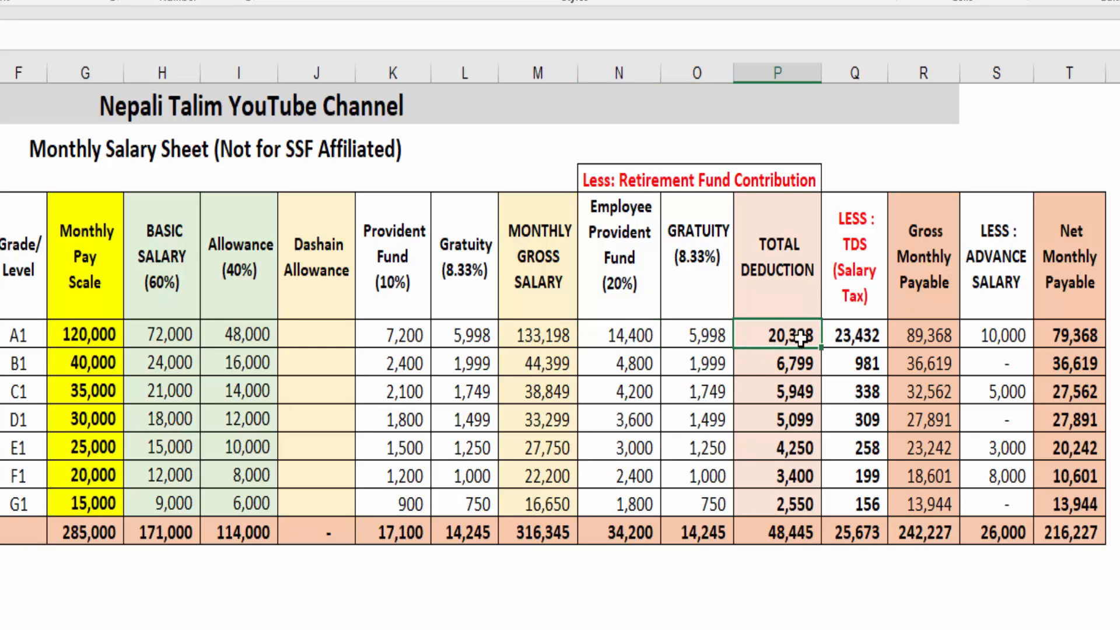
double_click(787, 335)
key(Escape)
- Examine the TDS (Salary Tax) column for all employees, including its total
click(853, 241)
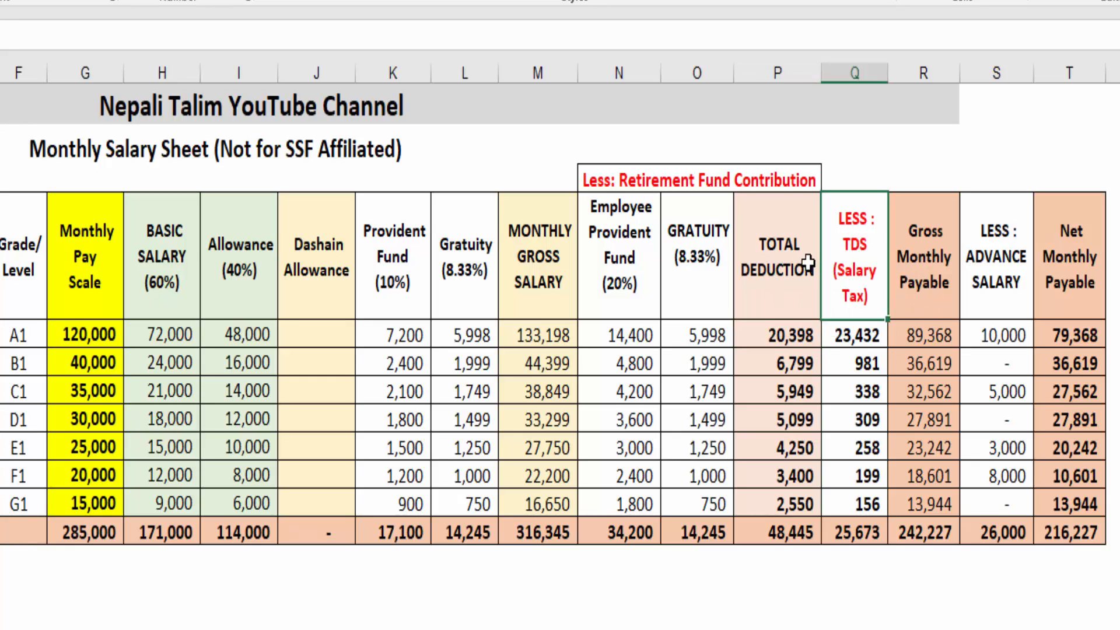
click(857, 343)
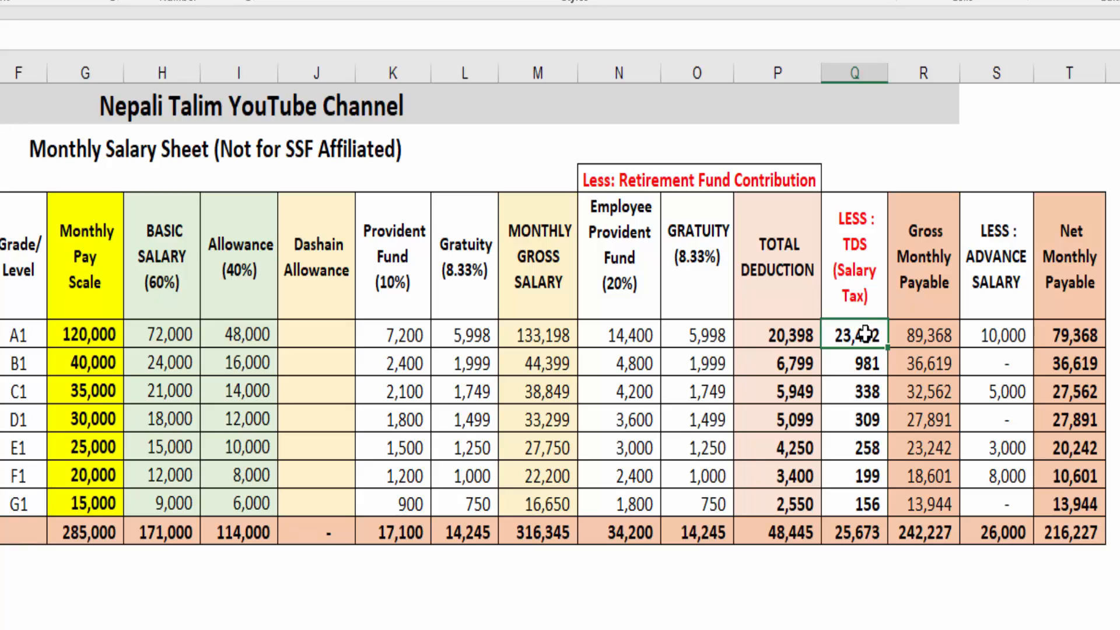
click(868, 73)
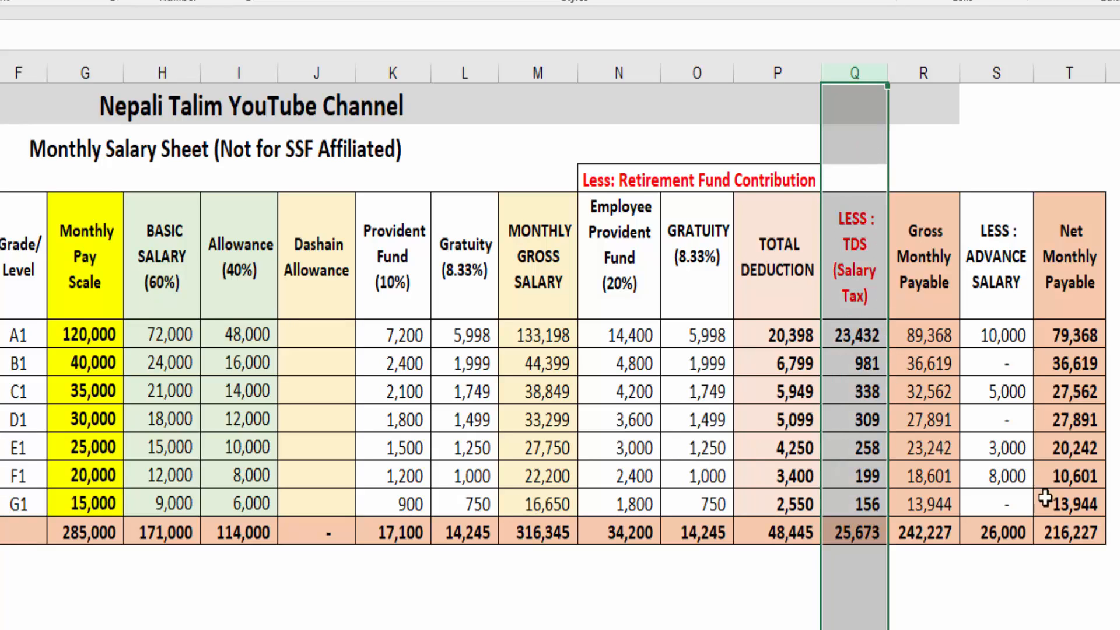
click(970, 610)
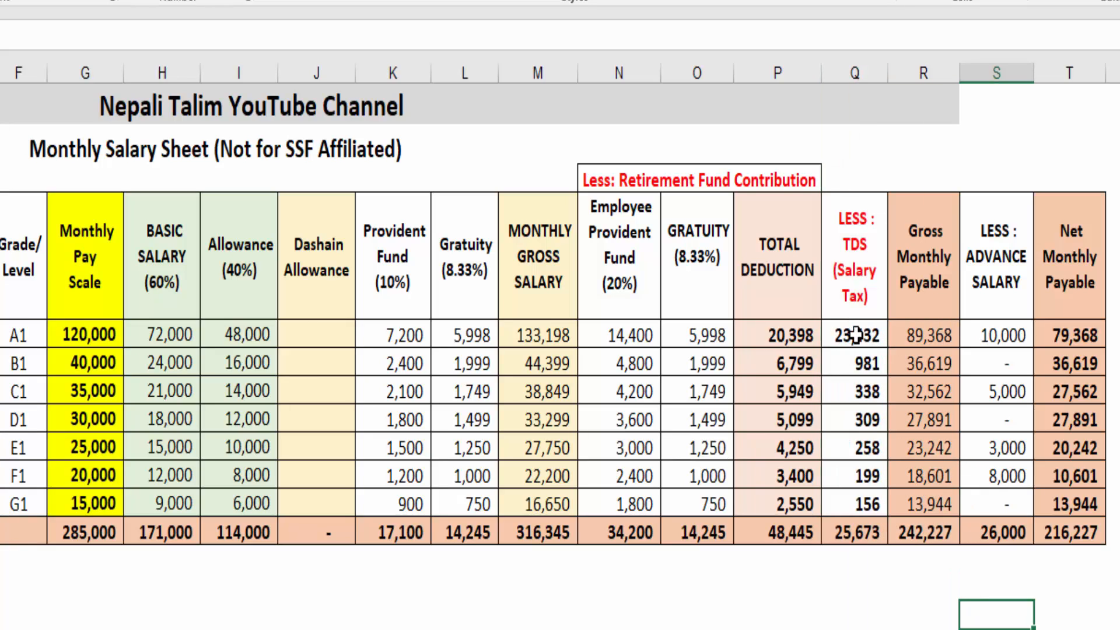
drag(855, 331, 846, 497)
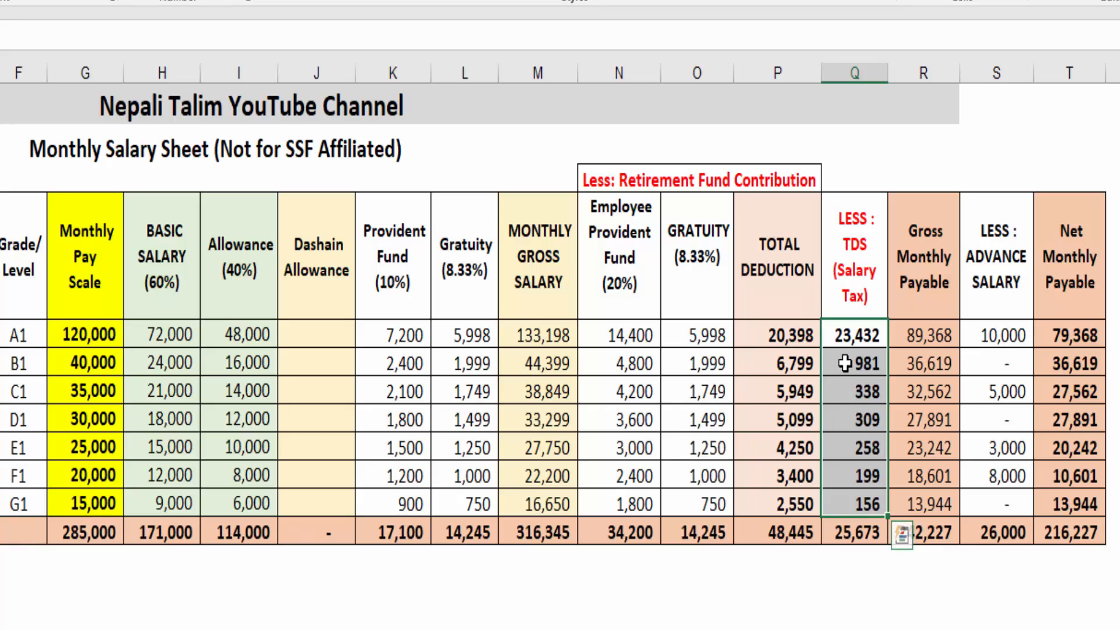
click(842, 341)
click(843, 342)
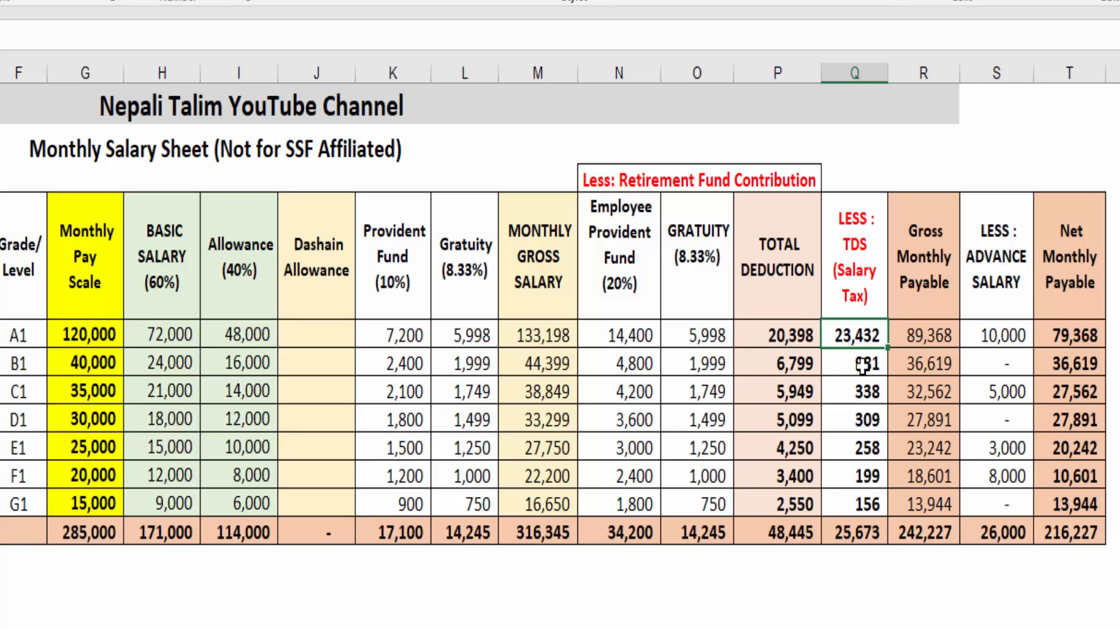
drag(863, 365, 866, 506)
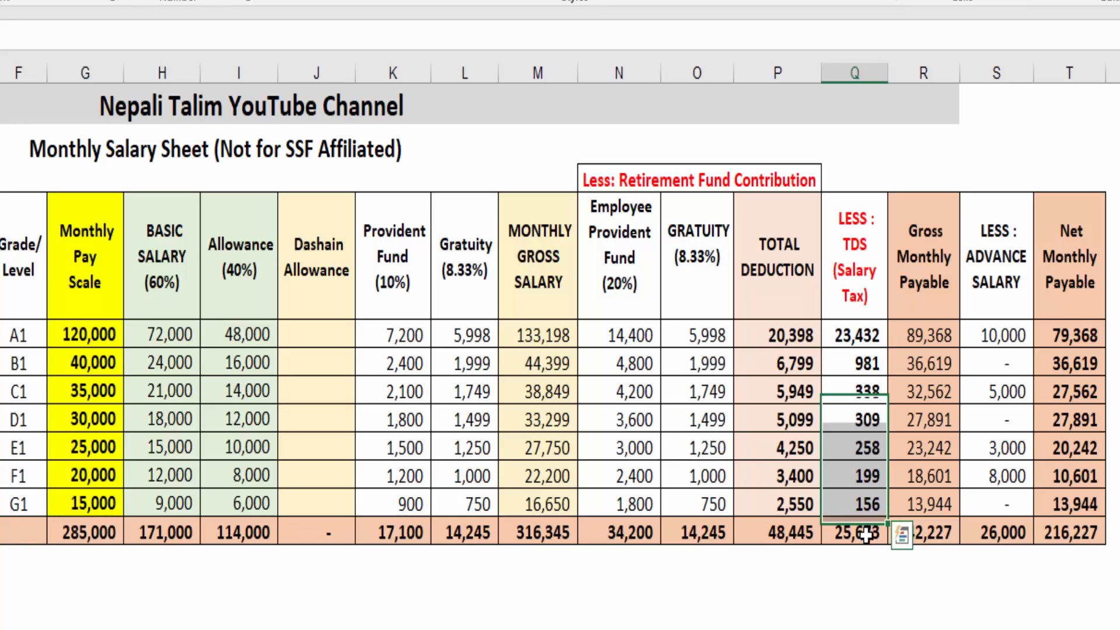
click(865, 533)
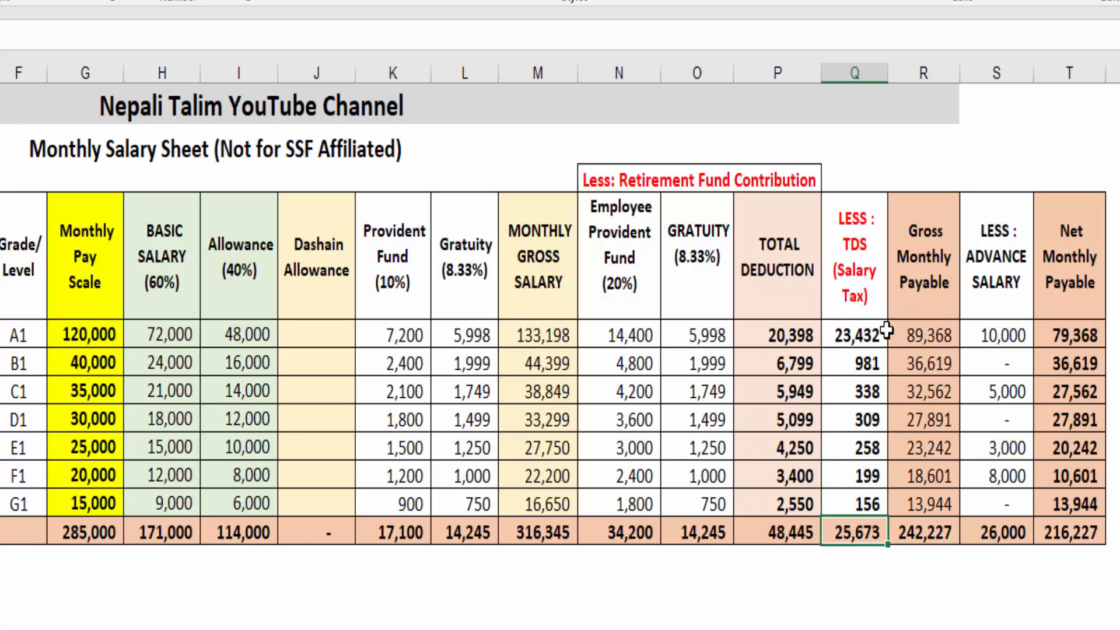
- Examine how Total Deduction and TDS lead to the Gross Monthly Payable column
click(808, 334)
click(853, 335)
click(893, 336)
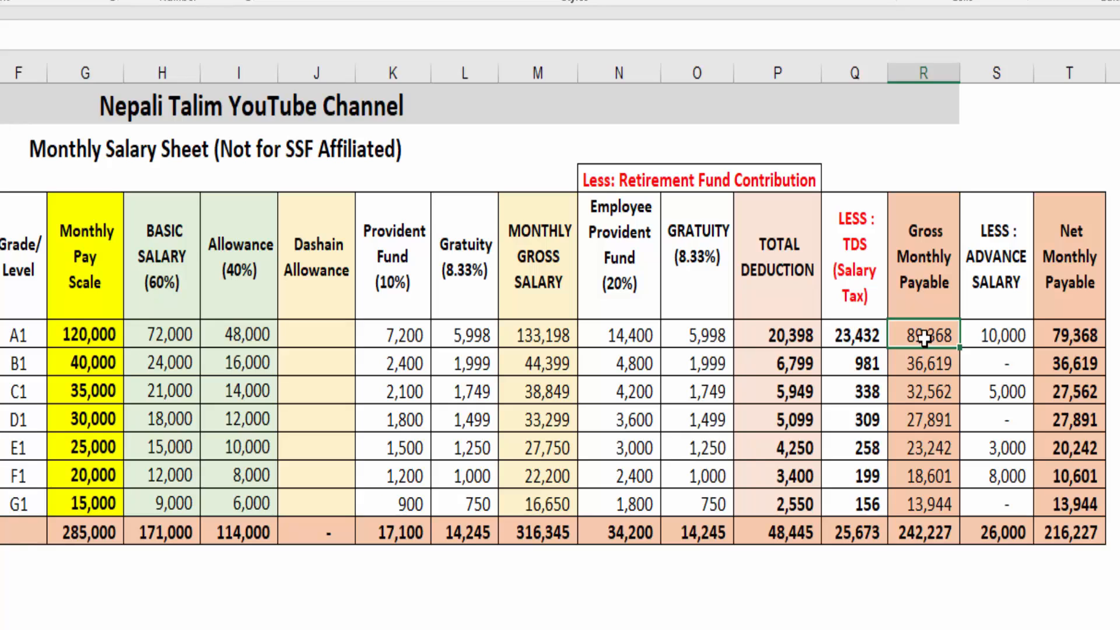
drag(924, 337, 929, 531)
click(918, 71)
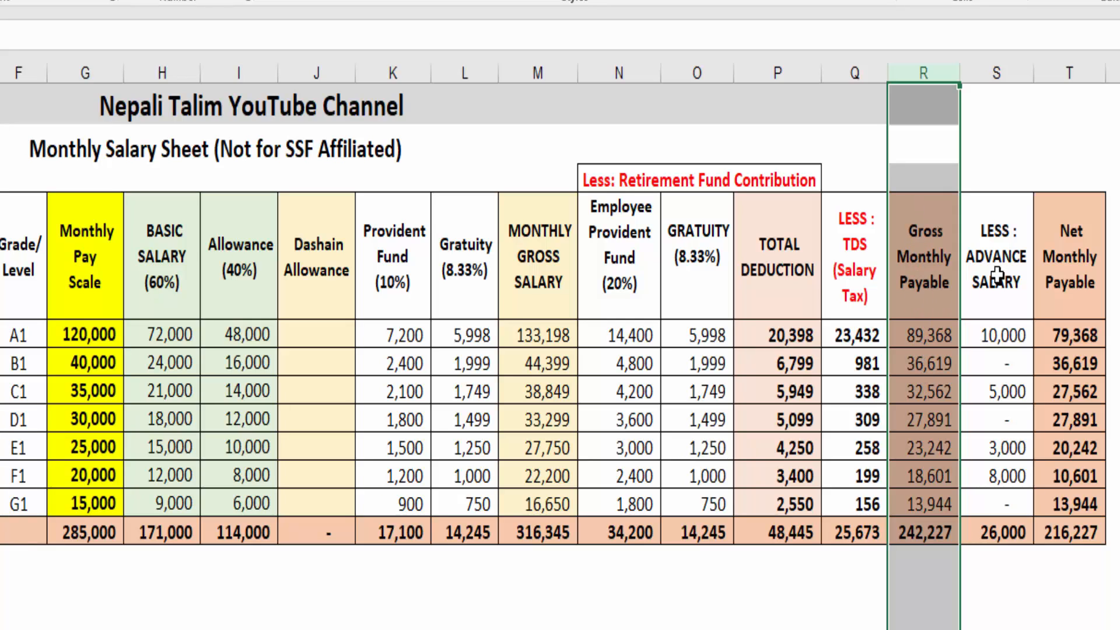
- Examine how the first employee's Advance Salary is deducted from Gross Monthly Payable to give Net Monthly Payable
click(994, 338)
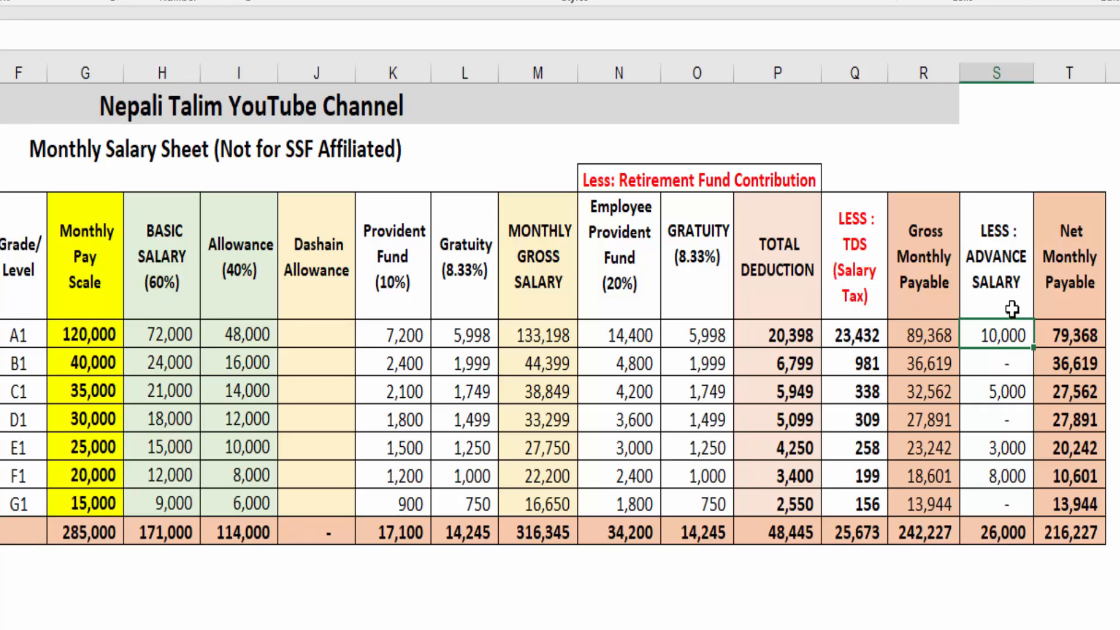
click(1052, 248)
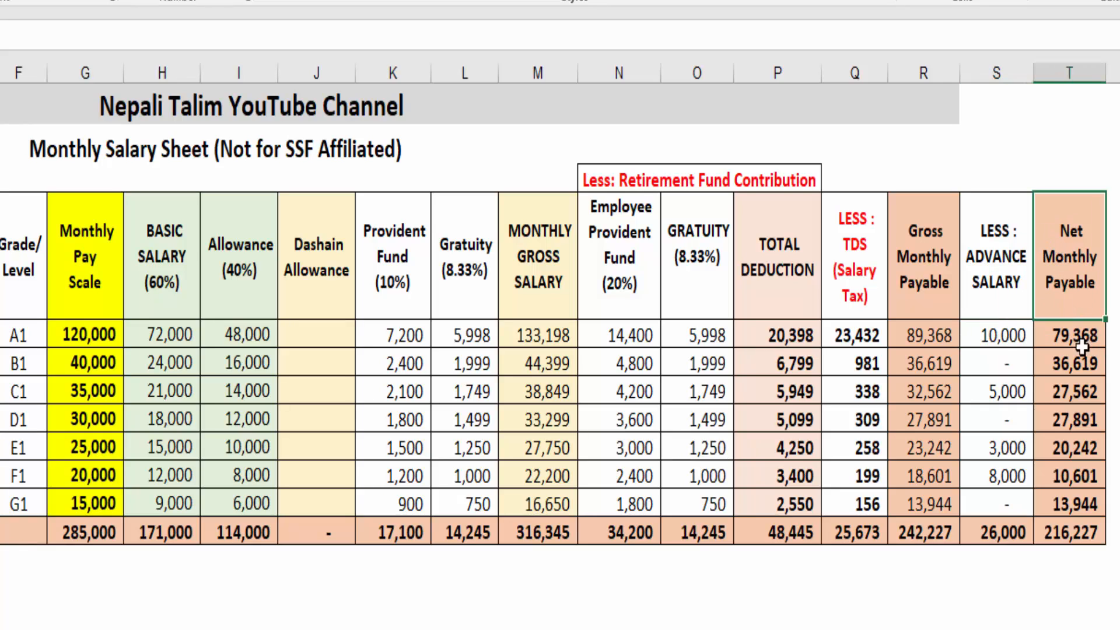
click(922, 337)
click(991, 332)
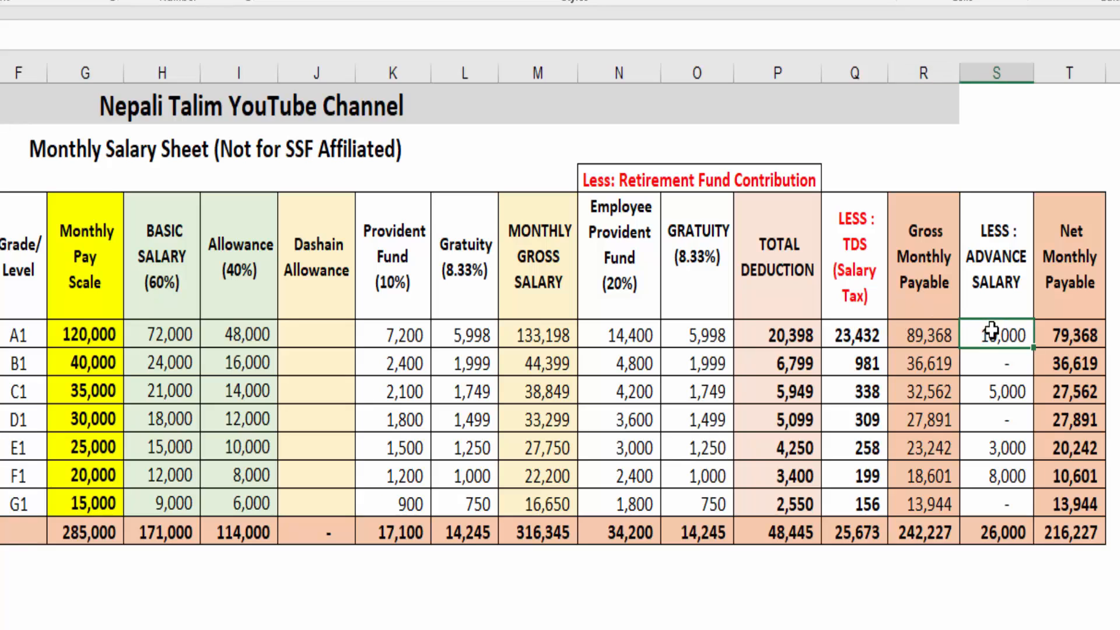
click(1053, 335)
click(922, 337)
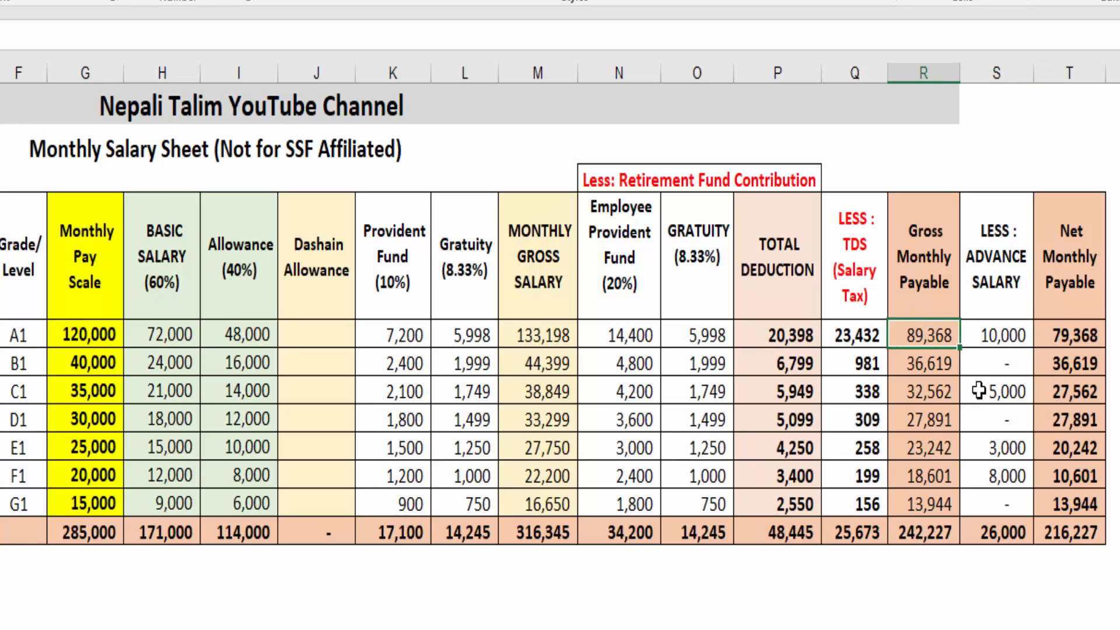
click(1021, 331)
click(1058, 333)
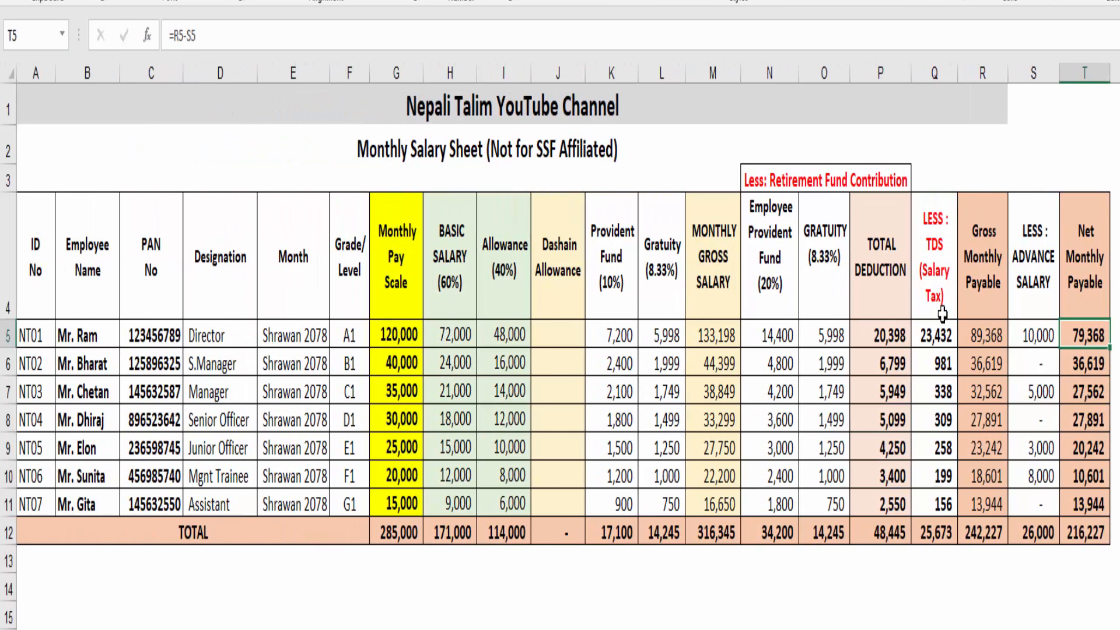
- Trace the TDS column to the tax liability calculation sheet and examine its employee details and monthly salary columns
drag(942, 315, 940, 525)
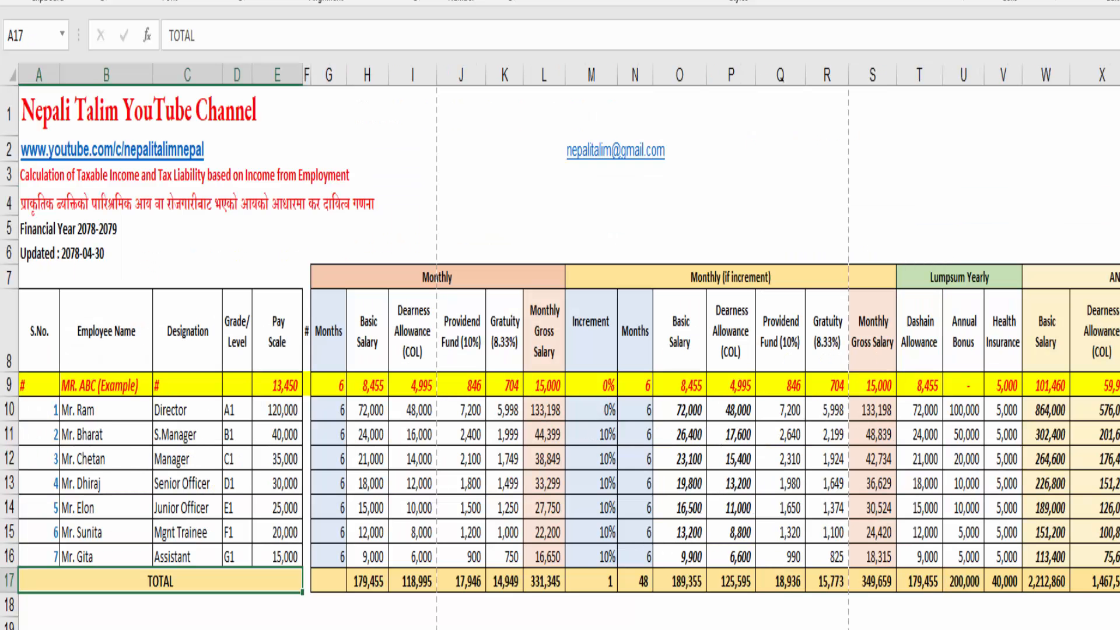
click(267, 606)
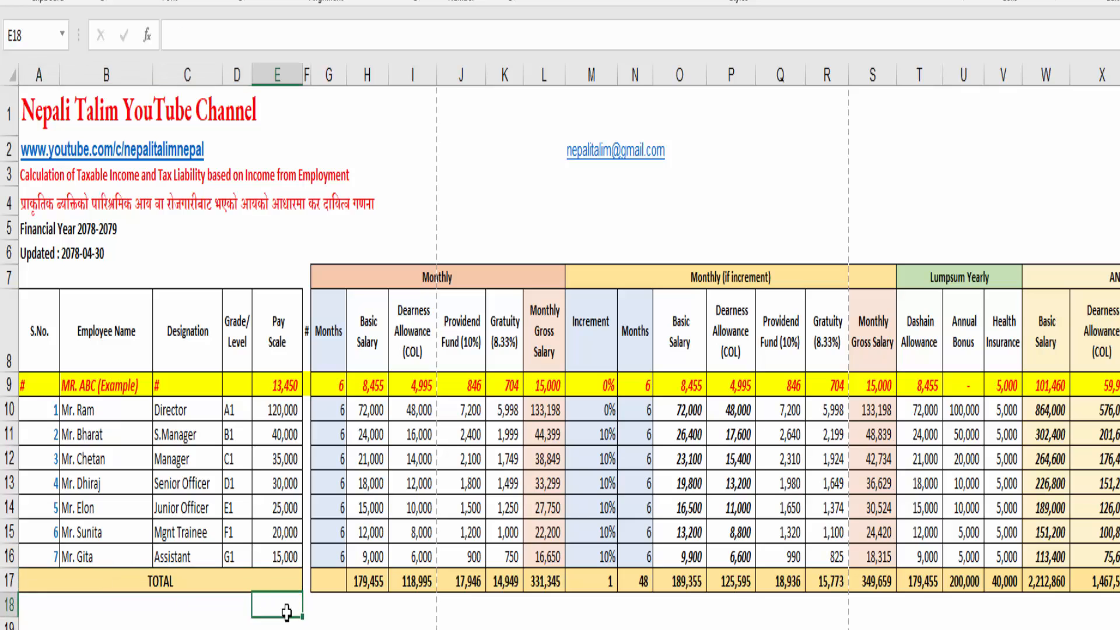
click(40, 417)
mouse_move(40, 417)
mouse_down()
mouse_move(220, 533)
mouse_move(274, 583)
mouse_up()
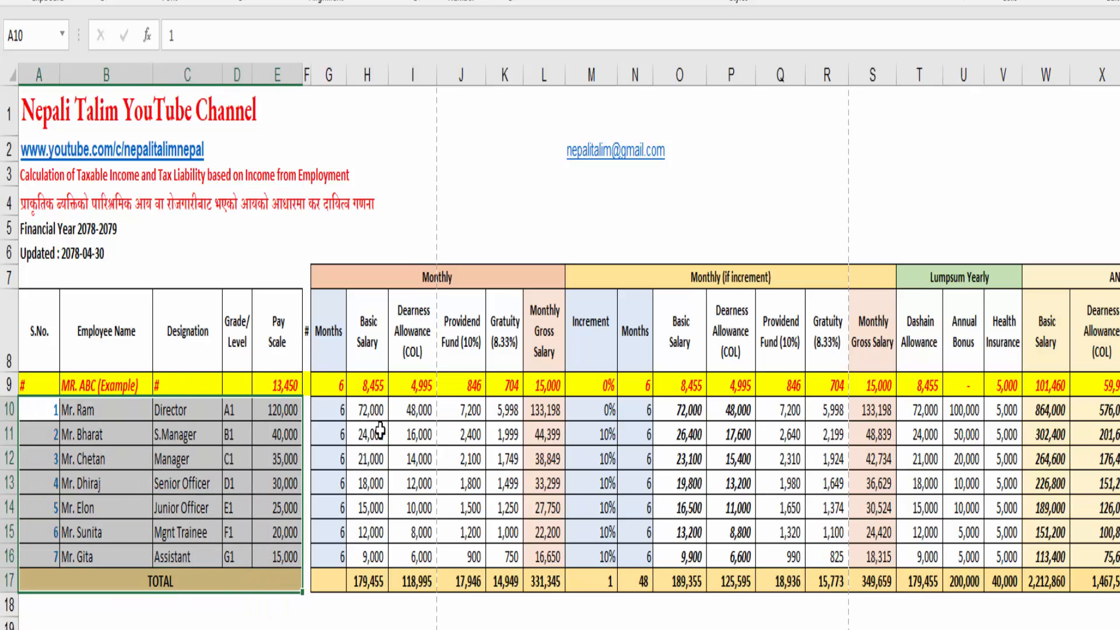
mouse_move(357, 390)
mouse_down()
mouse_move(458, 443)
mouse_move(1117, 557)
mouse_move(1116, 583)
mouse_move(874, 558)
mouse_up()
- Examine the Monthly Tax Liability (12 Months) figures for all employees, and return to the Monthly Salary Sheet
click(926, 321)
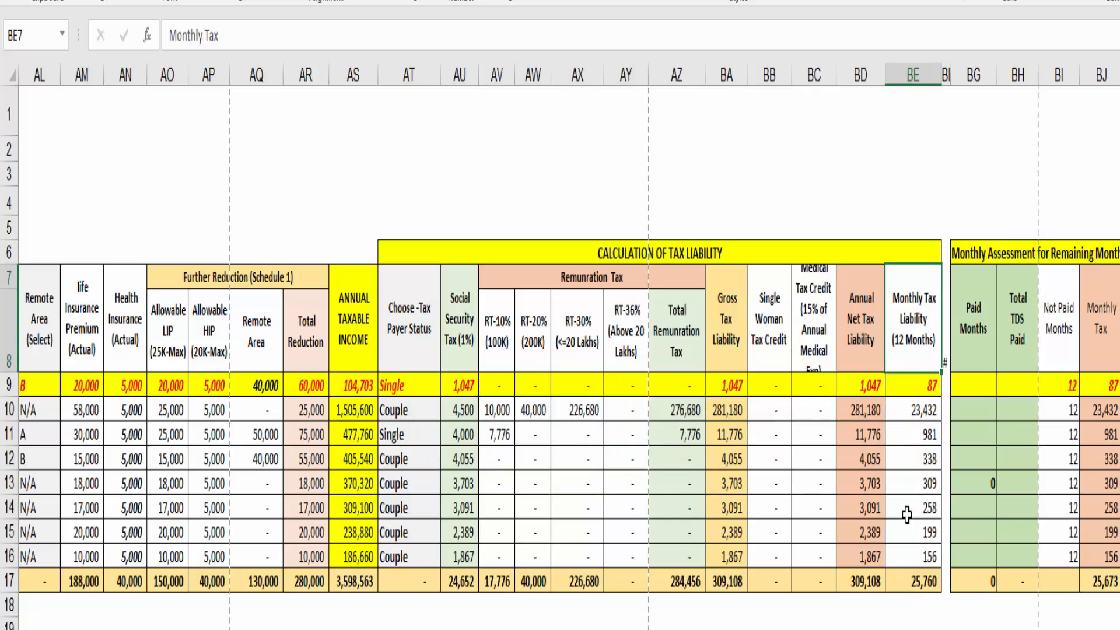
drag(907, 410, 908, 560)
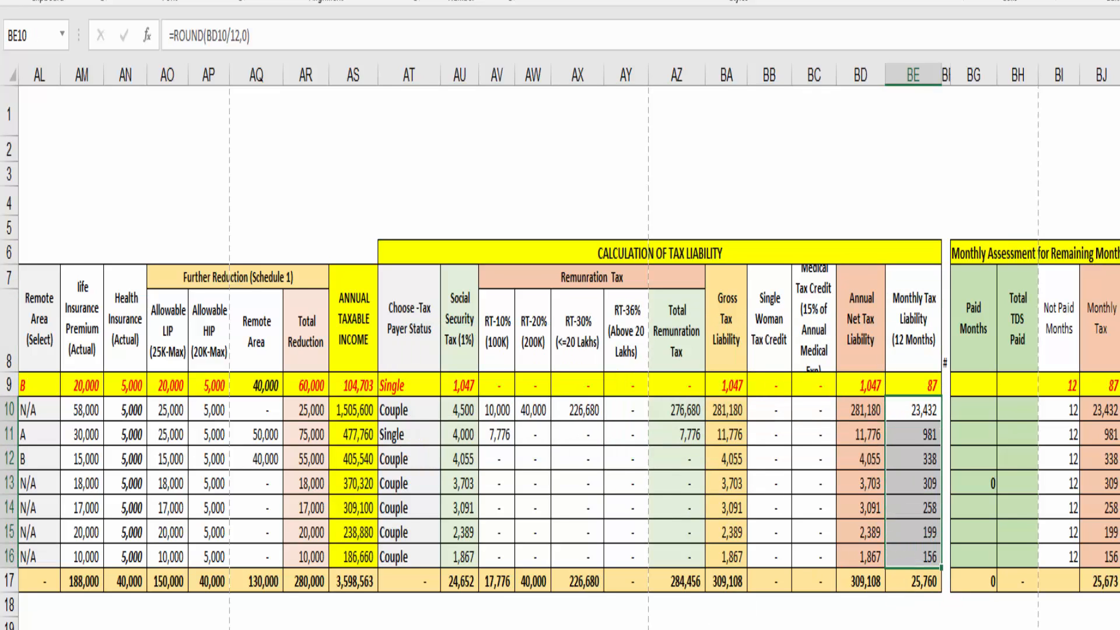
click(758, 628)
click(1033, 558)
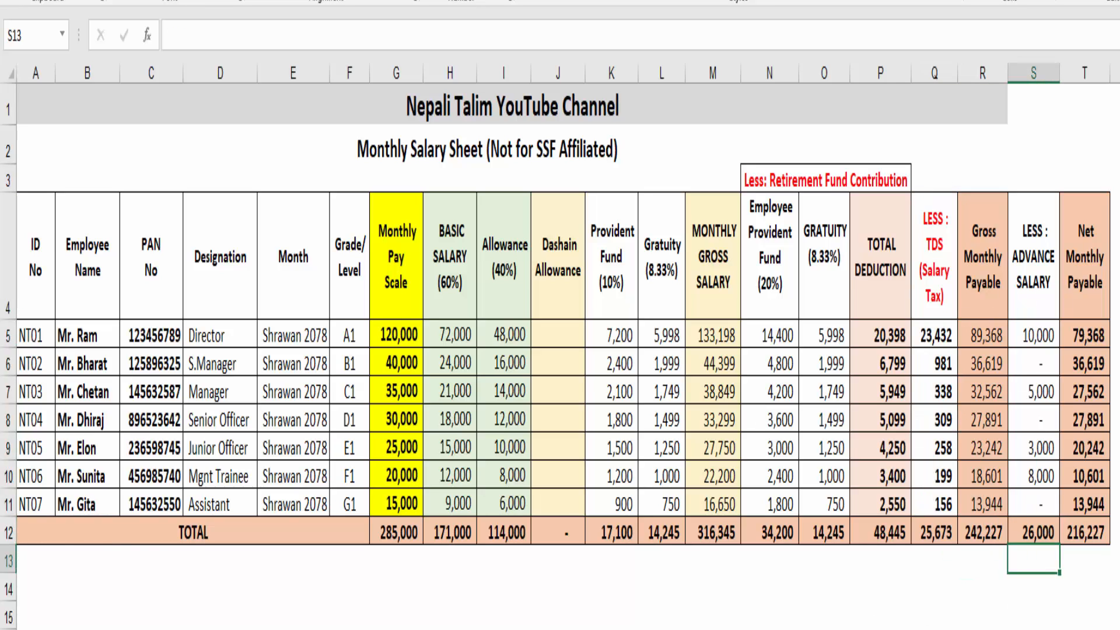
click(555, 627)
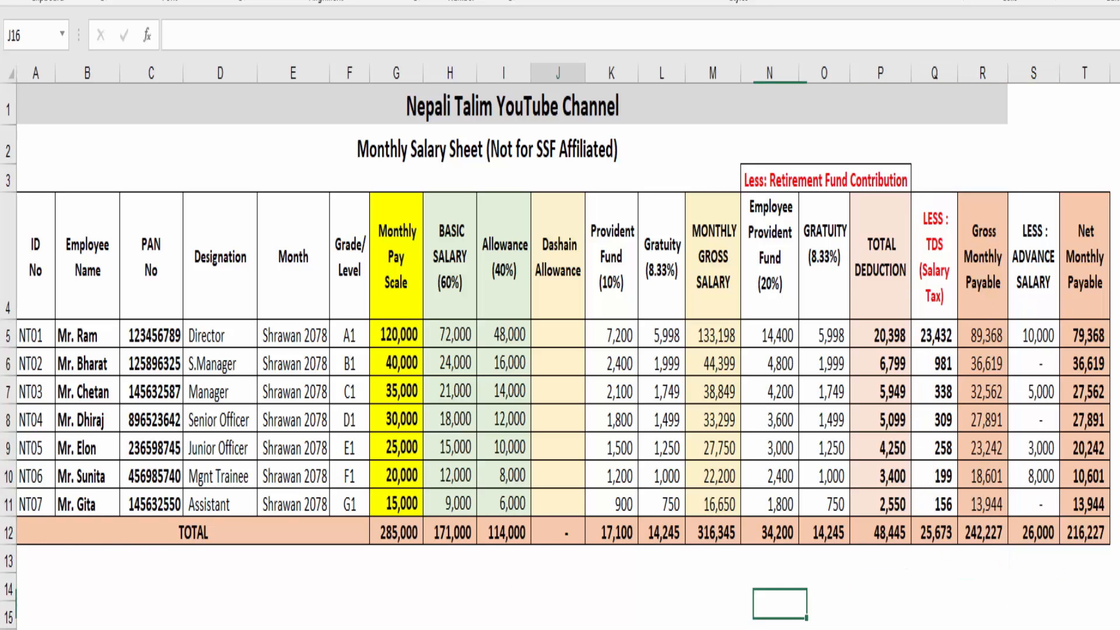
- Compare the salary slip with the Monthly Salary Sheet, examining the full table, its employee names and Net Monthly Payable figures
click(219, 628)
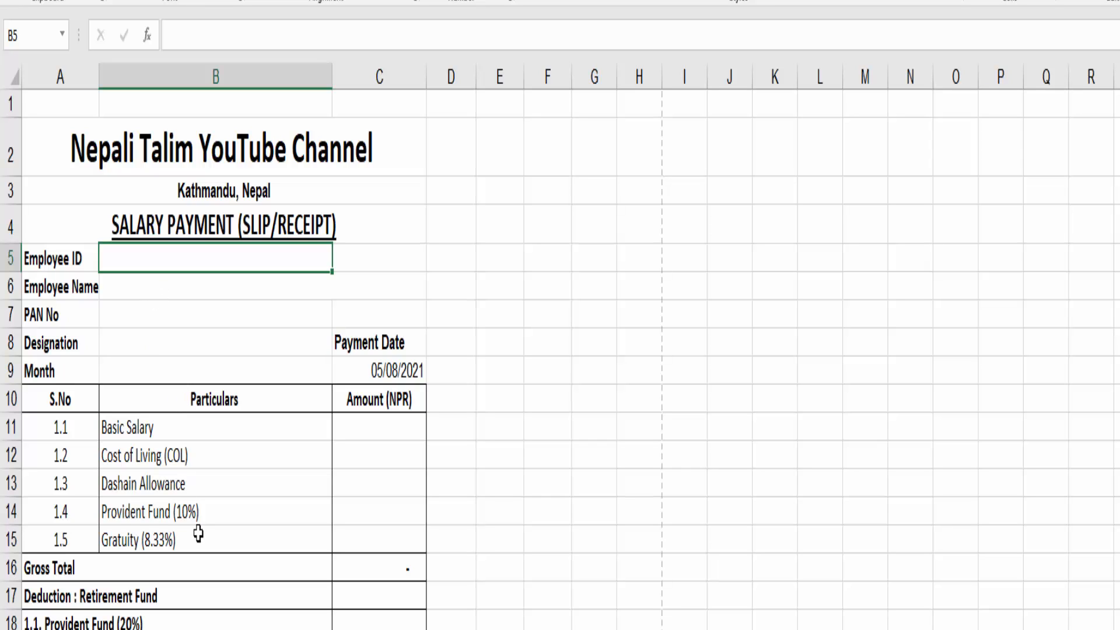
click(146, 628)
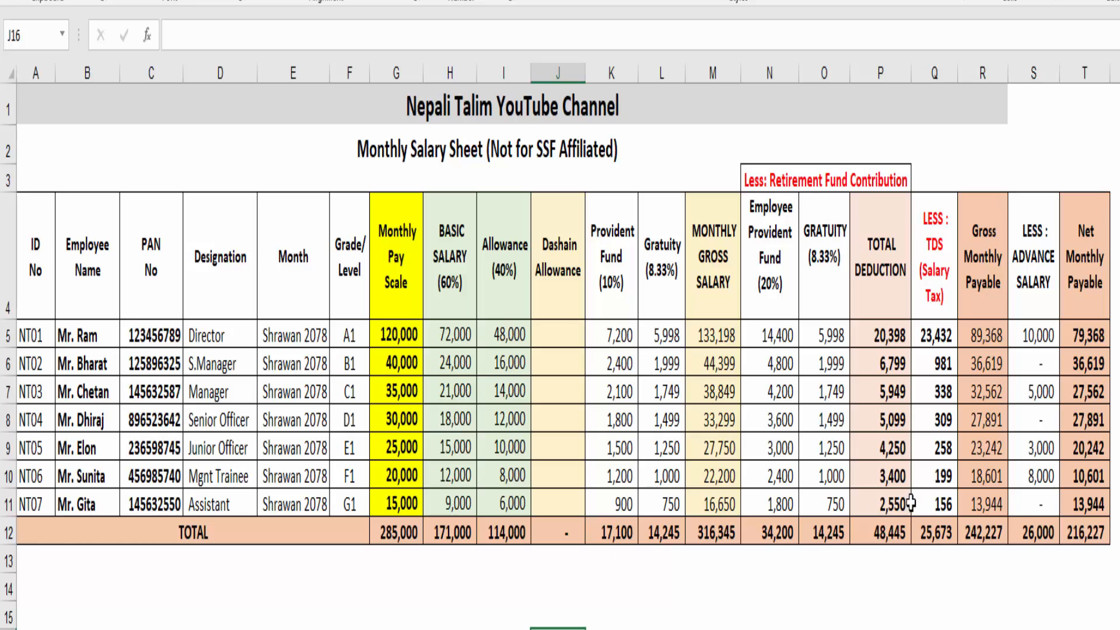
click(1073, 540)
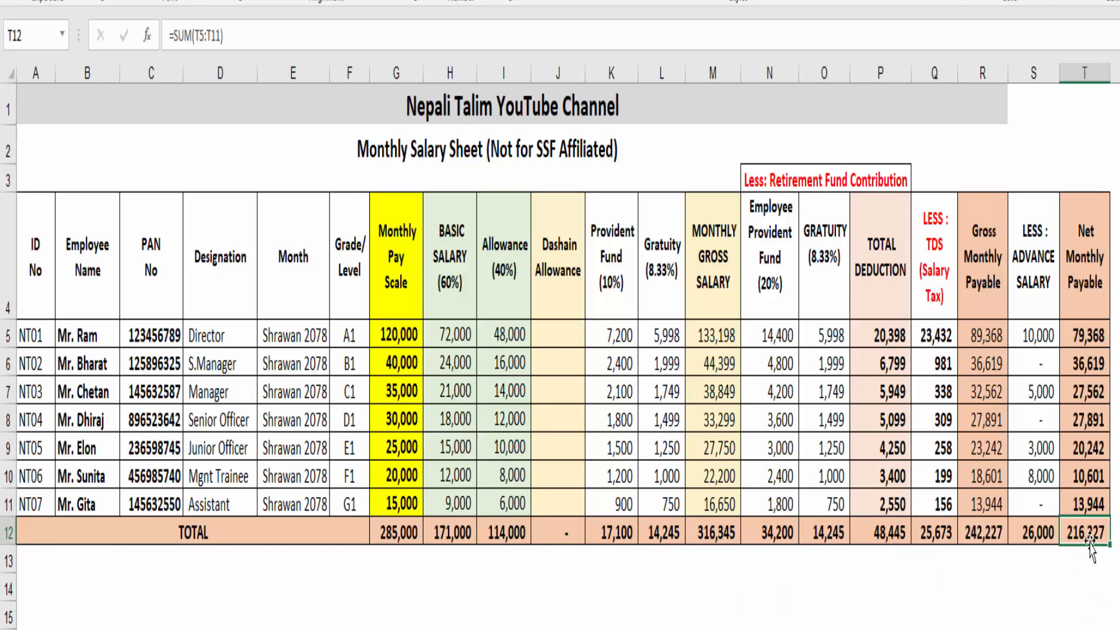
drag(1088, 534, 21, 254)
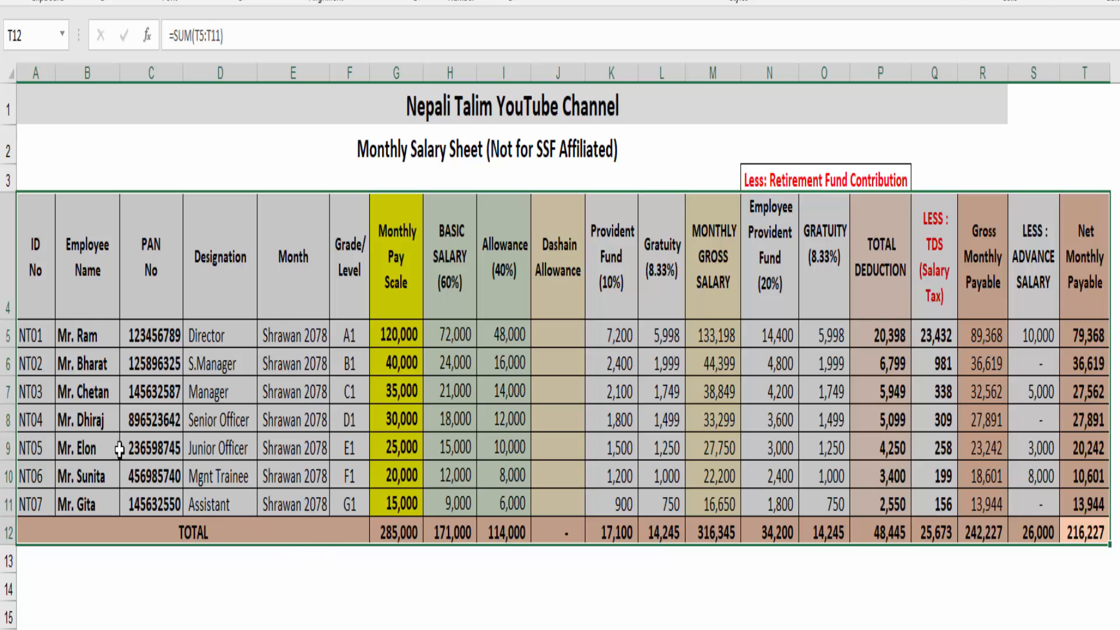
drag(76, 346, 87, 503)
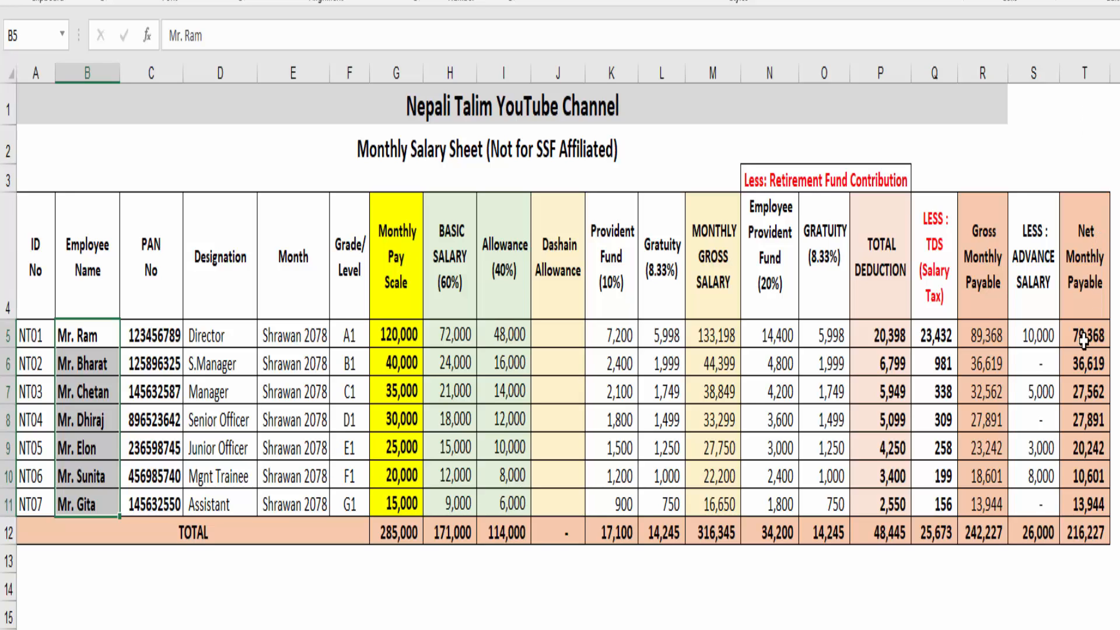
drag(1084, 342, 1078, 496)
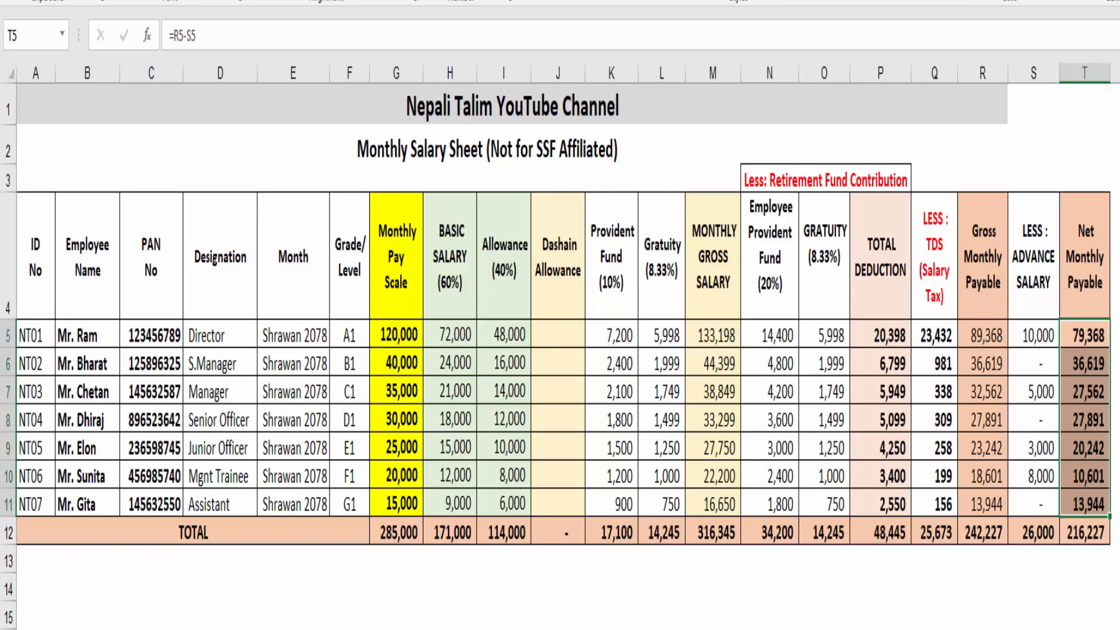
- Start data validation on the salary slip's Employee ID entry cell B5, allowing values from a List
click(123, 628)
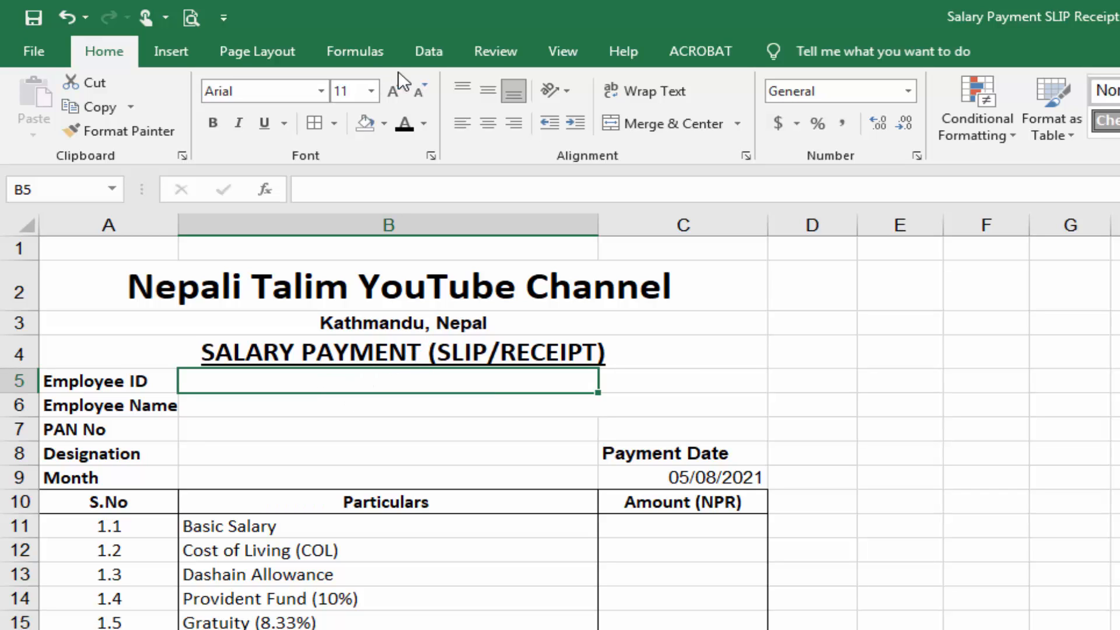
click(431, 56)
click(513, 502)
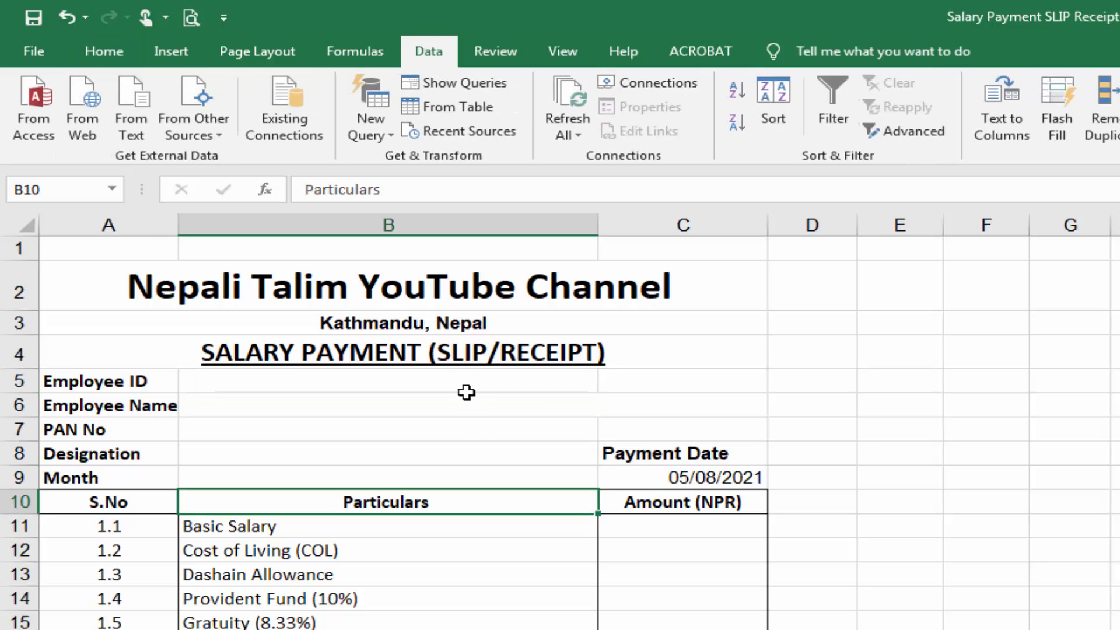
click(458, 380)
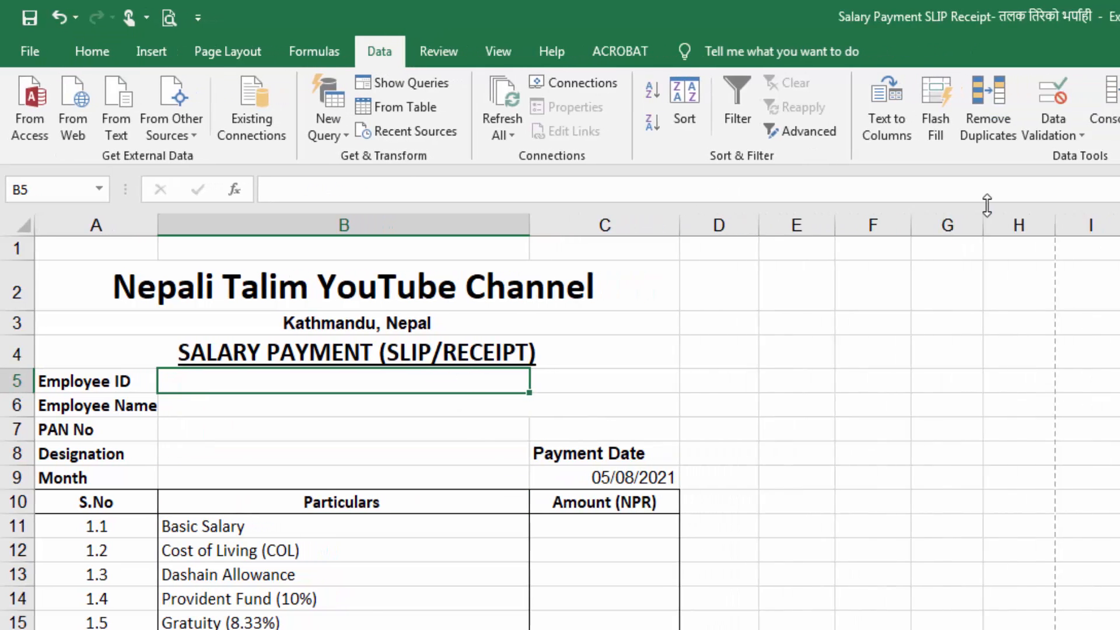
click(1063, 135)
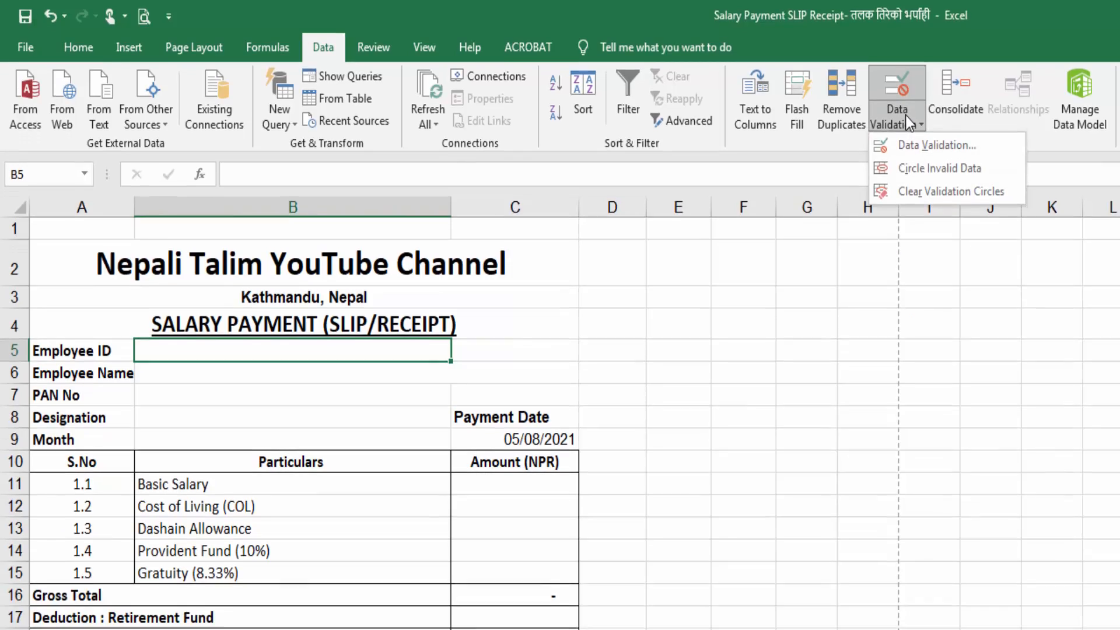
click(936, 145)
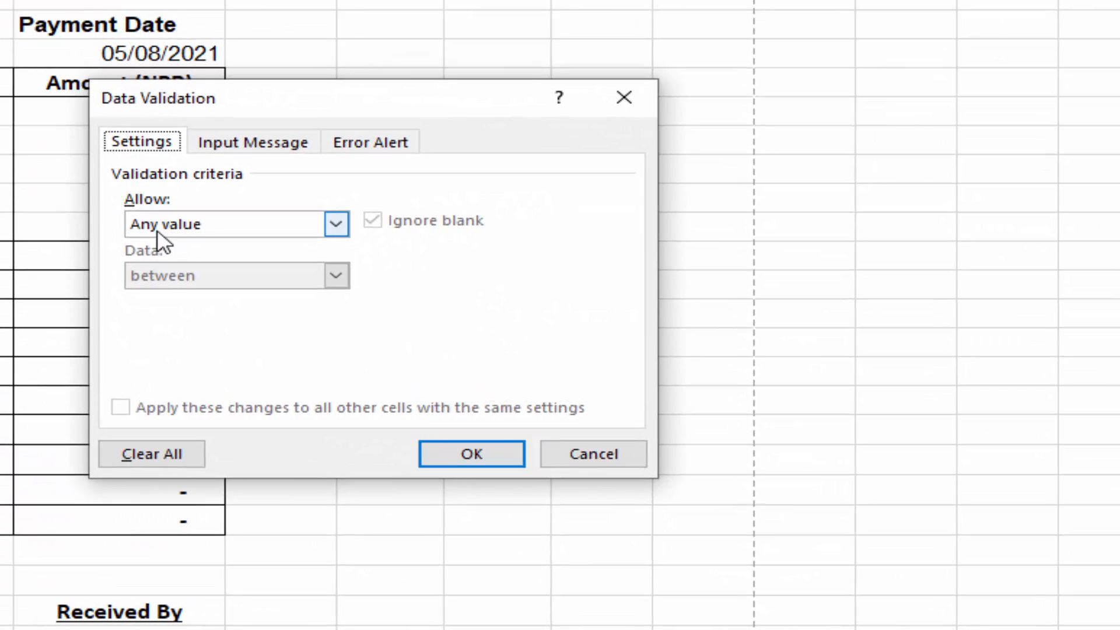
click(337, 225)
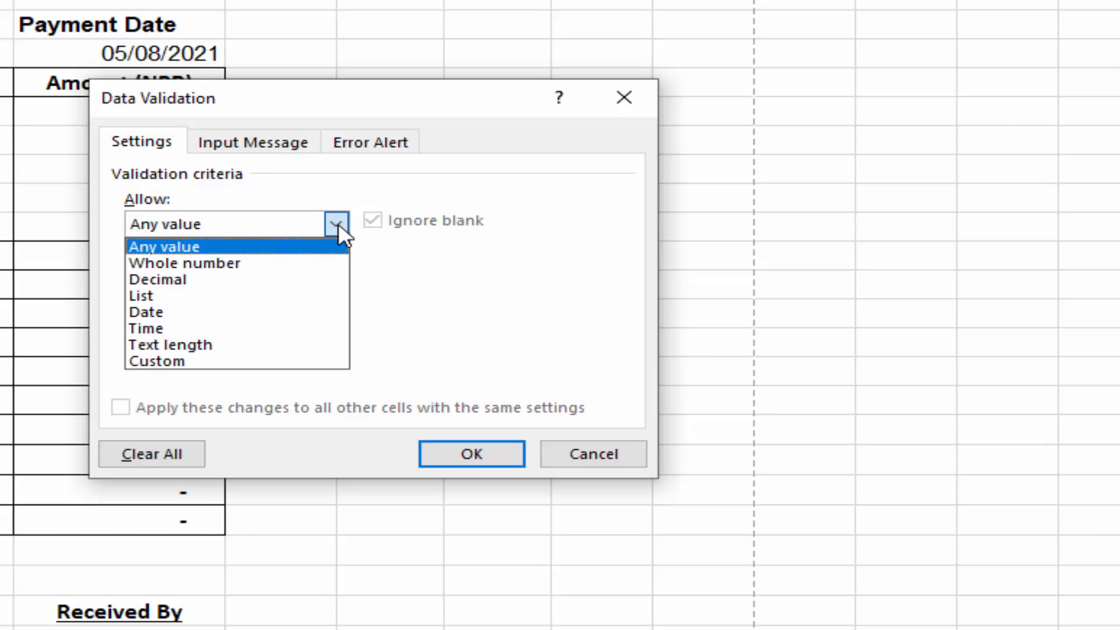
click(279, 303)
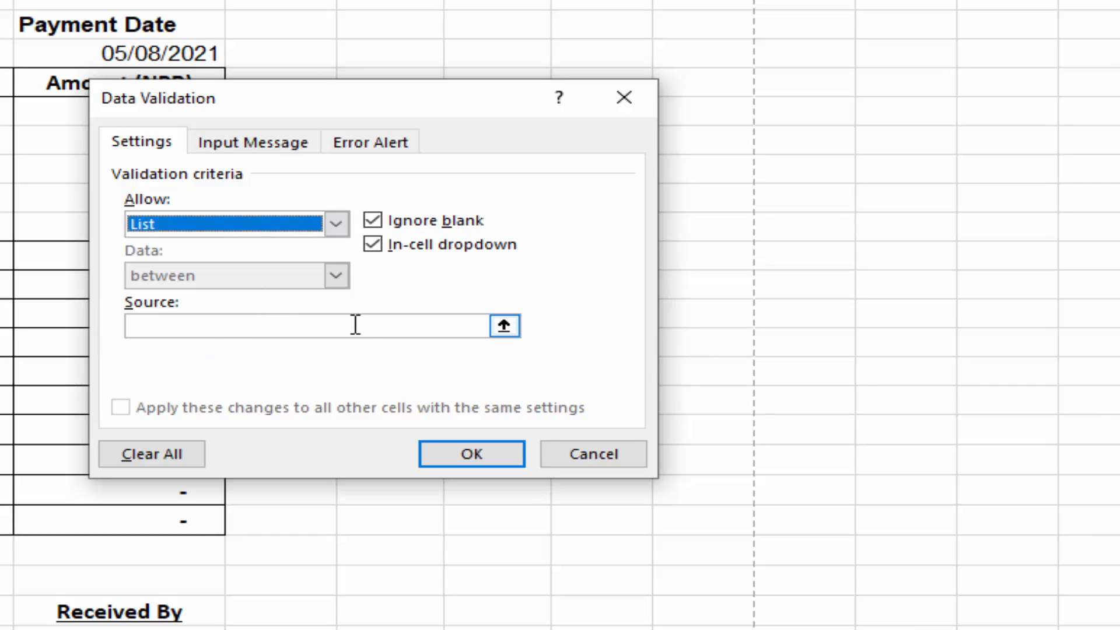
- Set the validation list's source to the ID numbers in A5:A11 of the 2.Monthly Salary Sheet and apply it
click(503, 325)
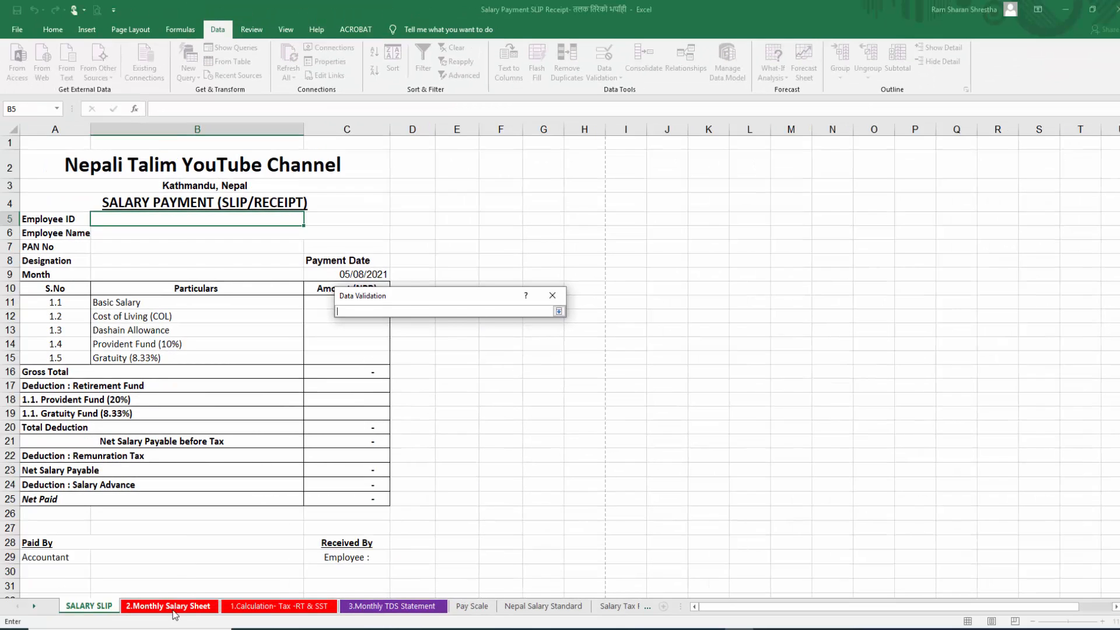
click(174, 612)
click(30, 257)
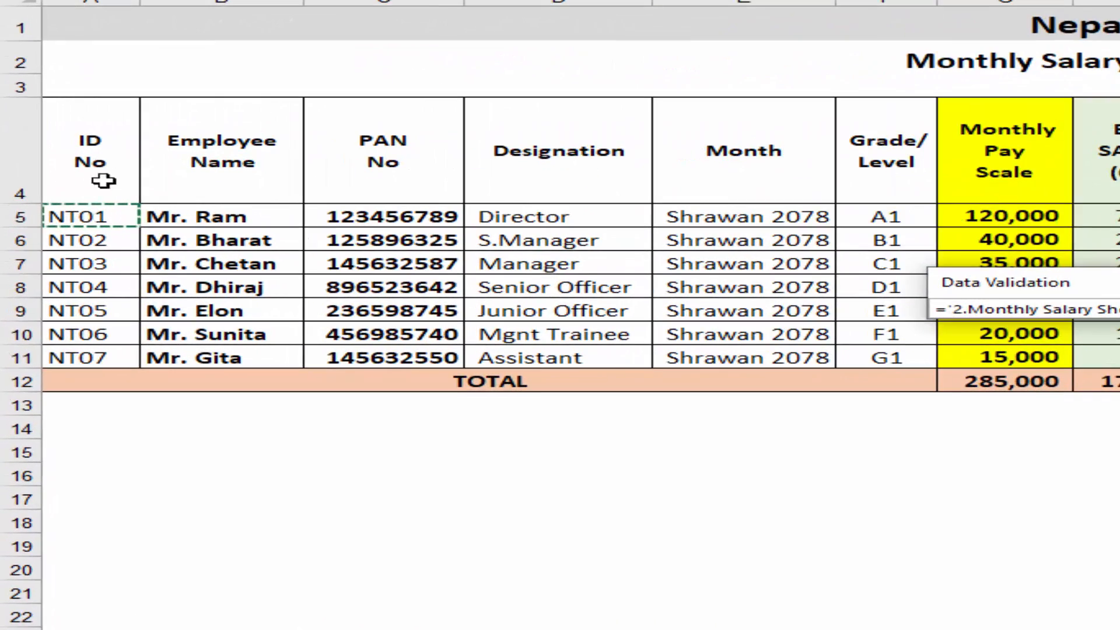
drag(87, 214, 89, 357)
key(Return)
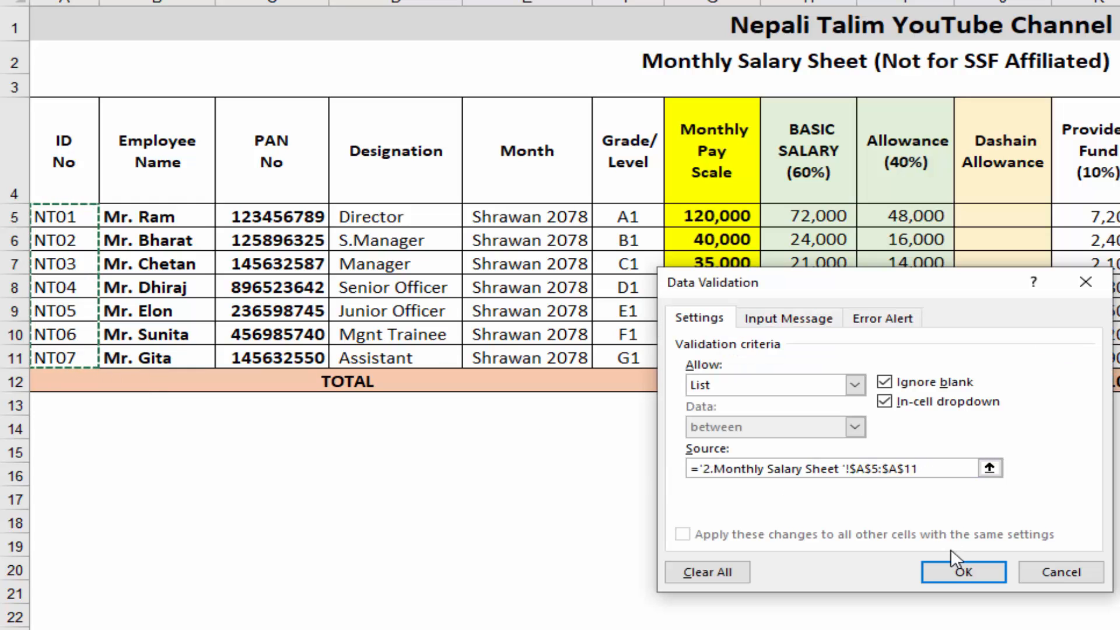
click(956, 575)
click(989, 478)
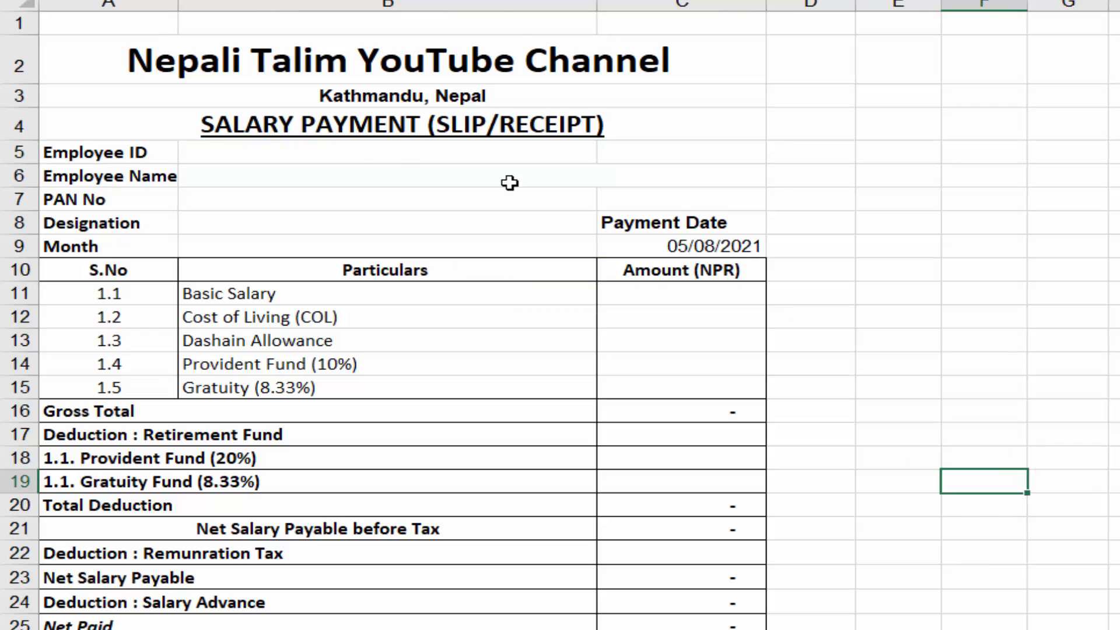
- Choose NT01 as the salary slip's Employee ID from its drop-down list
click(382, 157)
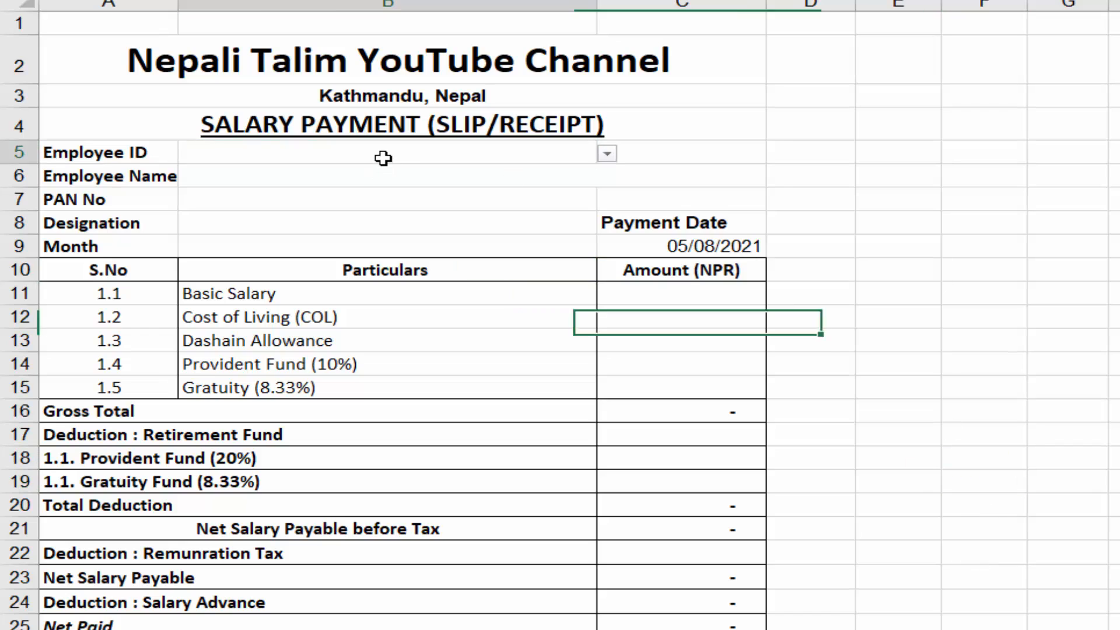
click(607, 155)
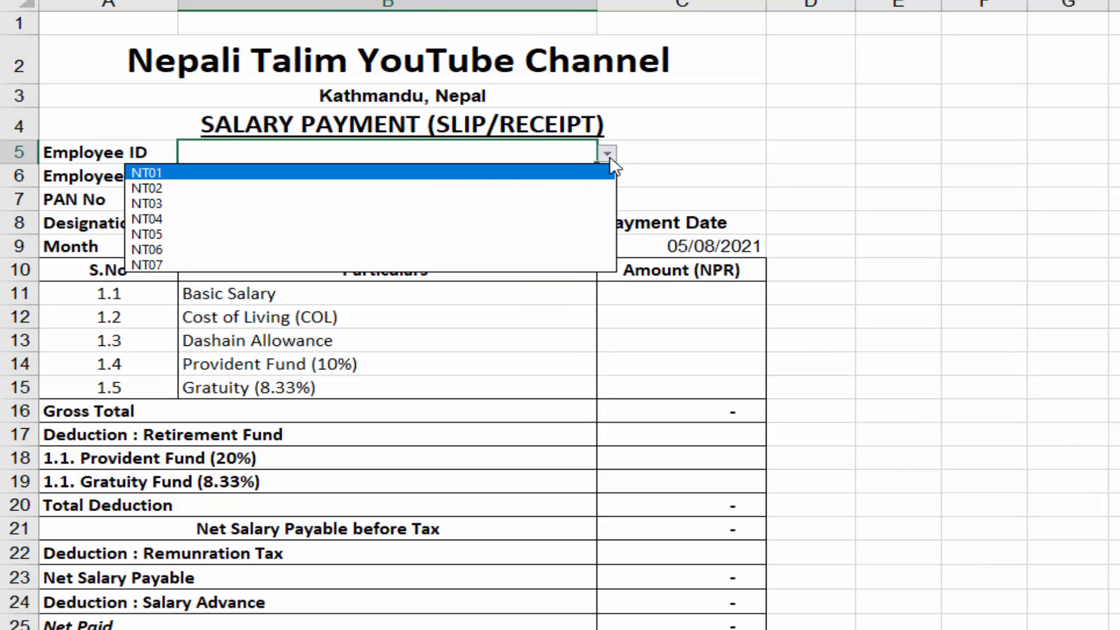
click(480, 176)
click(412, 190)
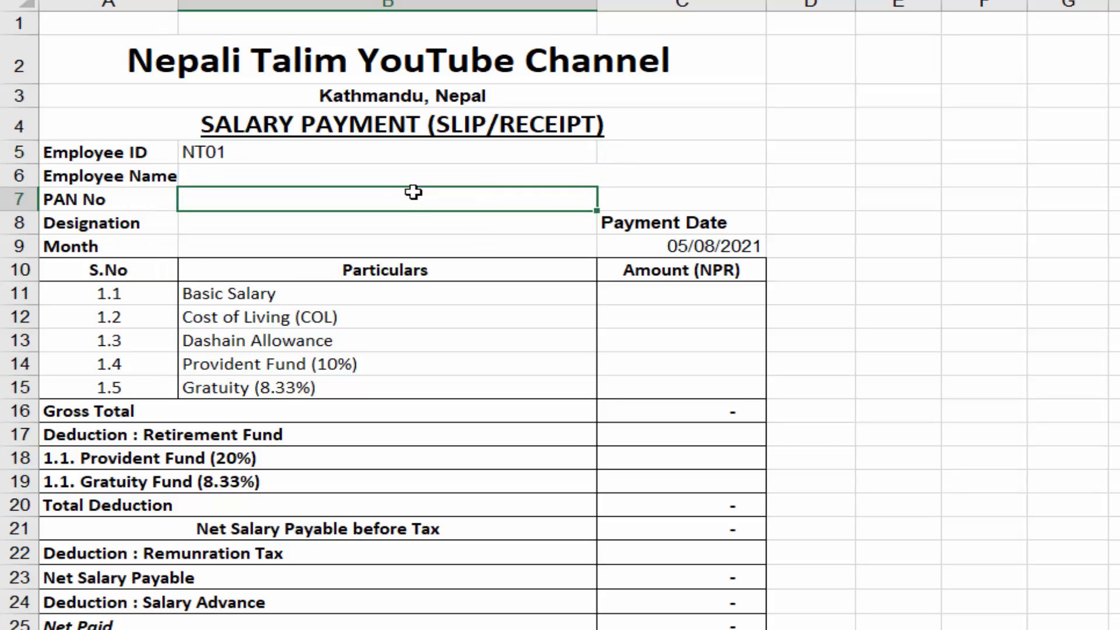
- Try NT03 as the Employee ID, and set the field back to NT01
click(159, 151)
click(395, 158)
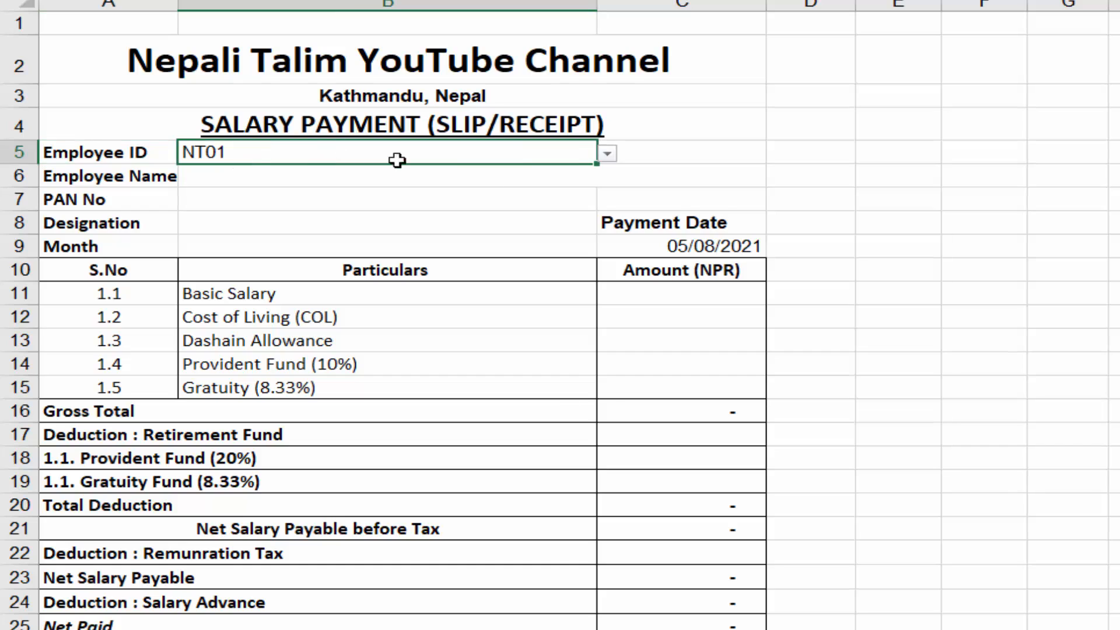
click(612, 164)
click(550, 204)
click(757, 197)
click(417, 197)
click(343, 159)
text(NT03)
key(Return)
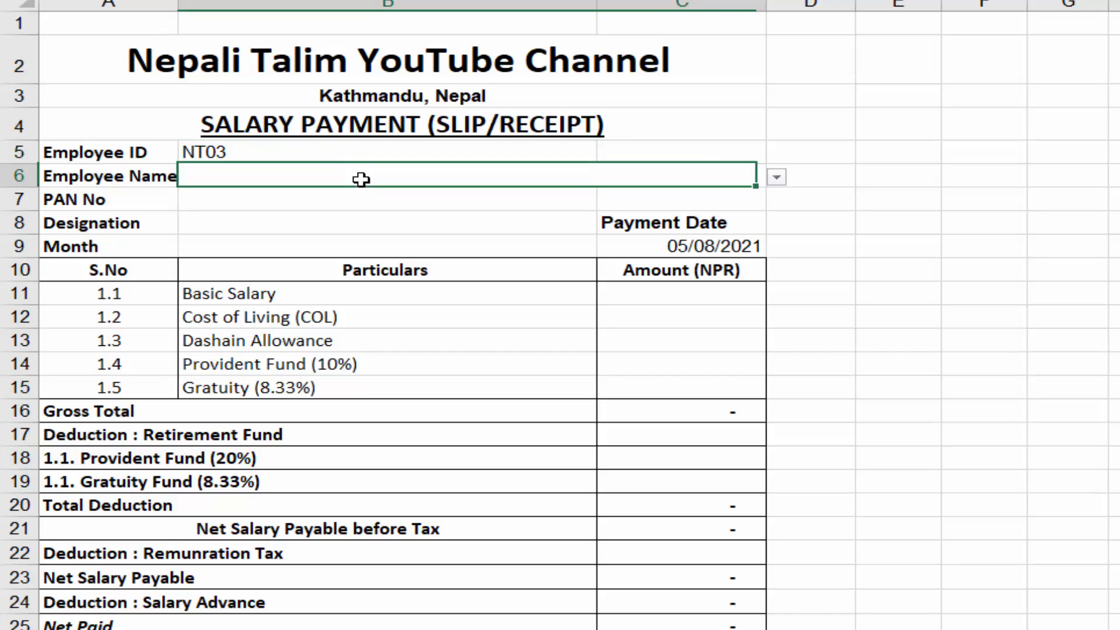
click(438, 148)
click(618, 183)
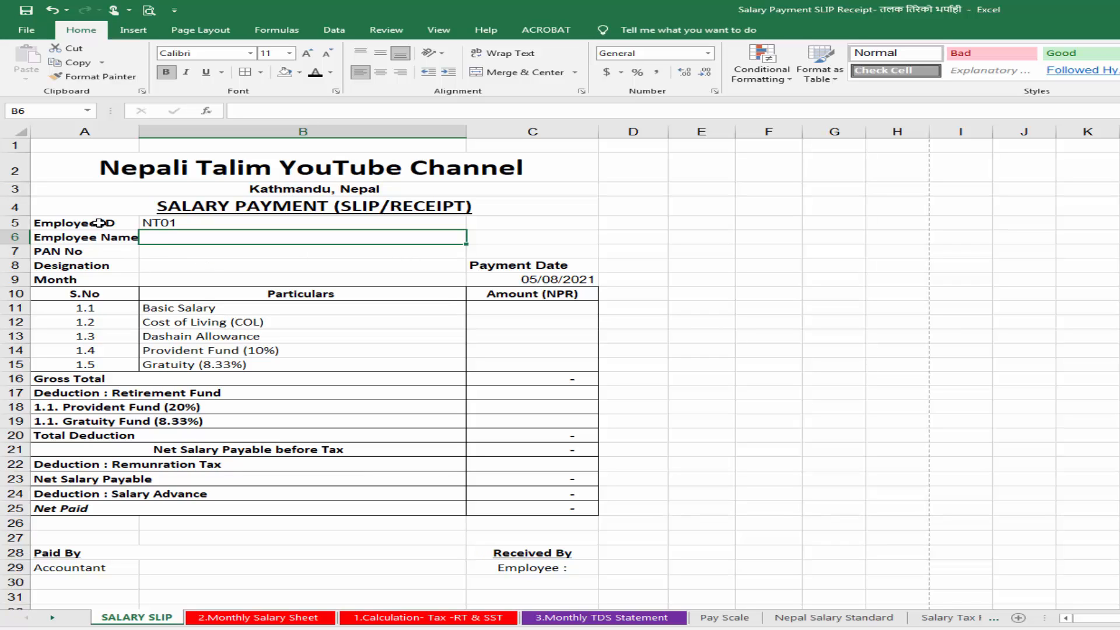
- Begin a VLOOKUP formula in Employee Name cell B6, using the Employee ID in B5 as the lookup value
click(162, 221)
click(95, 222)
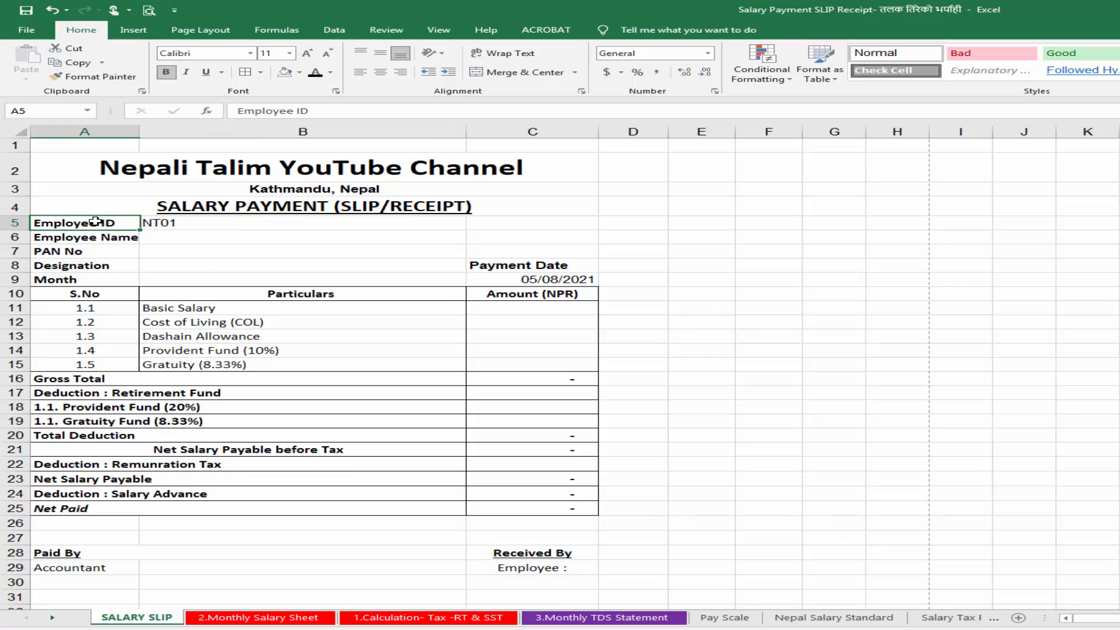
click(156, 223)
click(167, 236)
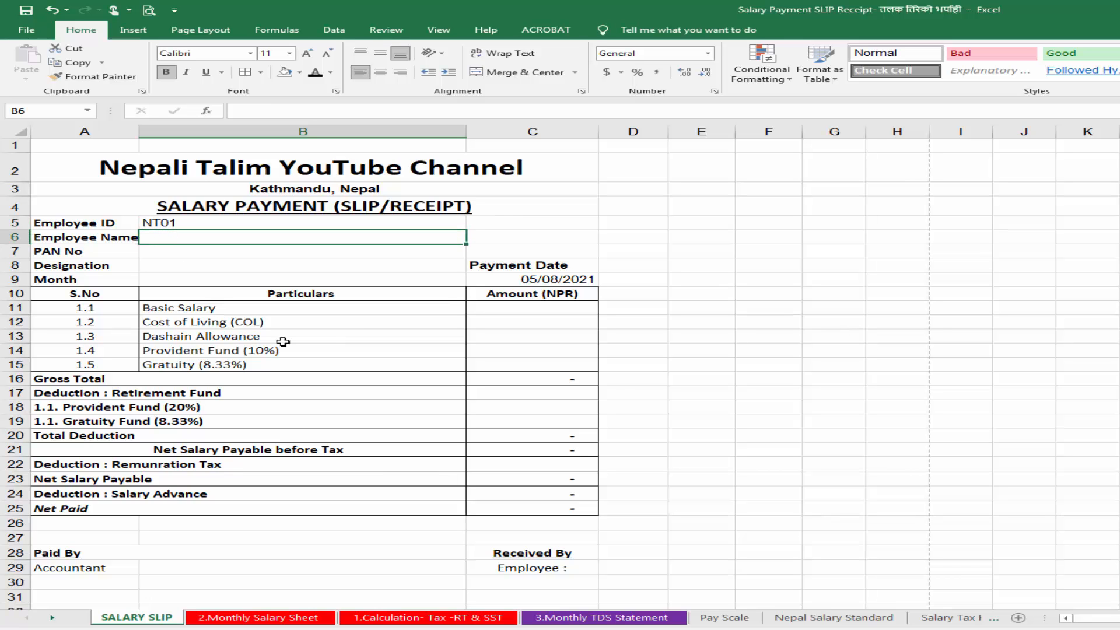
text(=)
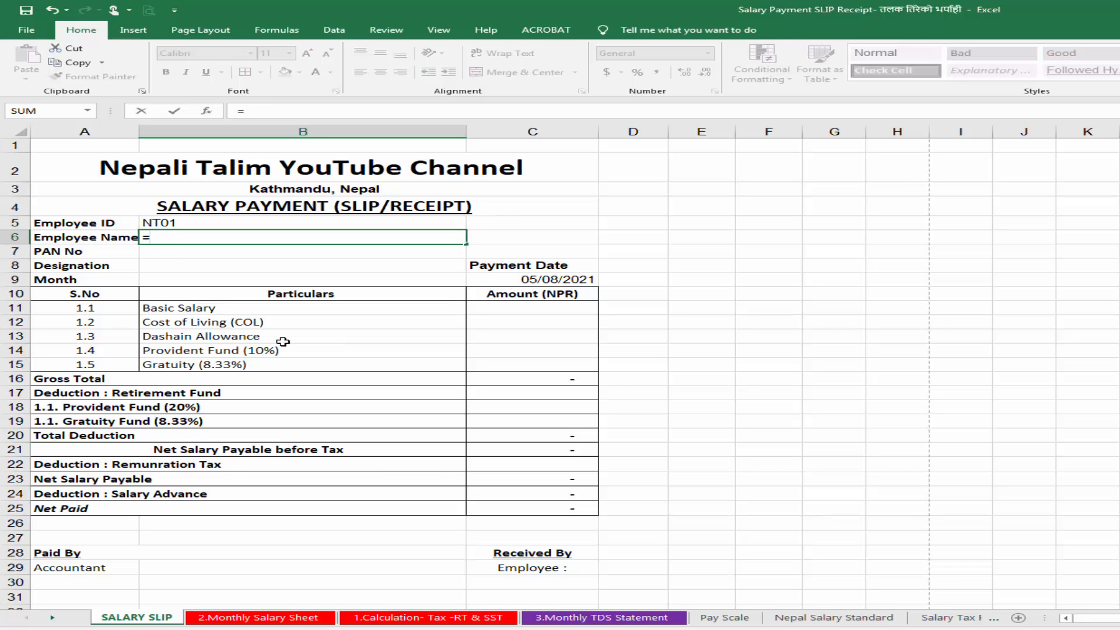
text(V)
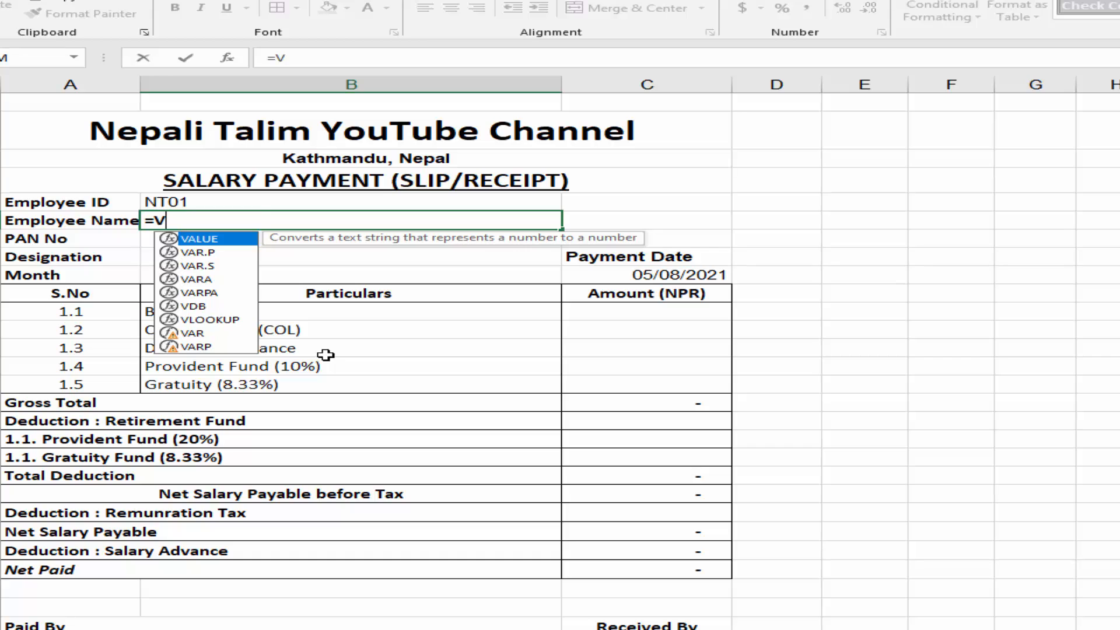
text(L)
key(Tab)
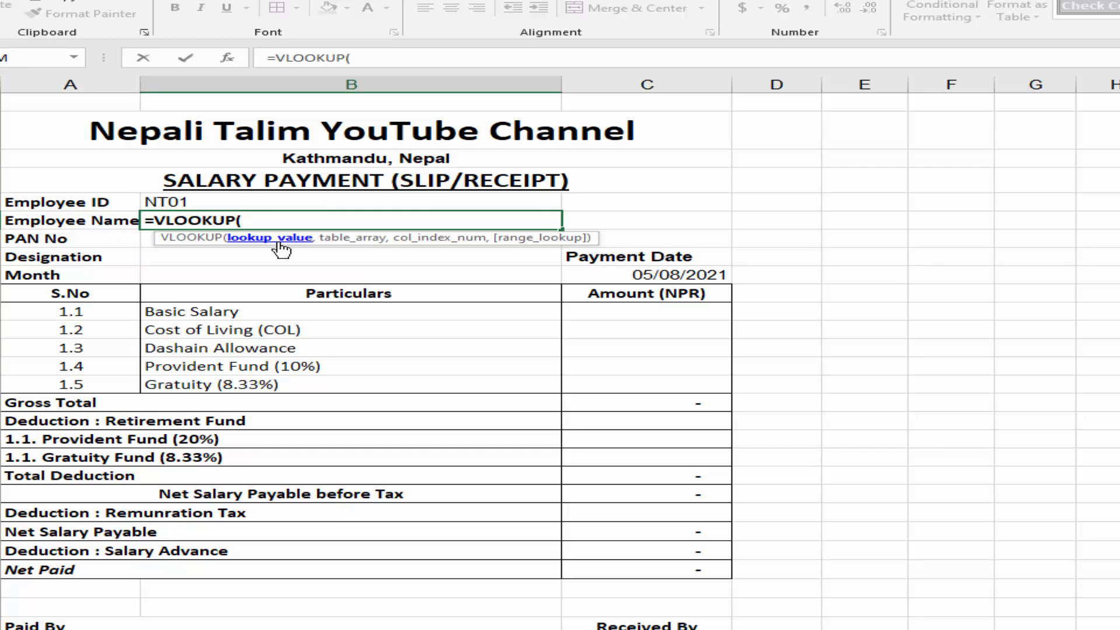
click(190, 200)
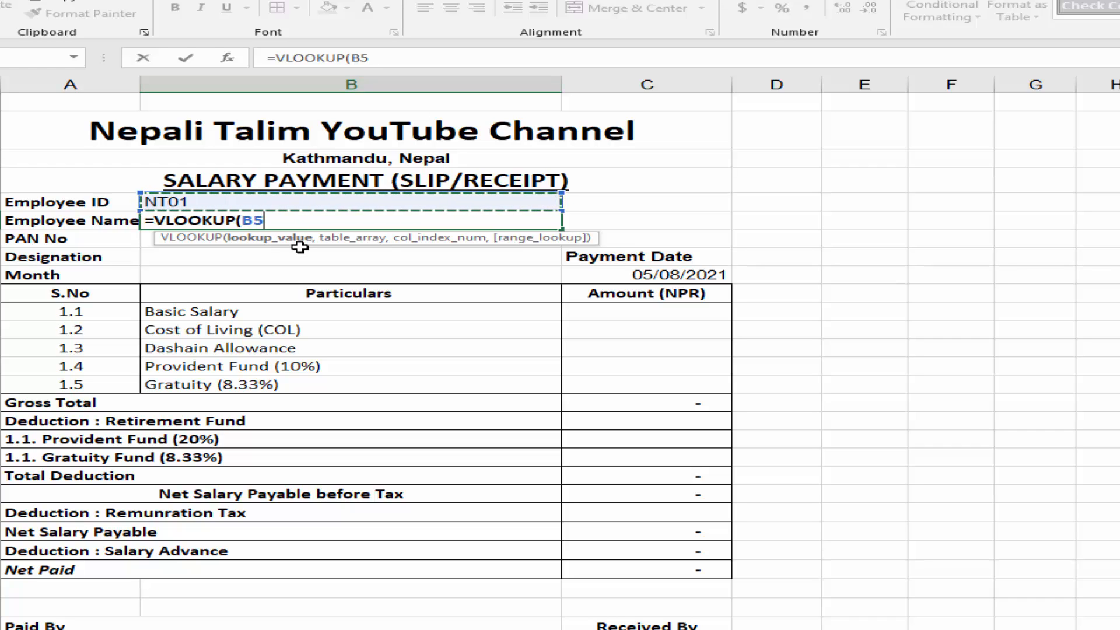
text(,)
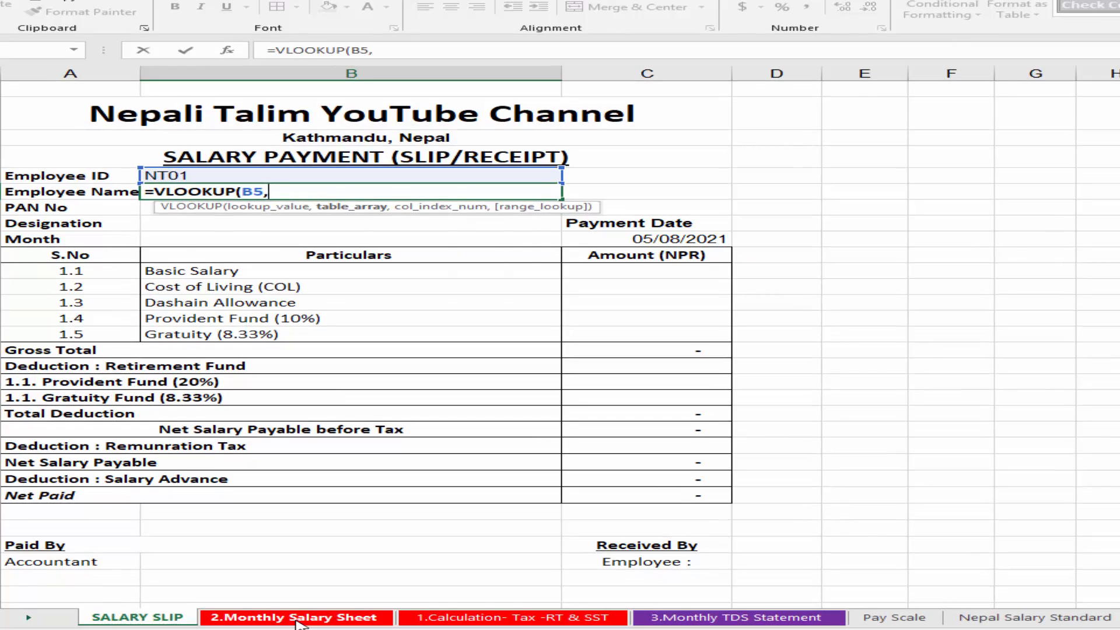
- Complete the B6 VLOOKUP with table array A5:T11 of the 2.Monthly Salary Sheet, column index 2 and range lookup 0
click(297, 619)
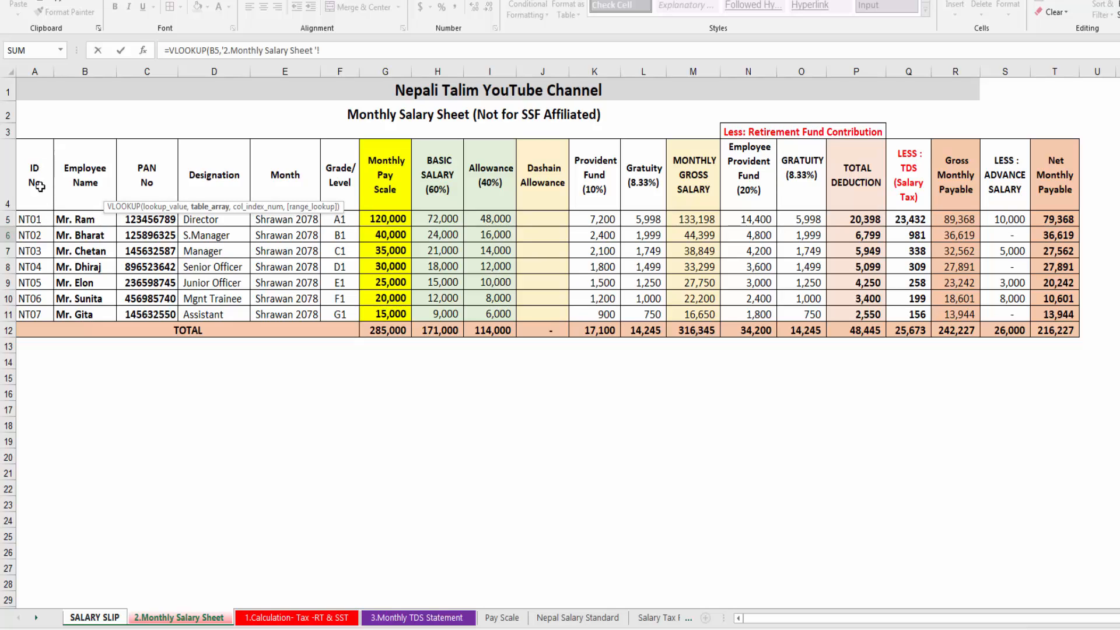
drag(35, 218, 1077, 317)
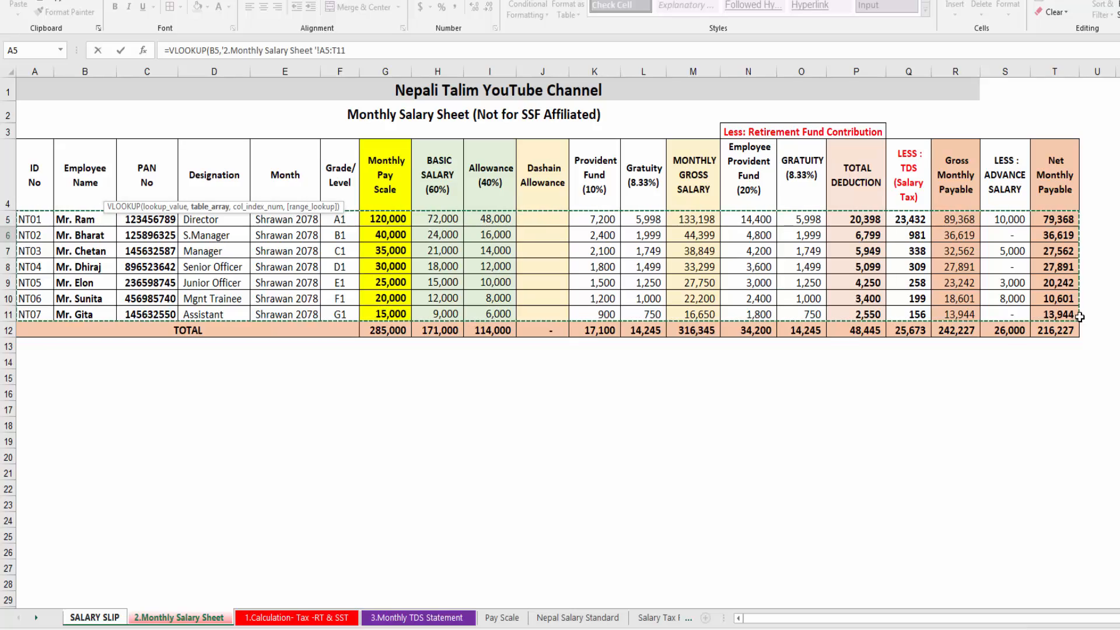
text(,)
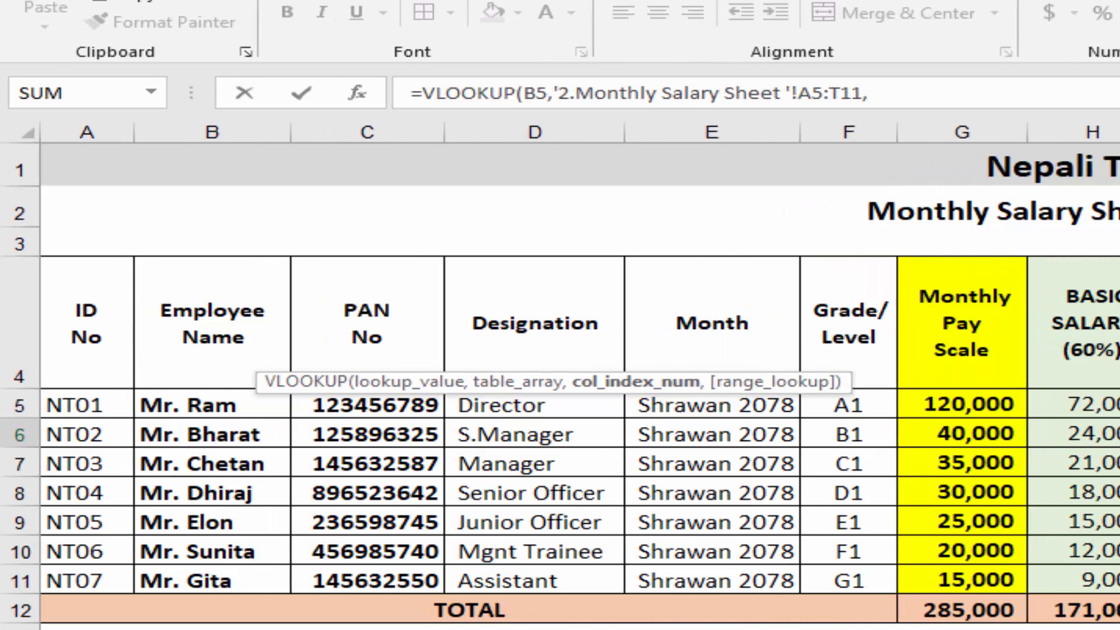
click(1016, 91)
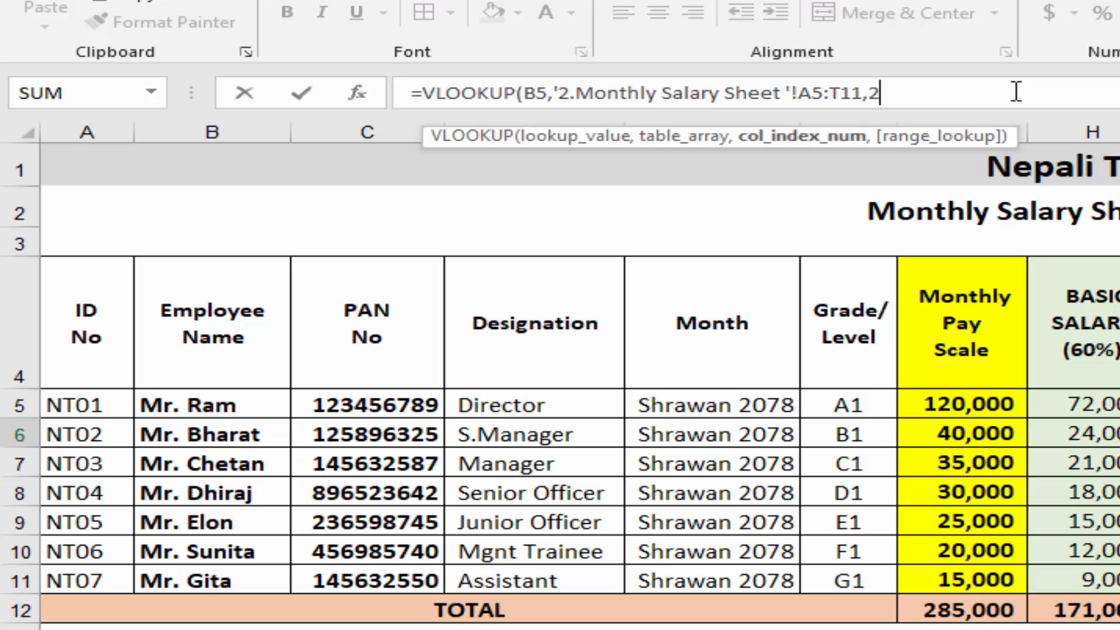
text(,)
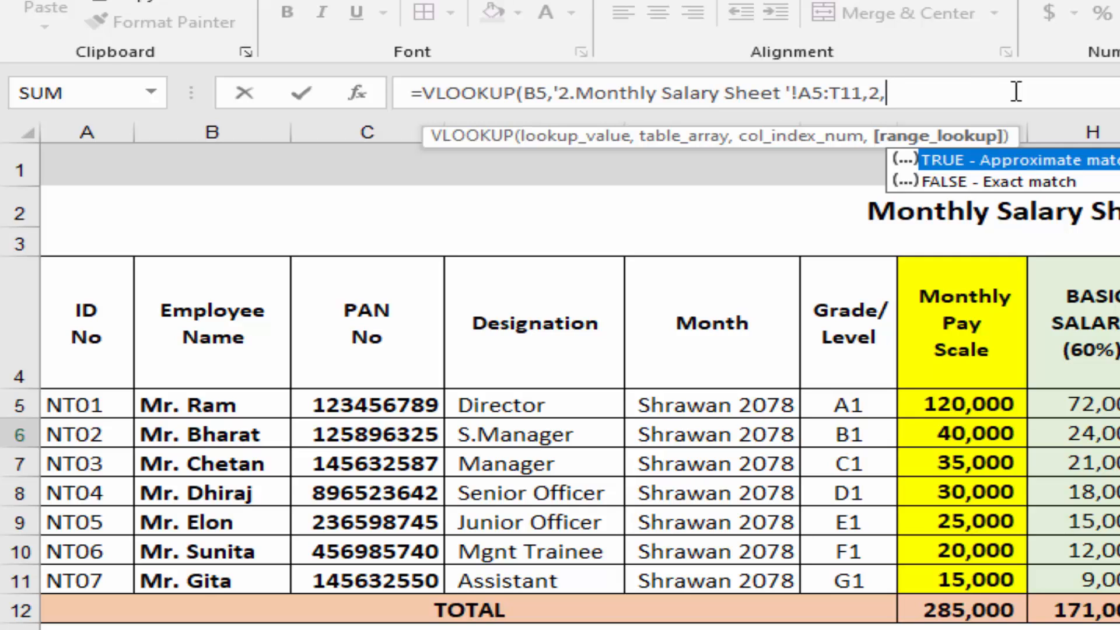
text(0))
key(Return)
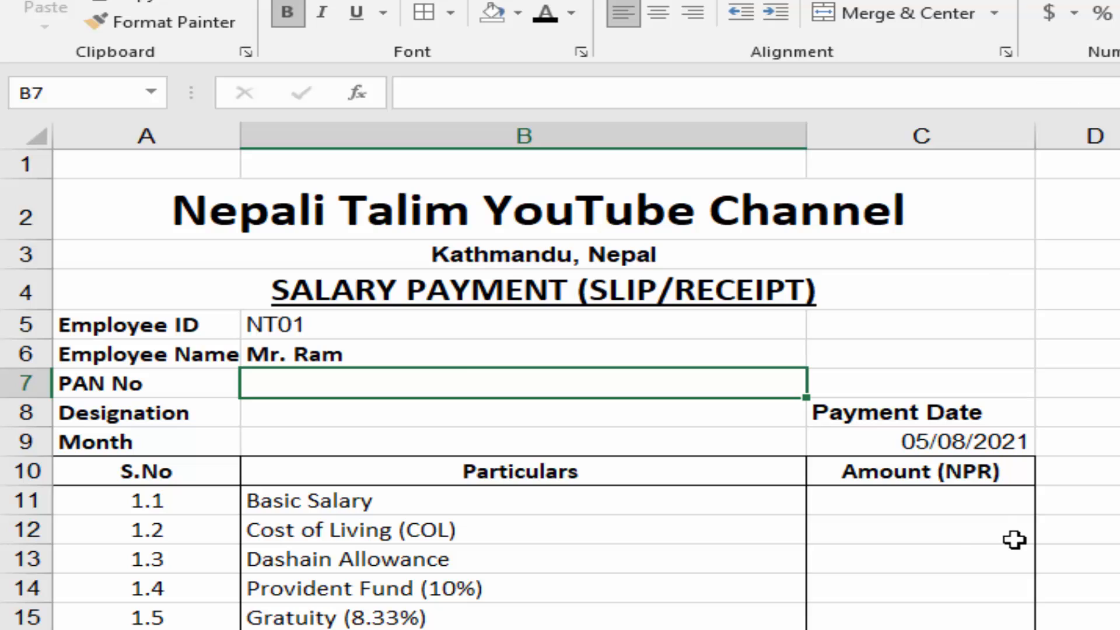
- Choose NT03 as the Employee ID and compare the retrieved name with its row in the 2.Monthly Salary Sheet
click(356, 357)
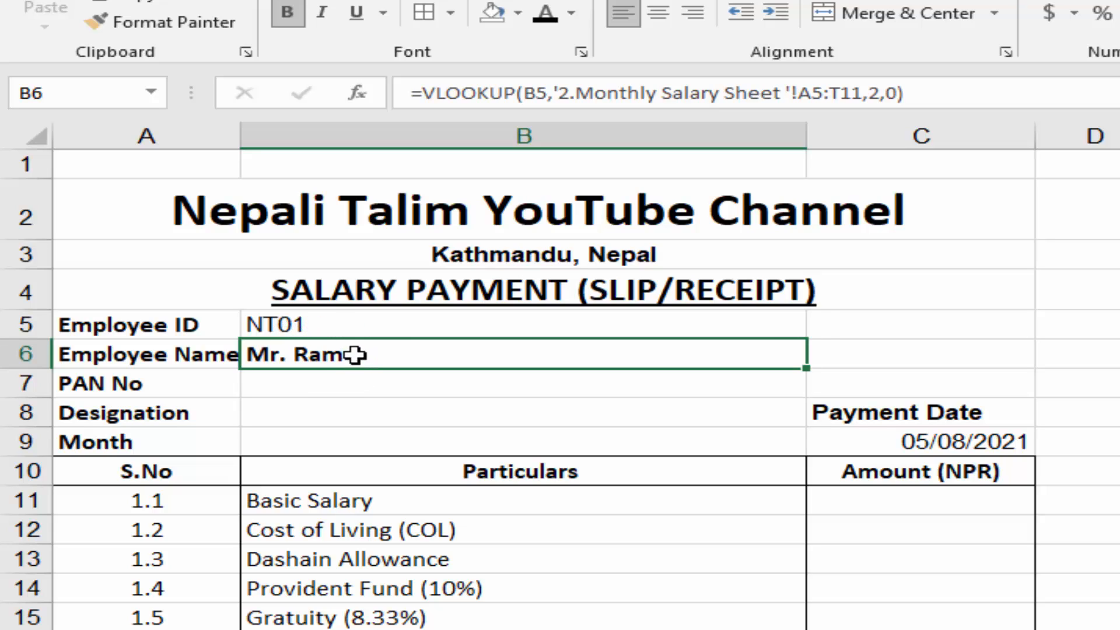
click(543, 325)
click(820, 327)
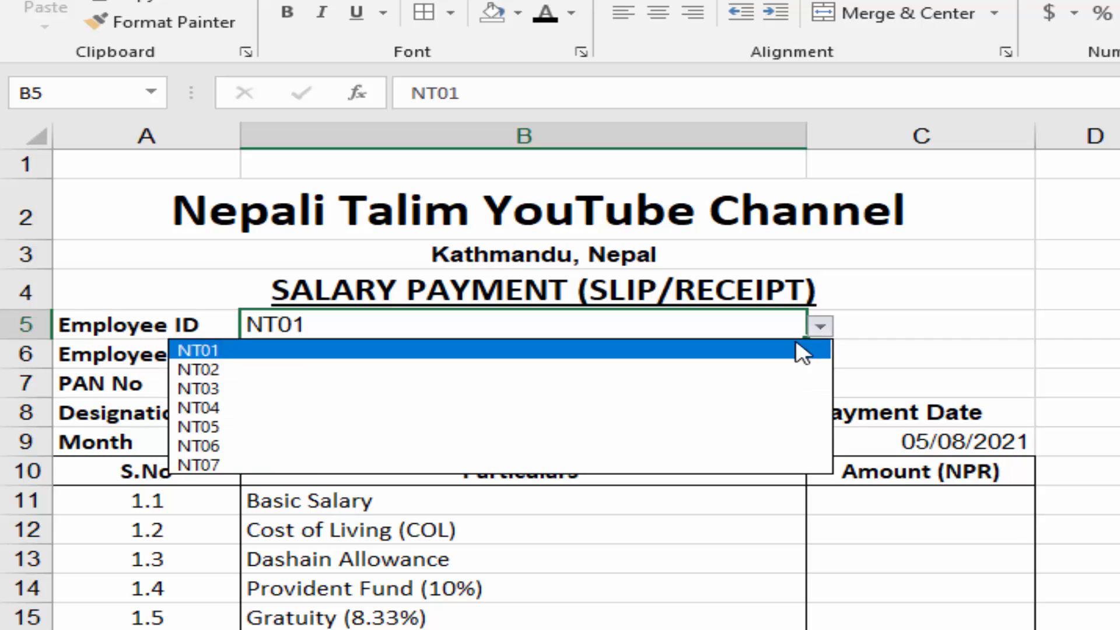
click(715, 401)
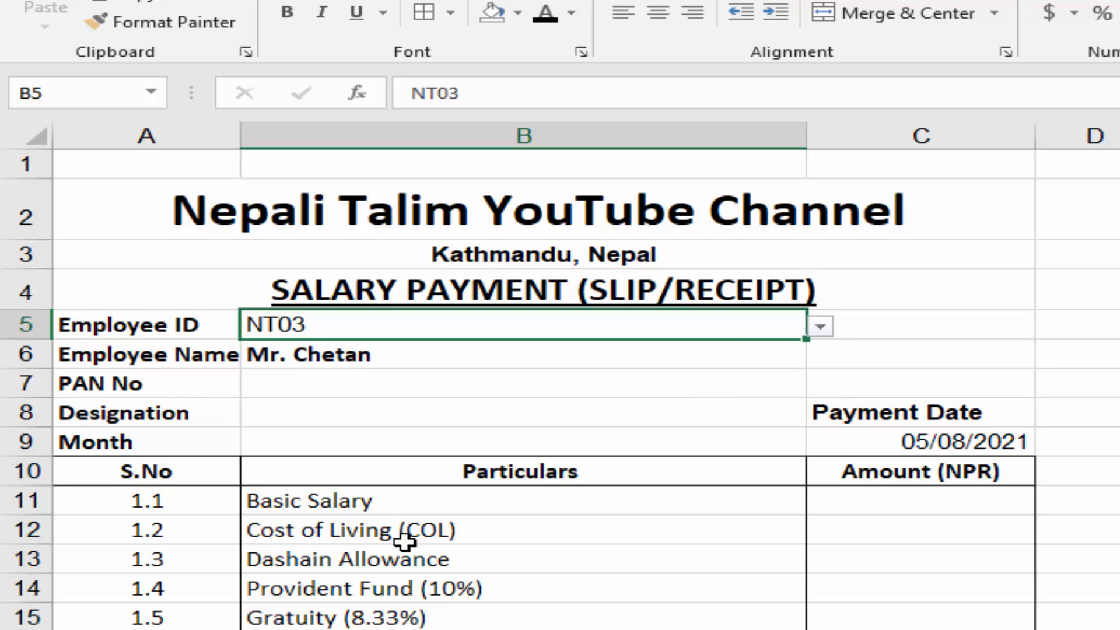
key(ctrl+Page_Up)
click(219, 467)
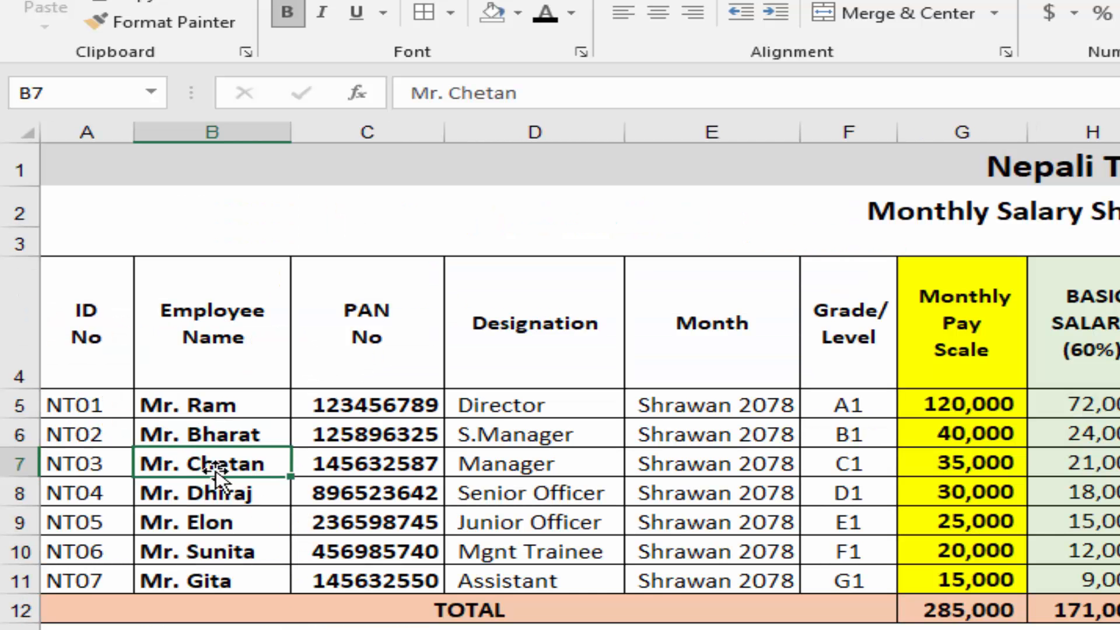
key(ctrl+Page_Down)
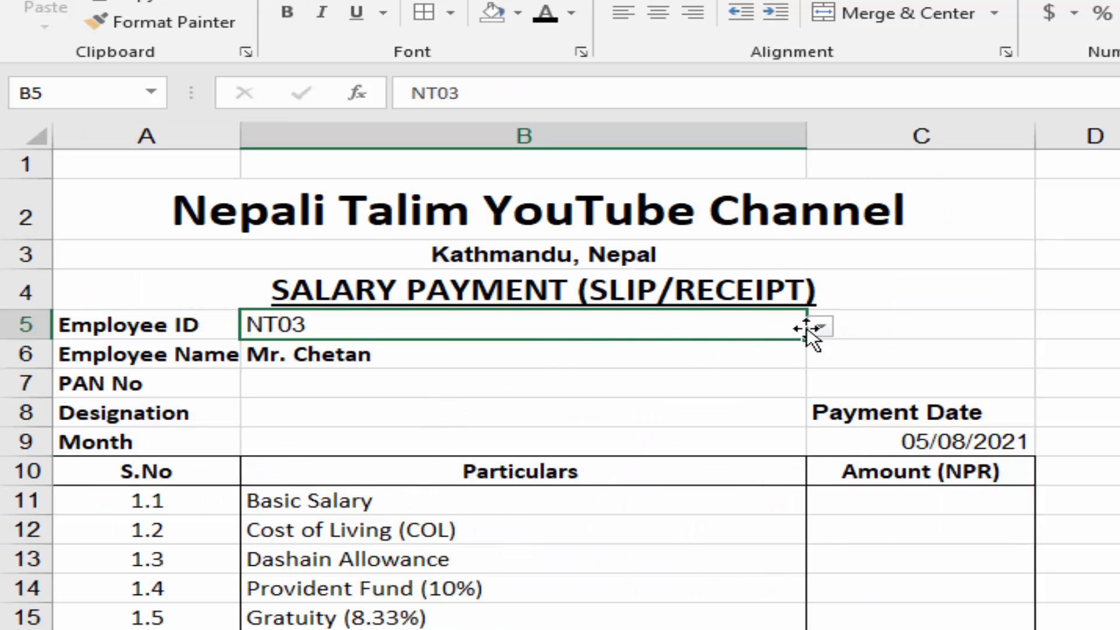
- Choose NT07 as the Employee ID and check the retrieved name against its row in the 2.Monthly Salary Sheet
click(829, 327)
click(603, 465)
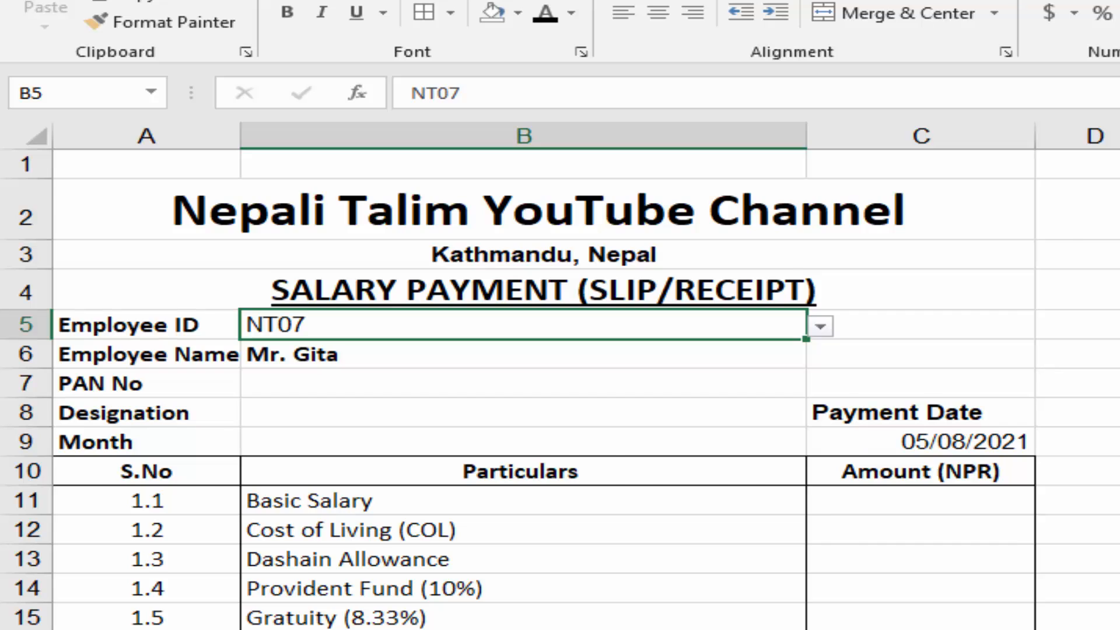
key(ctrl+Page_Up)
click(232, 580)
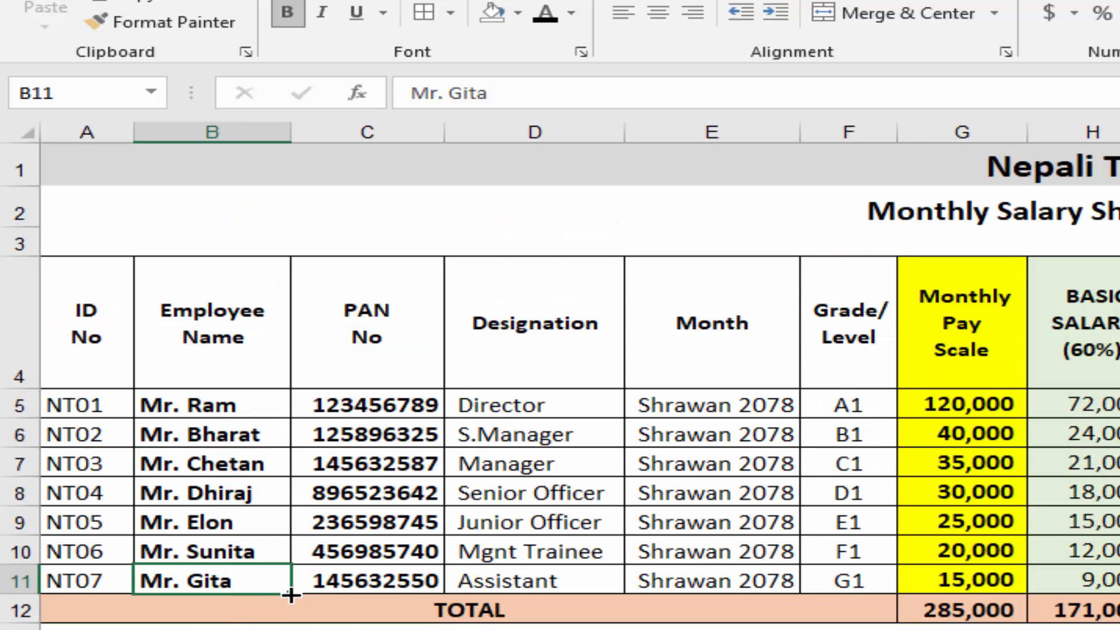
key(ctrl+Page_Down)
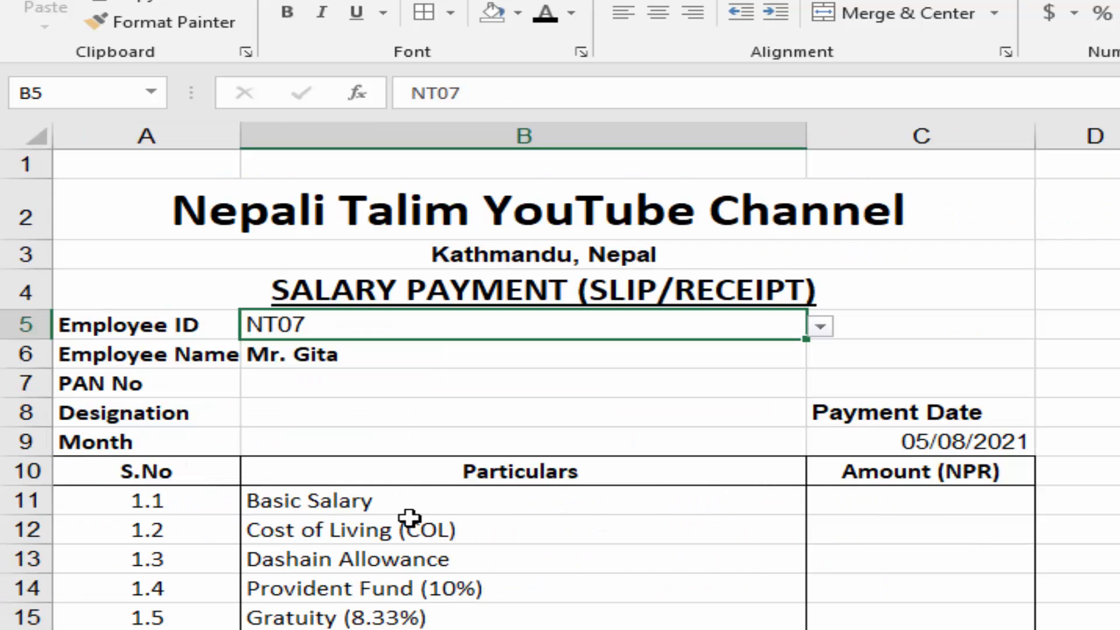
- Copy the Employee Name formula text from B6 unchanged into PAN No cell B7 and Designation cell B8
click(304, 379)
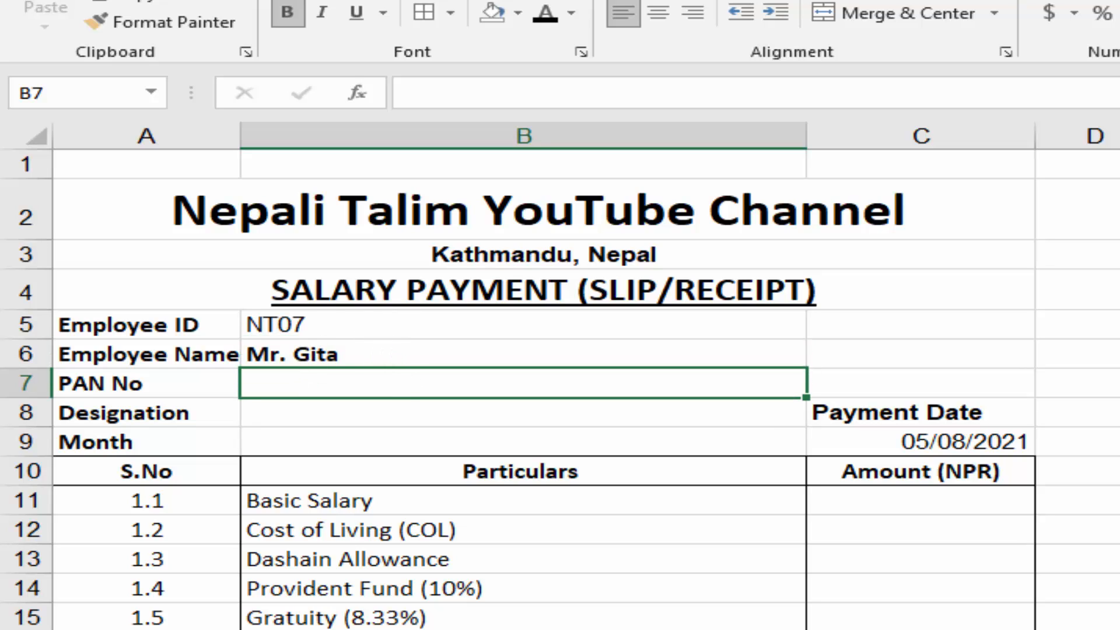
click(373, 354)
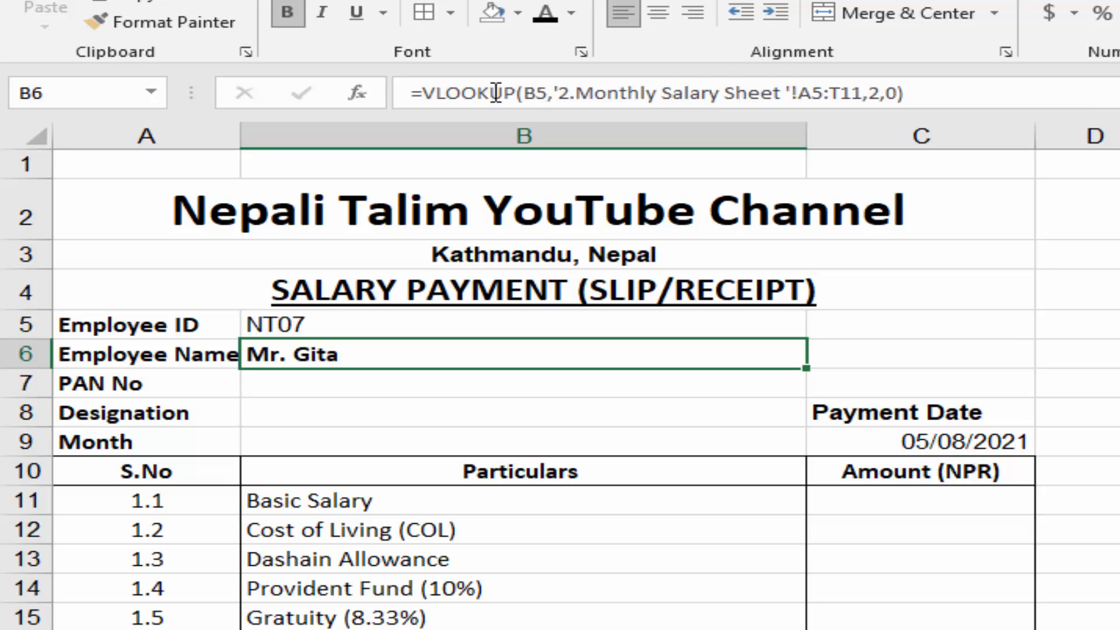
drag(932, 103, 238, 92)
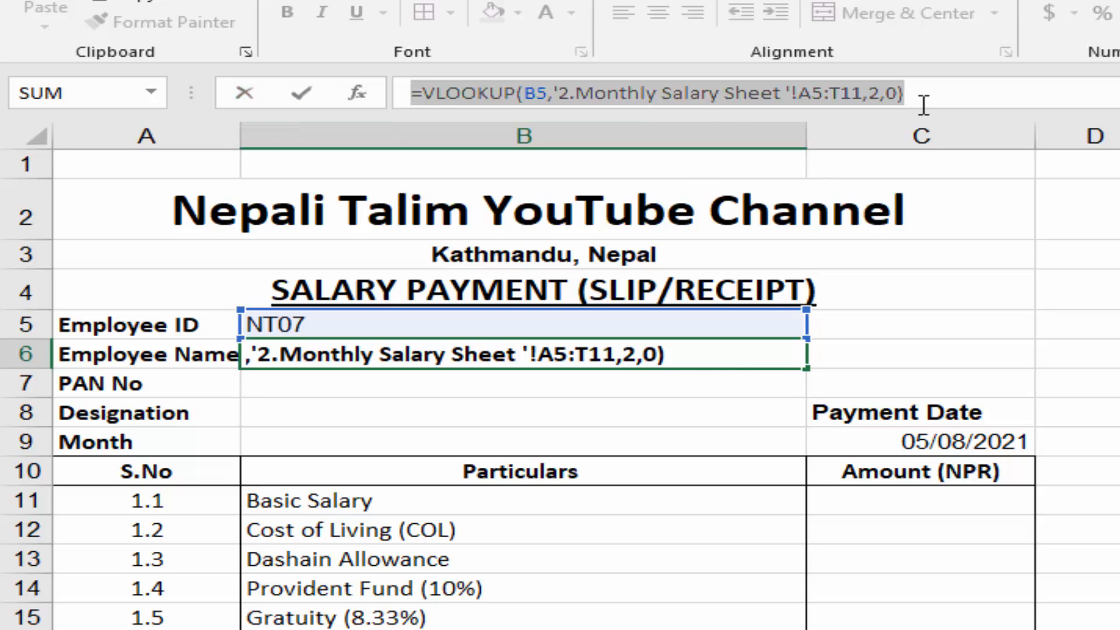
drag(944, 102, 335, 83)
key(ctrl+c)
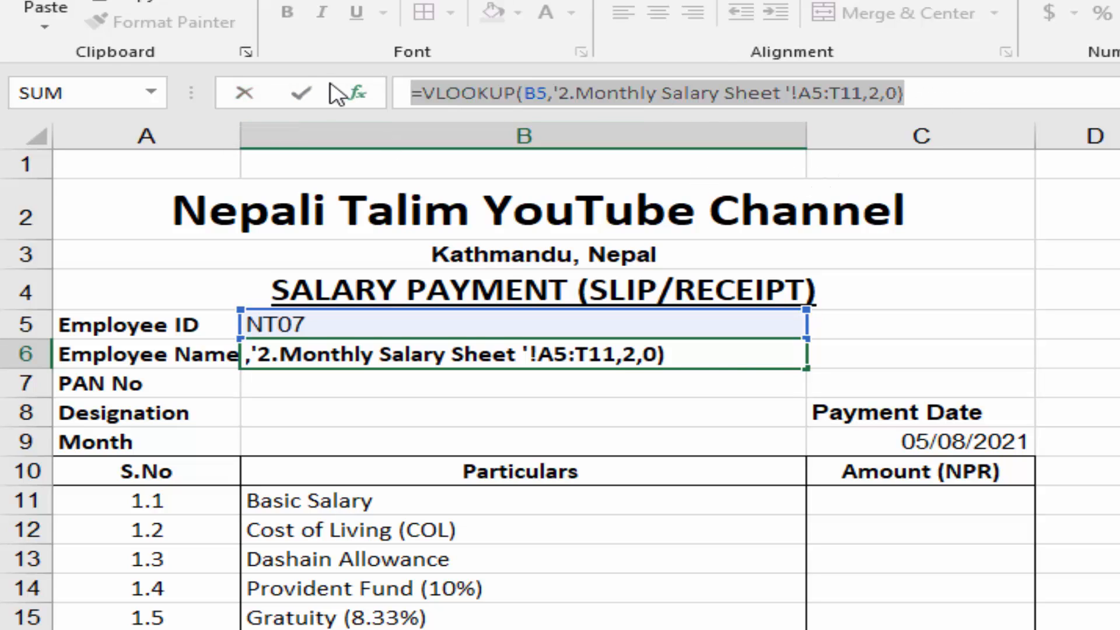
key(Return)
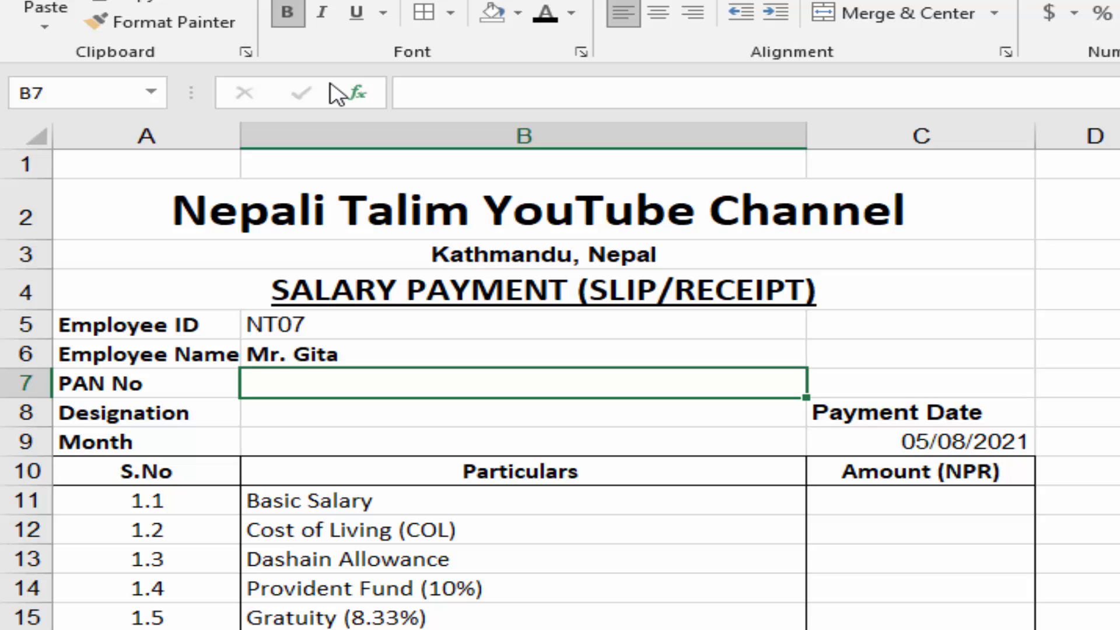
key(ctrl+v)
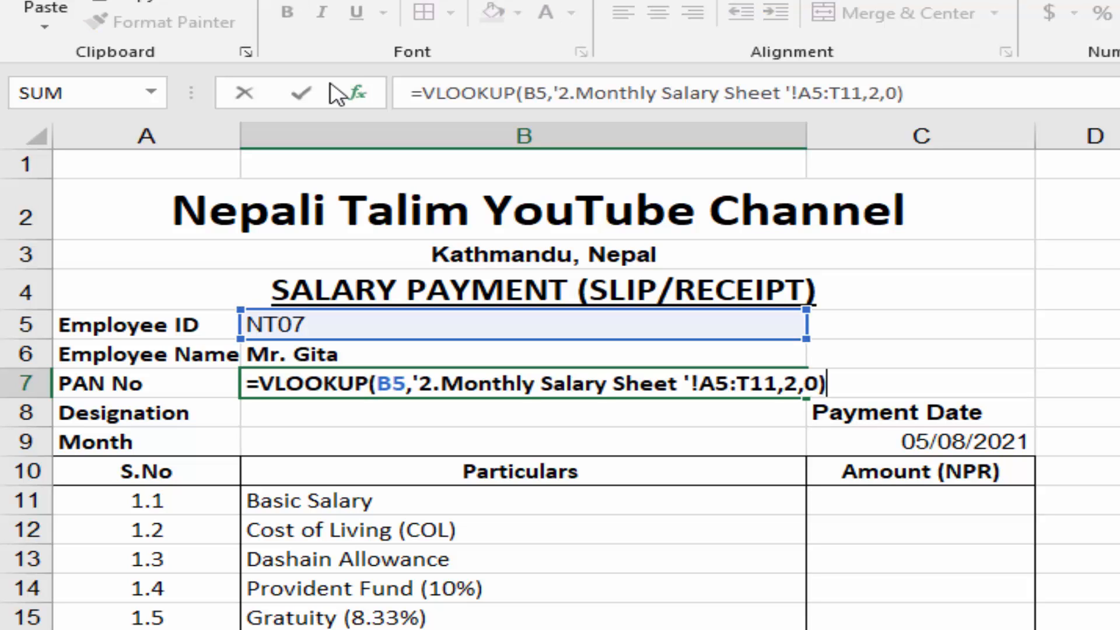
key(Return)
key(F2)
key(ctrl+v)
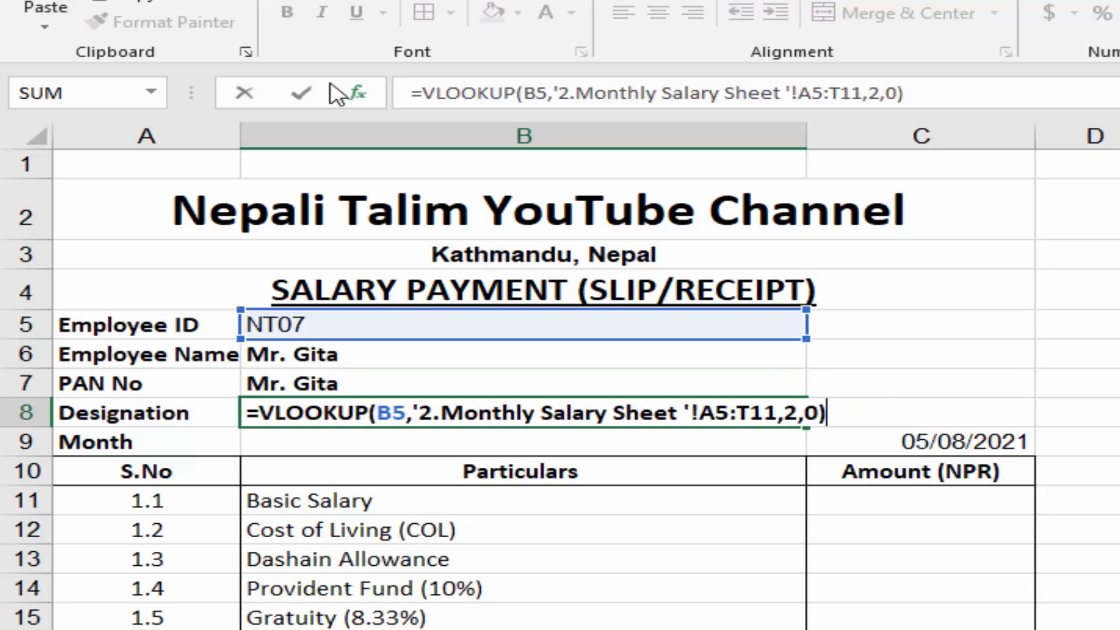
key(Return)
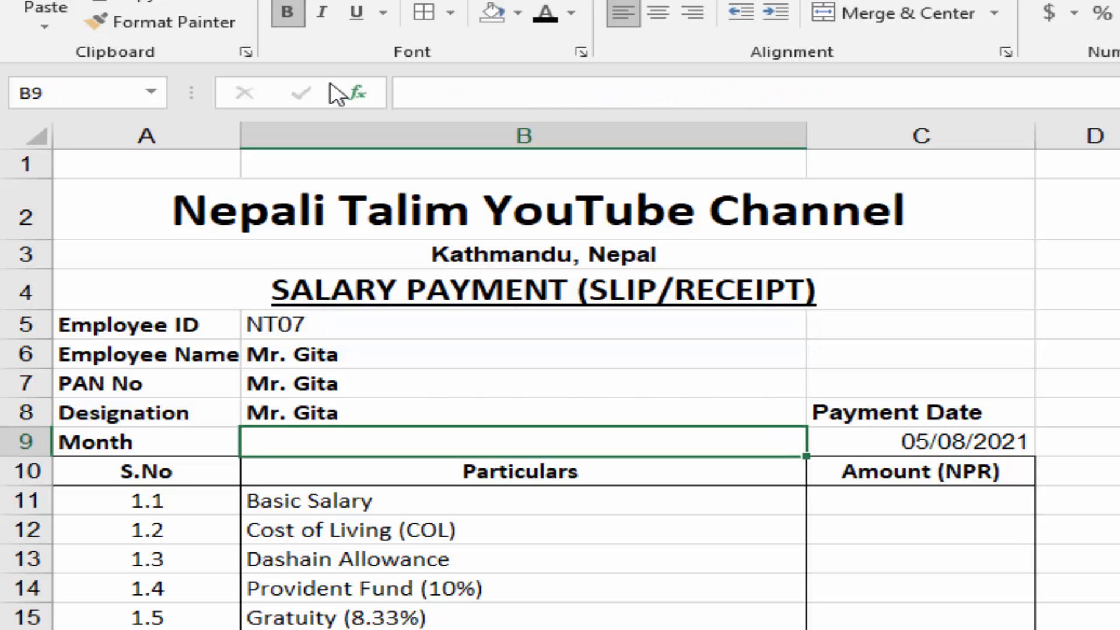
- Paste the same VLOOKUP formula text into Month cell B9 and try re-entering it
key(F2)
key(ctrl+v)
key(Return)
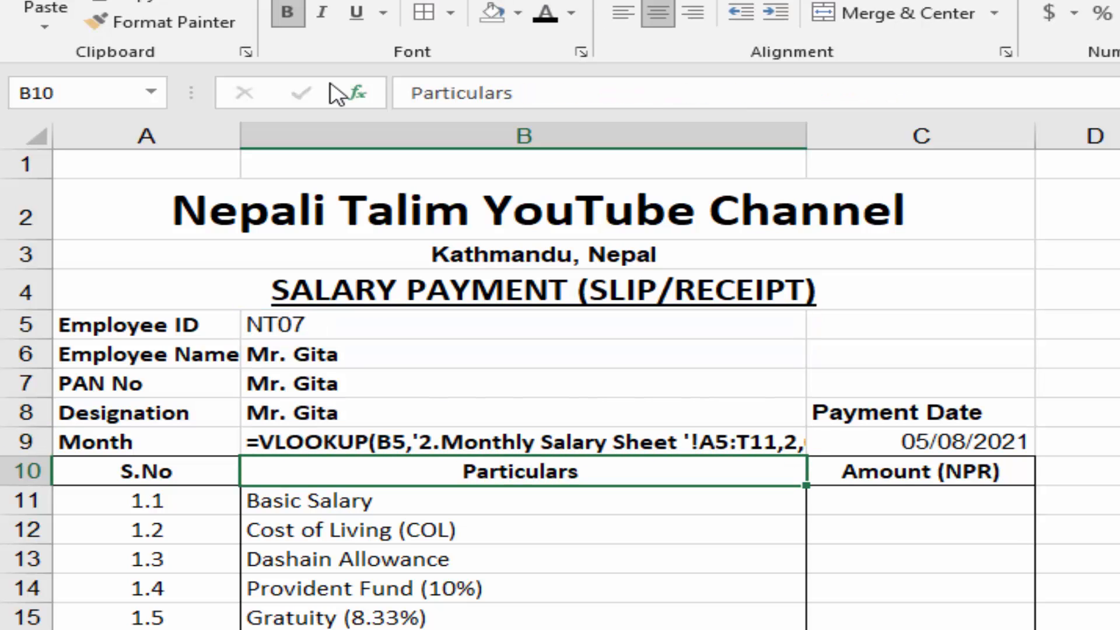
click(328, 436)
key(F2)
key(Return)
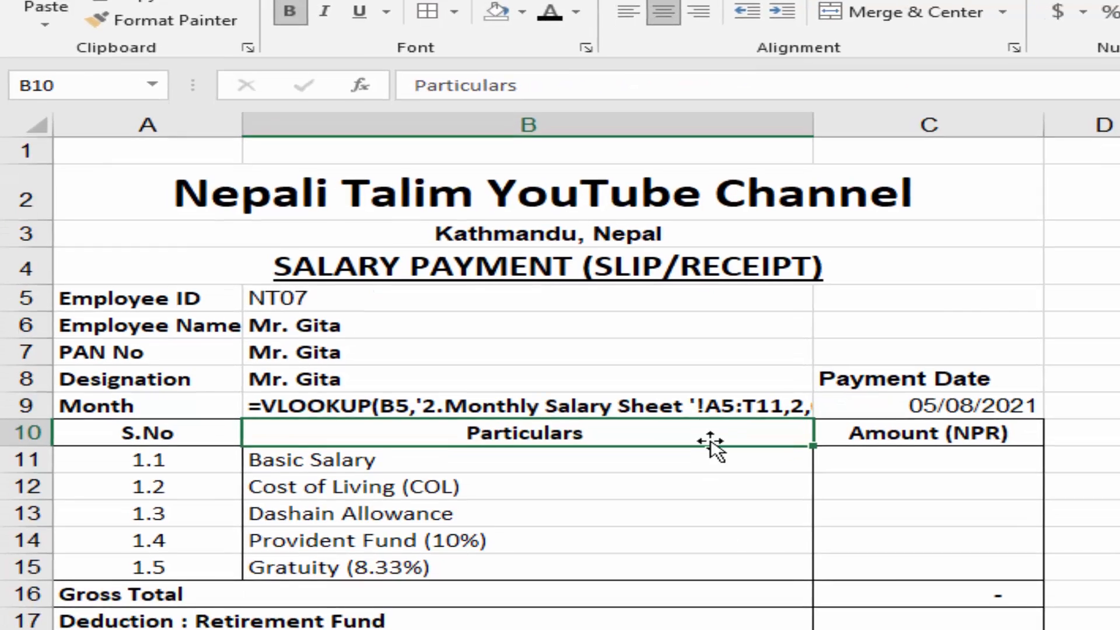
click(720, 407)
key(F2)
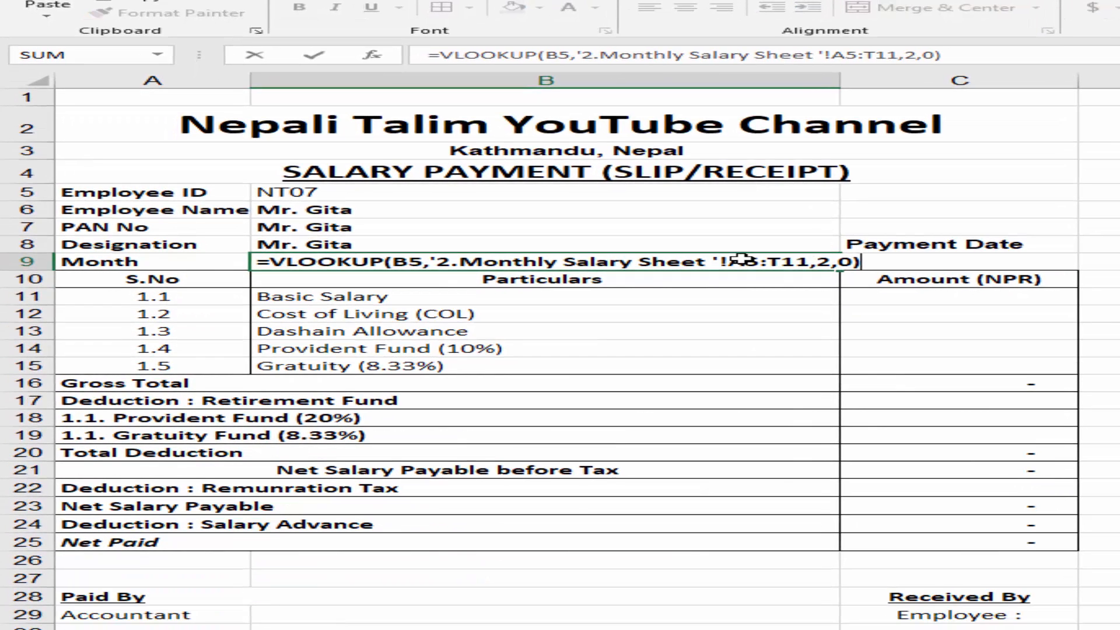
click(1105, 460)
click(808, 264)
click(1117, 262)
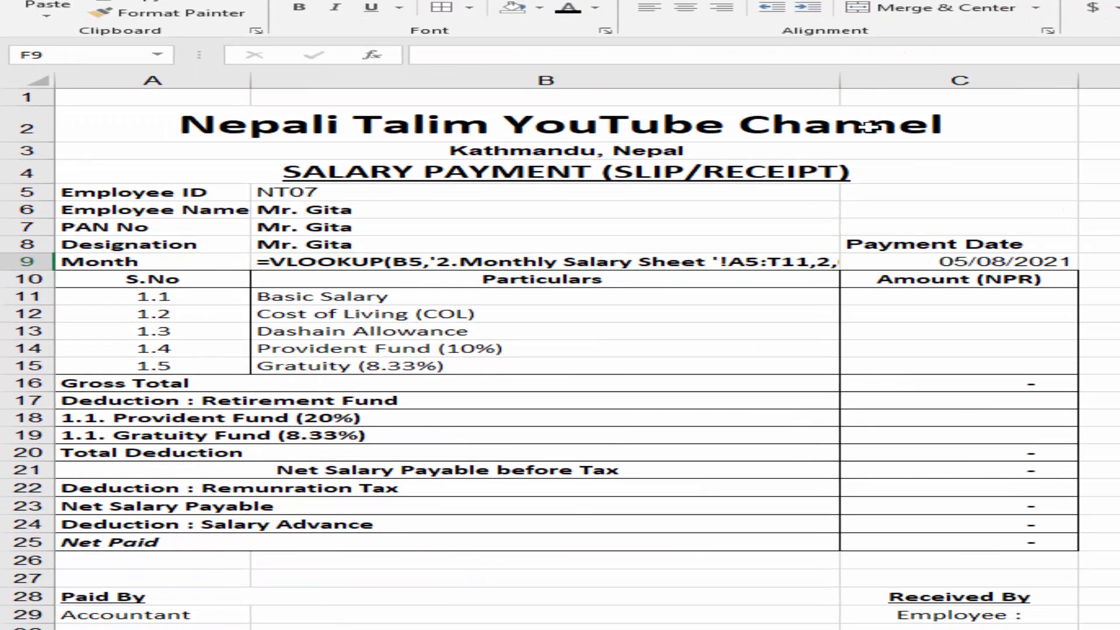
- Widen column B slightly so the full formula text in the Month row fits
drag(840, 76, 885, 77)
click(1116, 331)
click(865, 298)
click(854, 364)
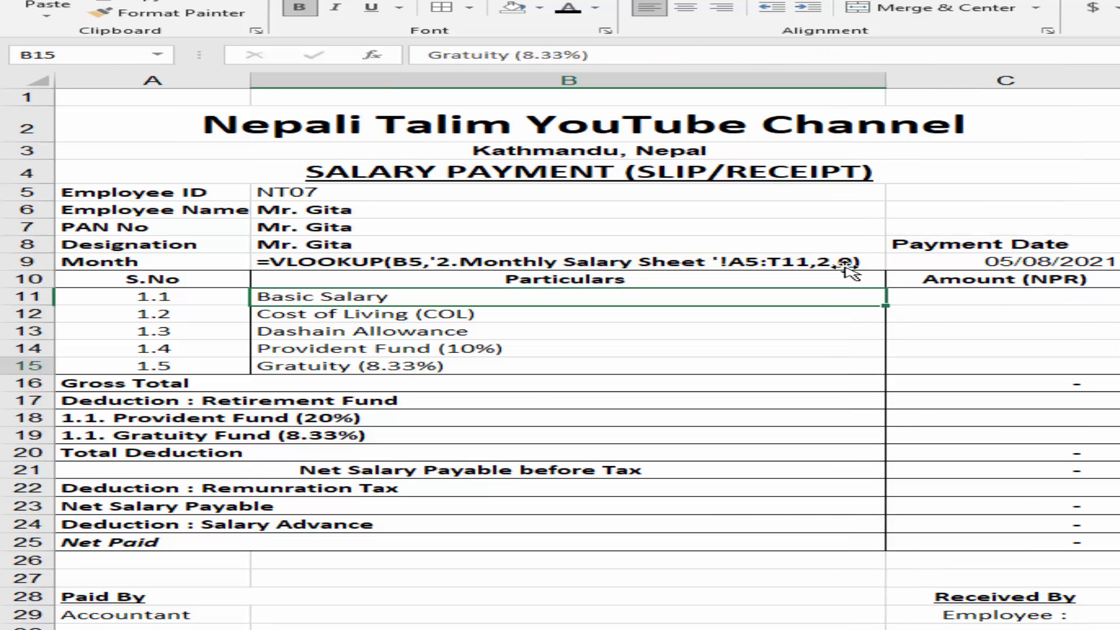
- Change Month cell B9 to the Number format and re-enter its VLOOKUP formula so that it calculates
click(1002, 265)
click(648, 265)
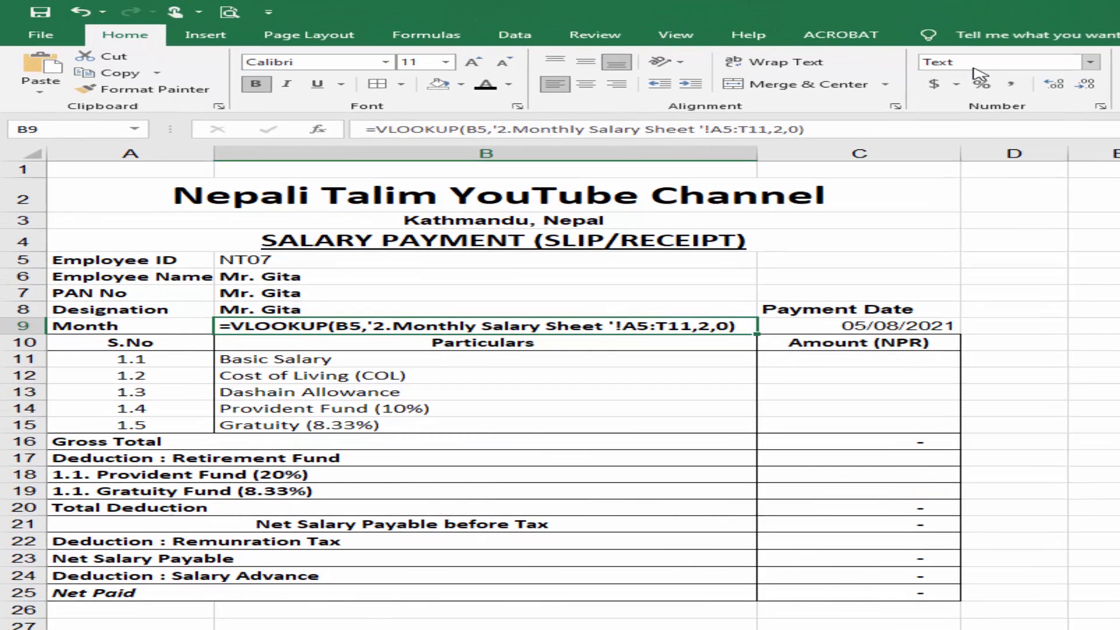
text(Number)
key(Return)
key(Up)
key(F2)
key(Return)
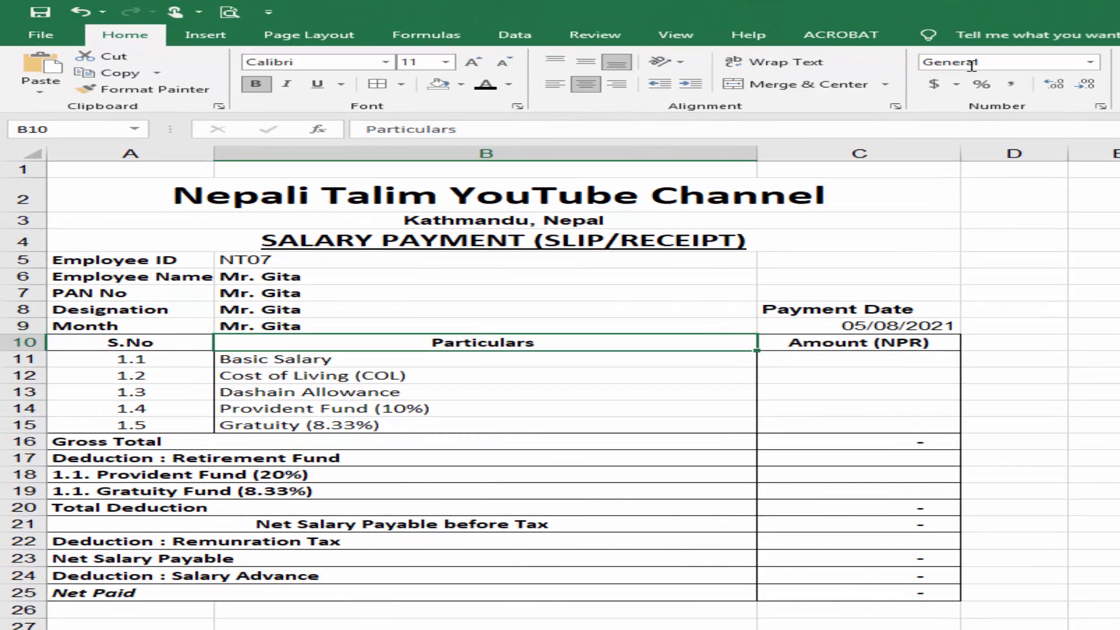
- Paste the copied VLOOKUP formula text into the Basic Salary amount cell C11
click(870, 355)
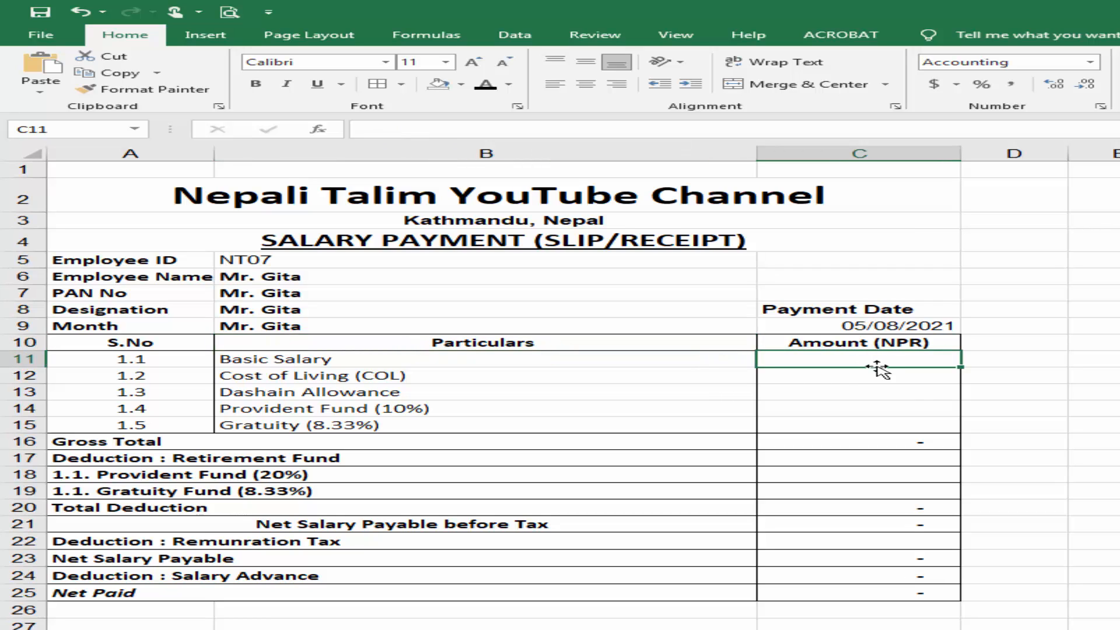
key(ctrl+v)
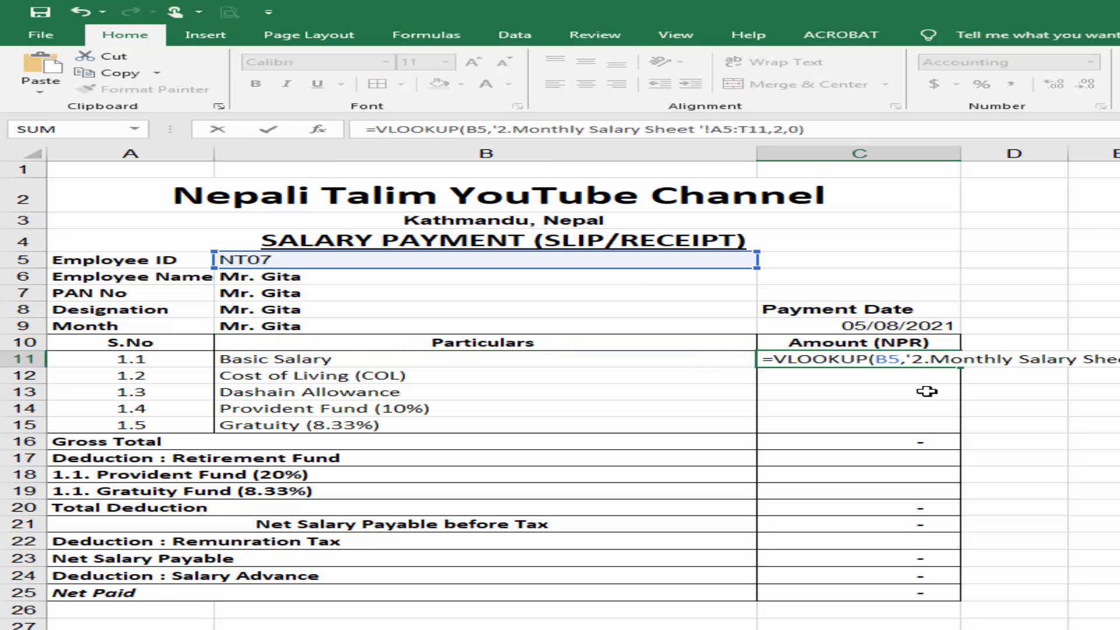
key(Return)
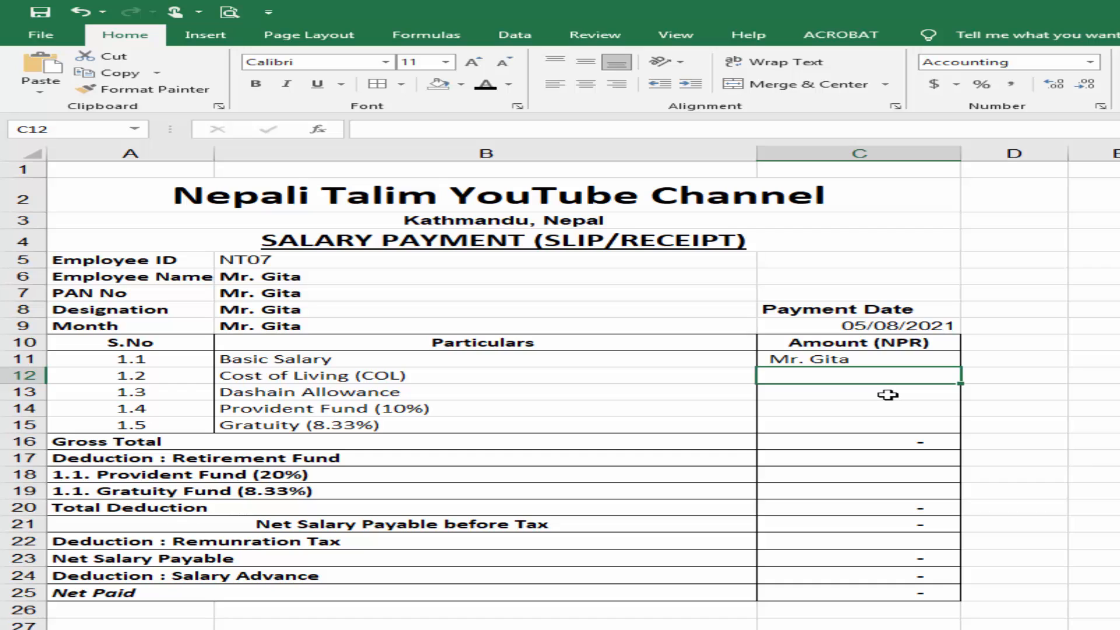
- Copy the Basic Salary lookup formula from C11 into Cost of Living cell C12 and change its lookup value to B5
click(864, 362)
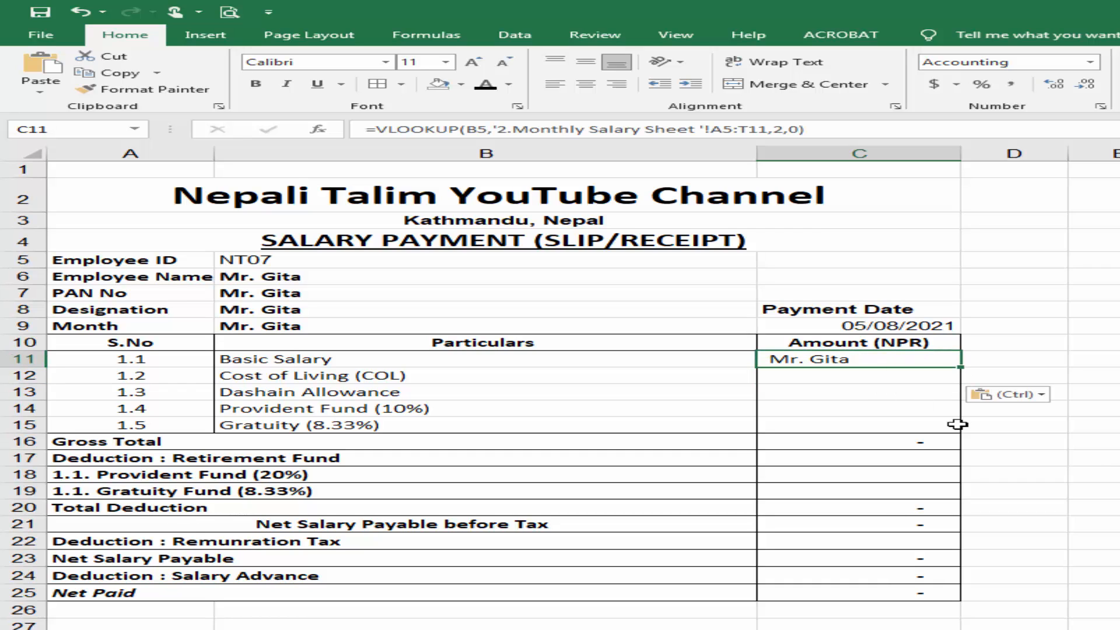
key(ctrl+c)
key(Down)
key(ctrl+v)
key(F2)
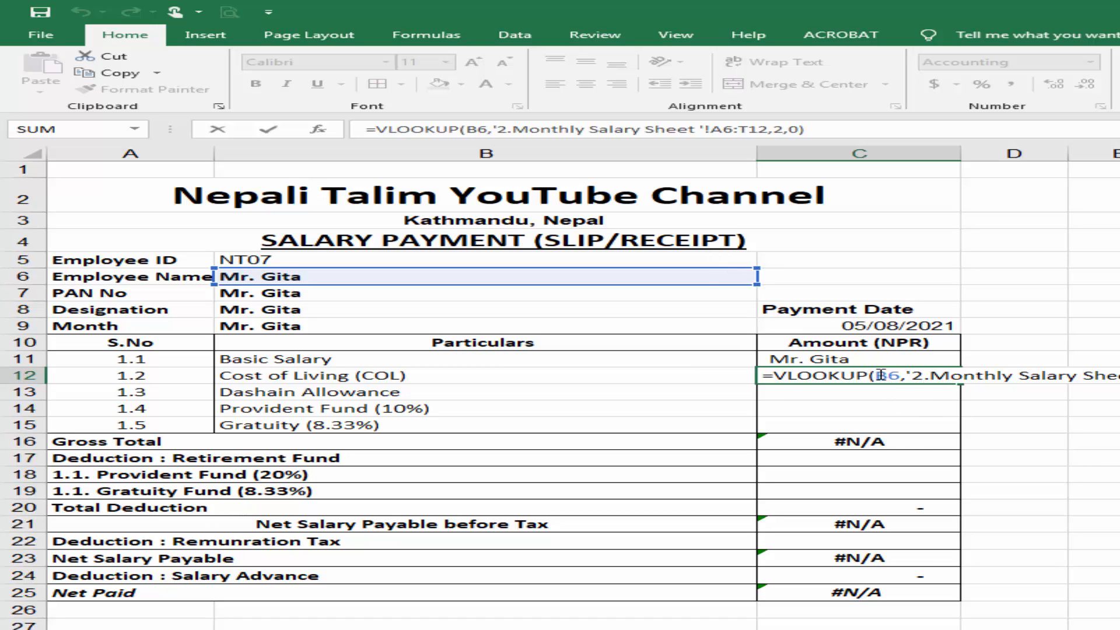
click(881, 375)
click(707, 263)
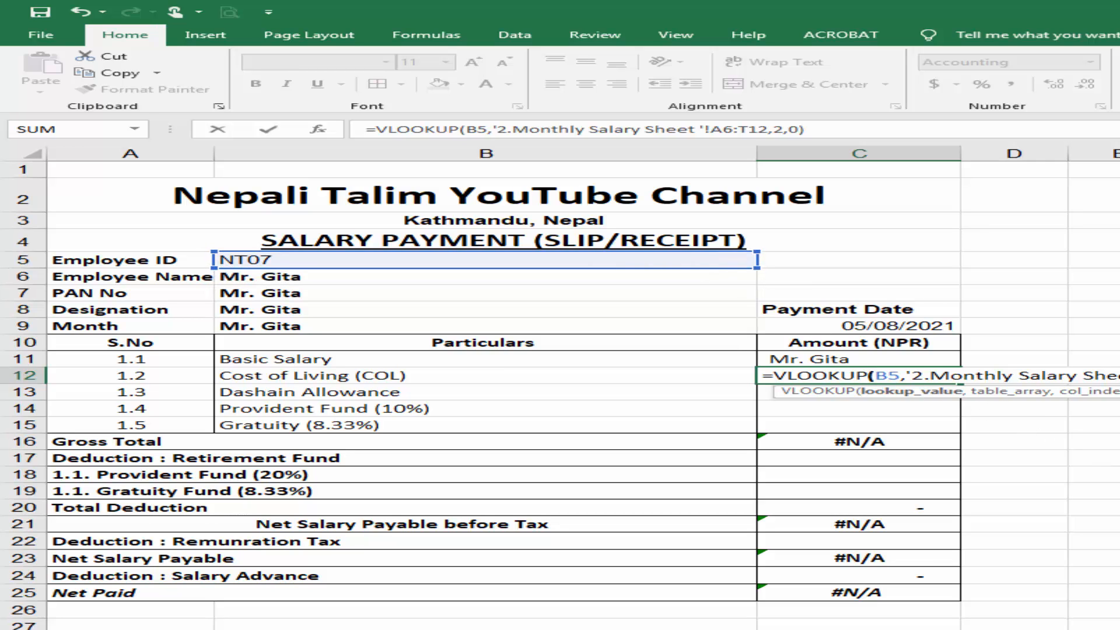
key(Right)
key(Right)
key(Right)
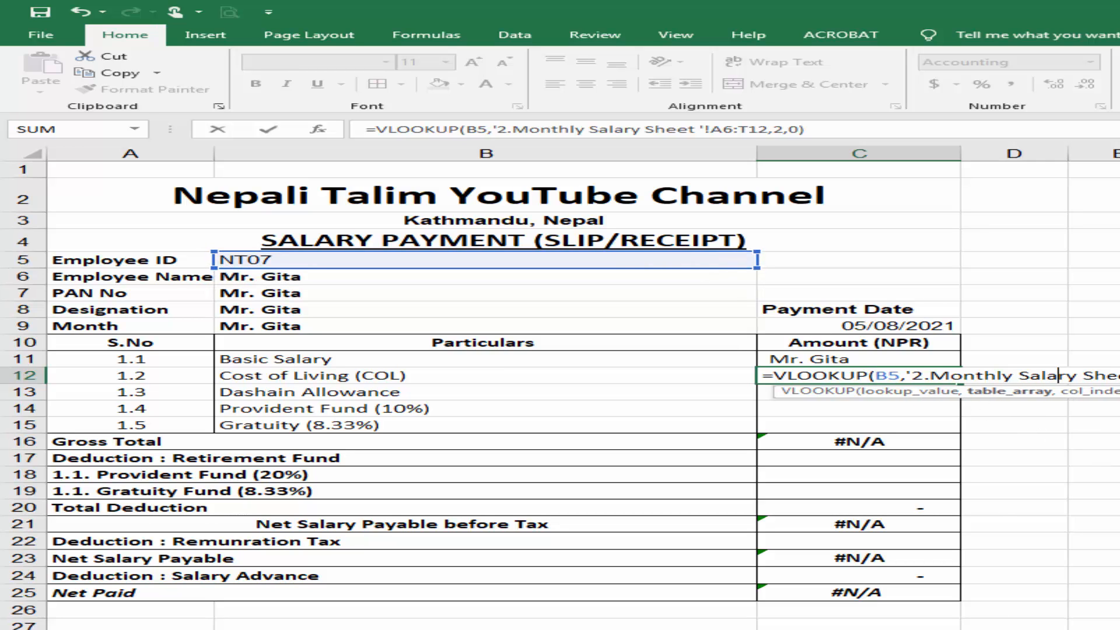
key(Left)
key(Left)
key(Left)
key(Left)
key(Left)
key(Left)
key(Left)
key(Left)
key(Left)
key(Left)
key(Left)
key(Left)
key(Left)
key(Left)
key(Left)
key(Left)
key(Left)
key(Left)
key(Left)
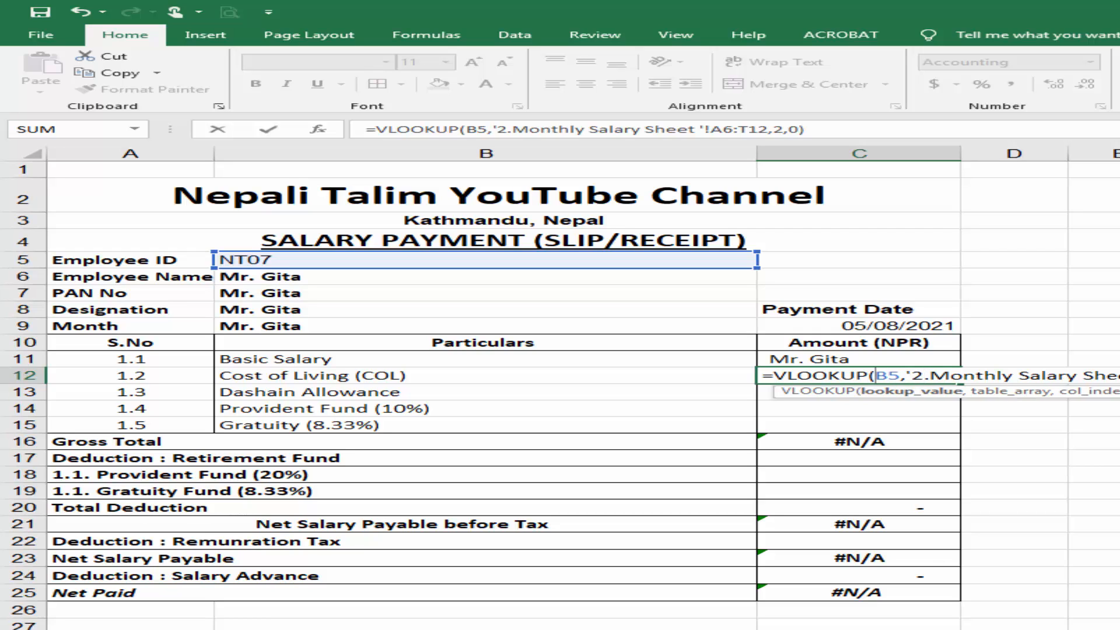
key(Return)
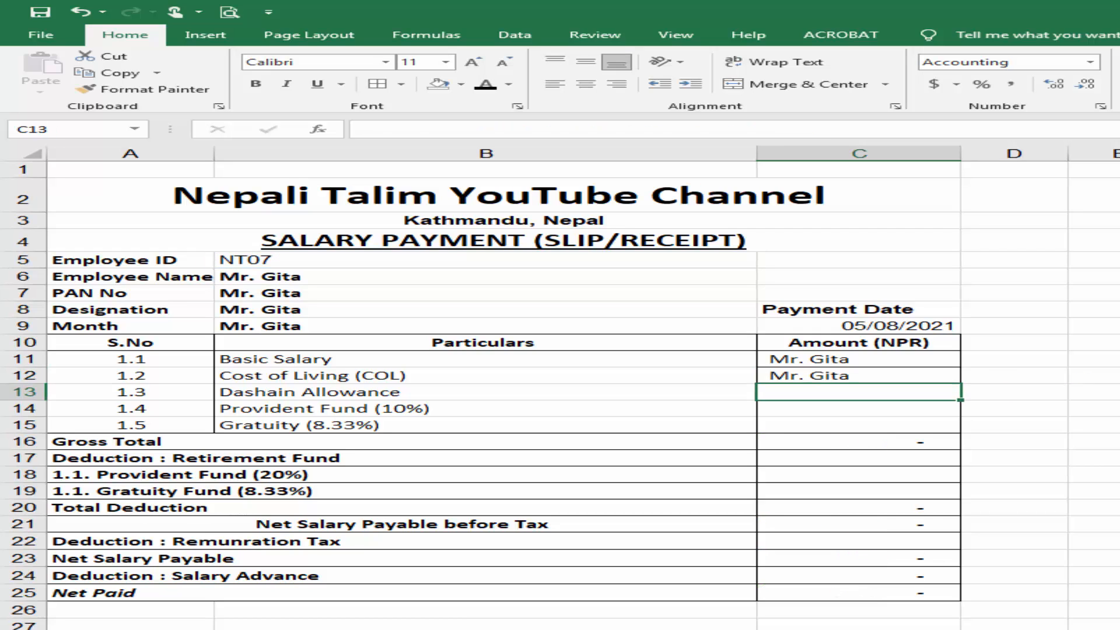
- Try copying the C12 lookup formula down into the Dashain Allowance and Provident Fund cells C13 and C14
key(Up)
key(ctrl+c)
key(Down)
key(ctrl+v)
key(Down)
key(ctrl+v)
key(Down)
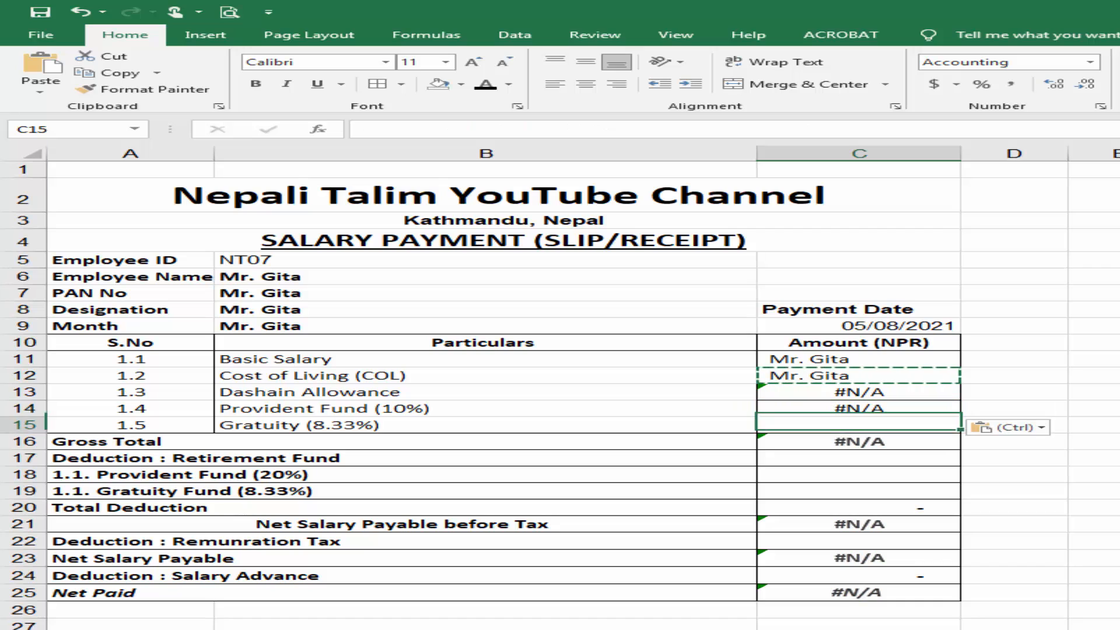
- Undo the formulas pasted and edited in amount cells C12 to C14
key(Up)
key(Up)
key(Up)
key(Escape)
key(ctrl+z)
key(ctrl+z)
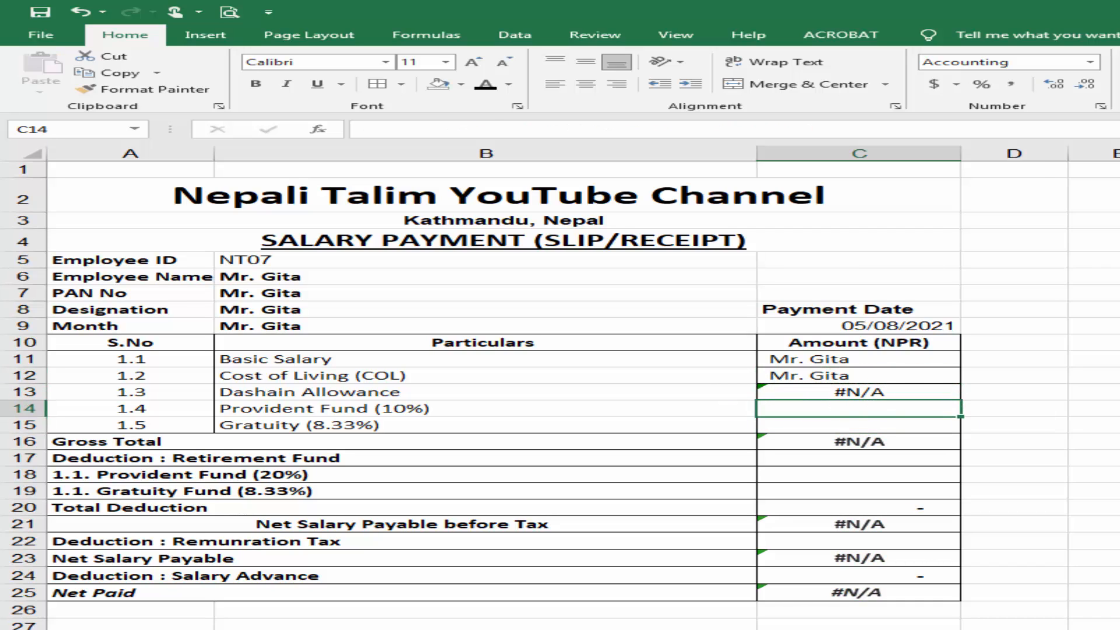
click(1119, 442)
click(891, 373)
key(Escape)
click(1119, 441)
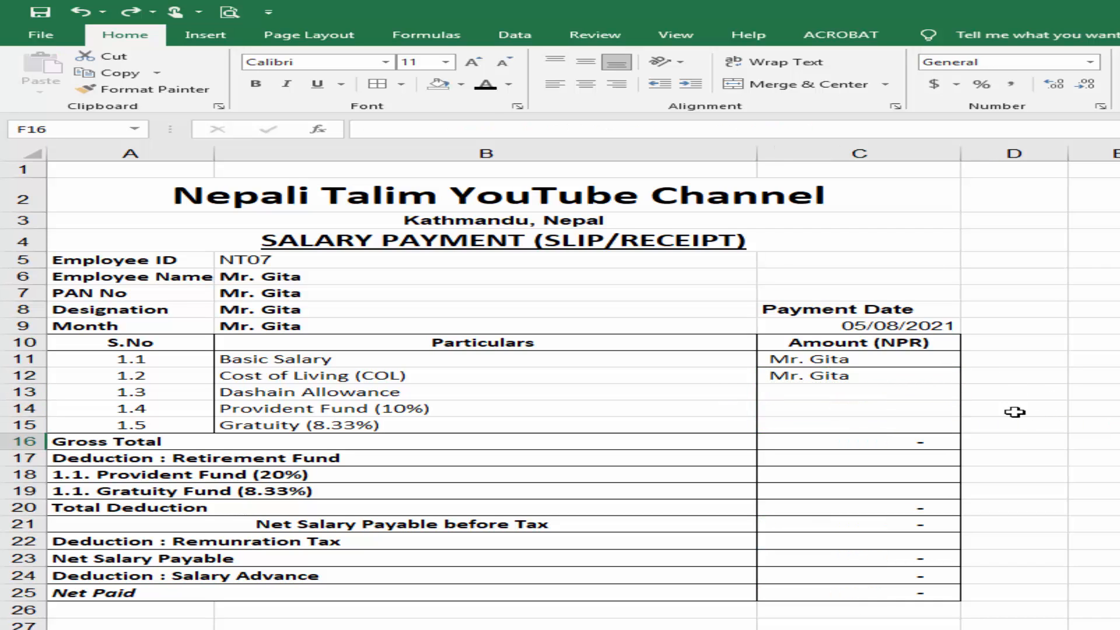
click(1014, 378)
key(ctrl+z)
click(1119, 425)
click(927, 362)
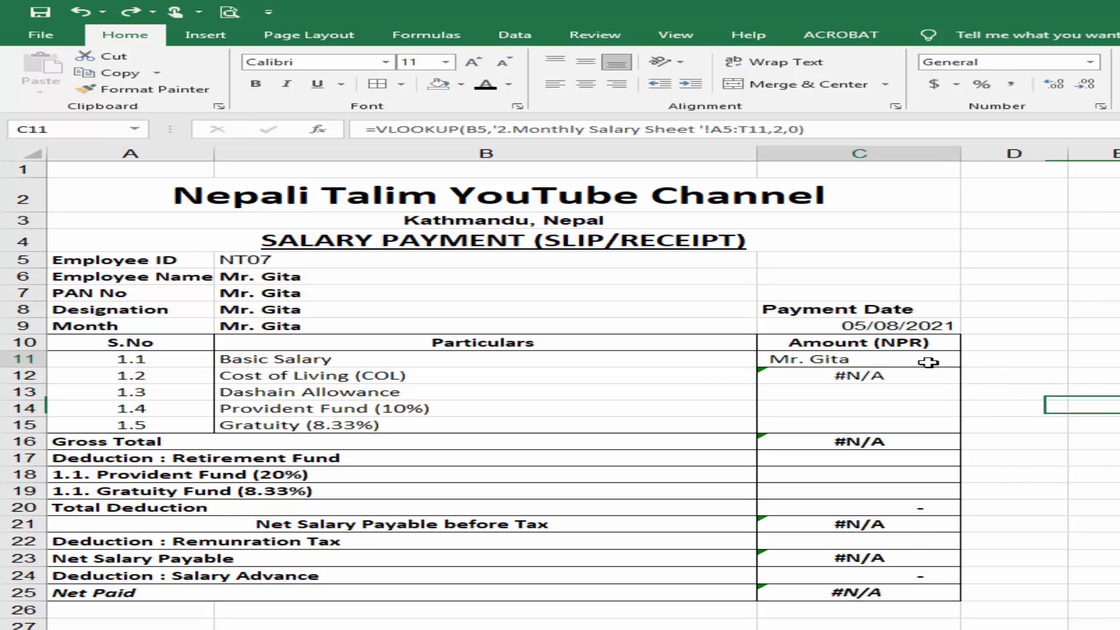
key(ctrl+z)
click(1080, 421)
- Copy the VLOOKUP formula text from Basic Salary cell C11 and enter it unchanged in Cost of Living cell C12
double_click(886, 362)
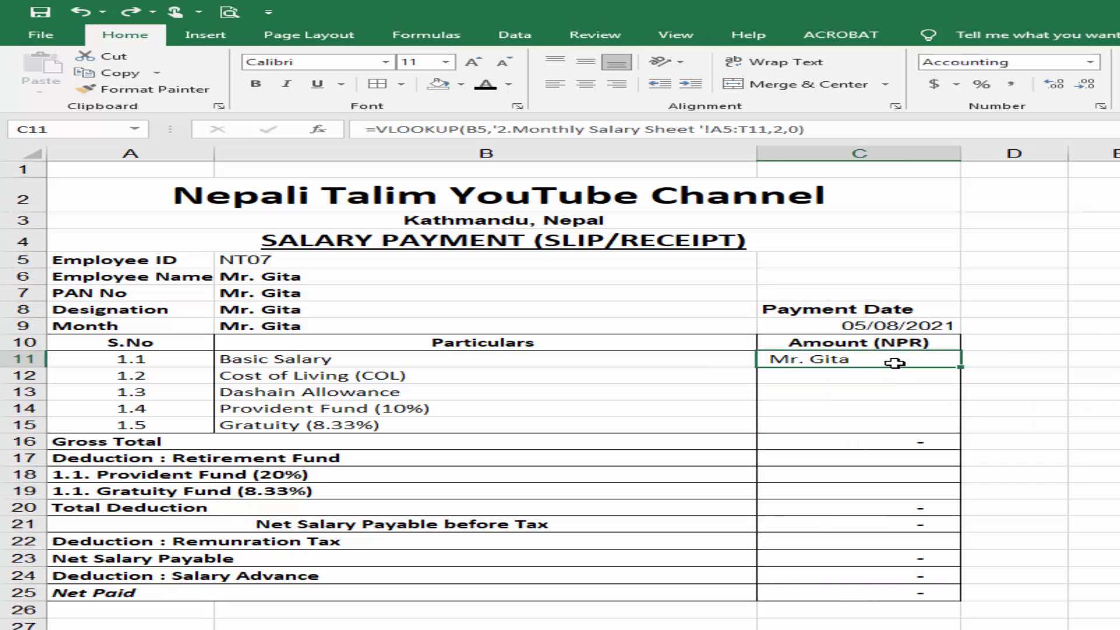
key(Escape)
click(779, 129)
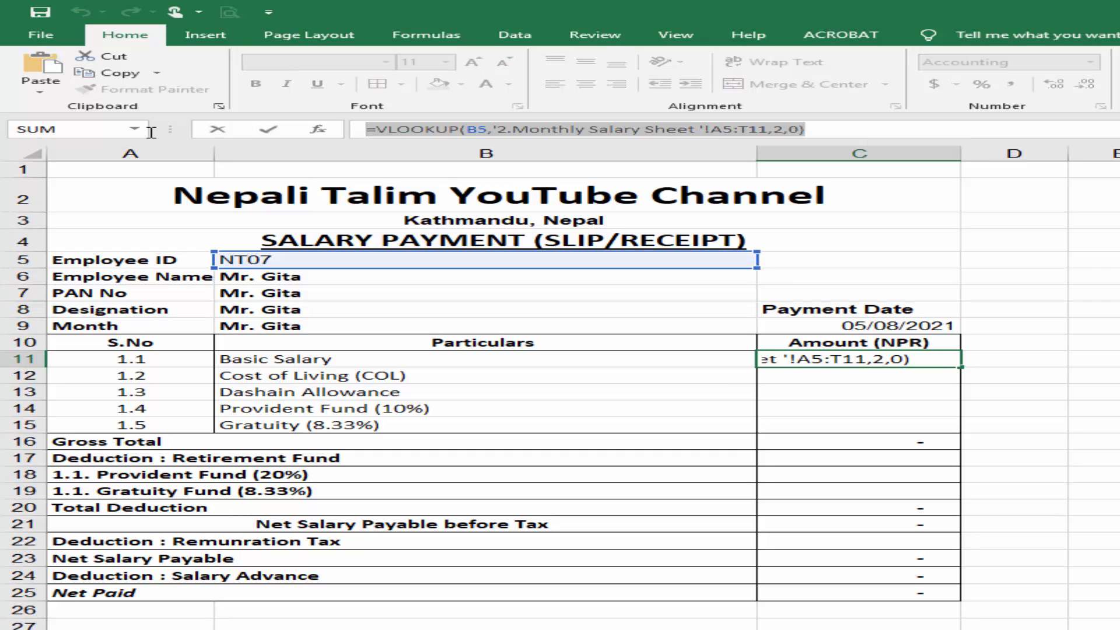
key(Return)
key(F2)
key(ctrl+v)
key(Return)
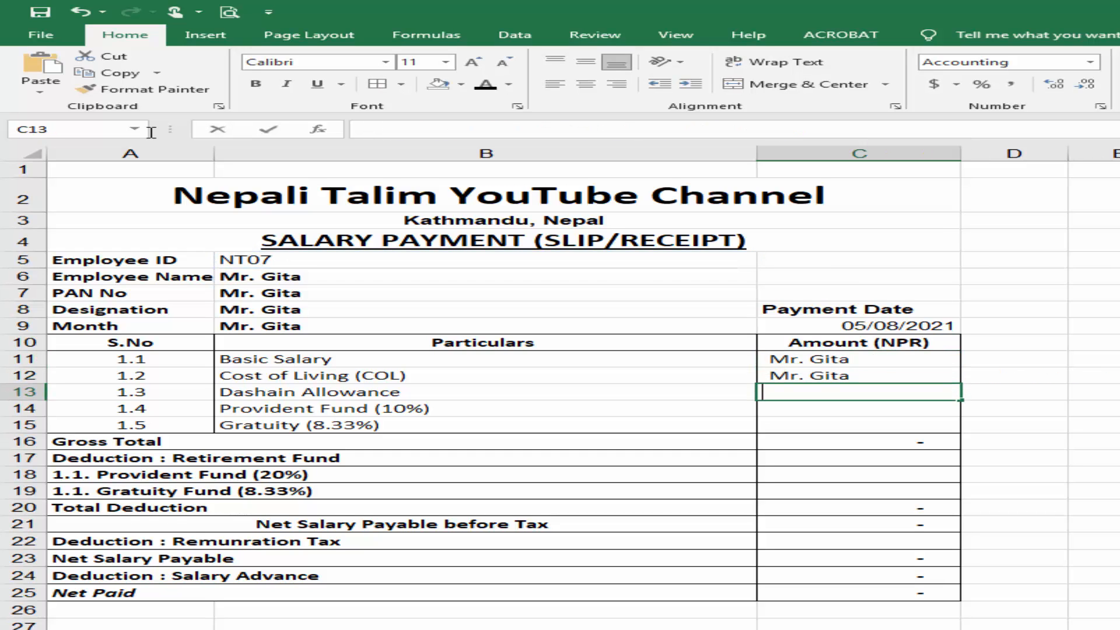
- Enter the copied VLOOKUP formula text in the Dashain Allowance, Provident Fund and Gratuity cells C13, C14 and C15
key(F2)
key(ctrl+v)
key(Return)
key(F2)
key(ctrl+v)
key(Return)
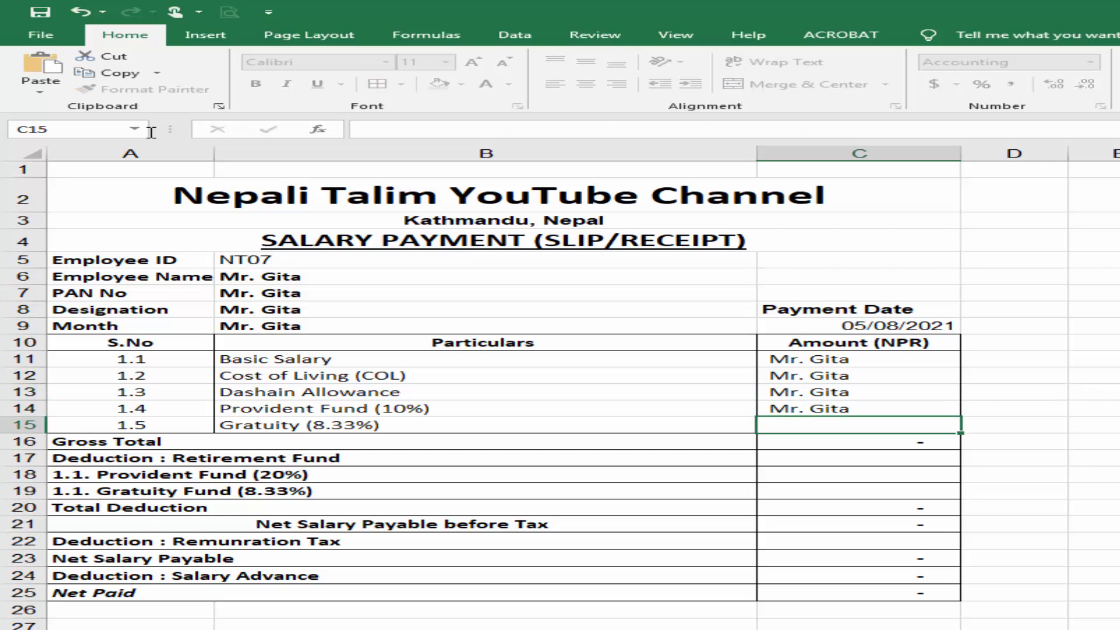
key(F2)
key(ctrl+v)
key(Return)
key(Return)
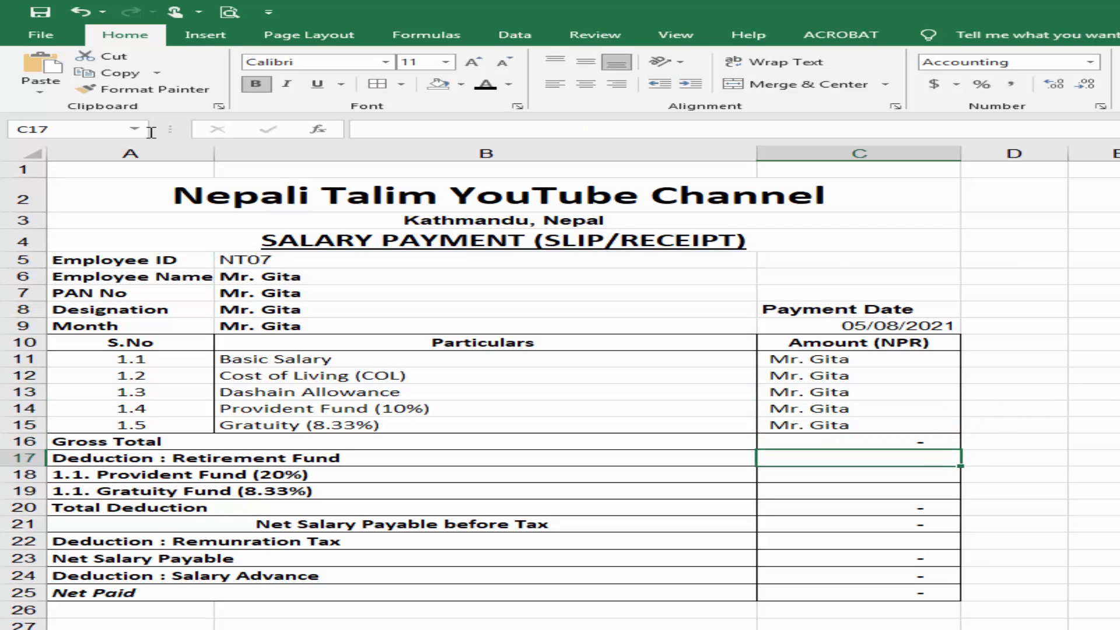
- Enter the copied VLOOKUP formula text in the Provident Fund (20%) and Gratuity Fund deduction cells C18 and C19
key(Left)
key(Right)
key(F2)
key(Return)
key(F2)
key(ctrl+v)
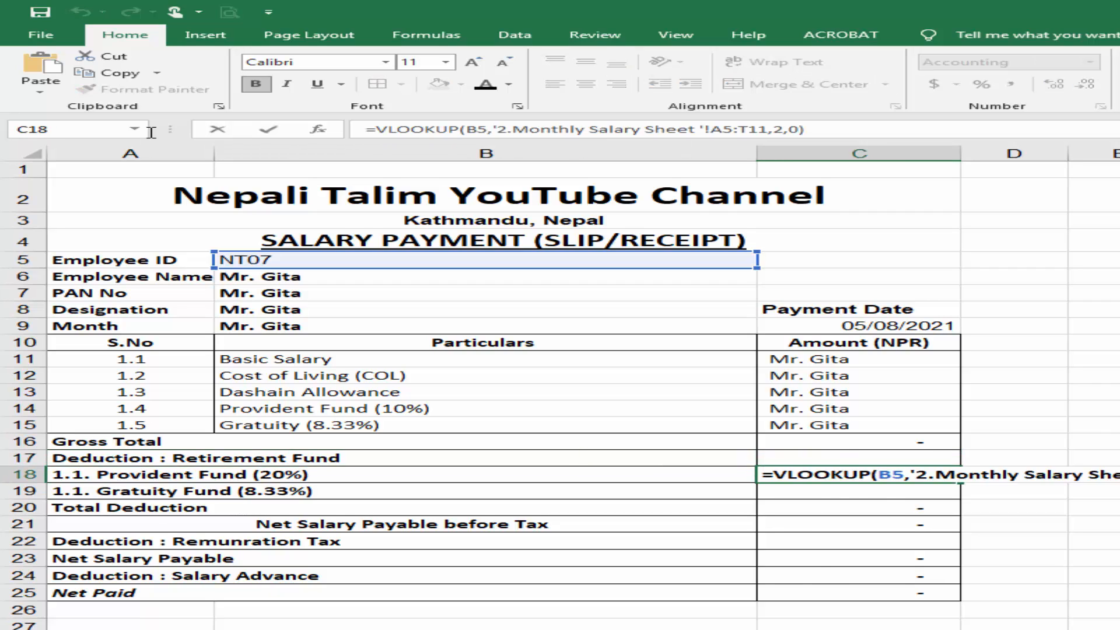
key(Return)
key(ctrl+v)
key(Return)
key(Return)
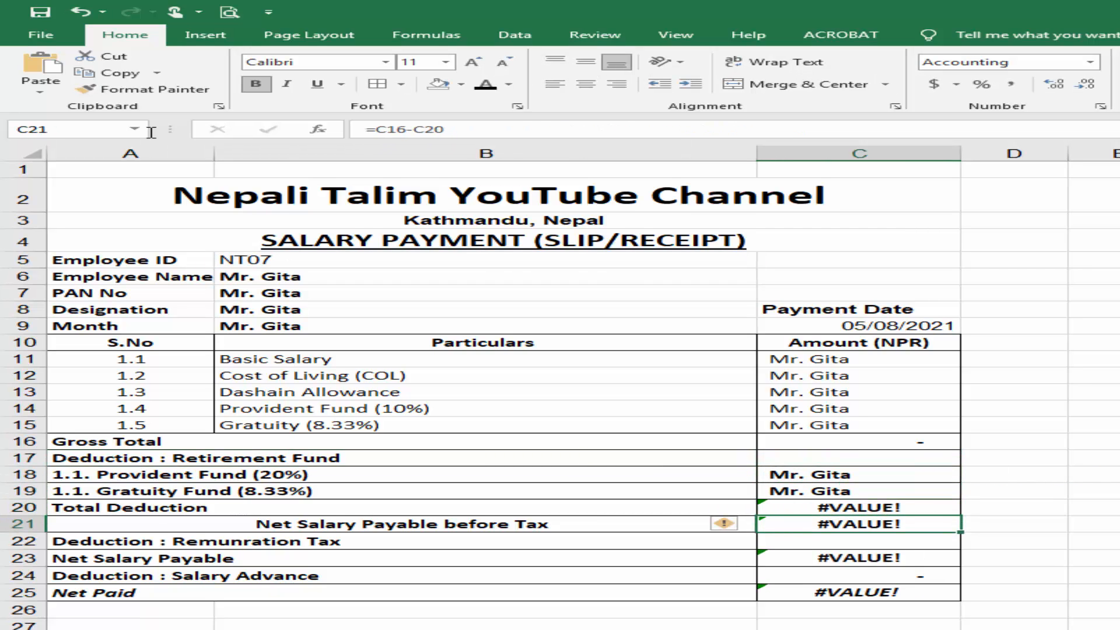
- Paste the copied VLOOKUP formula text into the Remunration Tax cell C22 and the Salary Advance cell C24
key(Return)
key(Return)
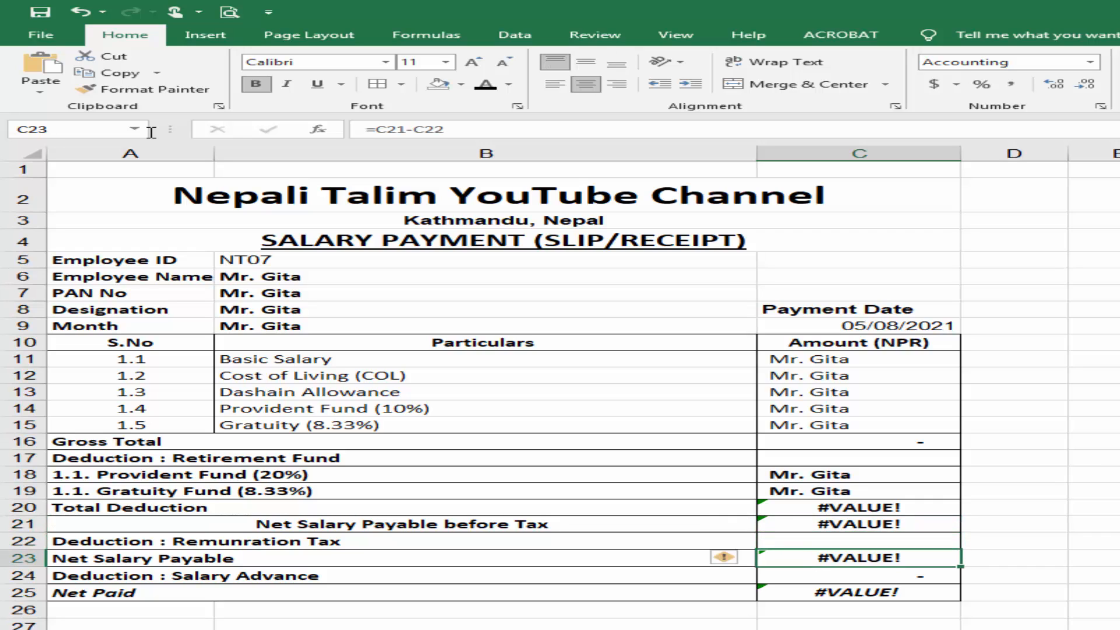
key(Up)
key(F2)
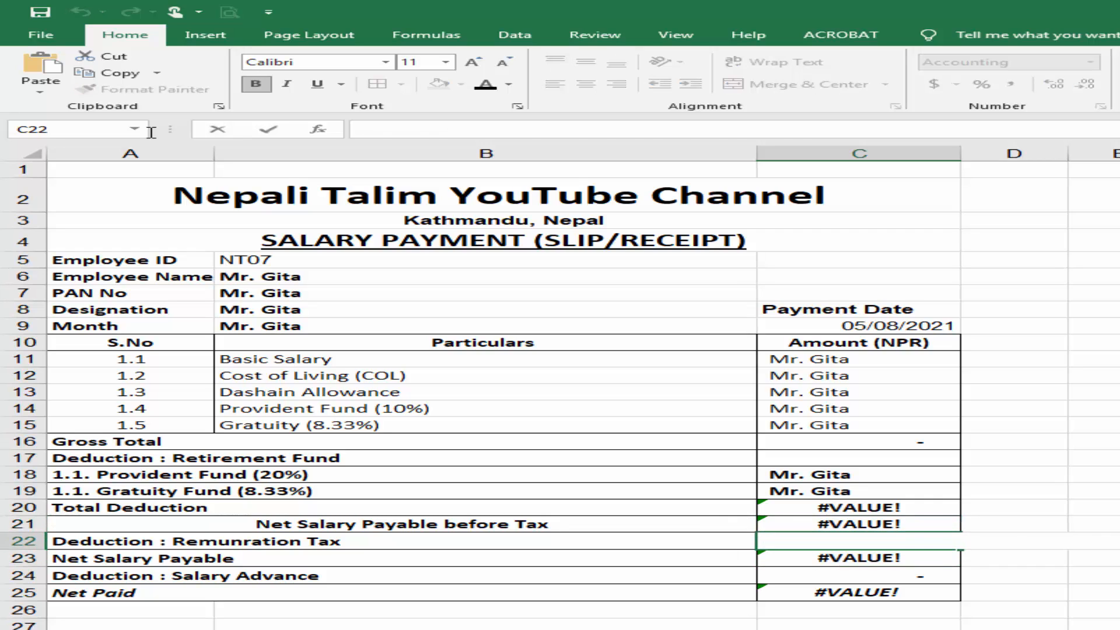
key(ctrl+v)
key(Return)
key(Return)
key(ctrl+v)
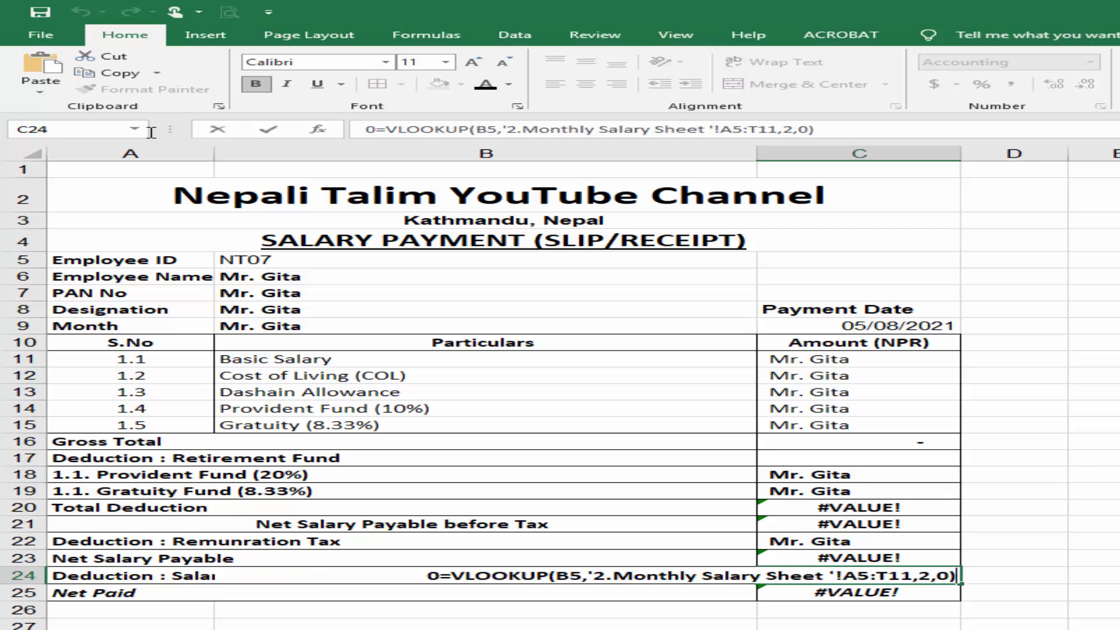
key(Return)
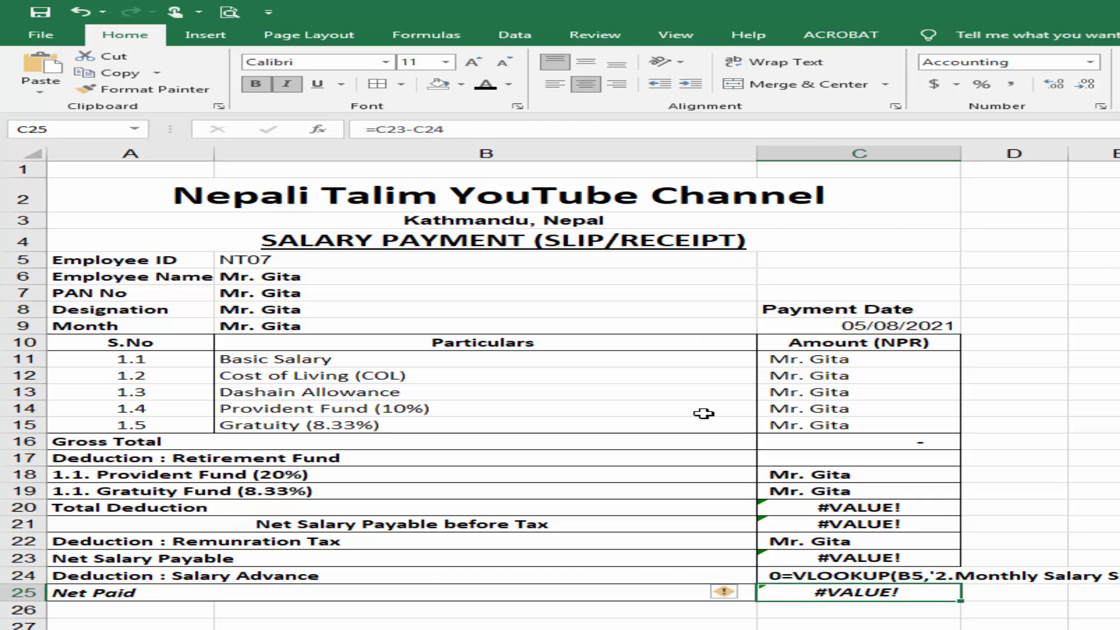
- Remove the stray leading 0 from the Salary Advance formula in C24 so that it starts with the equals sign
click(904, 578)
key(F2)
key(Home)
key(Delete)
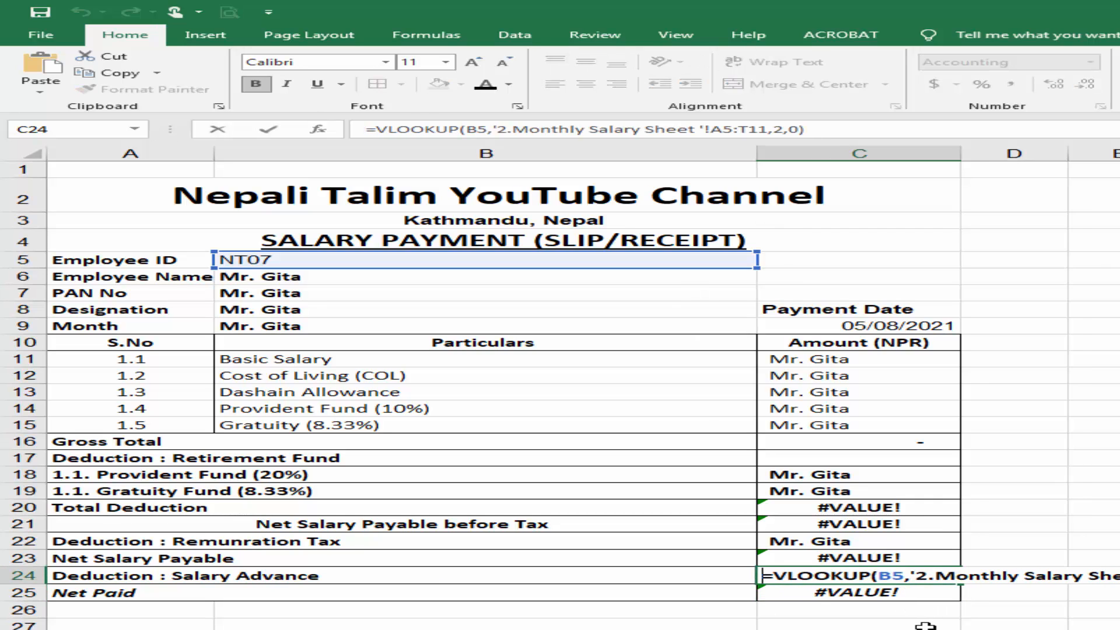
key(Return)
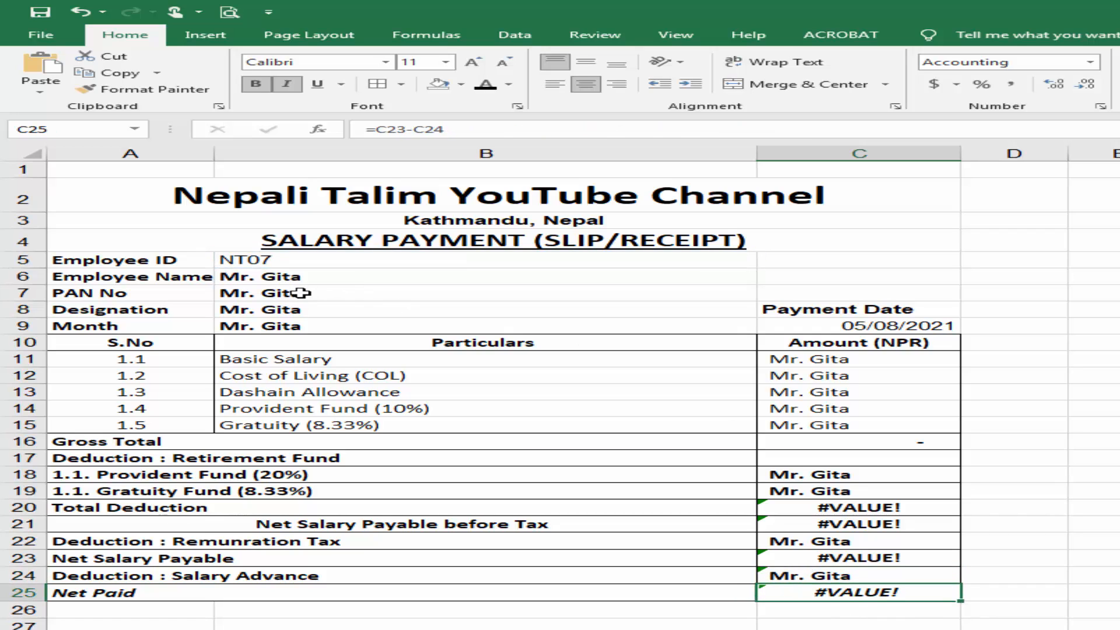
- Check the PAN No column's position in the Monthly Salary Sheet and set the column index in B7's VLOOKUP to 3
click(256, 294)
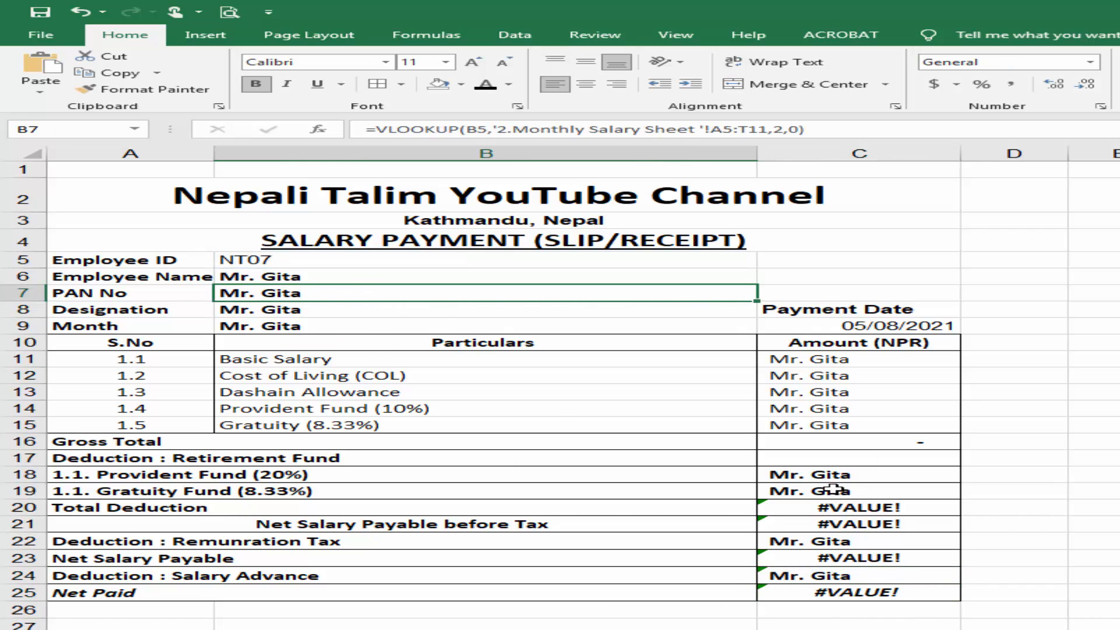
key(Left)
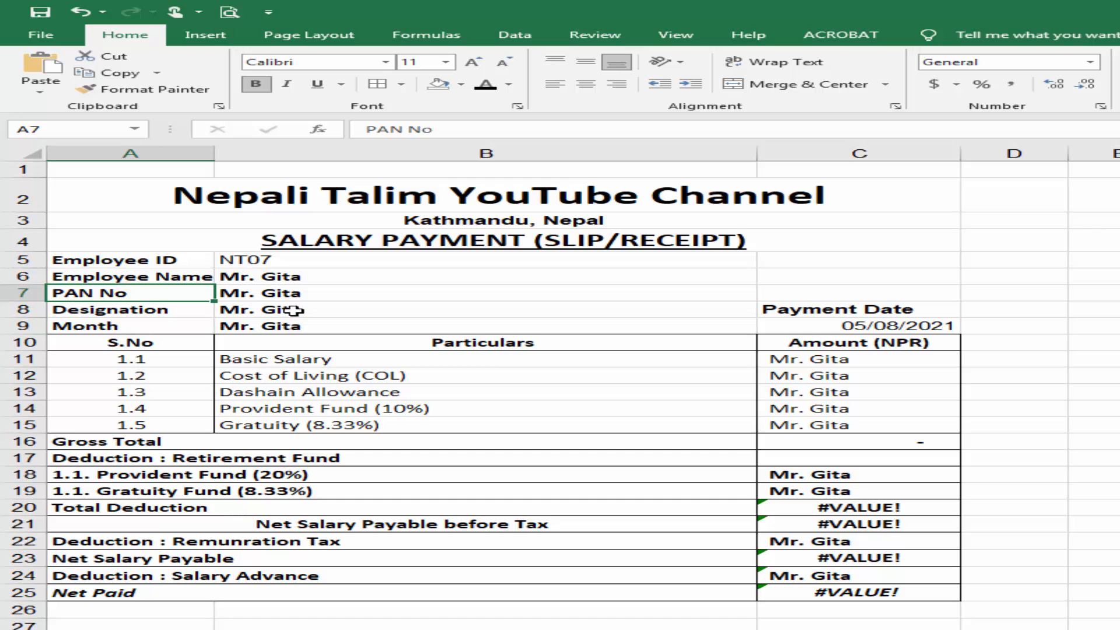
click(237, 293)
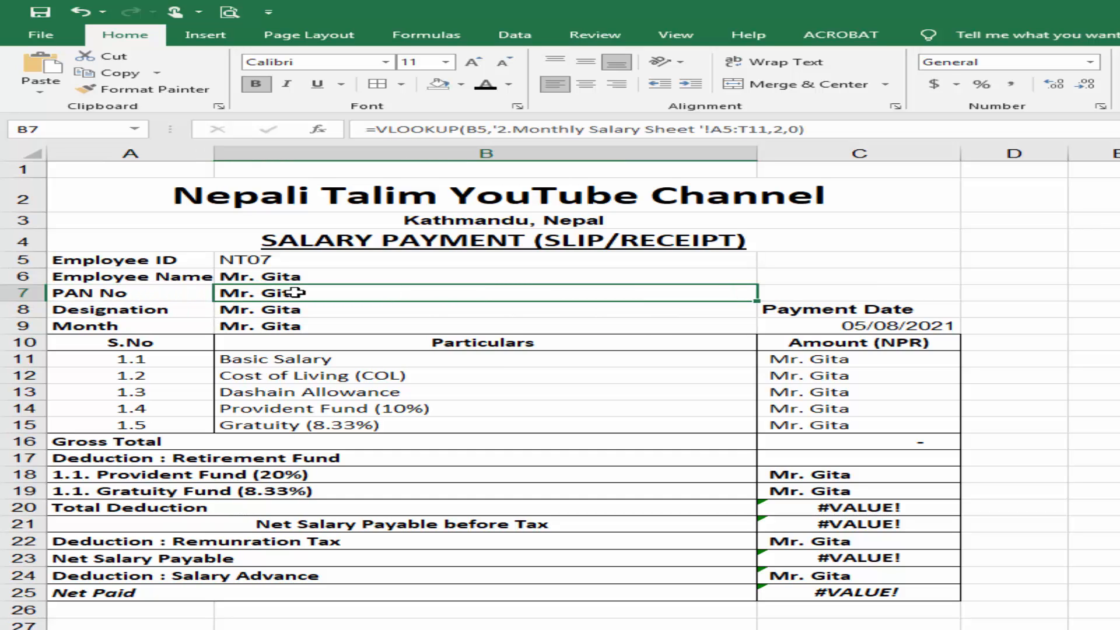
click(376, 627)
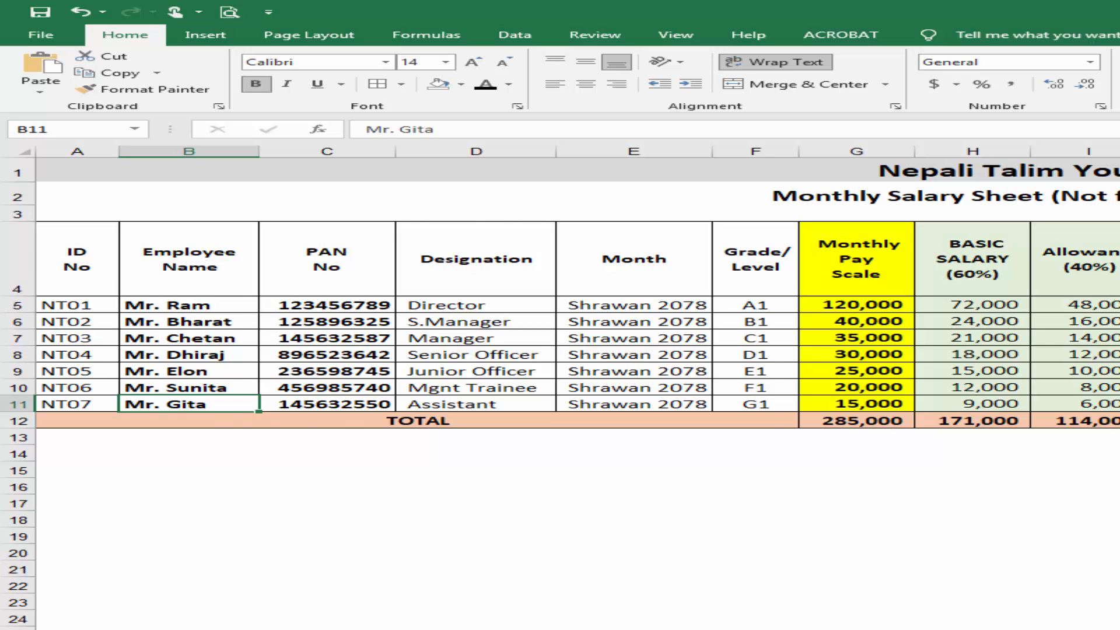
click(493, 628)
key(F2)
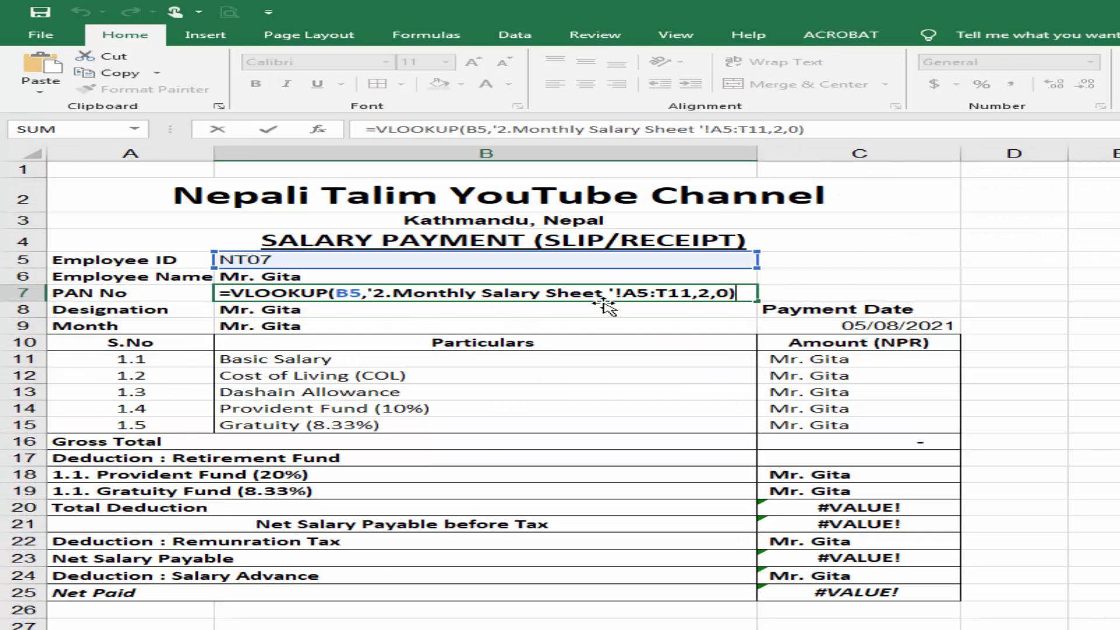
click(701, 294)
key(shift+Right)
text(3)
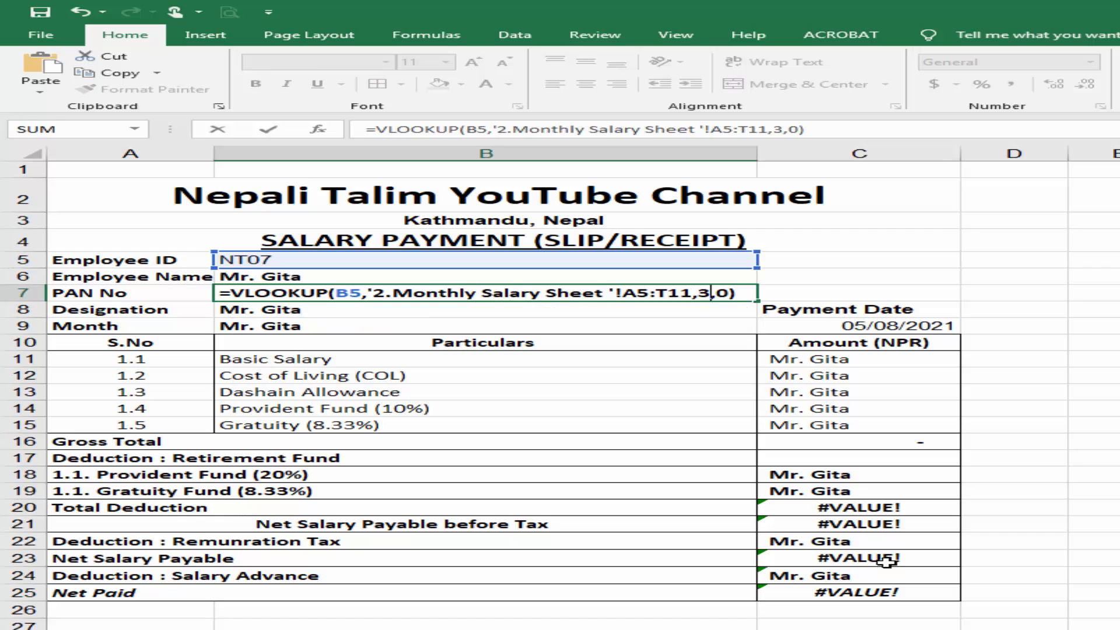
key(Return)
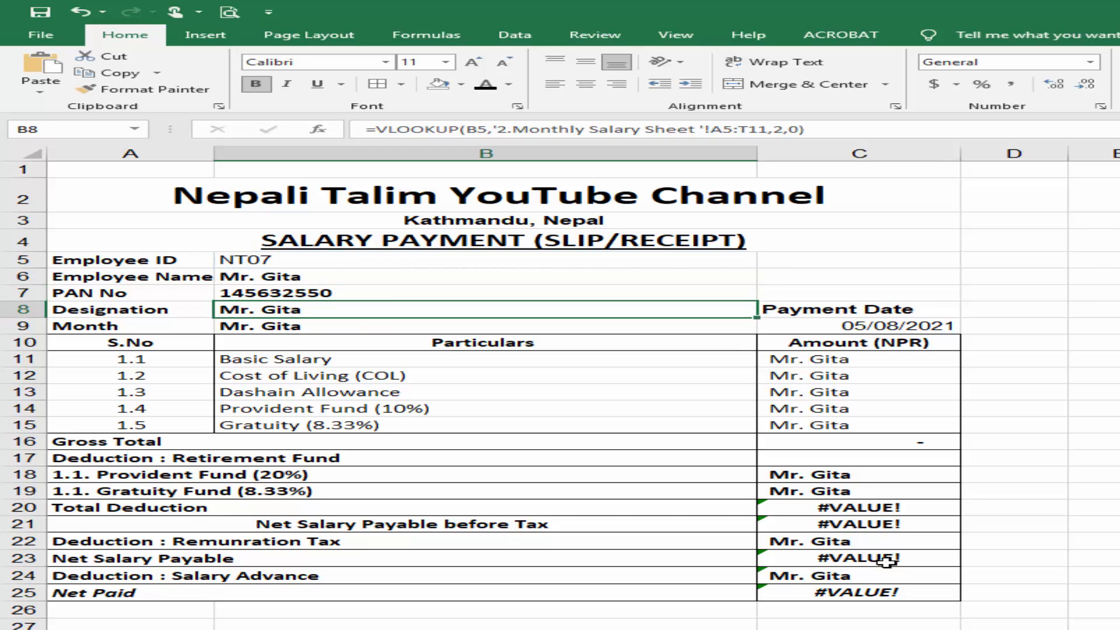
- Check the Designation column's position in the Monthly Salary Sheet and set the column index in B8's VLOOKUP to 4
click(367, 627)
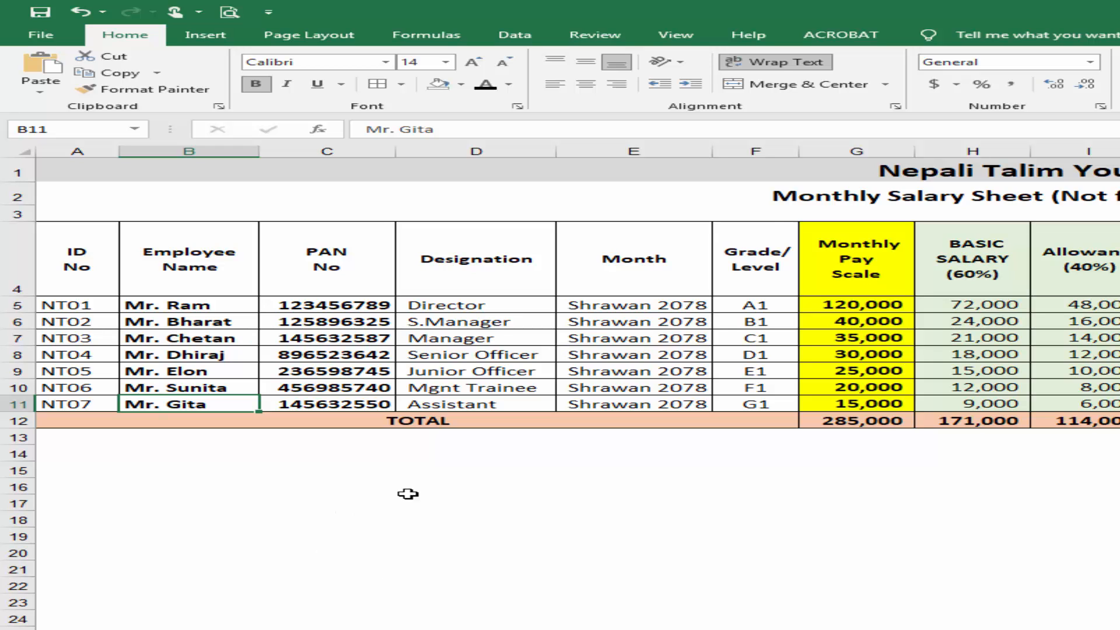
click(542, 627)
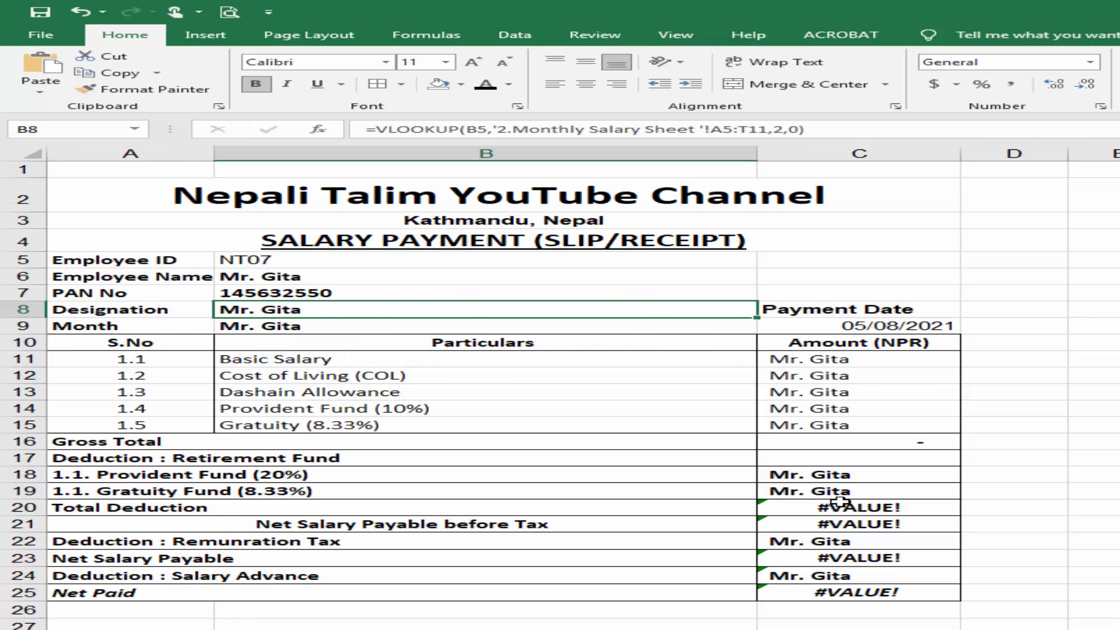
key(F2)
key(Left)
key(Left)
key(Left)
key(BackSpace)
text(4)
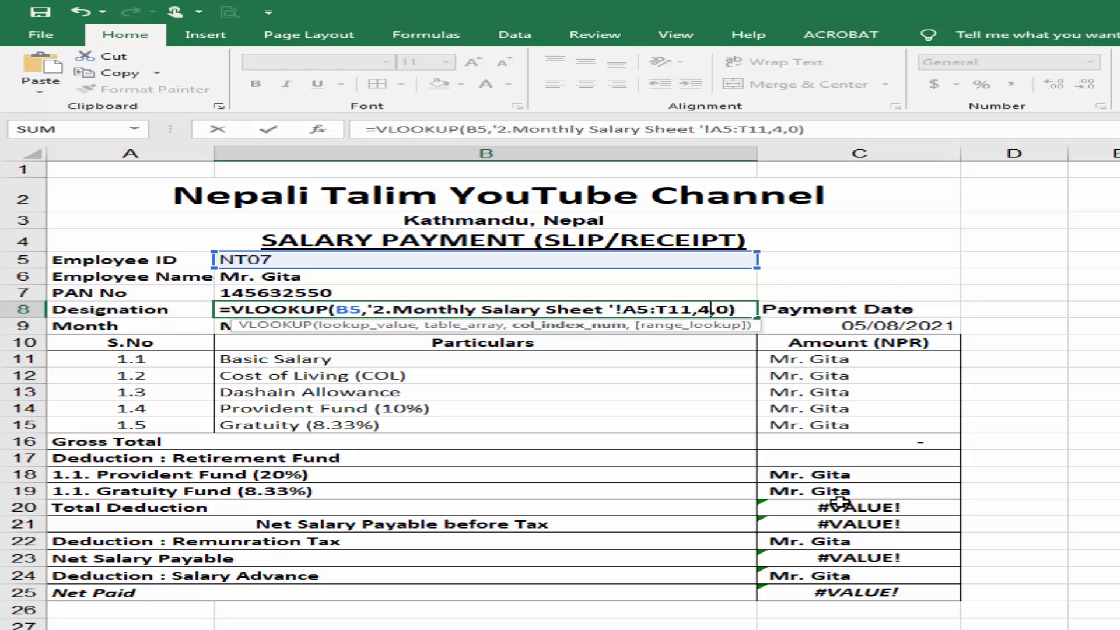
key(Return)
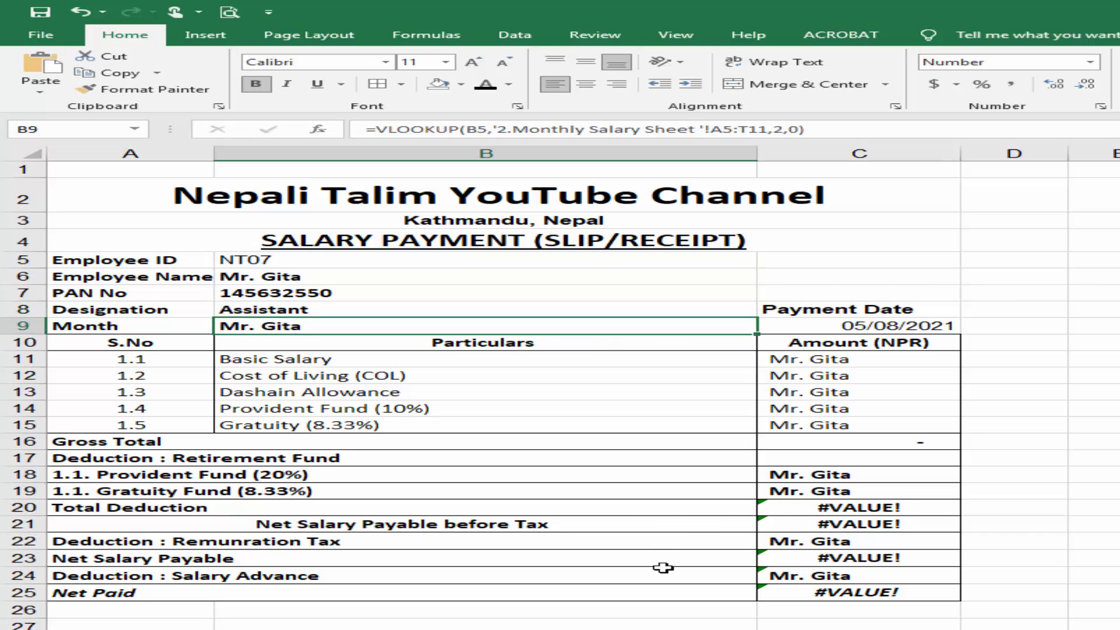
click(570, 259)
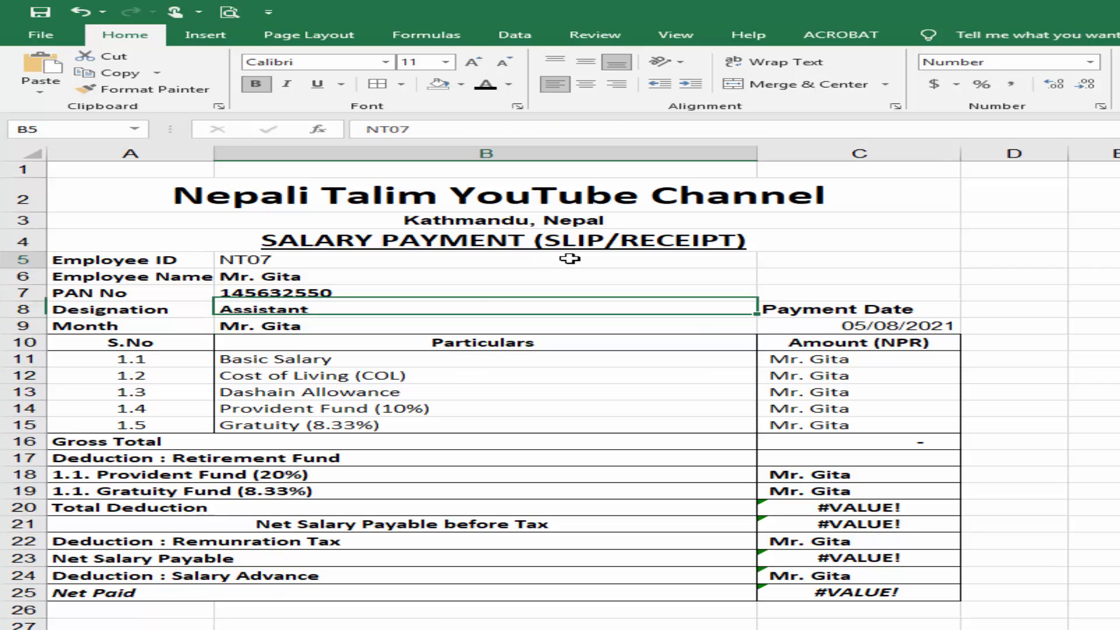
- Choose NT01 as the Employee ID in B5 and select the Month value cell B9
click(770, 260)
click(769, 261)
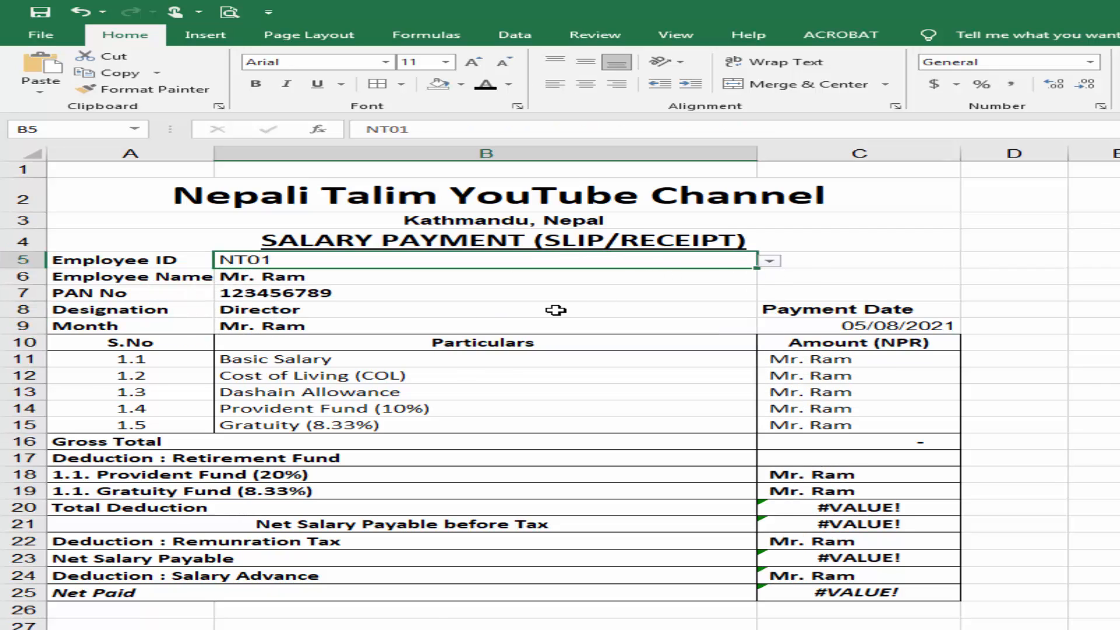
key(Down)
key(Down)
key(Down)
key(Down)
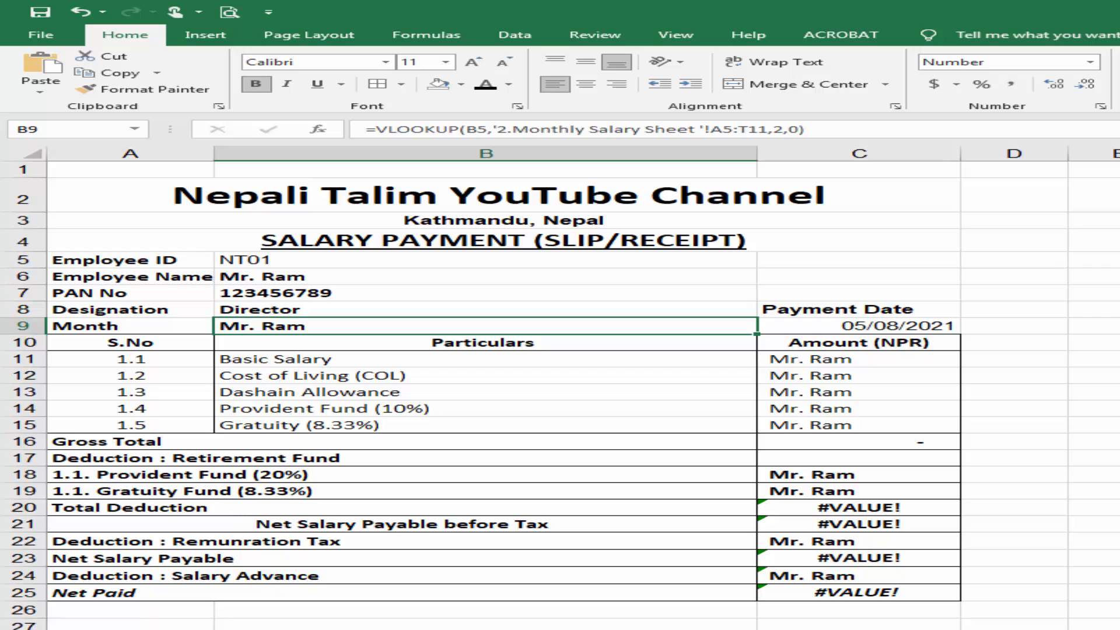
key(F2)
key(Left)
key(Left)
key(Left)
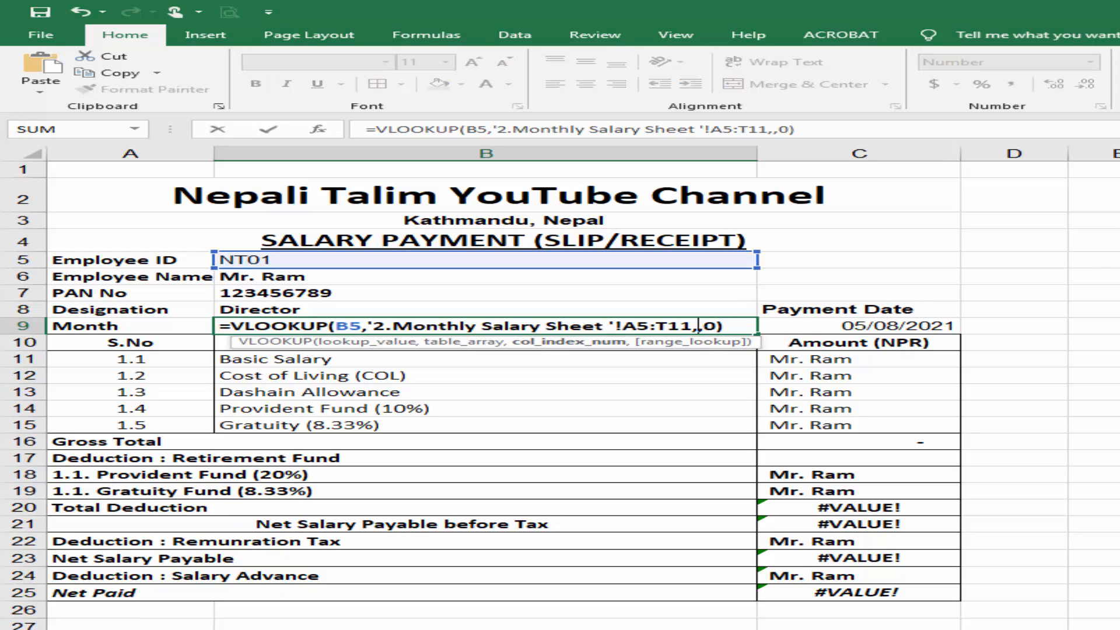
key(Escape)
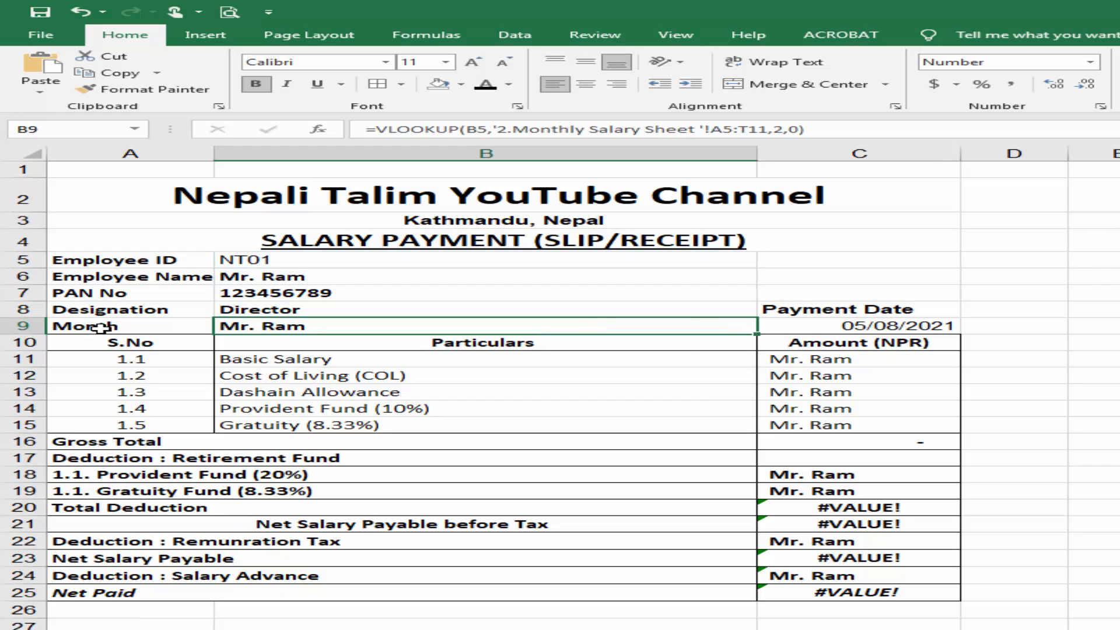
- Check the Month column's position in the Monthly Salary Sheet and set the column index in B9's VLOOKUP to 5
key(ctrl+Page_Up)
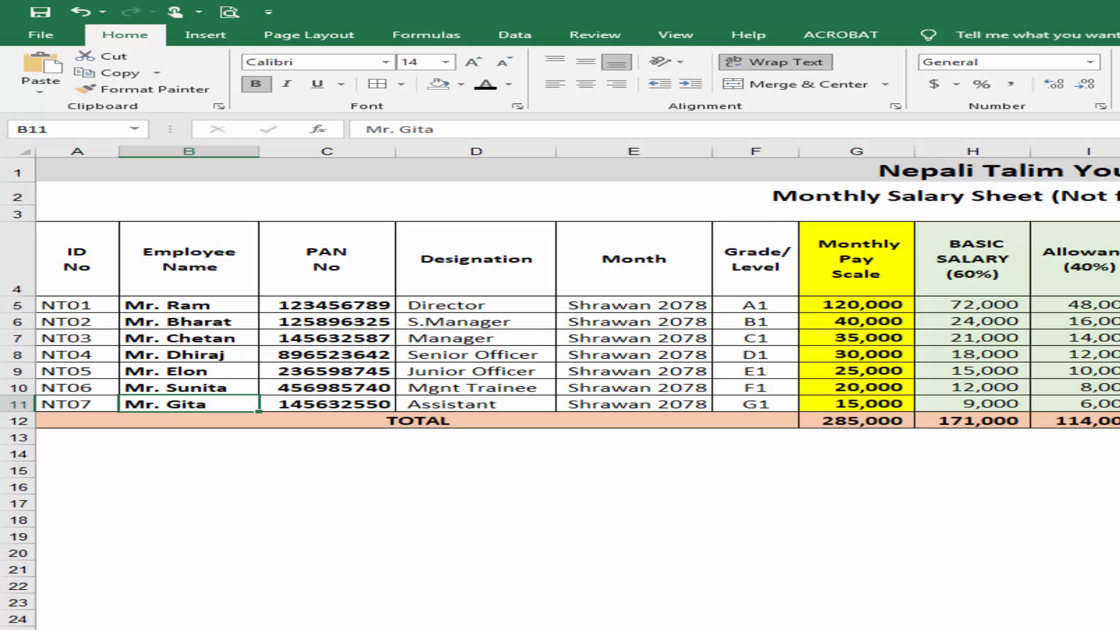
key(ctrl+Page_Down)
key(F2)
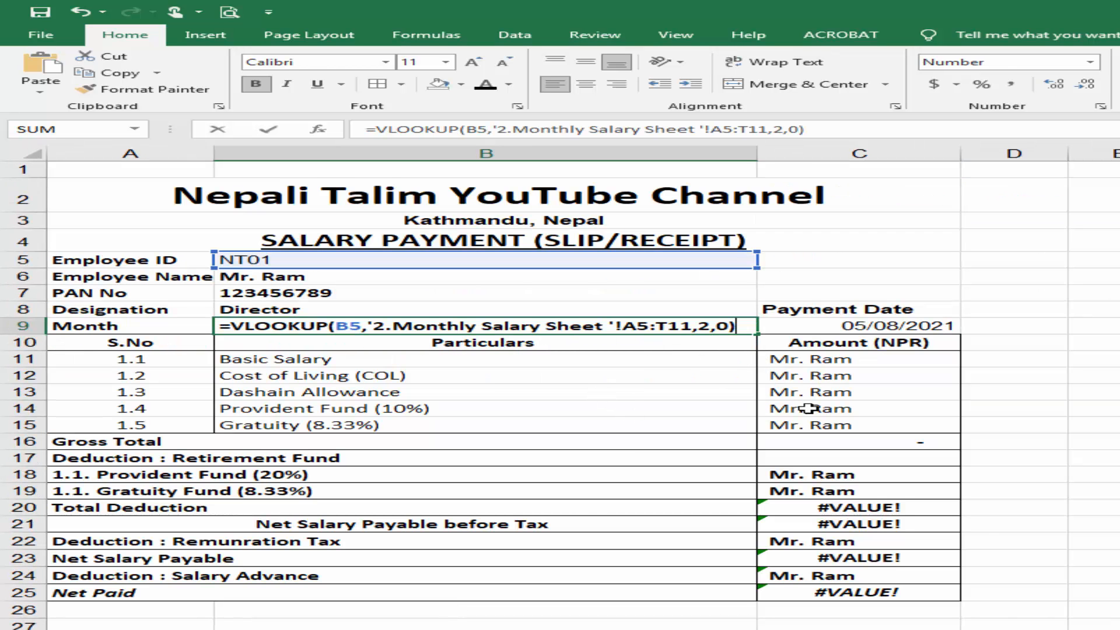
key(Left)
key(Left)
key(BackSpace)
text(5)
key(Return)
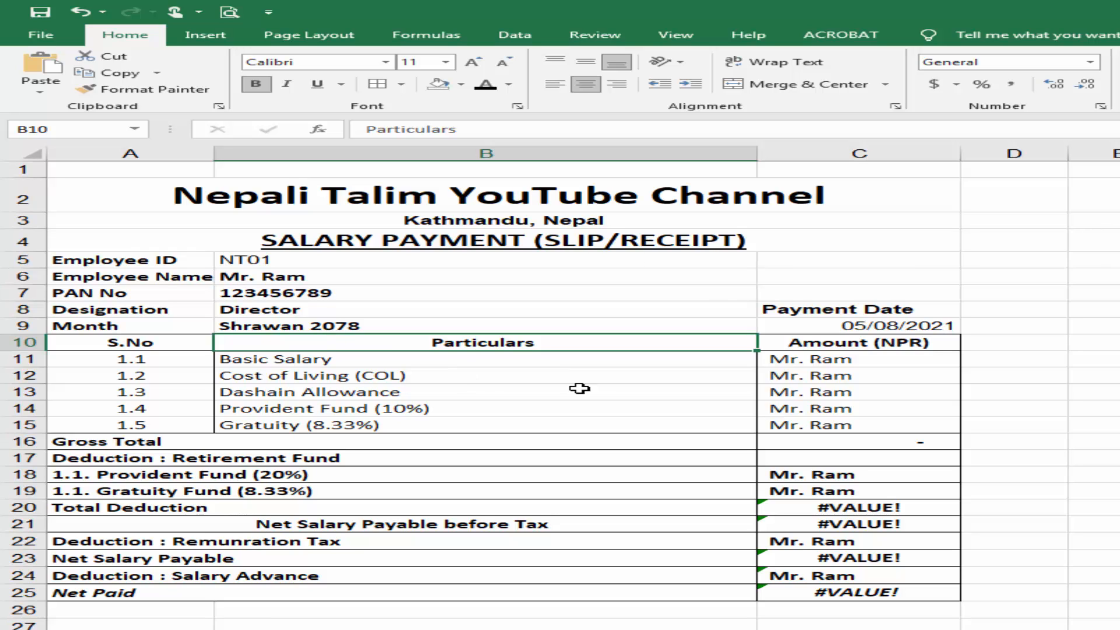
- Count the Monthly Salary Sheet columns up to Basic Salary (60%) and set the column index in C11's VLOOKUP to that column's position
click(423, 363)
click(825, 357)
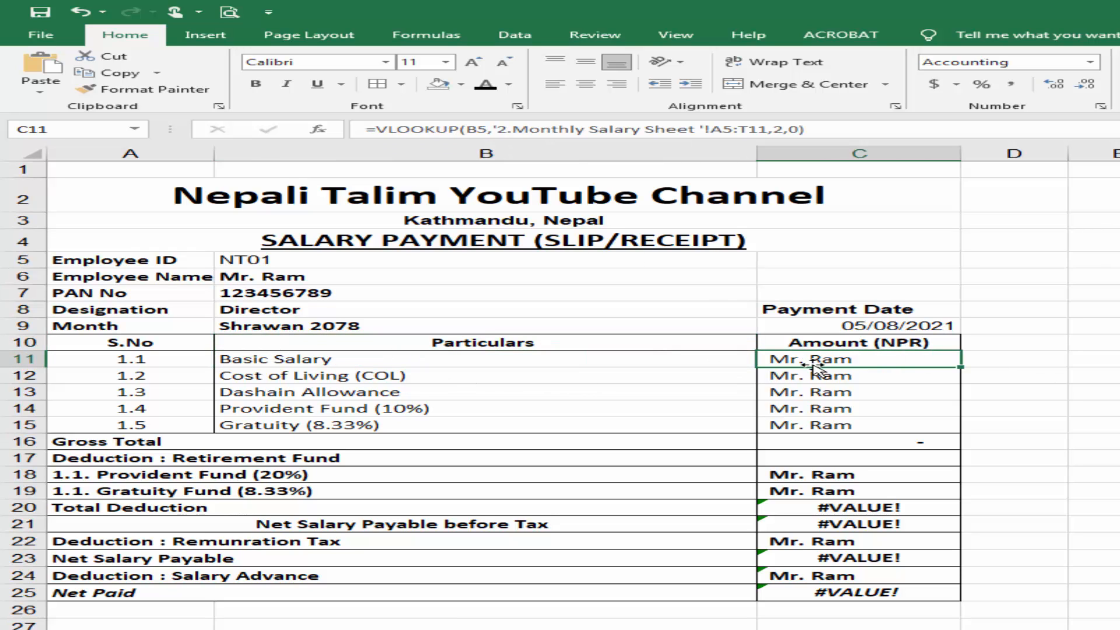
key(ctrl+Page_Up)
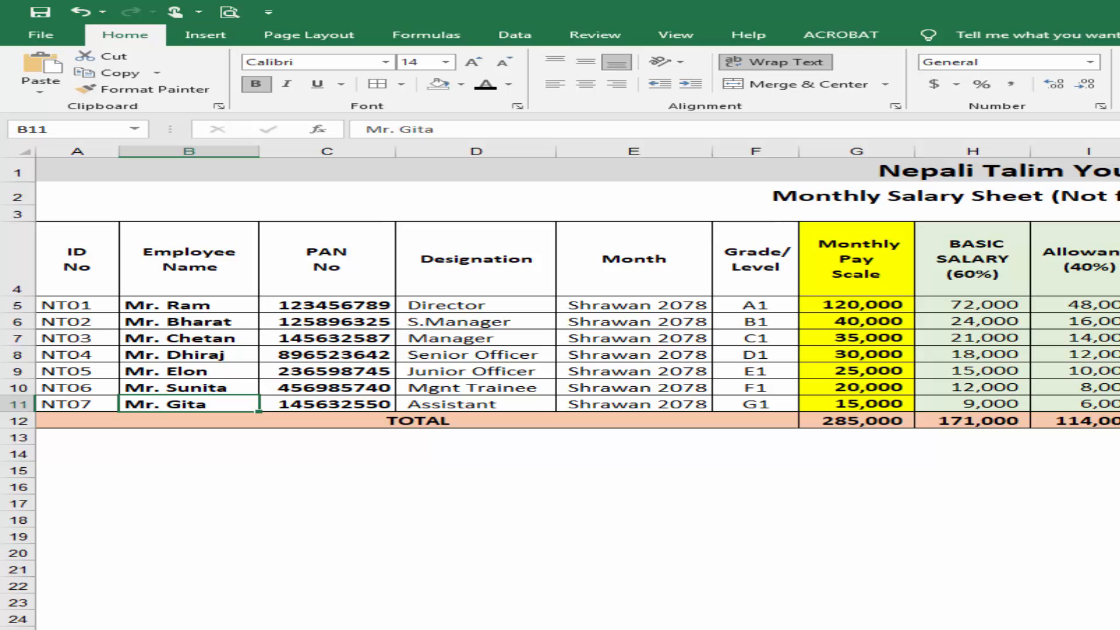
click(165, 322)
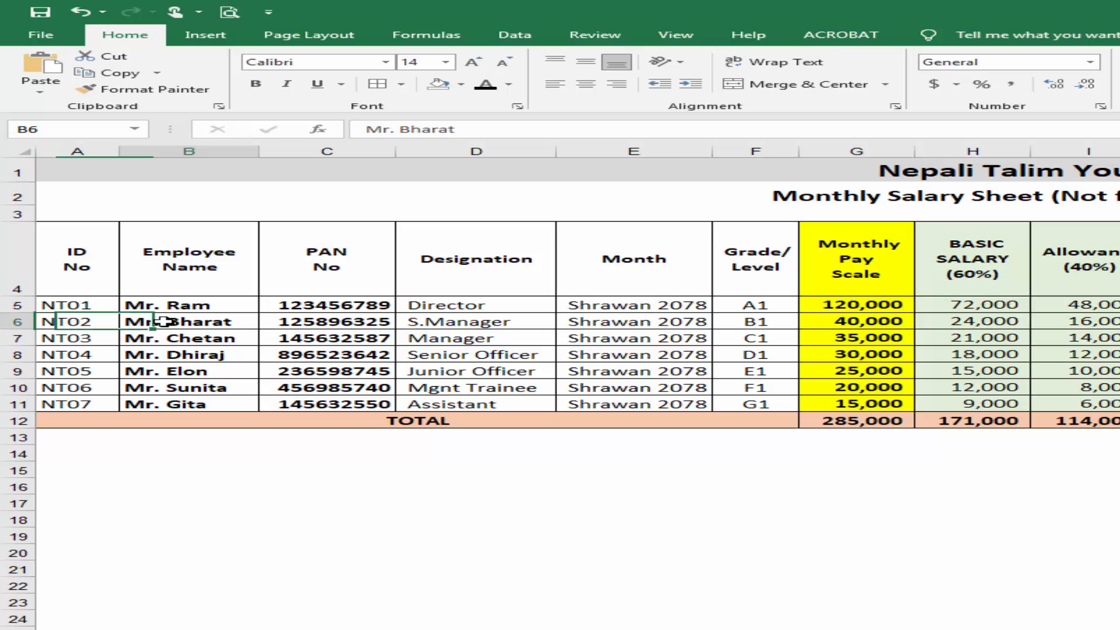
click(361, 322)
click(502, 321)
click(653, 321)
click(758, 321)
click(902, 320)
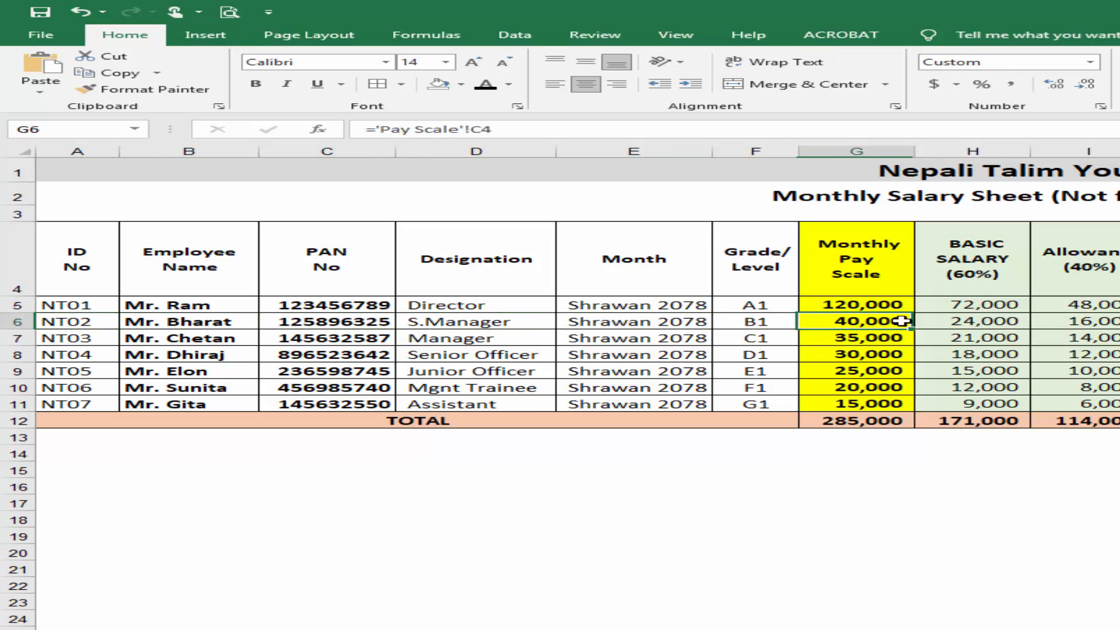
click(985, 323)
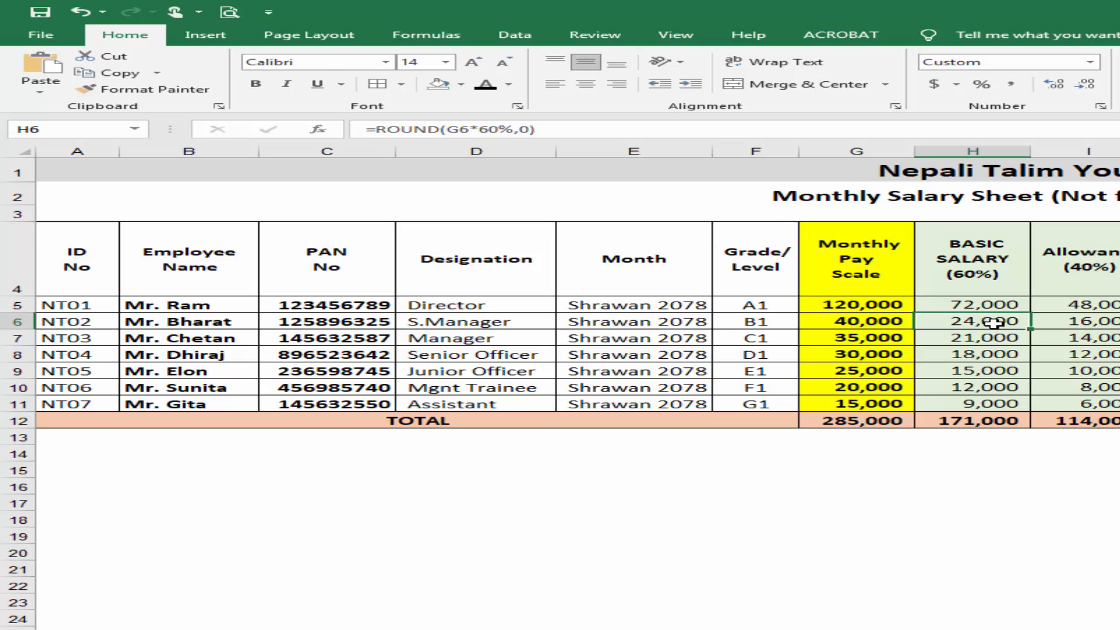
key(ctrl+Page_Down)
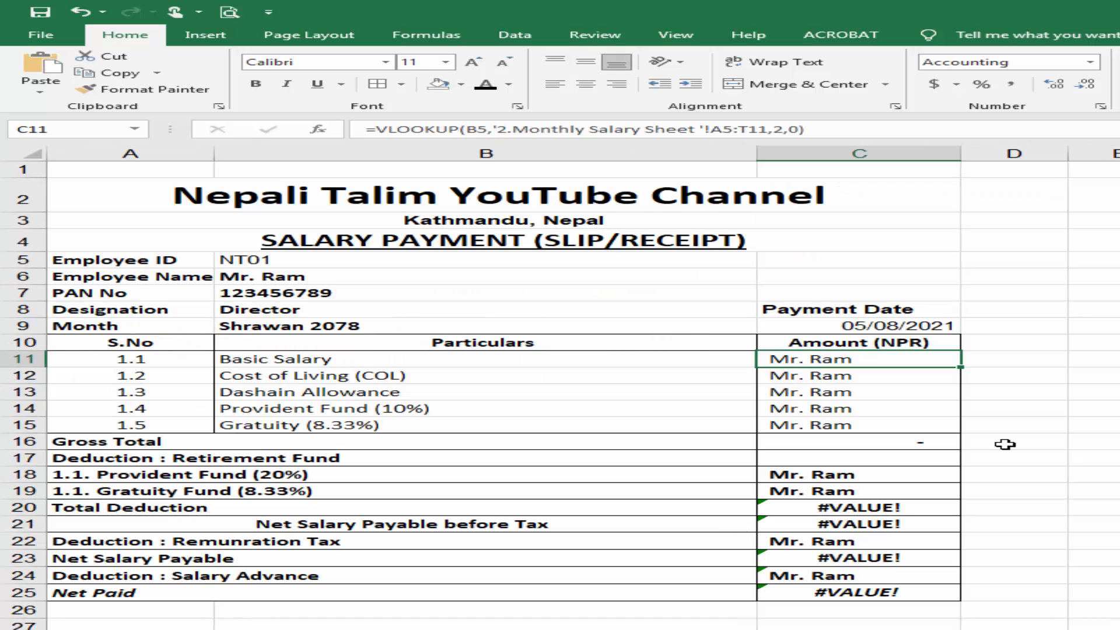
key(F2)
key(Left)
key(Left)
key(Left)
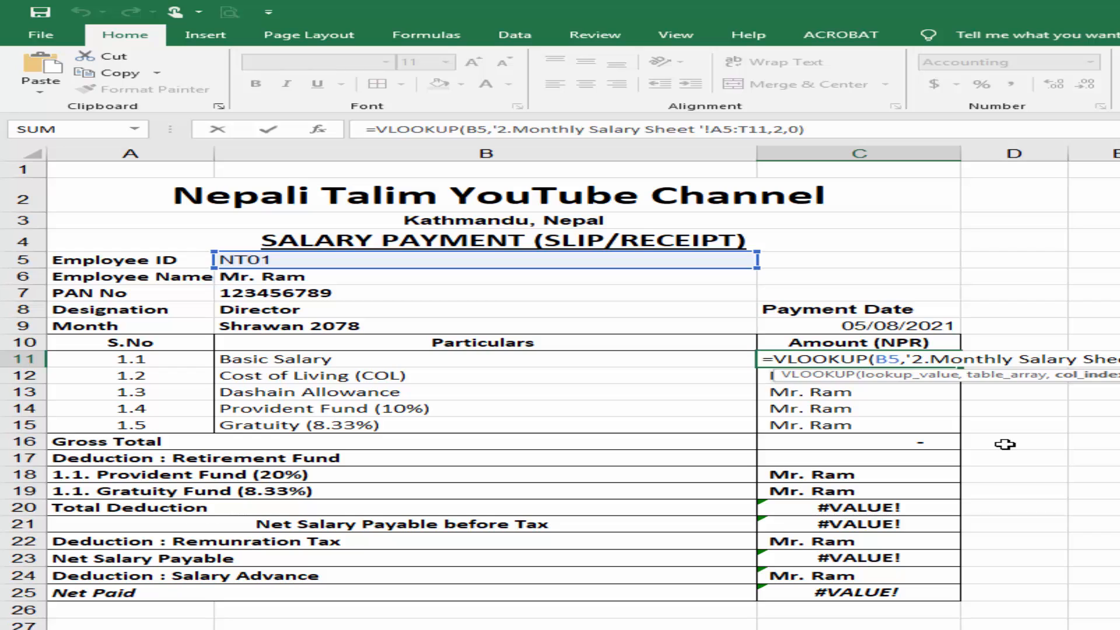
key(Return)
- Set the column index in the Cost of Living cell C12's VLOOKUP to the position of the Allowance (40%) column
key(F2)
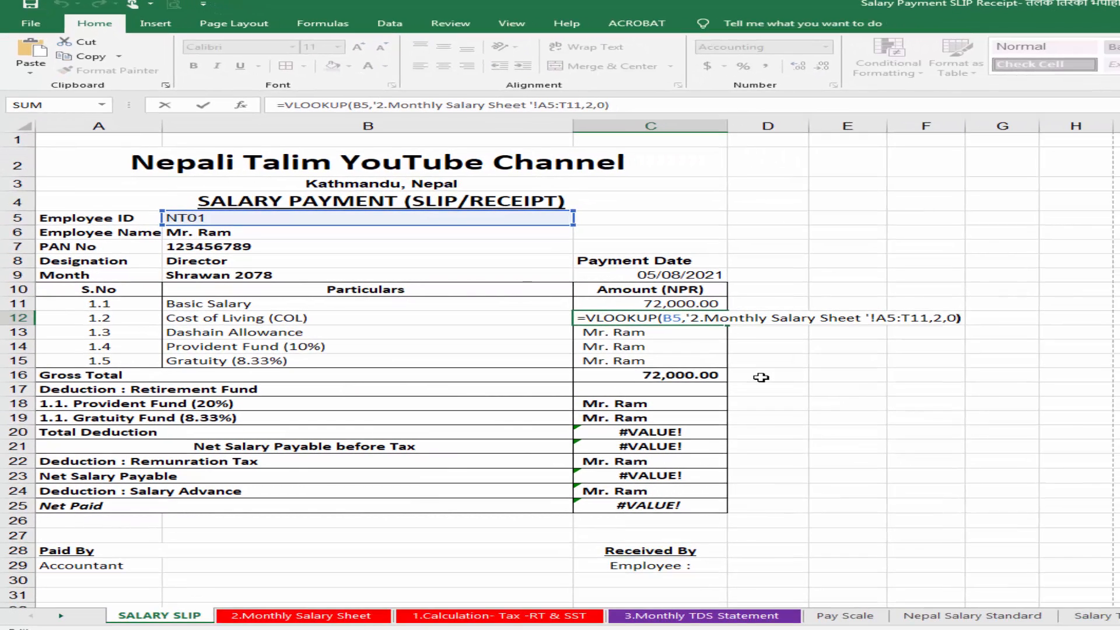
key(Left)
key(Left)
key(Left)
key(BackSpace)
text(6)
key(Return)
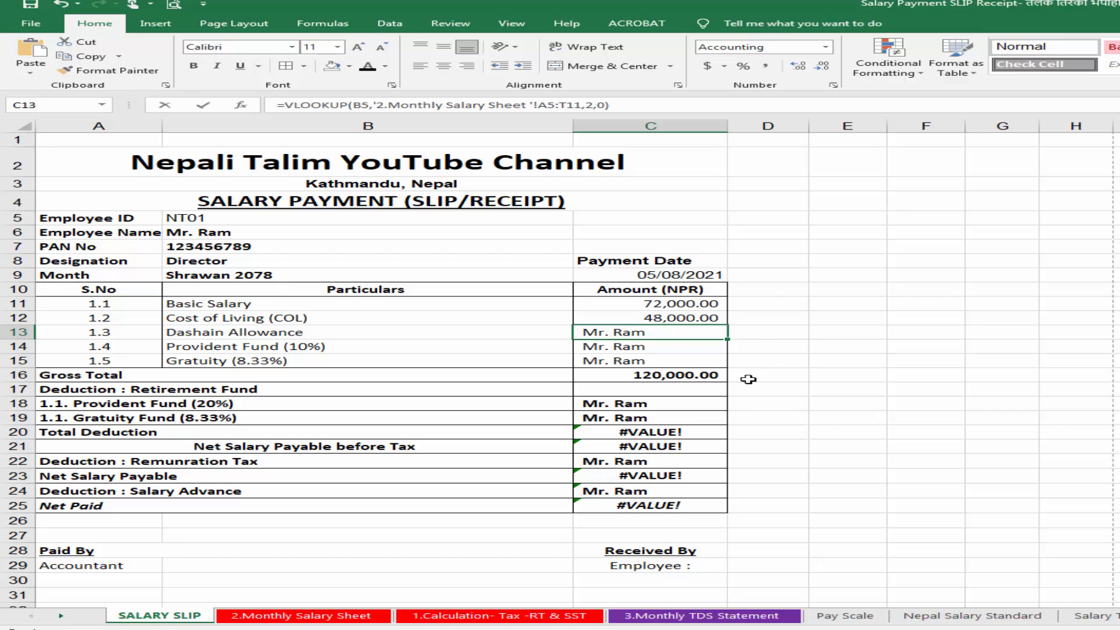
- Set the column index in the Dashain Allowance cell C13's VLOOKUP to 10
key(F2)
key(Left)
key(Left)
key(BackSpace)
text(10)
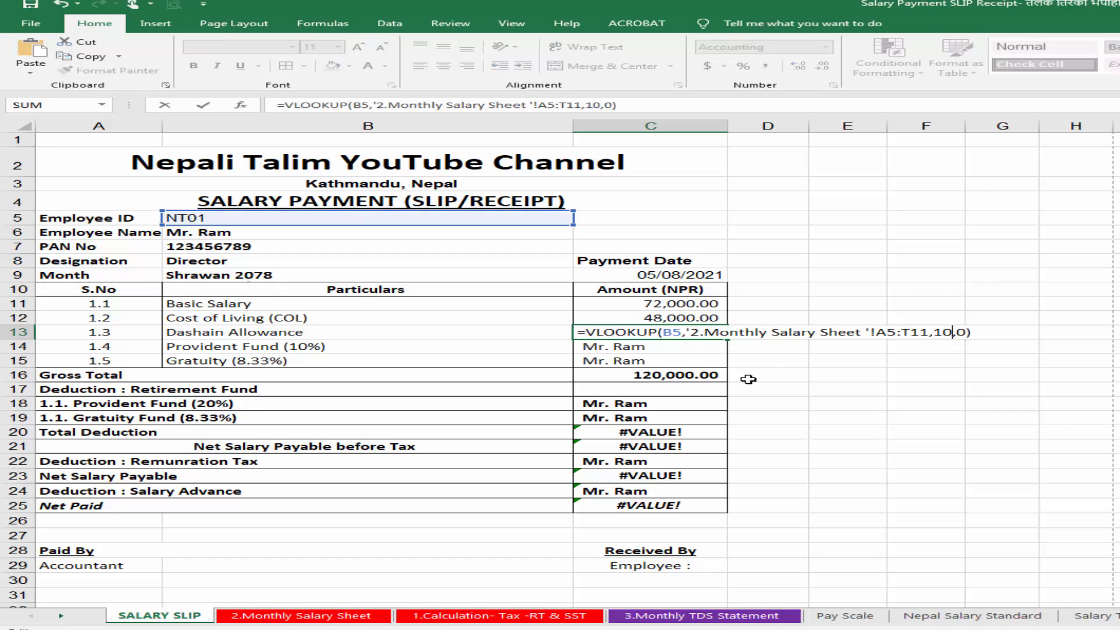
key(Return)
- Set the column index in the Provident Fund (10%) cell C14's VLOOKUP to 11
key(F2)
key(Left)
key(Left)
key(Left)
key(Left)
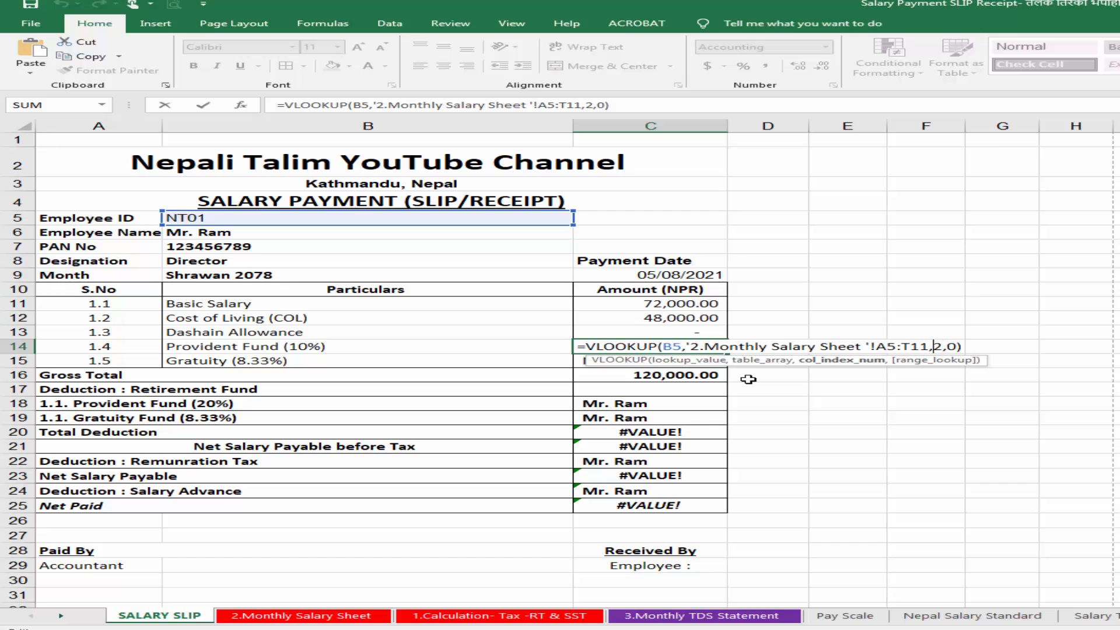
key(BackSpace)
text(11)
key(Return)
- Set the column index in the Gratuity (8.33%) cell C15's VLOOKUP to 12
key(F2)
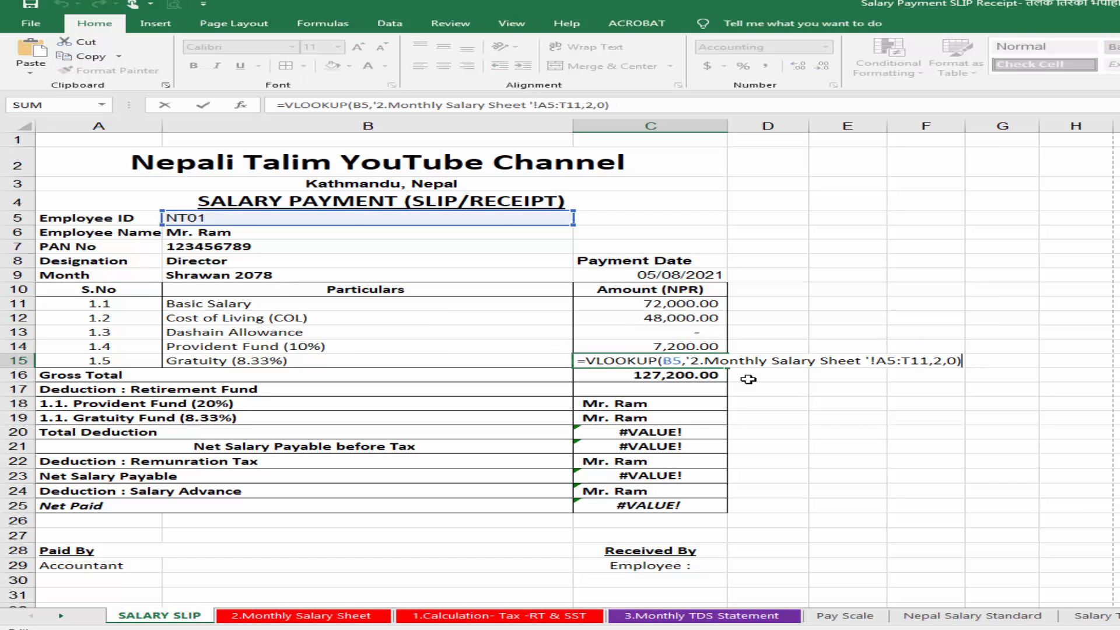
key(Left)
key(Left)
key(Left)
key(Left)
key(BackSpace)
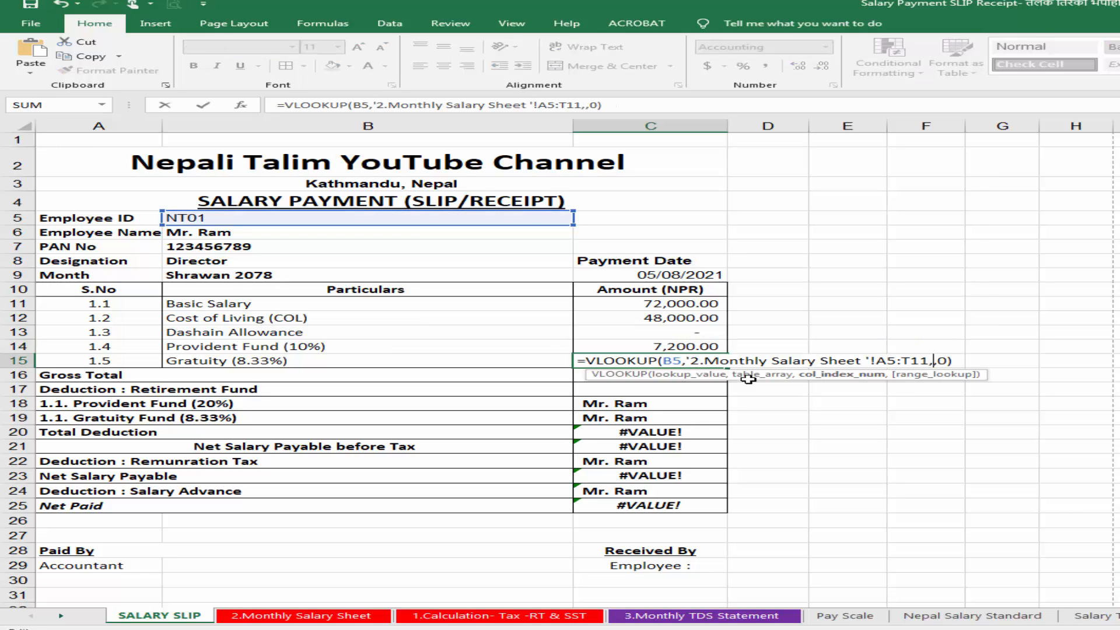
text(12)
key(Return)
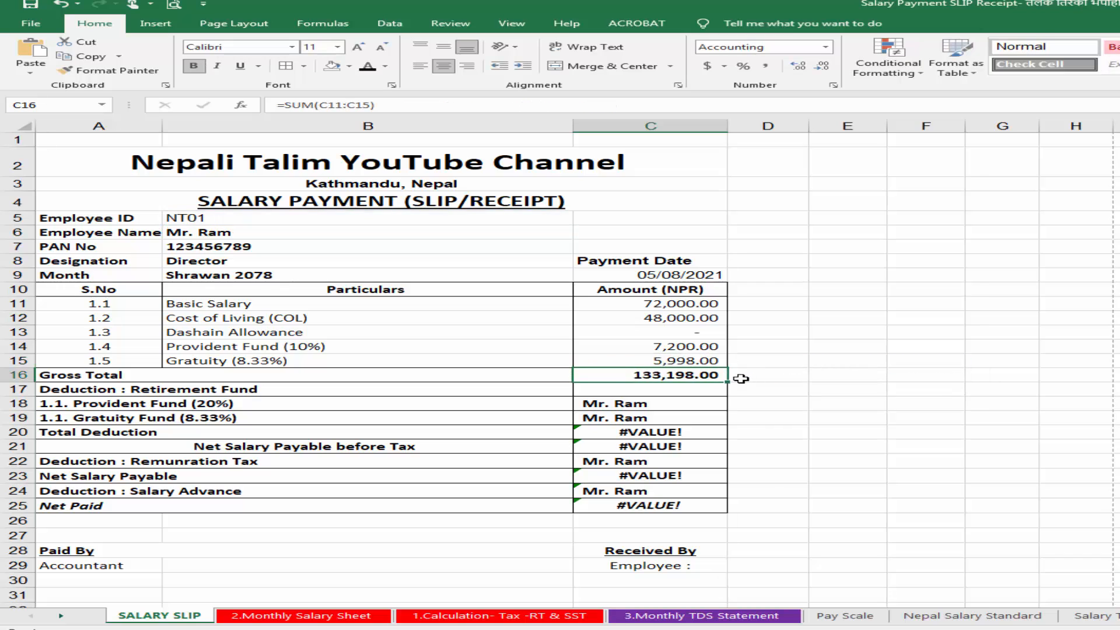
- Compare the slip's Gross Total in C16 with employee NT01's Monthly Gross Salary in the Monthly Salary Sheet
double_click(691, 376)
click(860, 373)
click(680, 375)
click(184, 222)
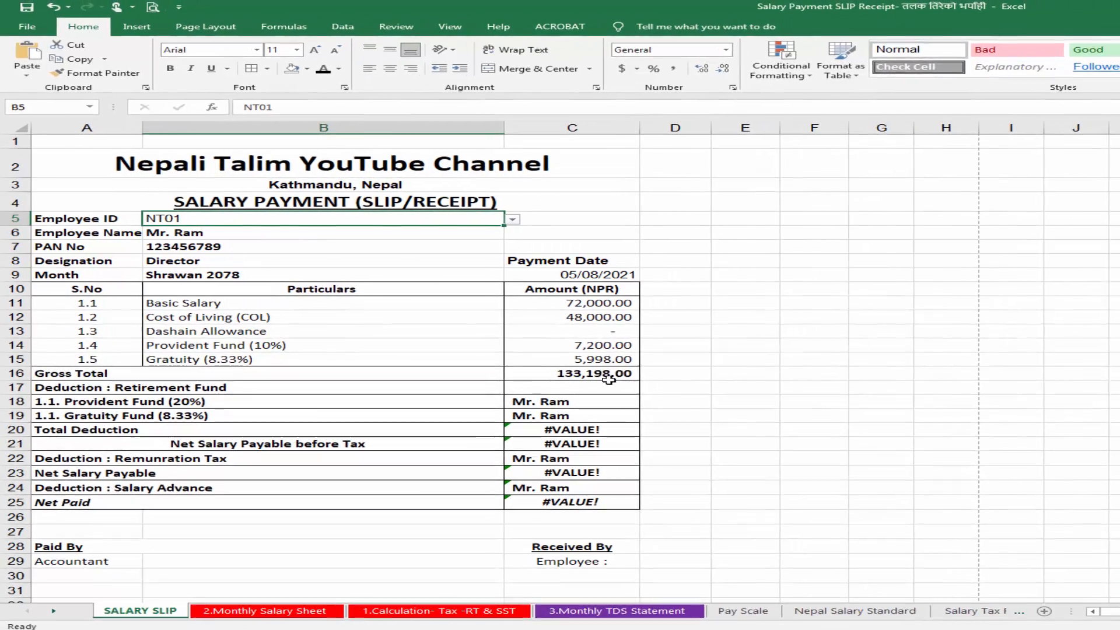
click(365, 613)
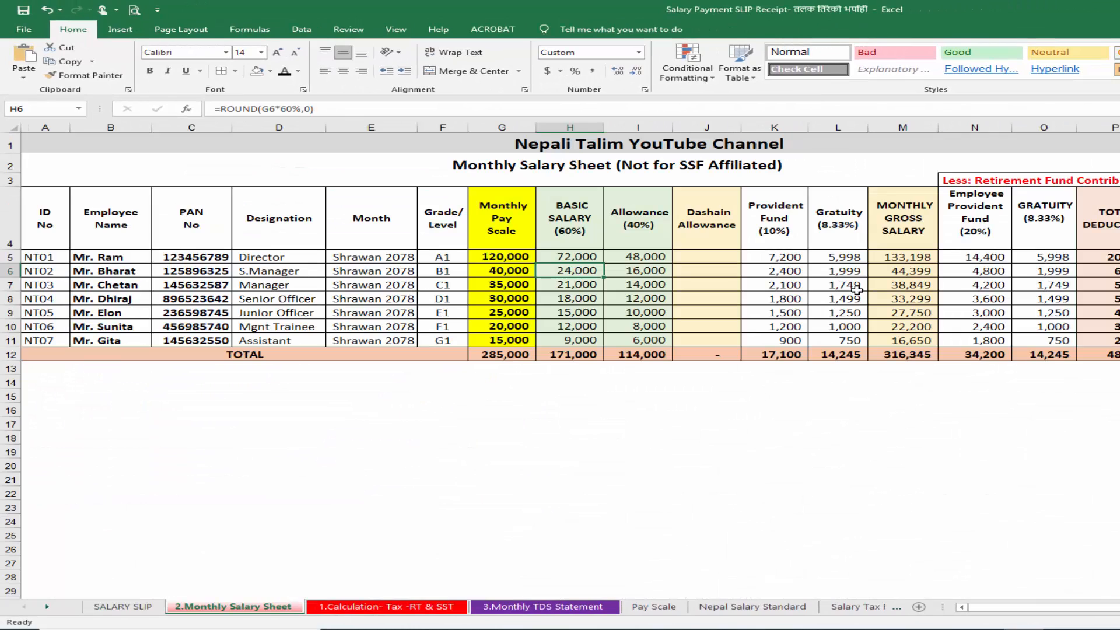
click(922, 261)
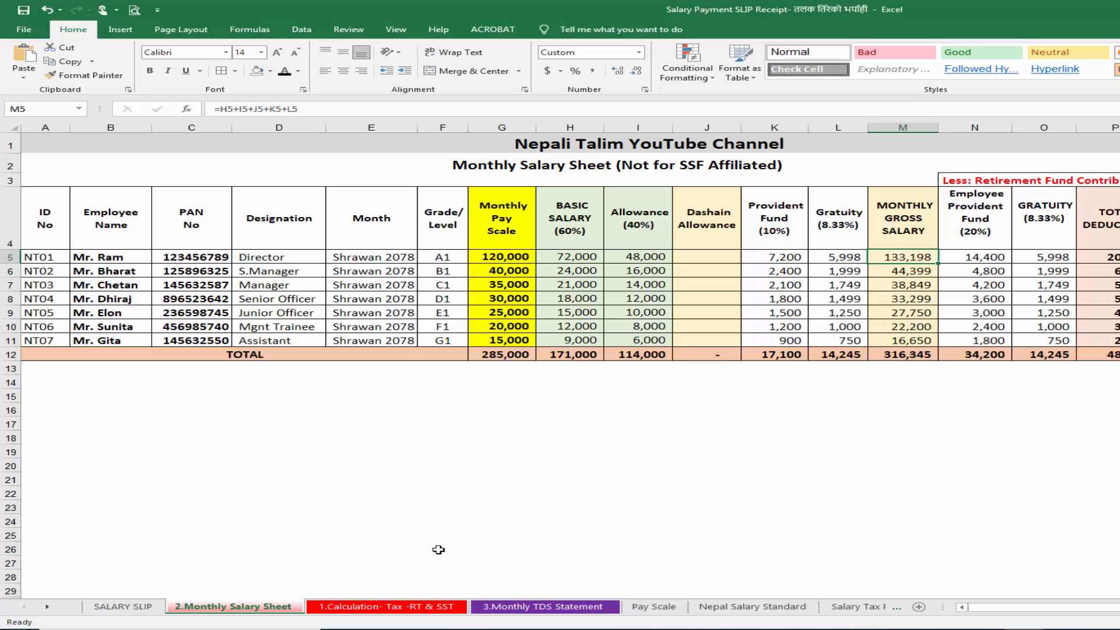
key(ctrl+Page_Up)
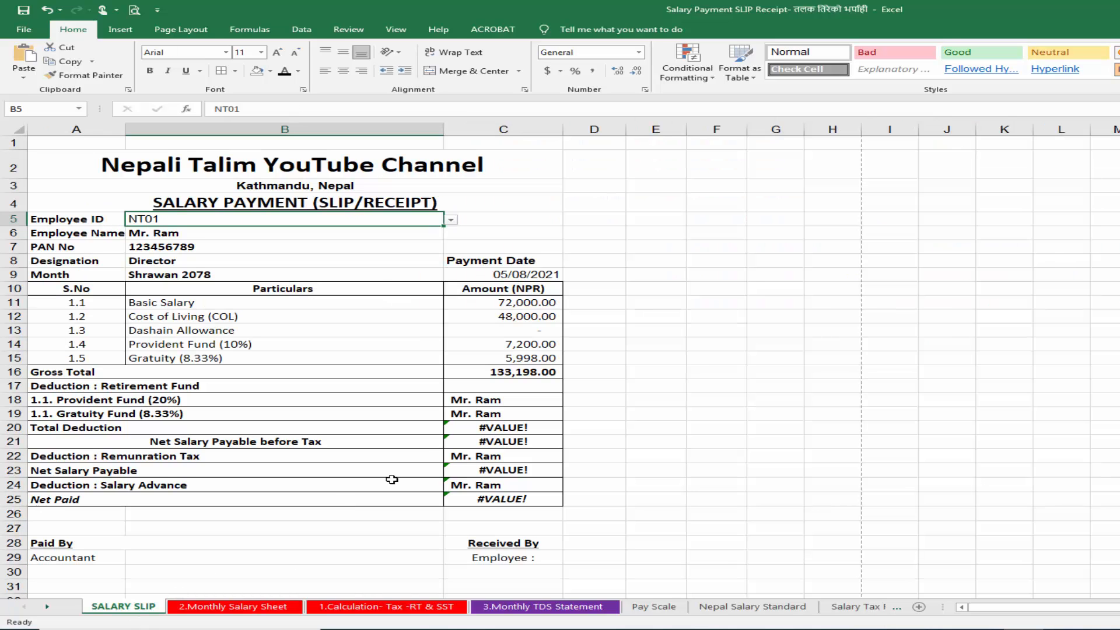
- Merge A18:B18 and A19:B19 separately and left-align the Provident Fund (20%) and Gratuity Fund (8.33%) labels
click(273, 400)
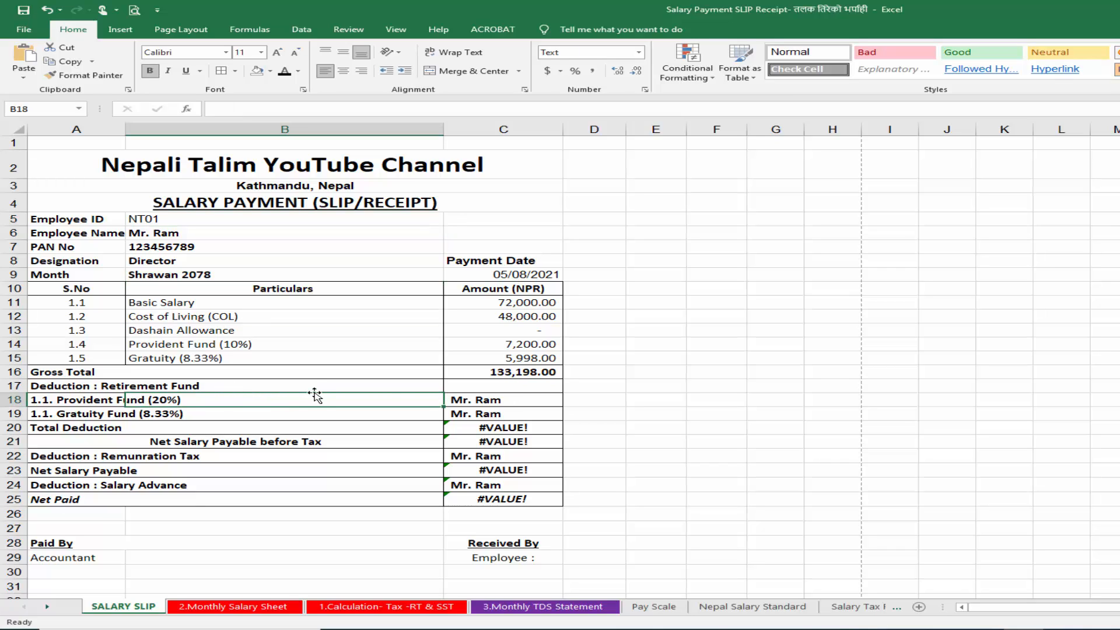
click(52, 396)
click(78, 414)
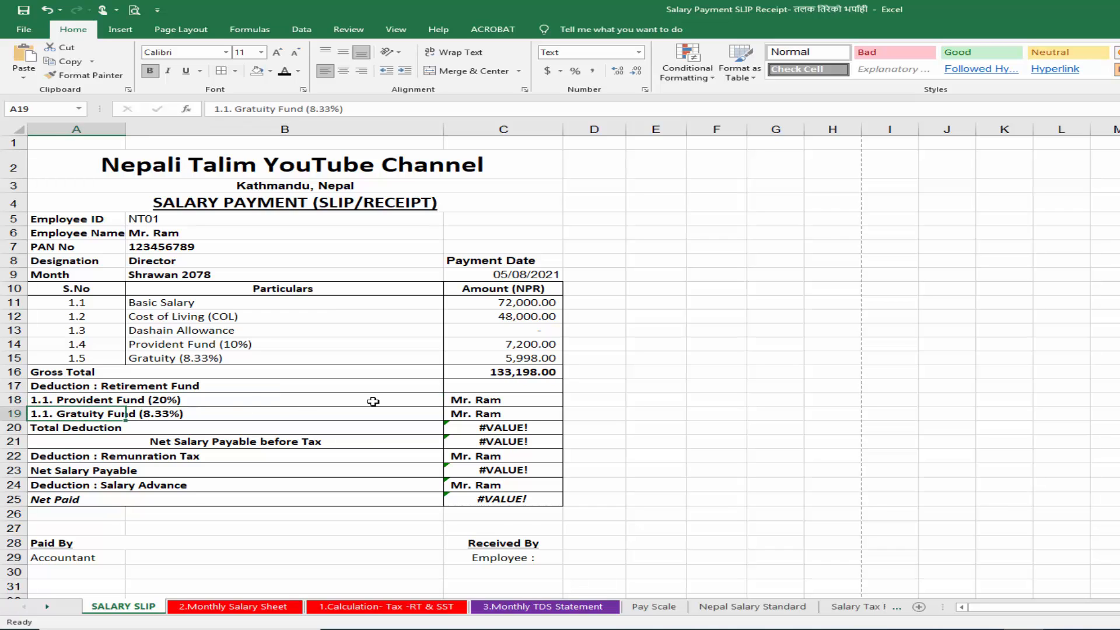
drag(373, 401, 75, 397)
click(474, 71)
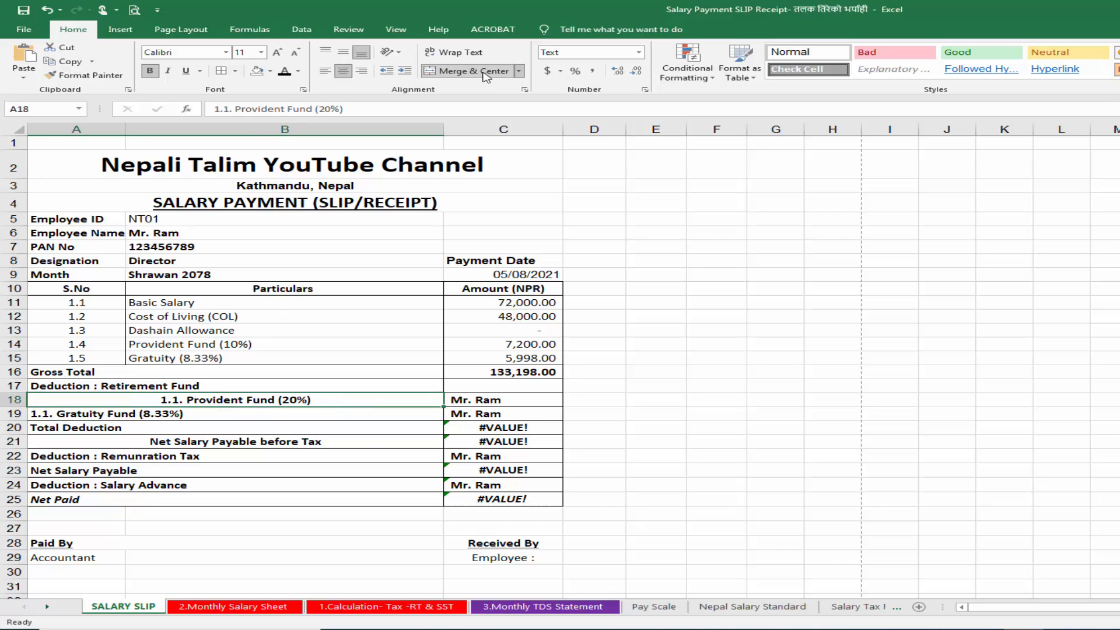
drag(313, 412, 47, 413)
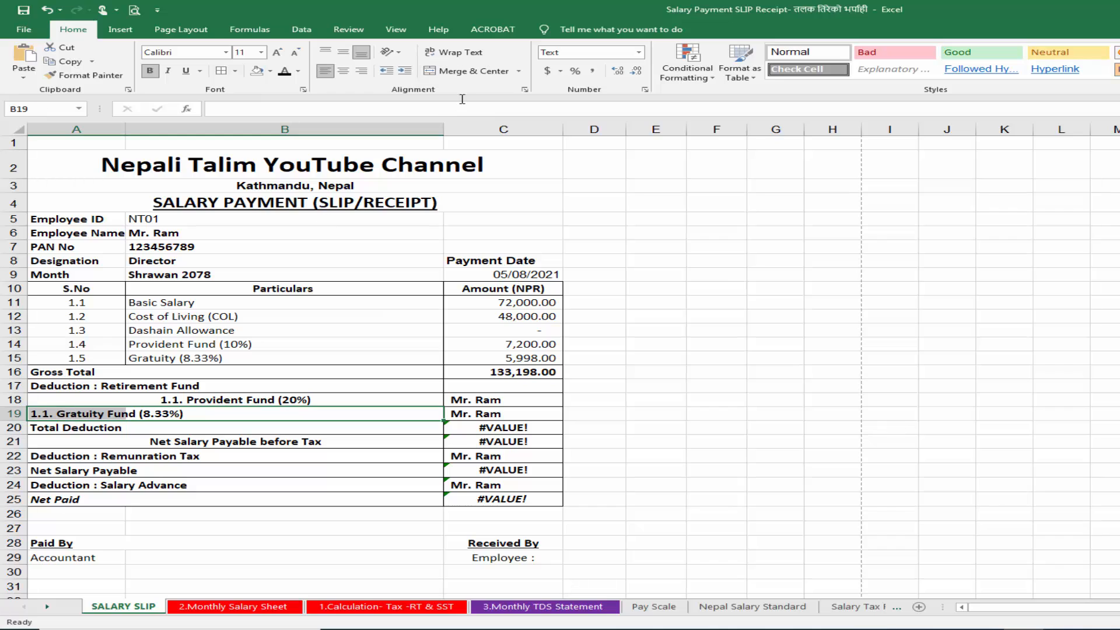
click(474, 70)
drag(250, 398, 250, 413)
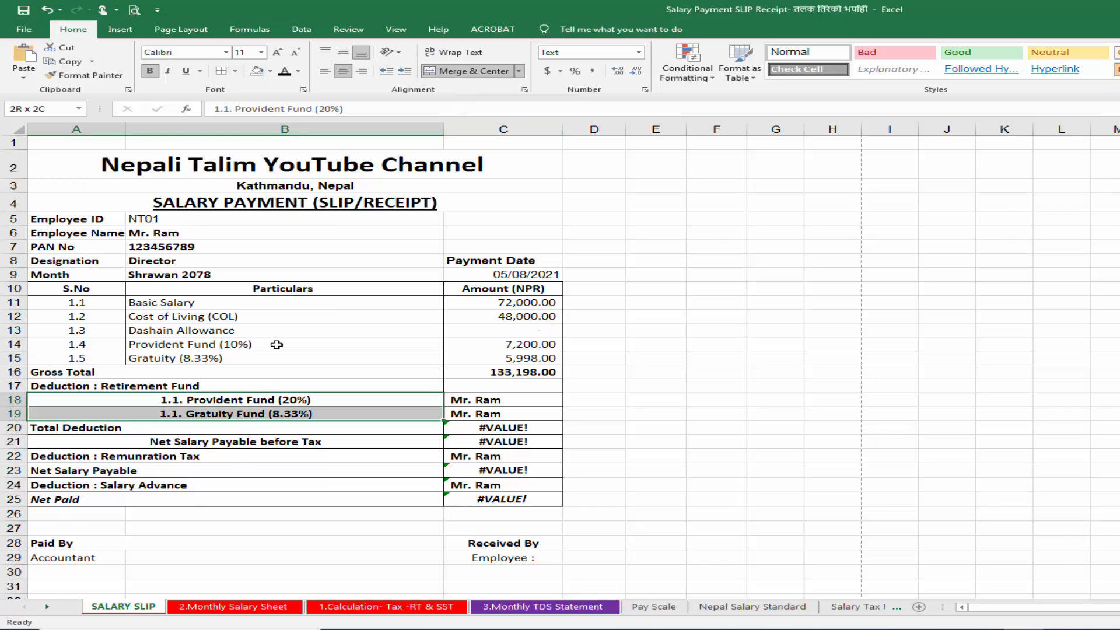
click(325, 71)
- Count the Monthly Salary Sheet columns up to the Employee Provident Fund (20%) and Gratuity (8.33%) deductions to find their VLOOKUP indexes
click(513, 410)
key(Up)
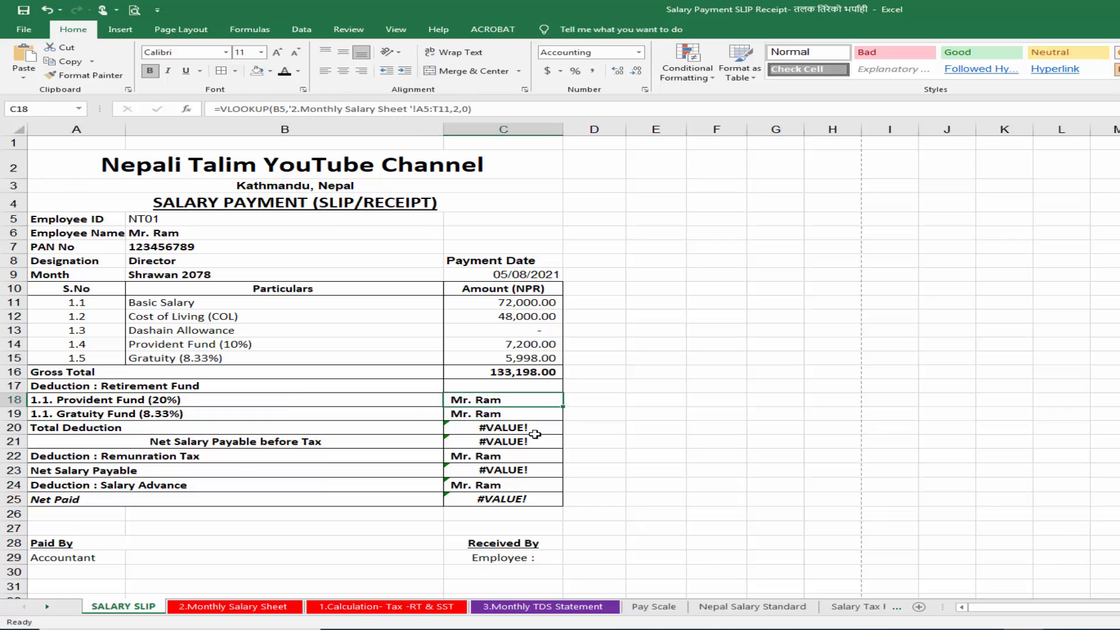
click(202, 609)
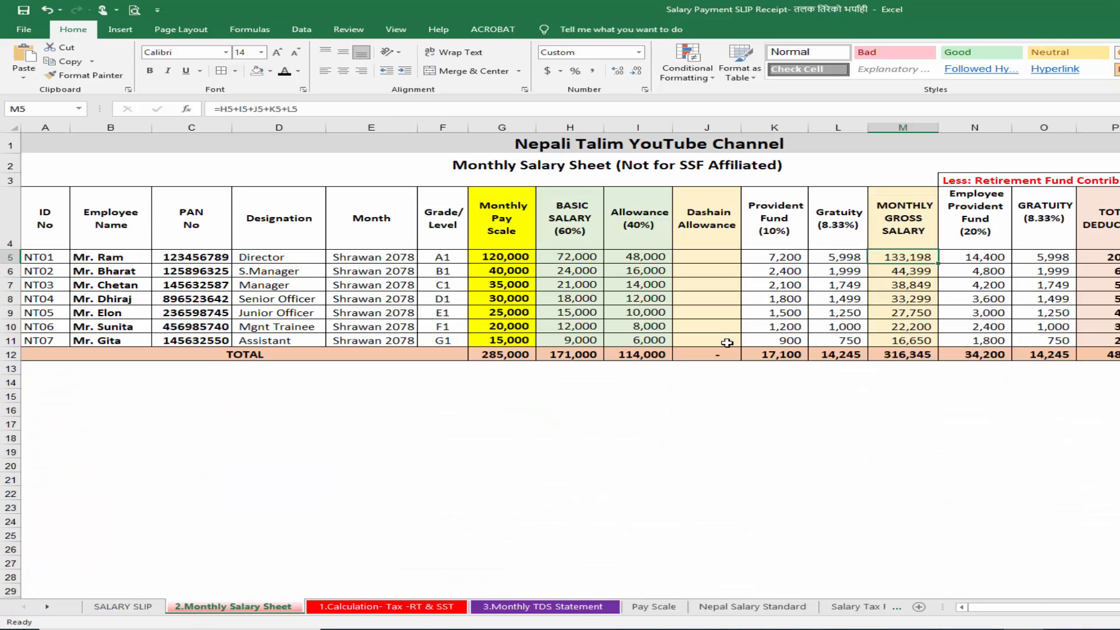
click(73, 295)
click(44, 285)
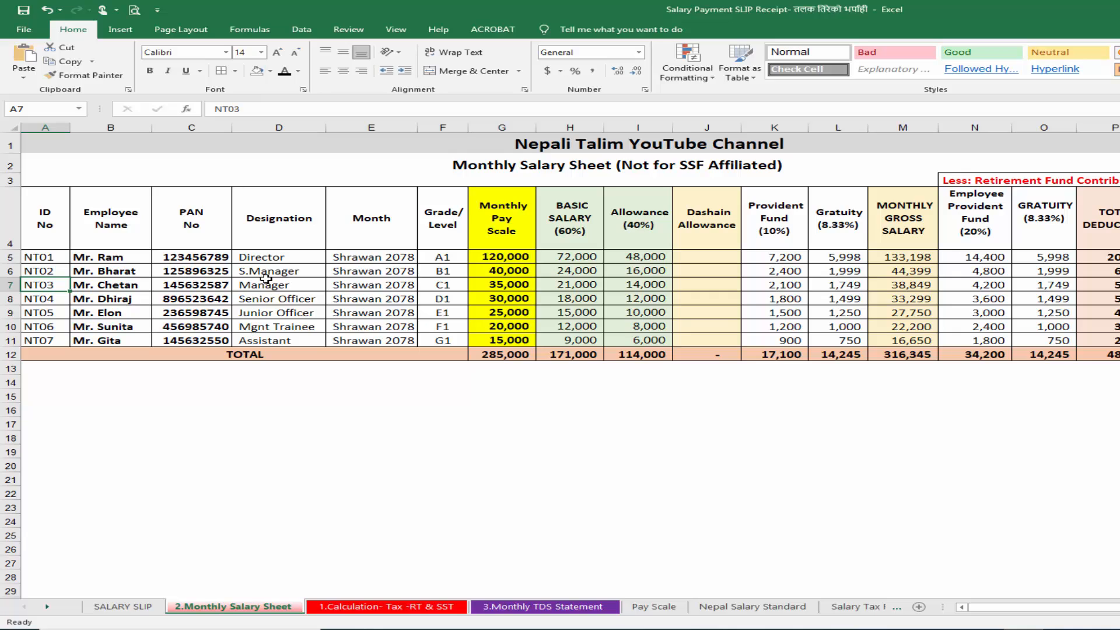
click(574, 282)
click(626, 284)
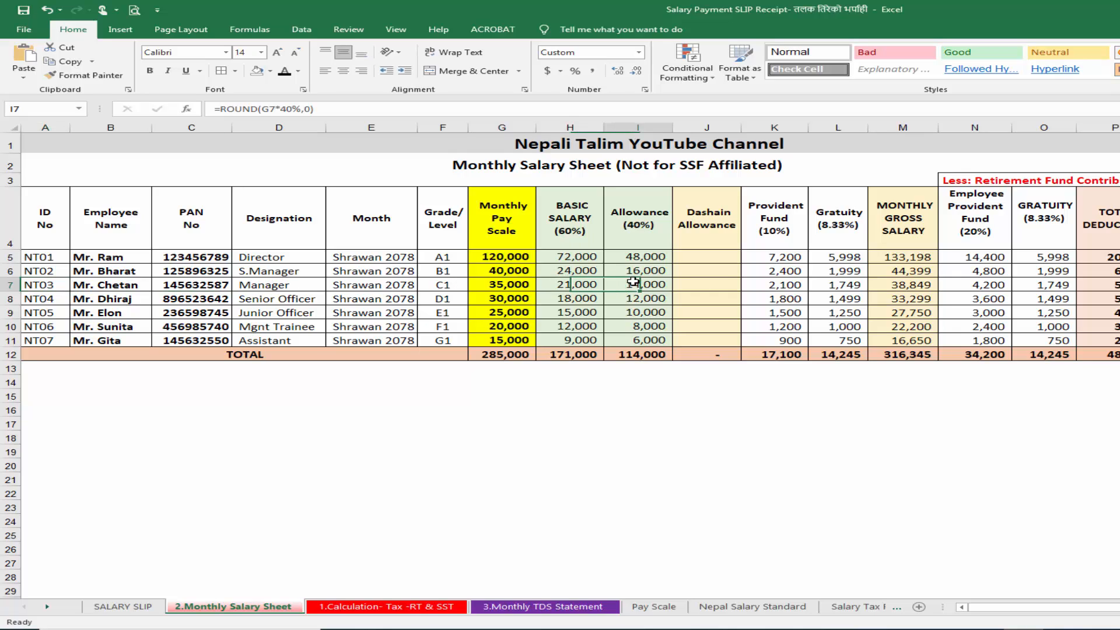
click(711, 285)
click(776, 284)
click(851, 285)
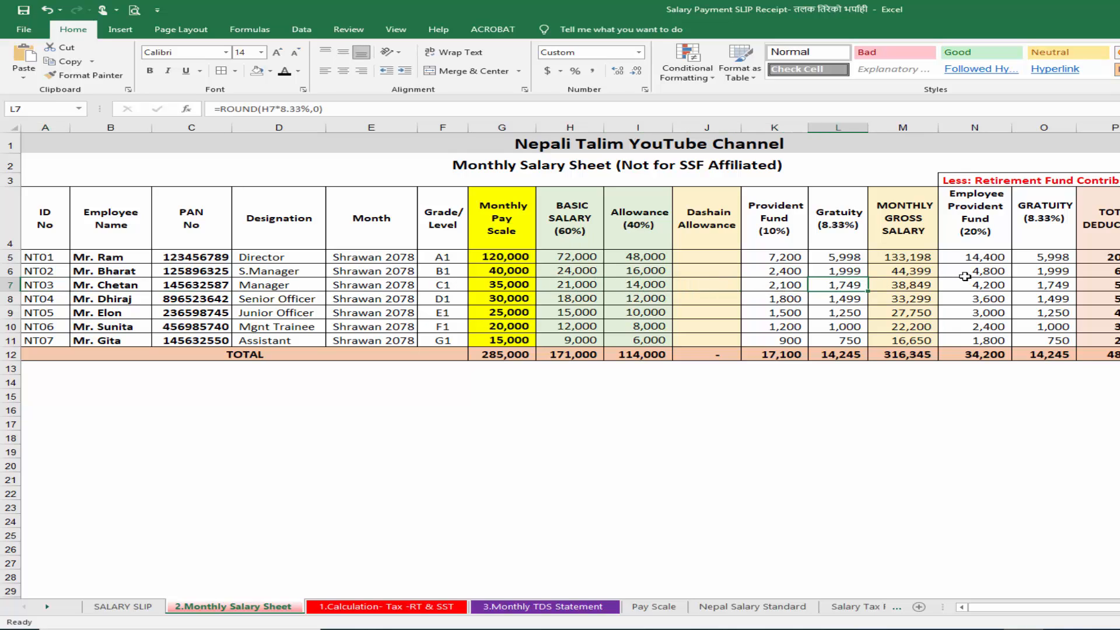
click(908, 272)
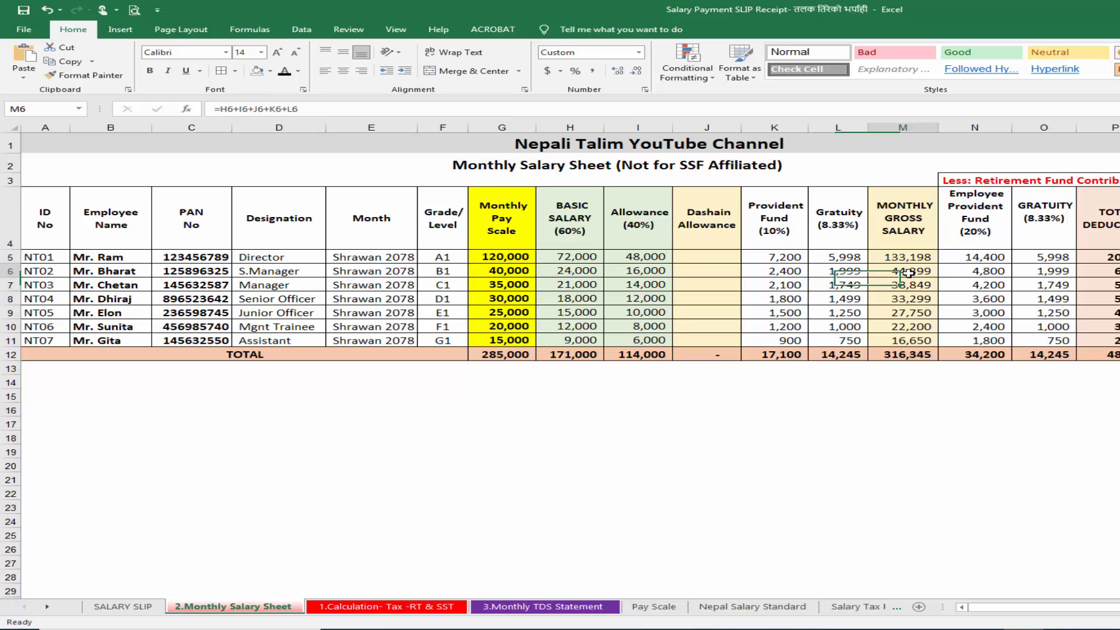
click(982, 272)
click(1044, 271)
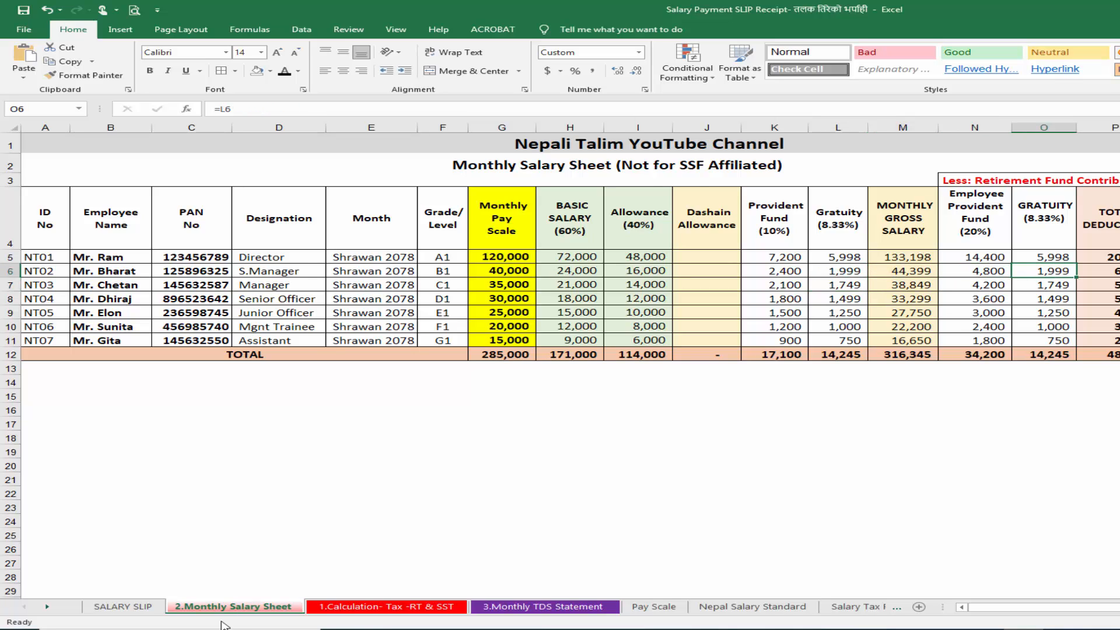
click(100, 606)
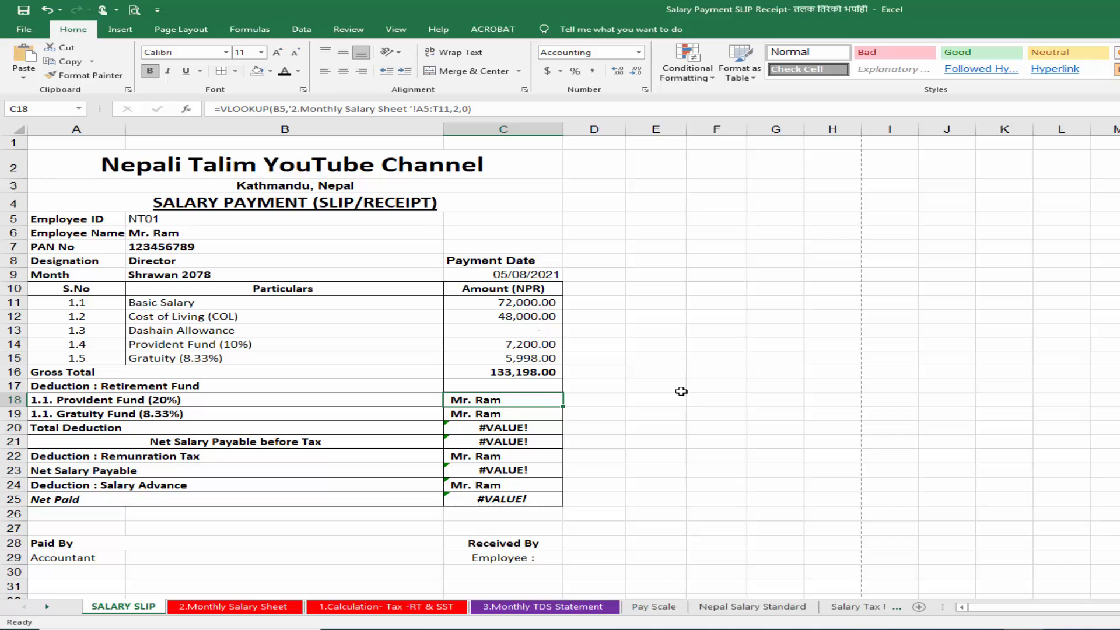
- Set the column index in the deducted Provident Fund (20%) cell C18's VLOOKUP to 14
key(F2)
key(Left)
key(Left)
key(BackSpace)
text(14)
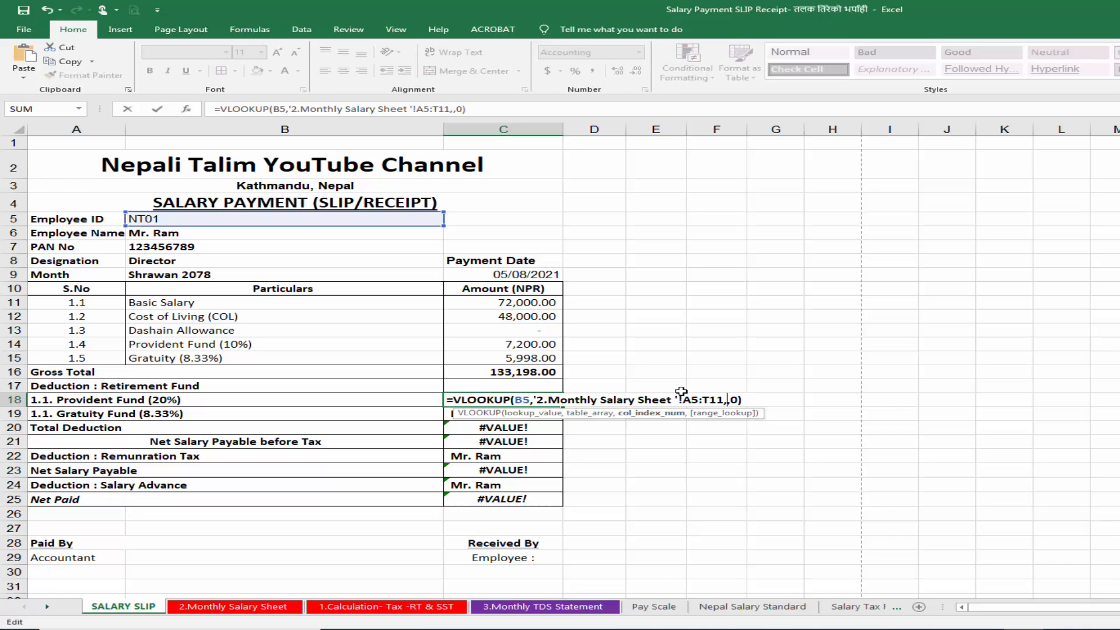
key(Return)
- Set the column index in the deducted Gratuity Fund (8.33%) cell C19's VLOOKUP to 15
key(F2)
key(Left)
key(Left)
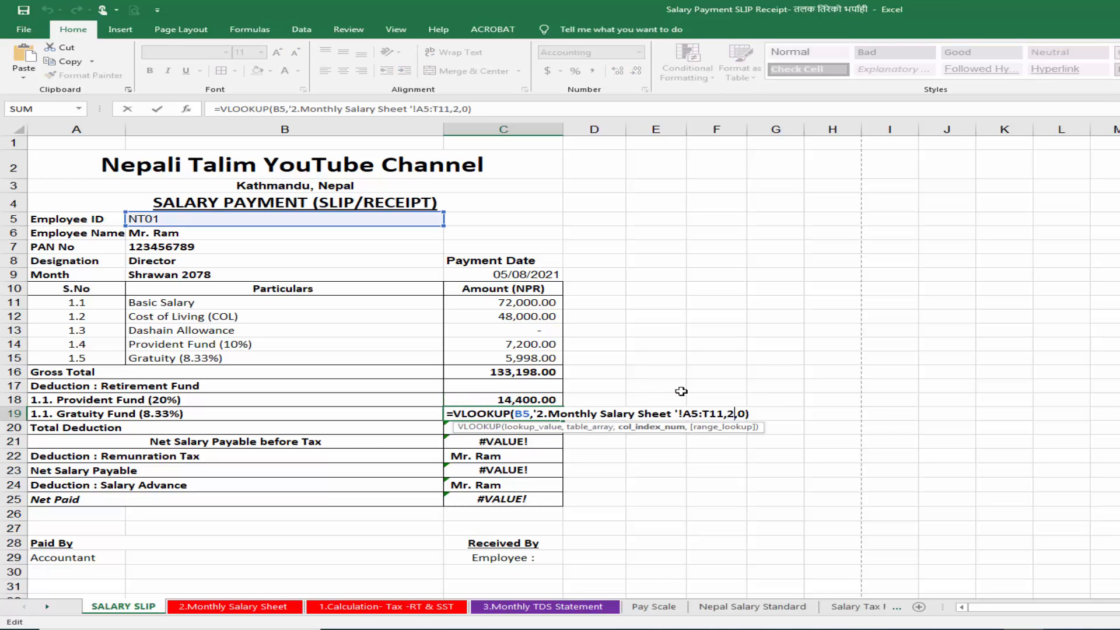
key(BackSpace)
text(15)
key(Return)
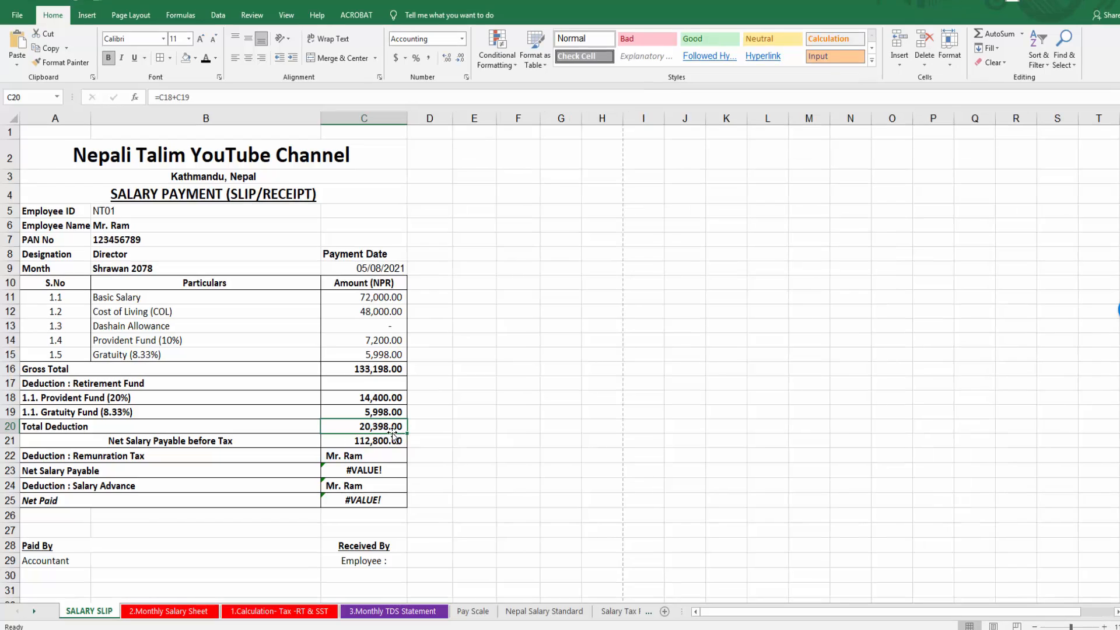
- Compare the slip's Total Deduction in C20 with employee NT01's Total Deduction in the Monthly Salary Sheet
click(192, 612)
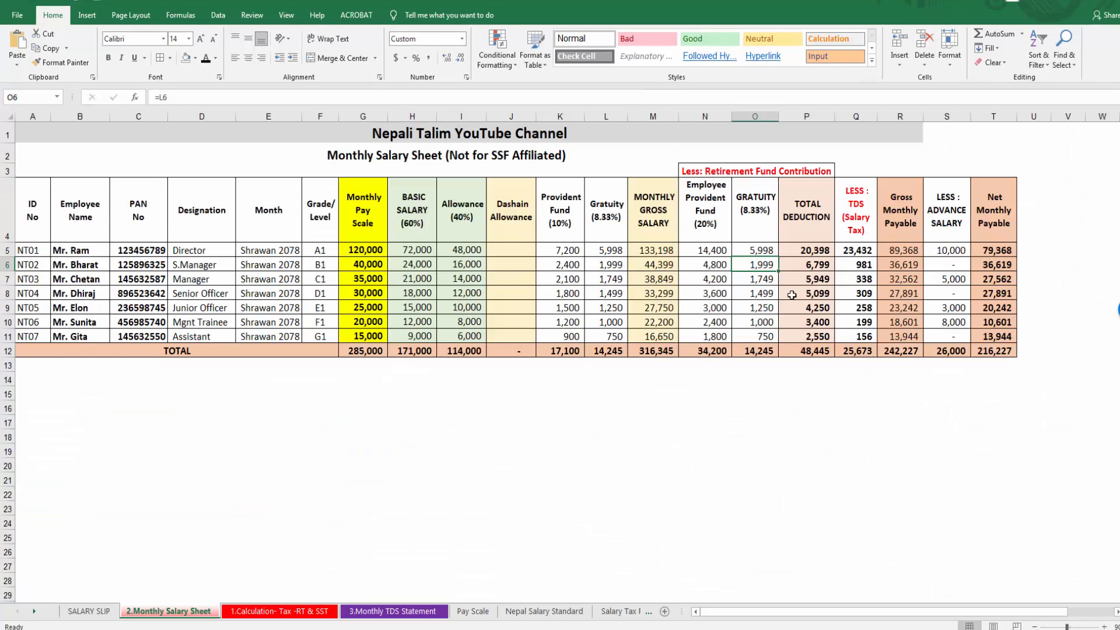
click(805, 250)
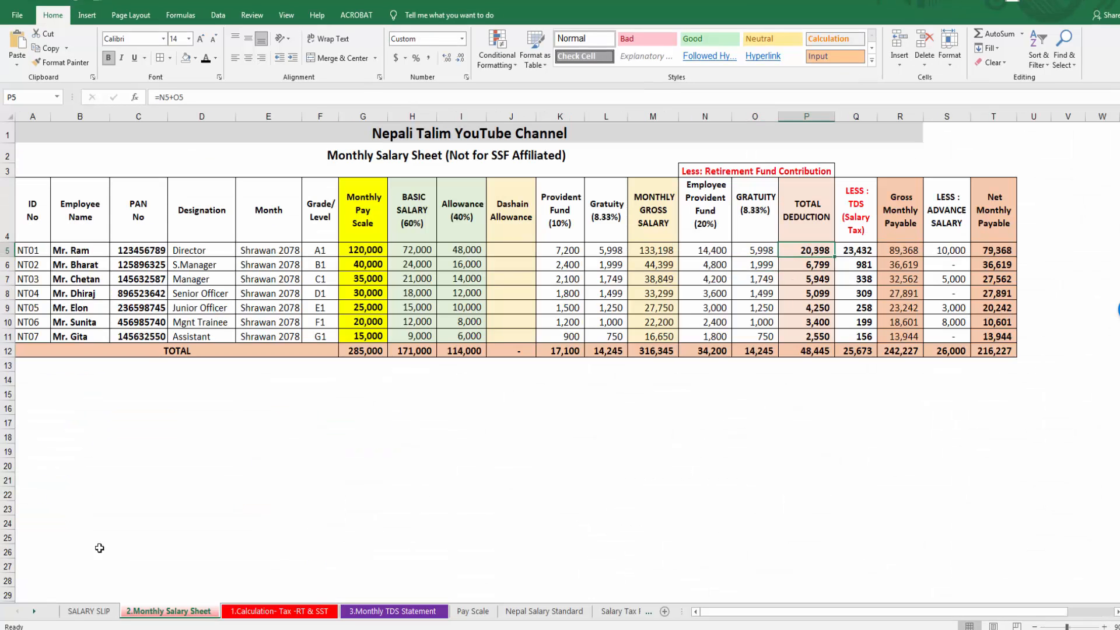
click(89, 611)
- Find the TDS column's position in the Monthly Salary Sheet and set the Remuneration Tax cell C22's VLOOKUP column index to 17
click(360, 456)
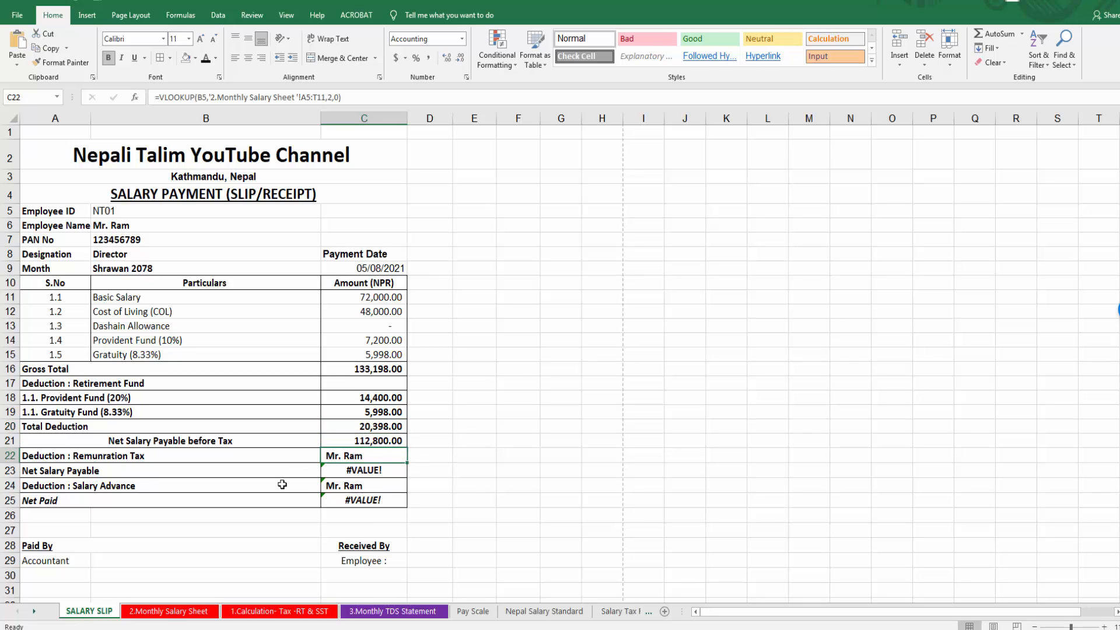
click(167, 612)
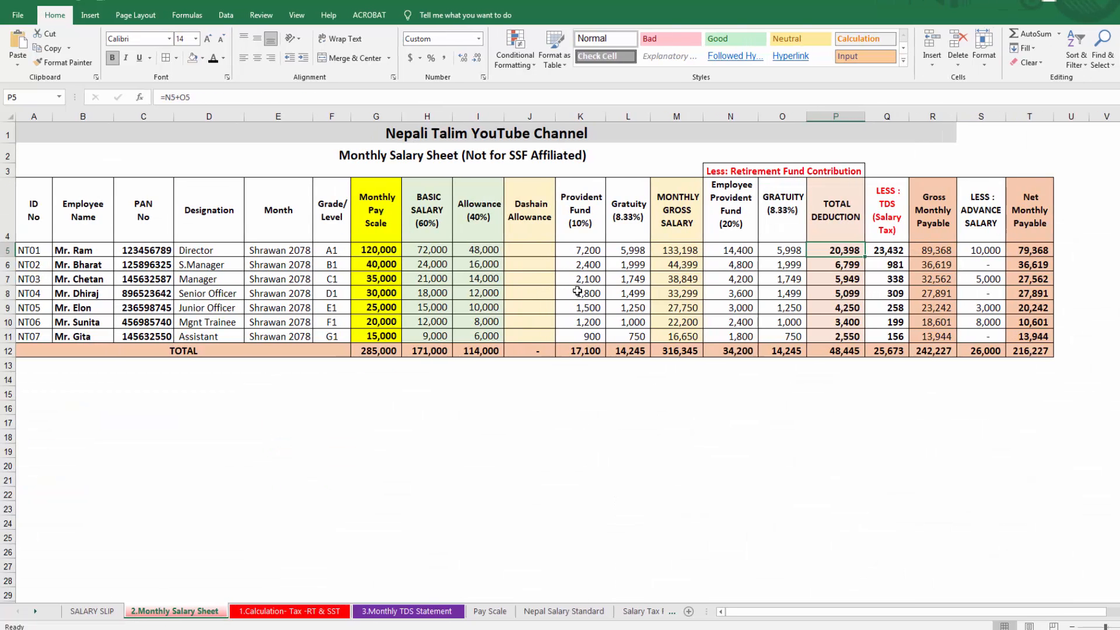
click(715, 294)
click(830, 296)
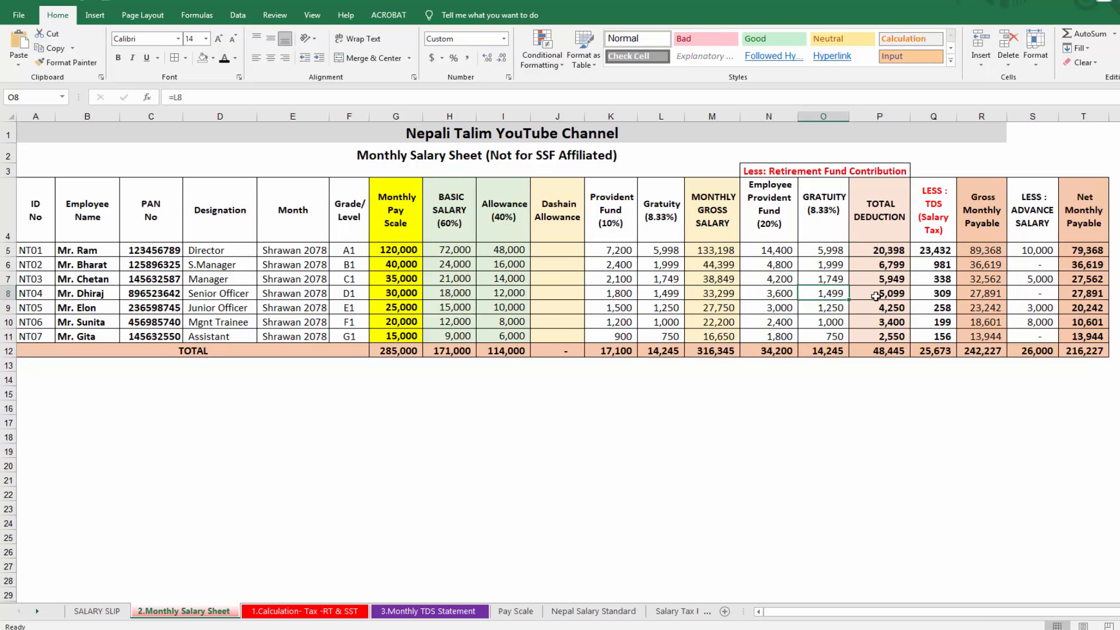
click(878, 297)
click(940, 295)
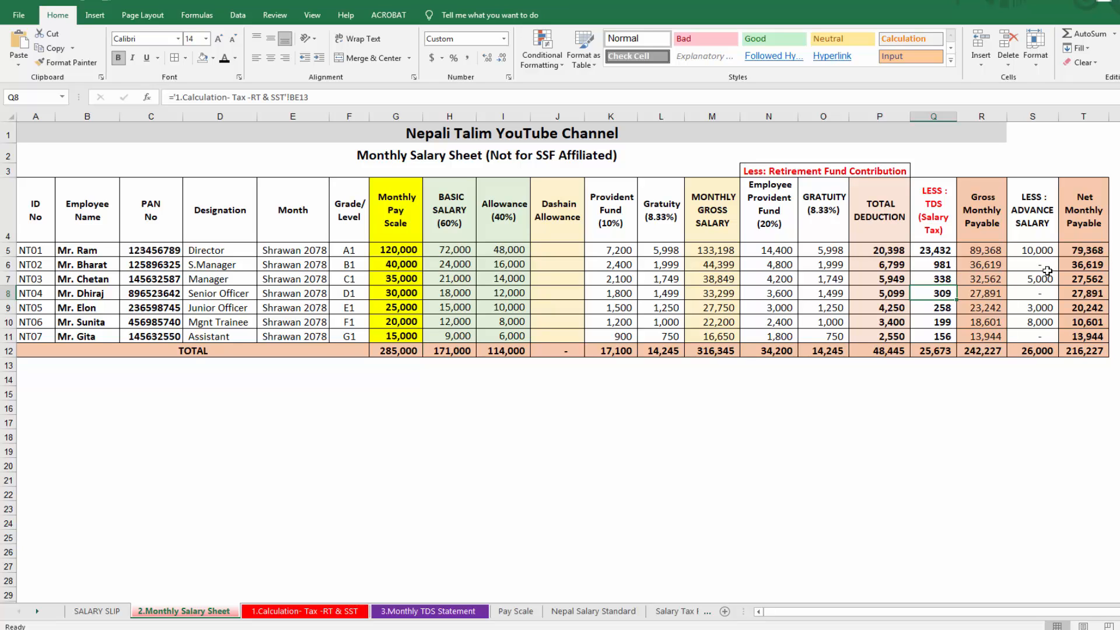
click(97, 611)
key(F2)
key(Left)
key(Left)
key(Left)
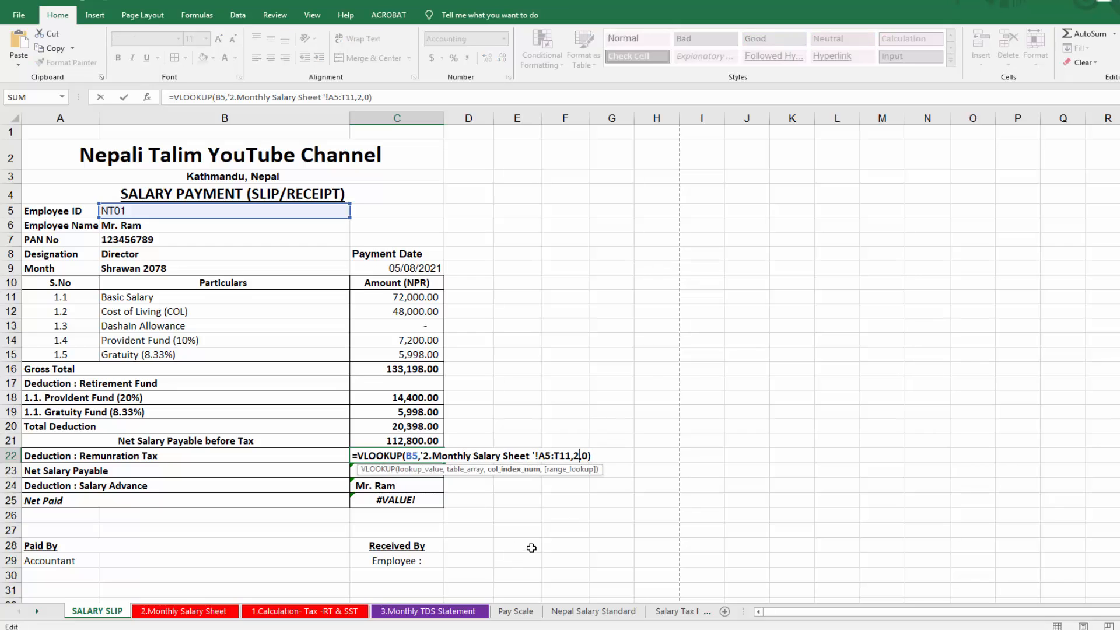
key(BackSpace)
text(17)
key(Return)
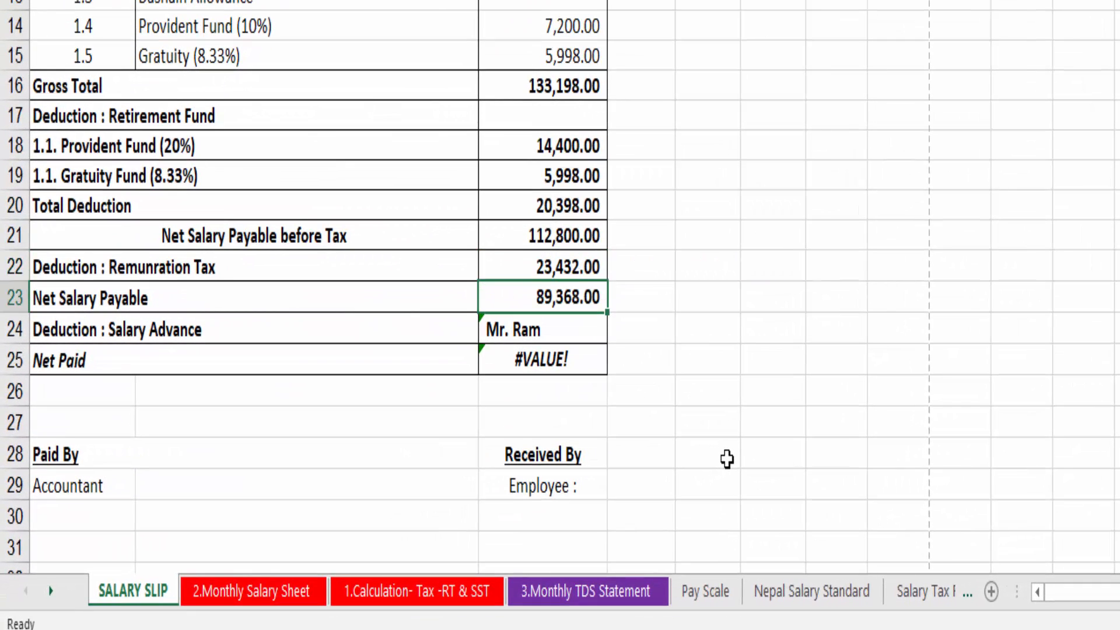
- Set the column index in the Salary Advance deduction cell C24's VLOOKUP to 19
key(Down)
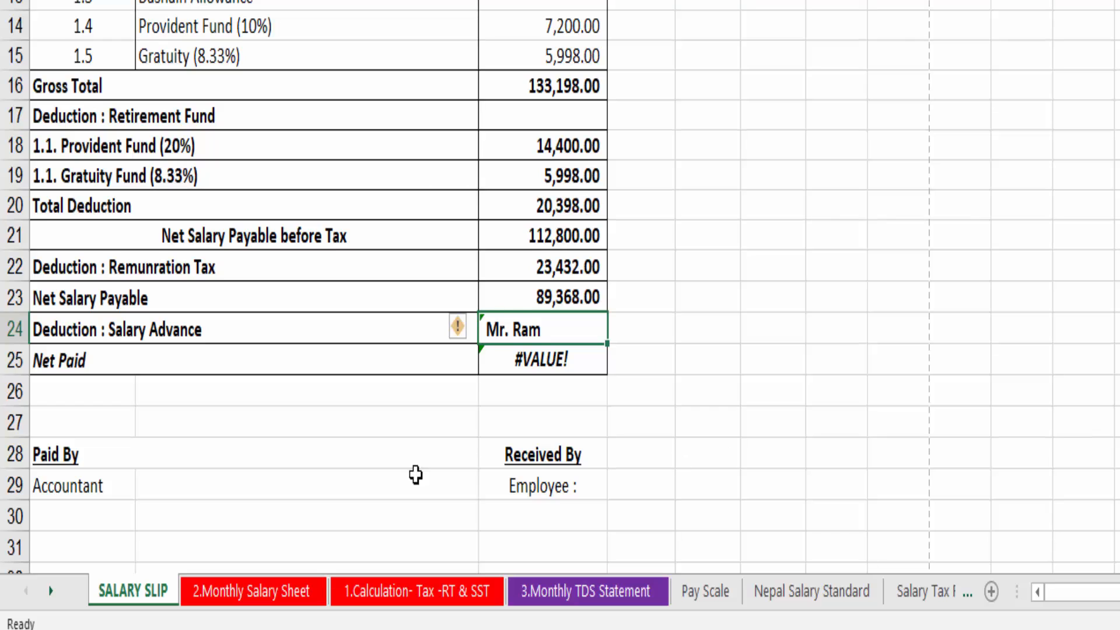
click(15, 328)
click(570, 327)
key(F2)
key(Left)
key(Left)
key(Left)
key(BackSpace)
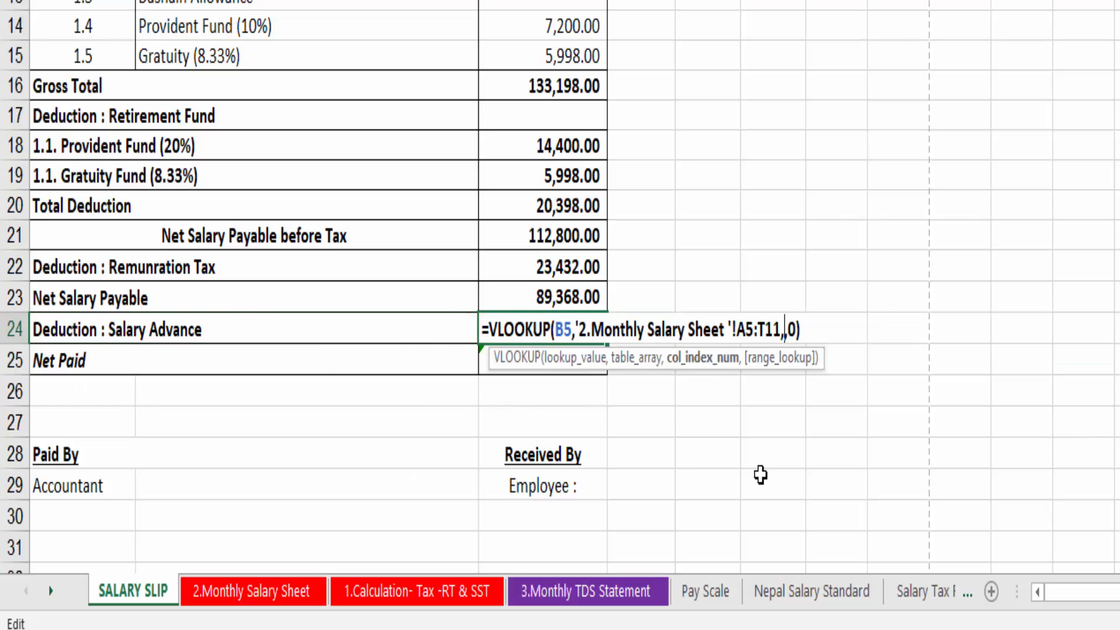
text(19)
key(Return)
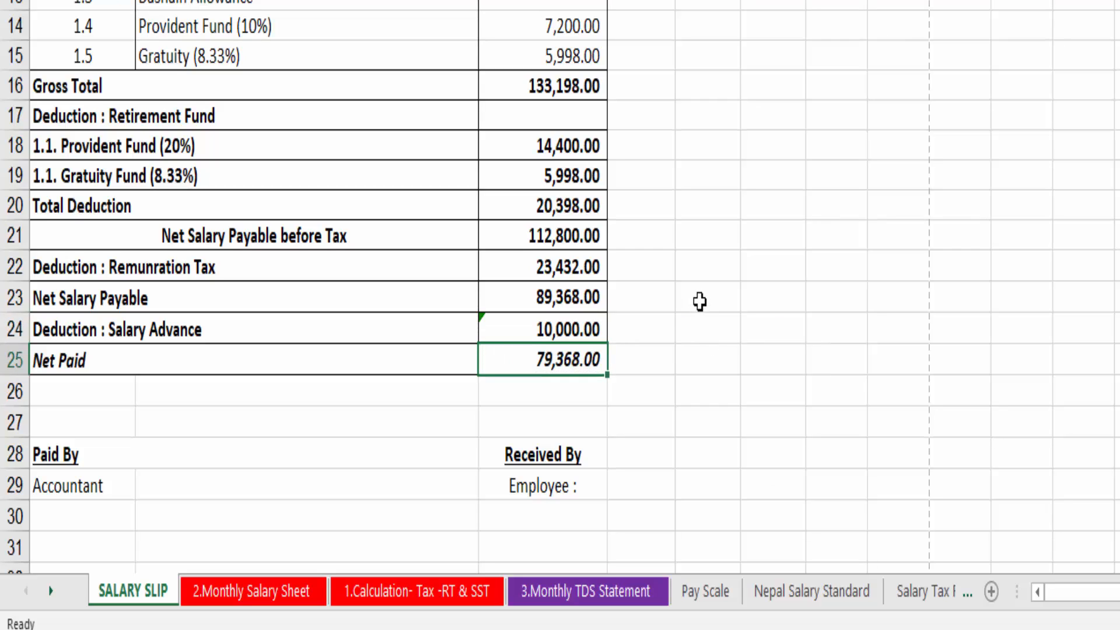
- Compare the slip's Net Paid amount in C25 with employee NT01's Net Monthly Payable in the Monthly Salary Sheet
click(559, 327)
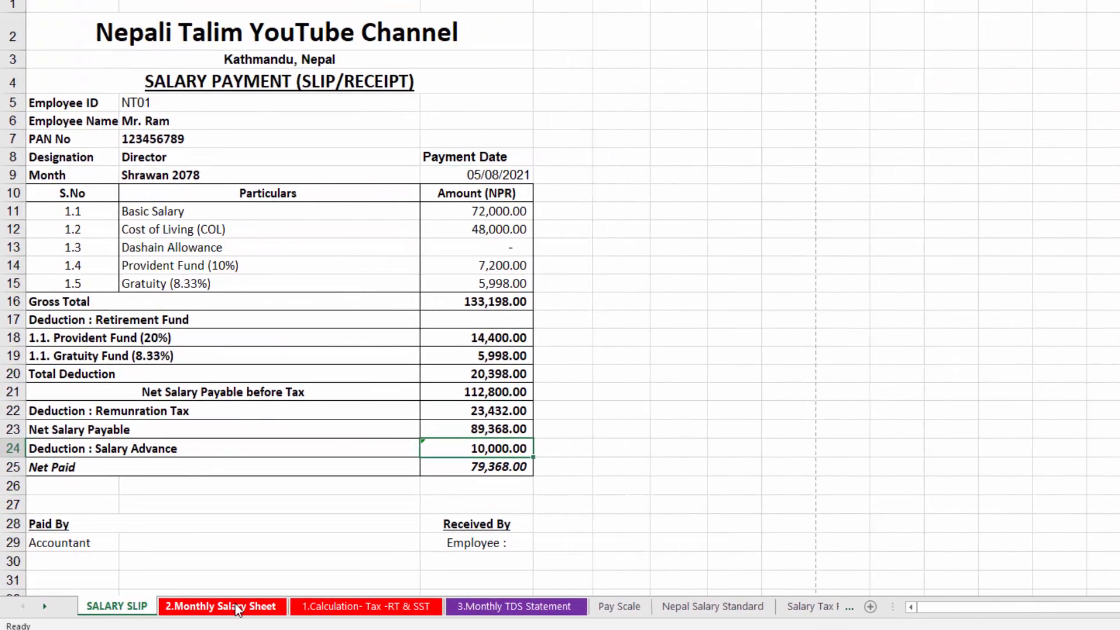
click(257, 601)
click(1092, 153)
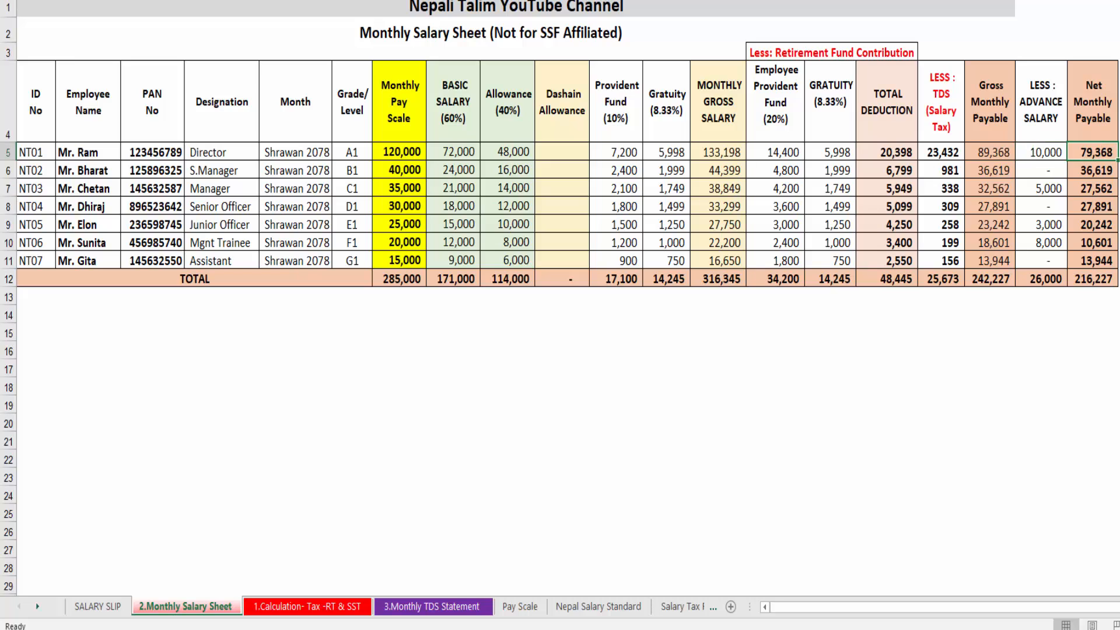
click(98, 606)
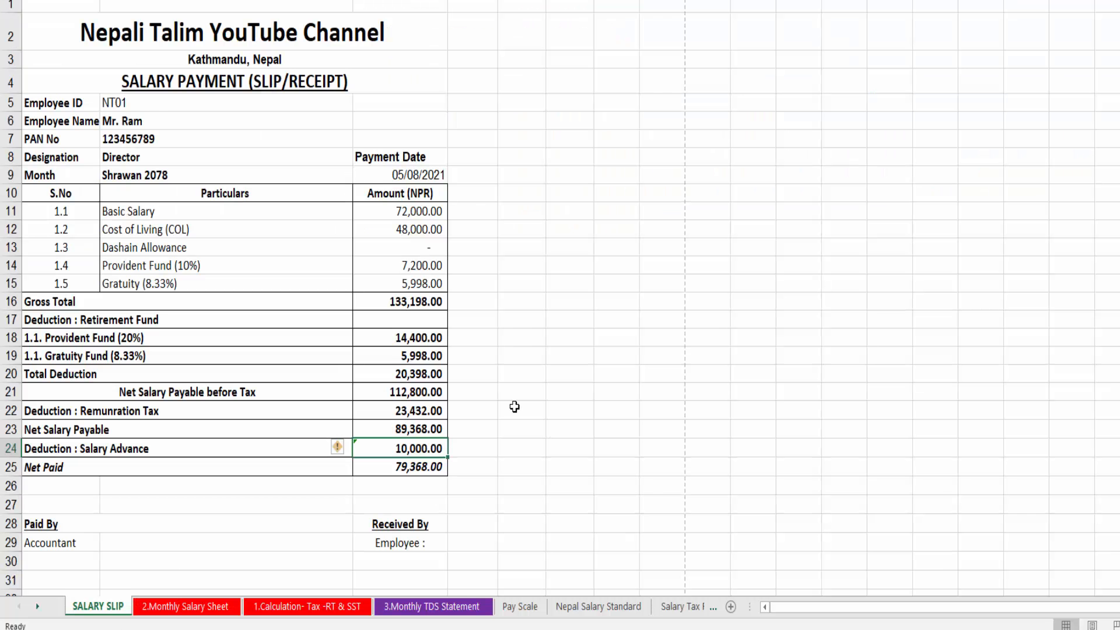
key(Down)
- Ignore the inconsistent formula error flagged on the Salary Advance cell C24
click(251, 105)
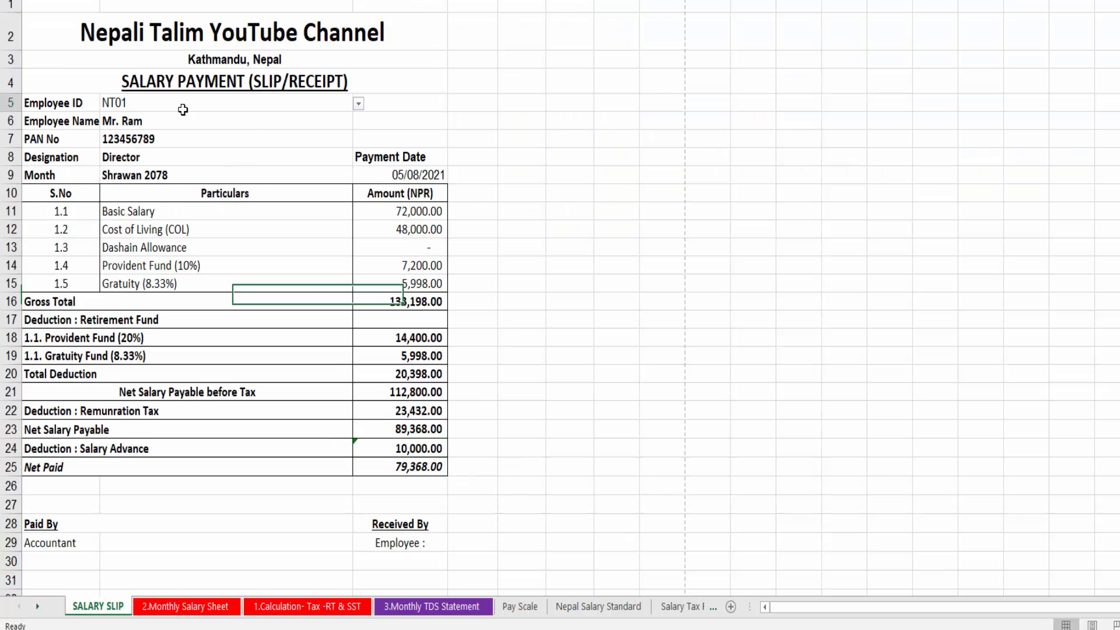
click(366, 447)
click(341, 448)
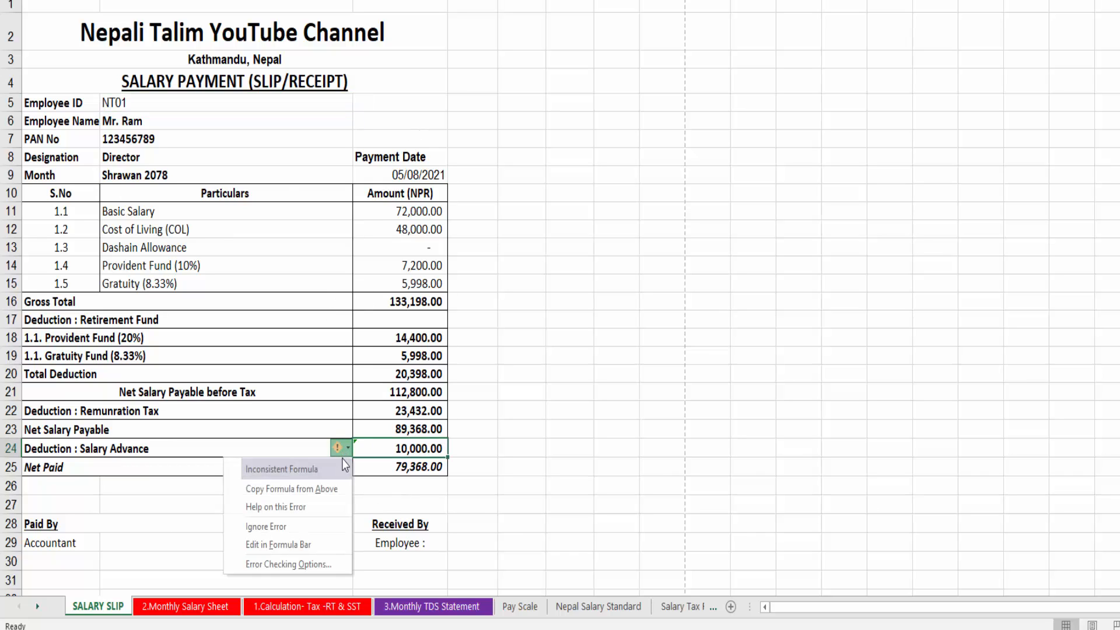
click(318, 524)
click(662, 503)
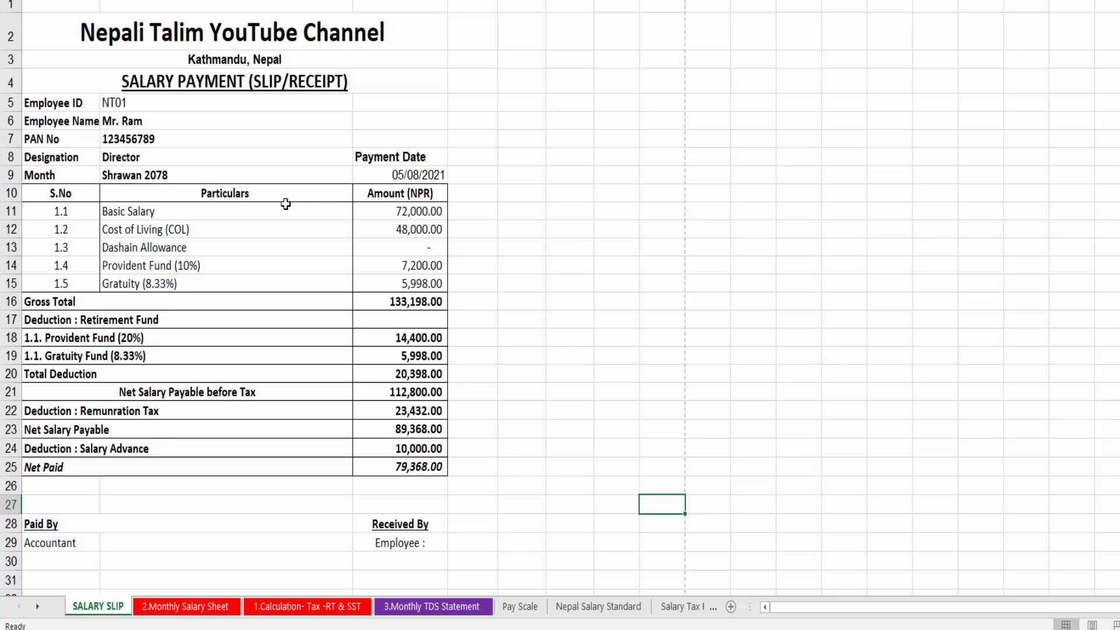
- Test the slip's link by setting NT01's Basic Salary in H5 to 0, checking the slip, and undoing the change
click(176, 608)
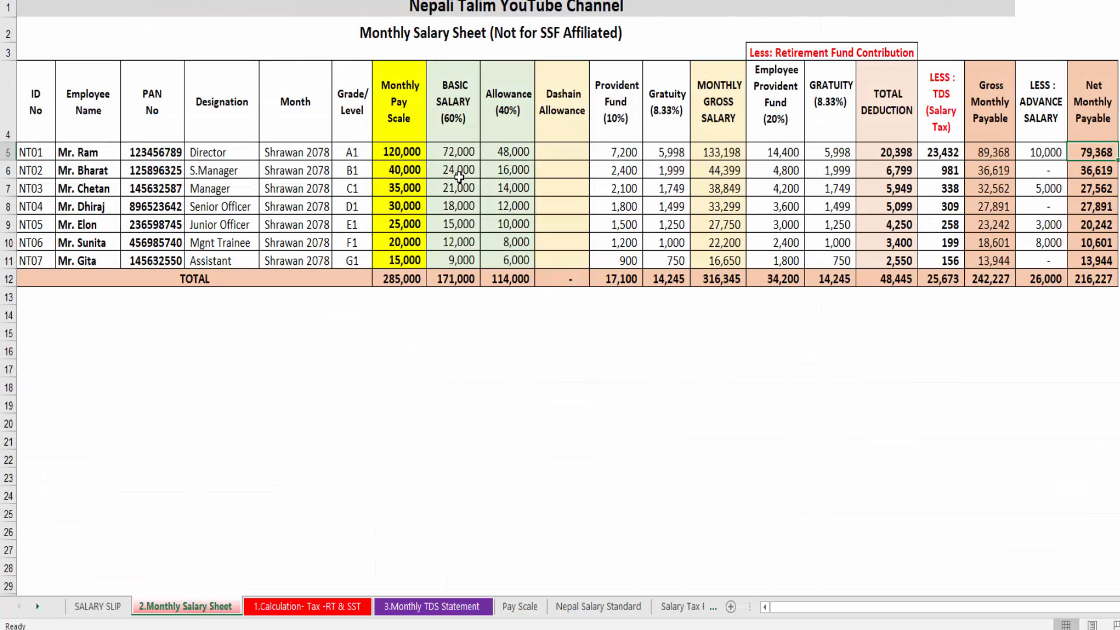
click(458, 153)
text(0)
key(Return)
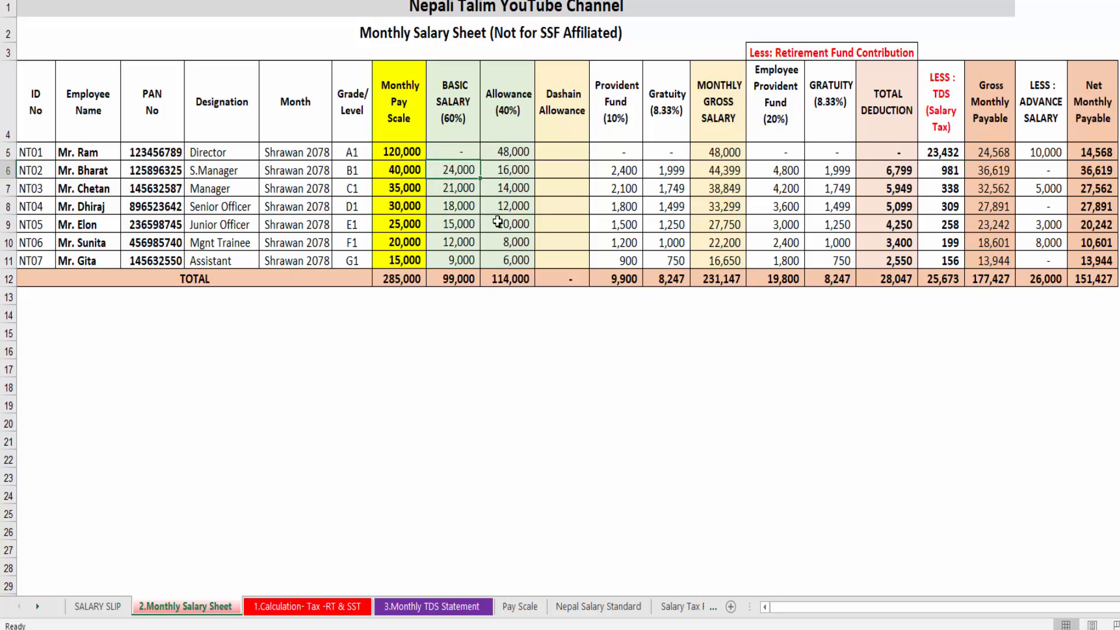
click(98, 607)
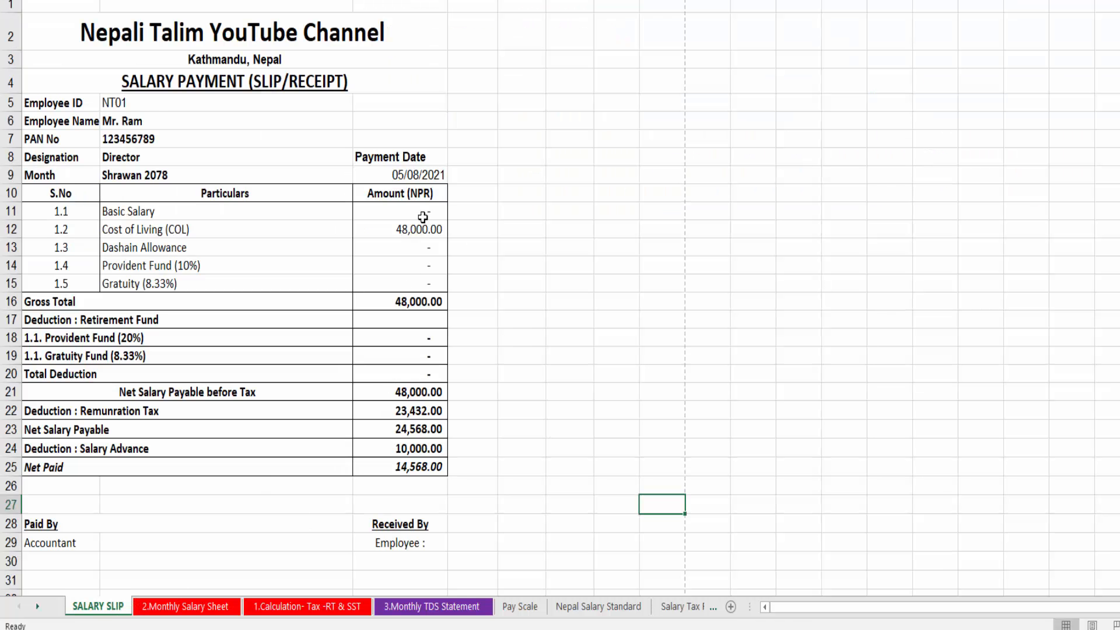
click(214, 609)
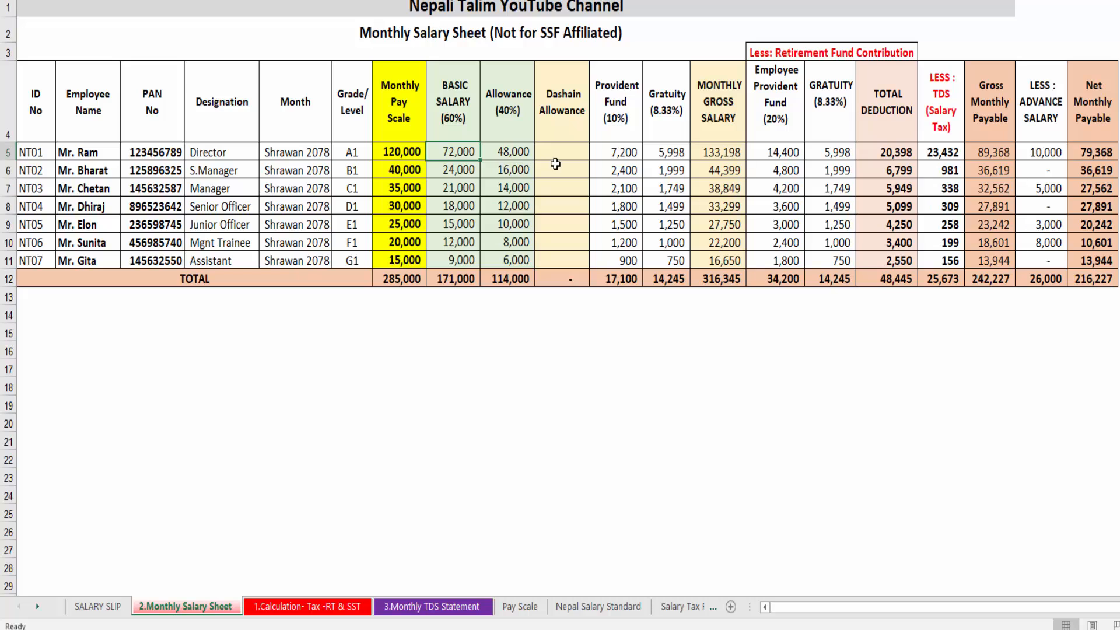
click(98, 606)
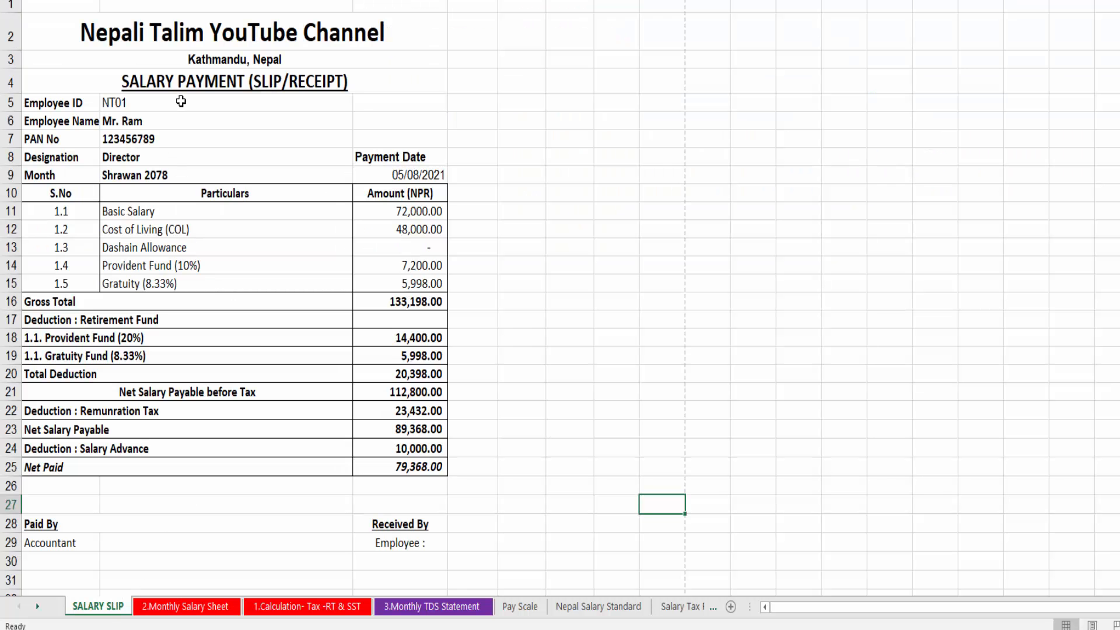
- Fill the Employee ID drop-down cell B5 with a light orange background colour
click(132, 103)
click(214, 0)
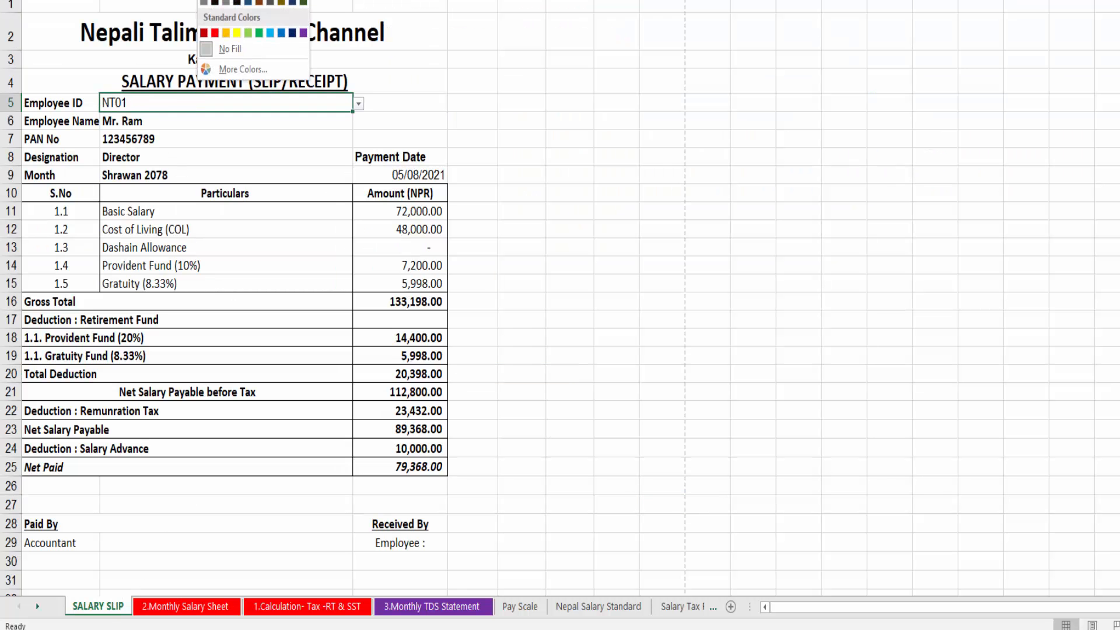
click(259, 0)
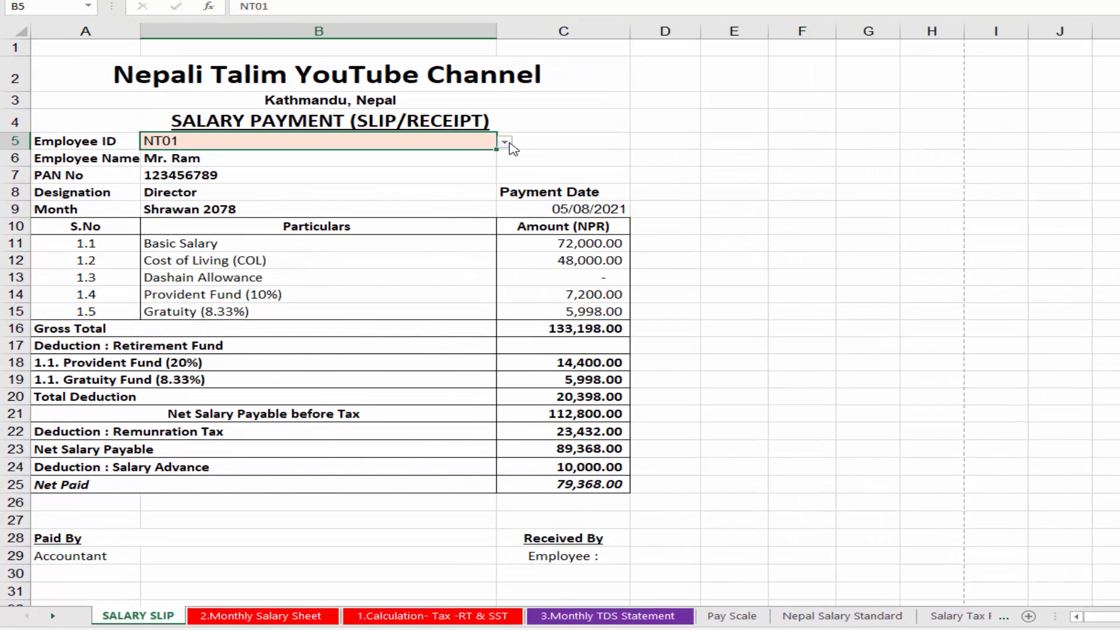
- Choose employee NT02 in B5 and compare the slip's Net Paid in C25 with T6 in the Monthly Salary Sheet
click(505, 142)
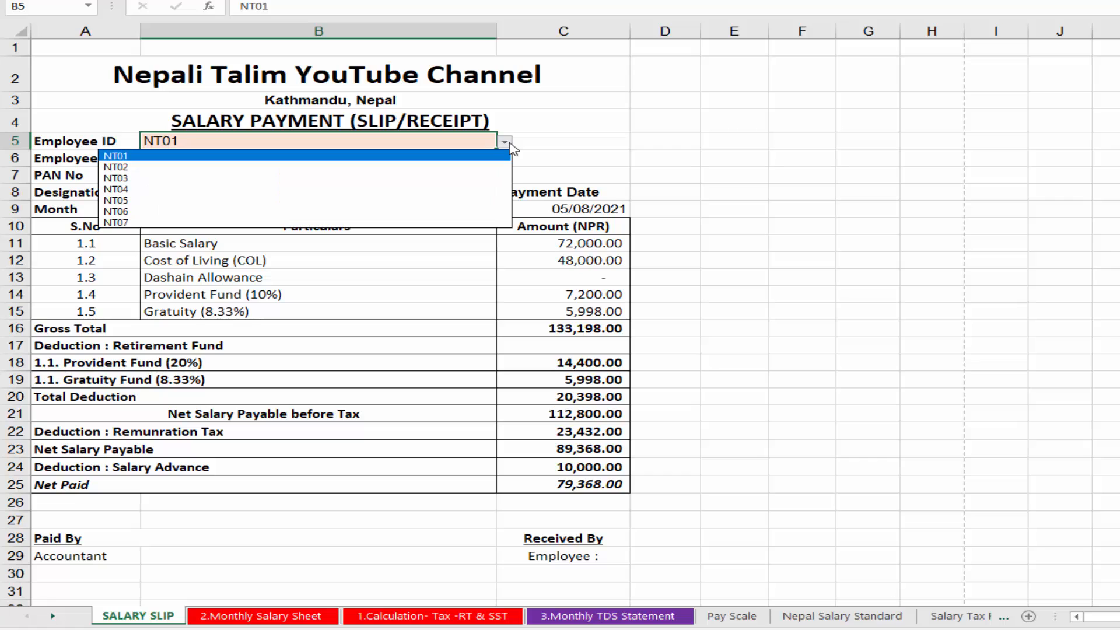
click(486, 167)
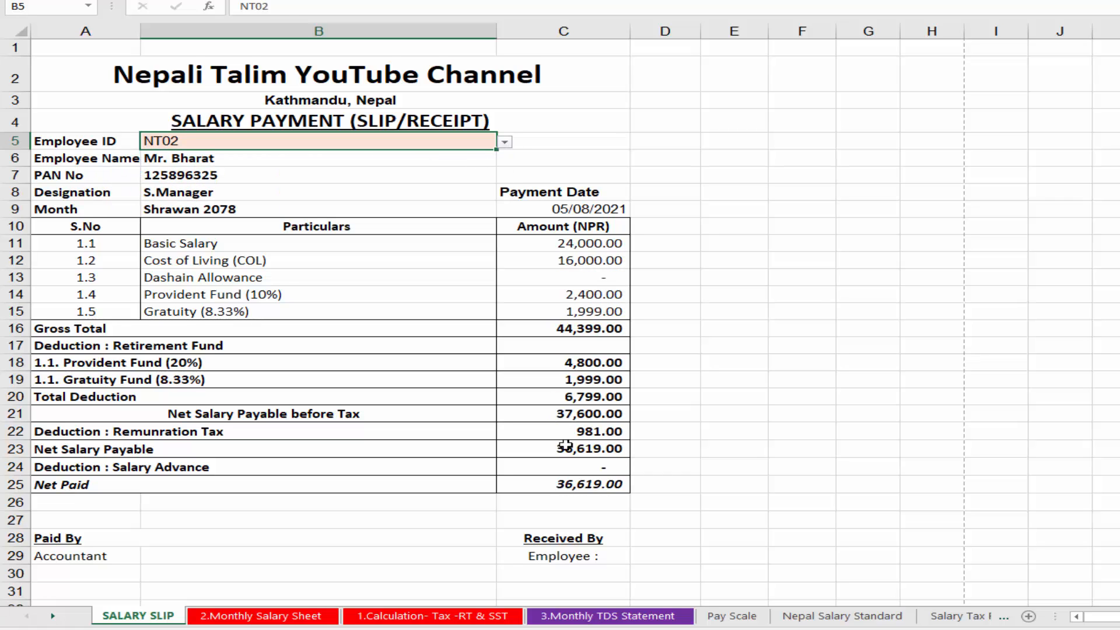
click(563, 484)
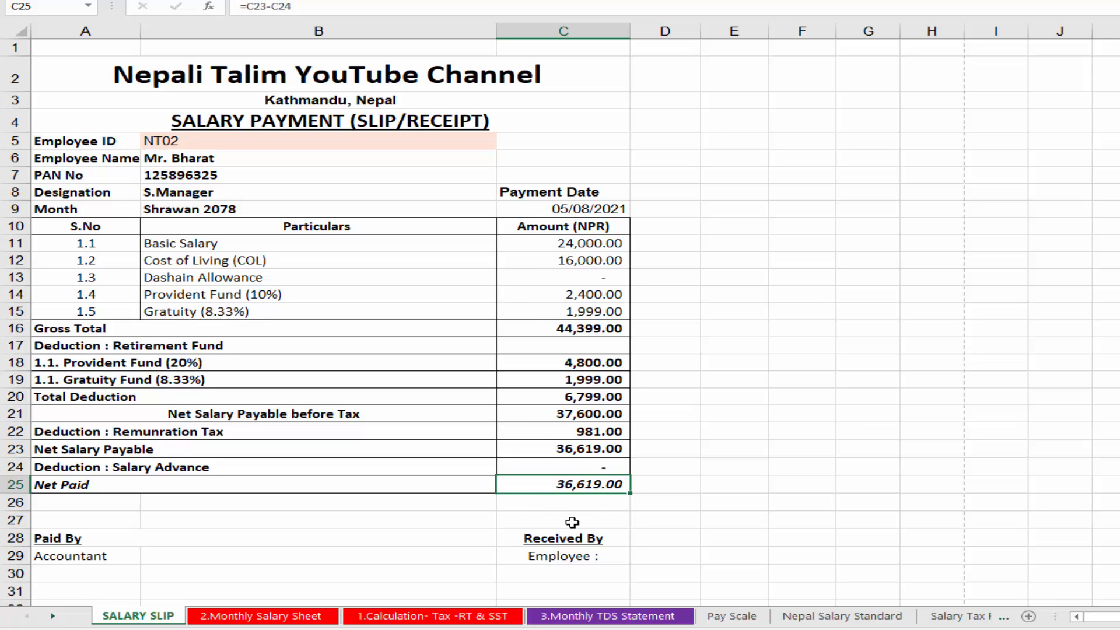
click(265, 618)
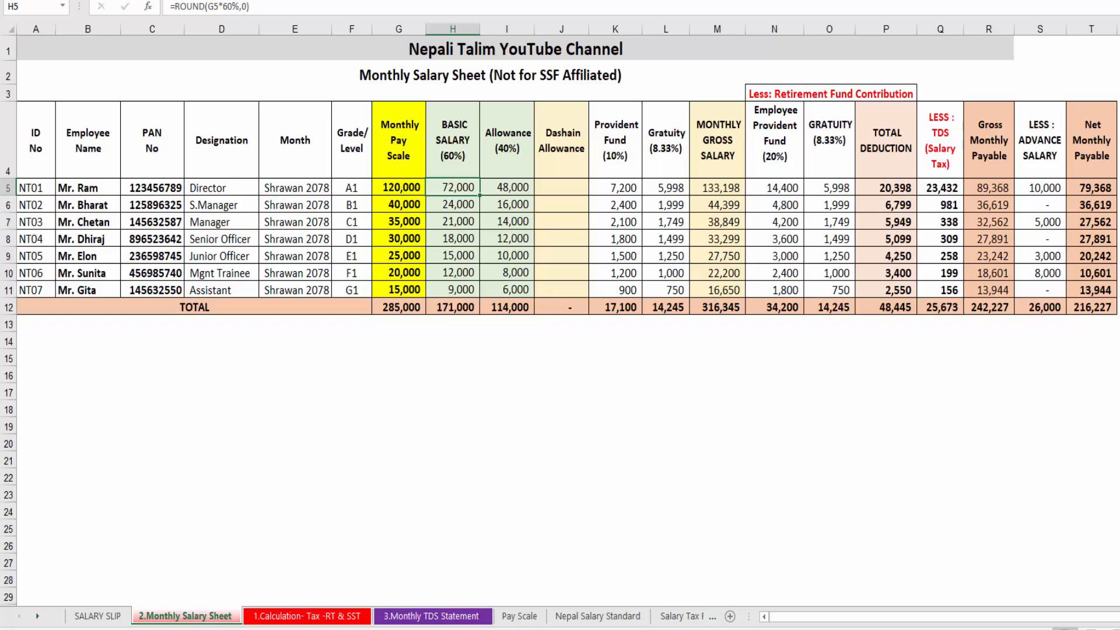
click(1107, 205)
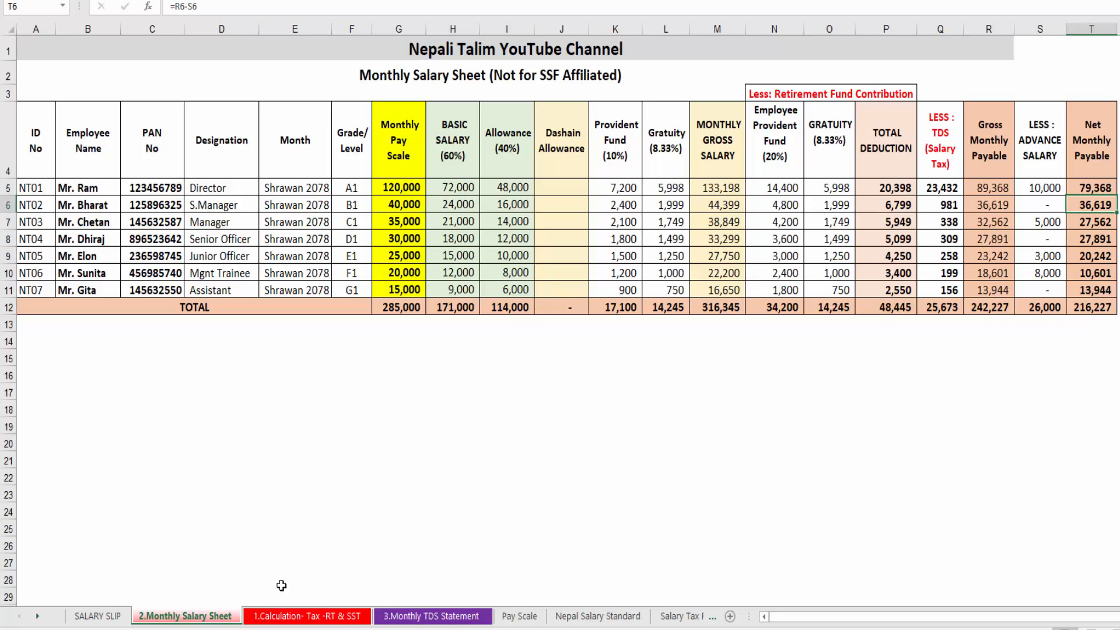
- Return to the slip, choose NT05 in B5, and compare its Net Paid amount with T9 in the Monthly Salary Sheet
click(93, 615)
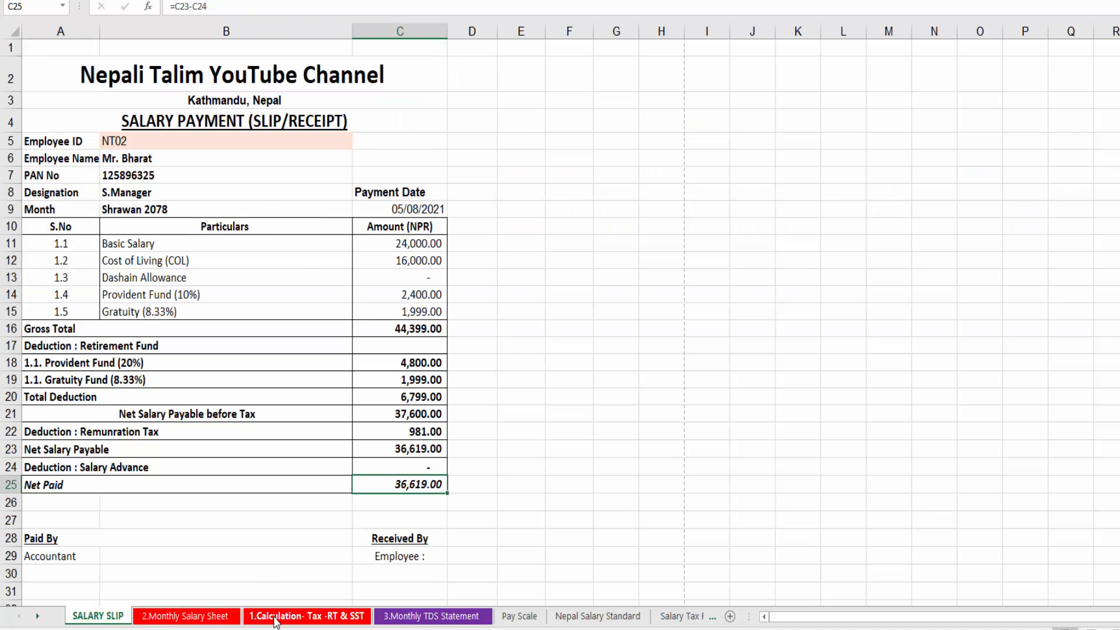
click(332, 145)
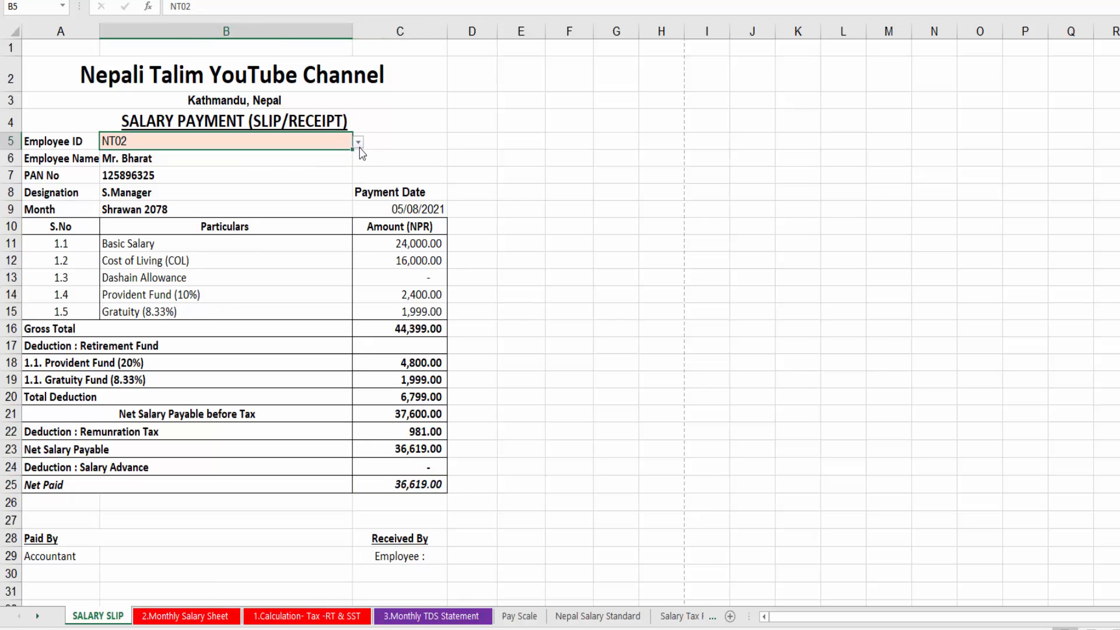
click(358, 142)
click(323, 208)
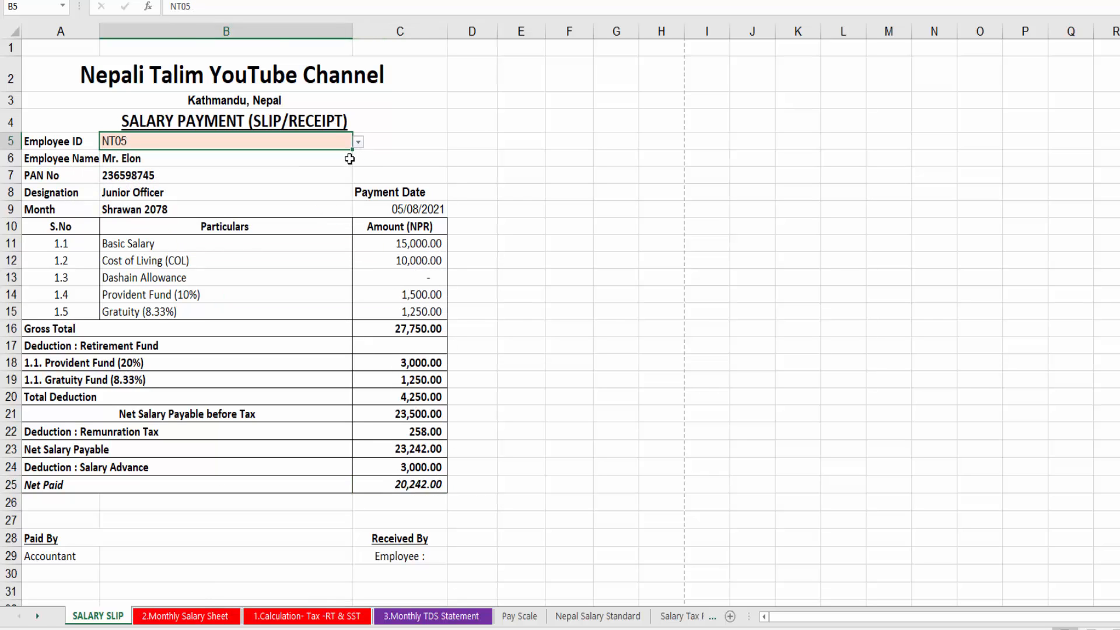
click(403, 485)
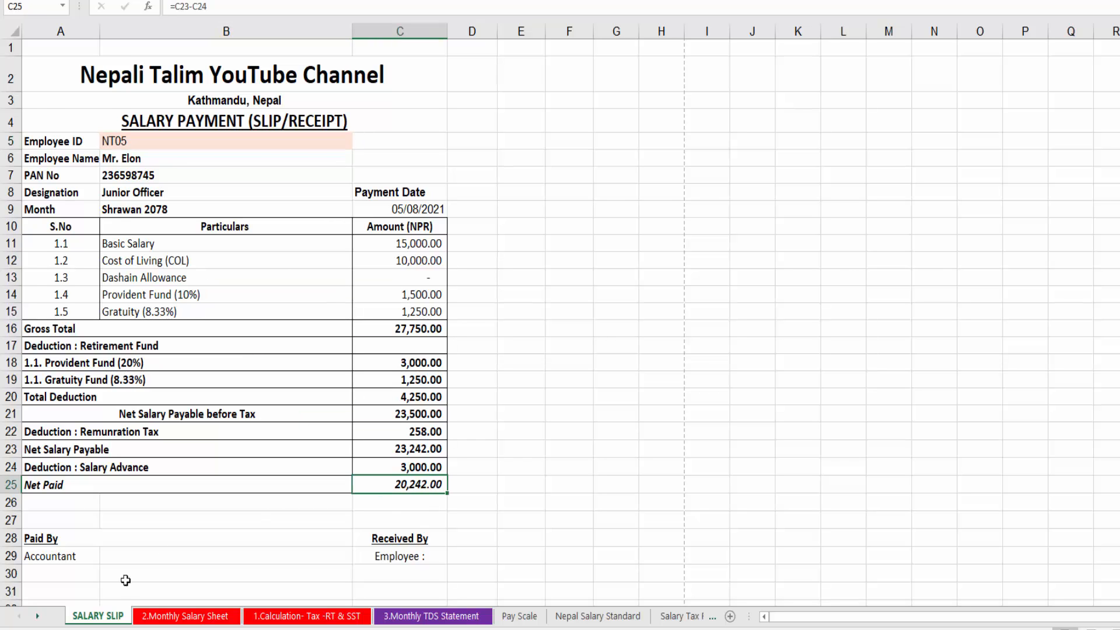
click(178, 616)
key(Down)
key(Down)
key(Down)
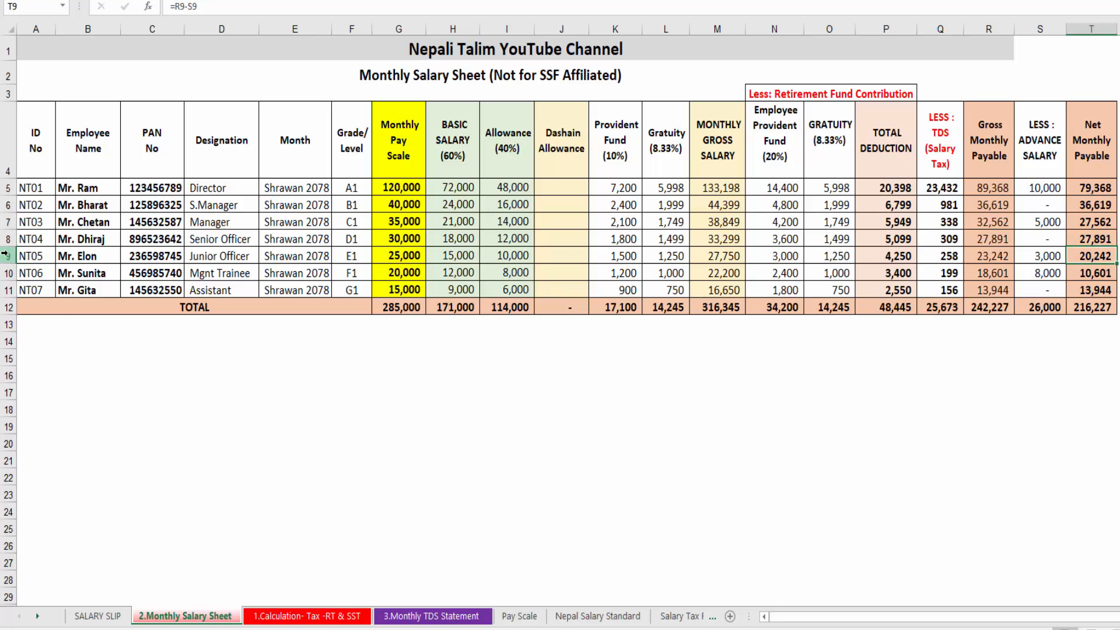
click(7, 256)
click(1089, 258)
- Test the slip's Employee ID drop-down in B5 with NT03 and NT05, ending on NT06
click(98, 615)
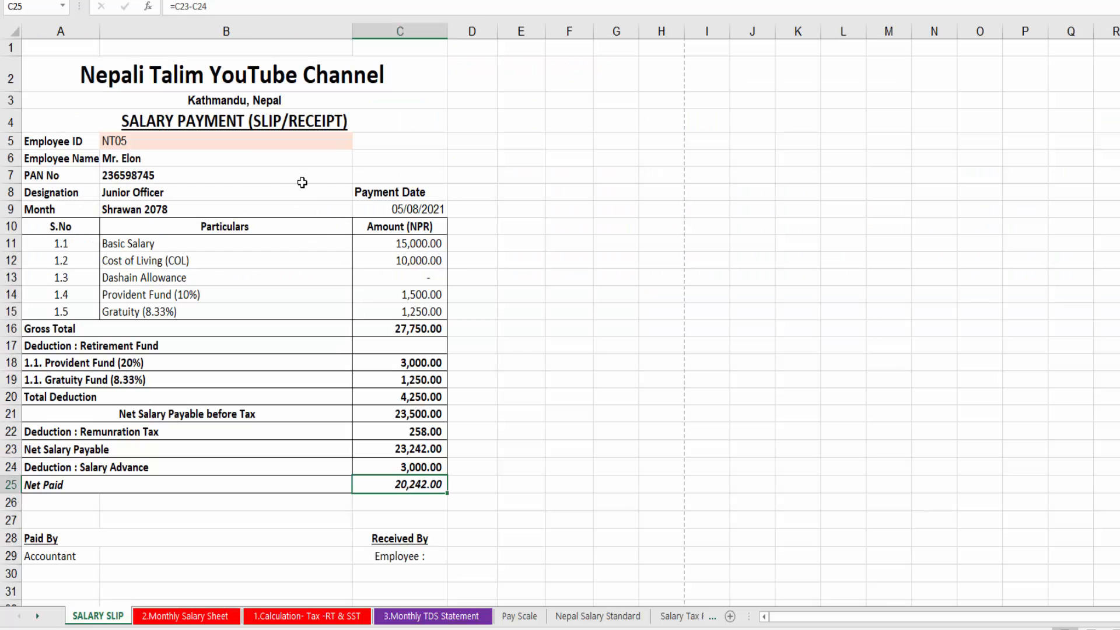
click(244, 142)
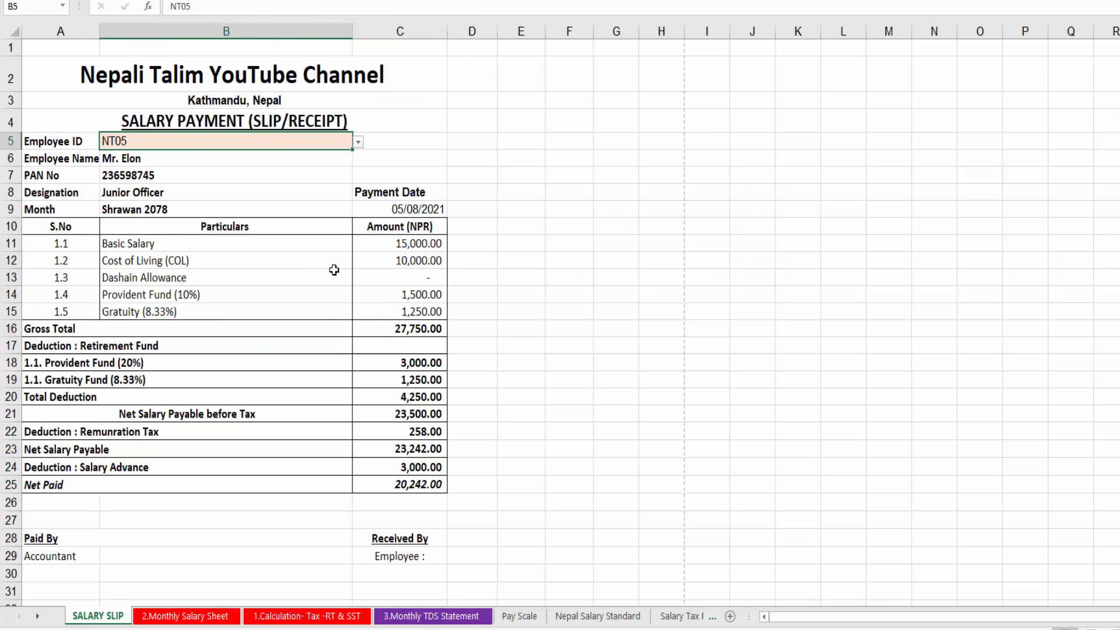
click(357, 144)
click(322, 178)
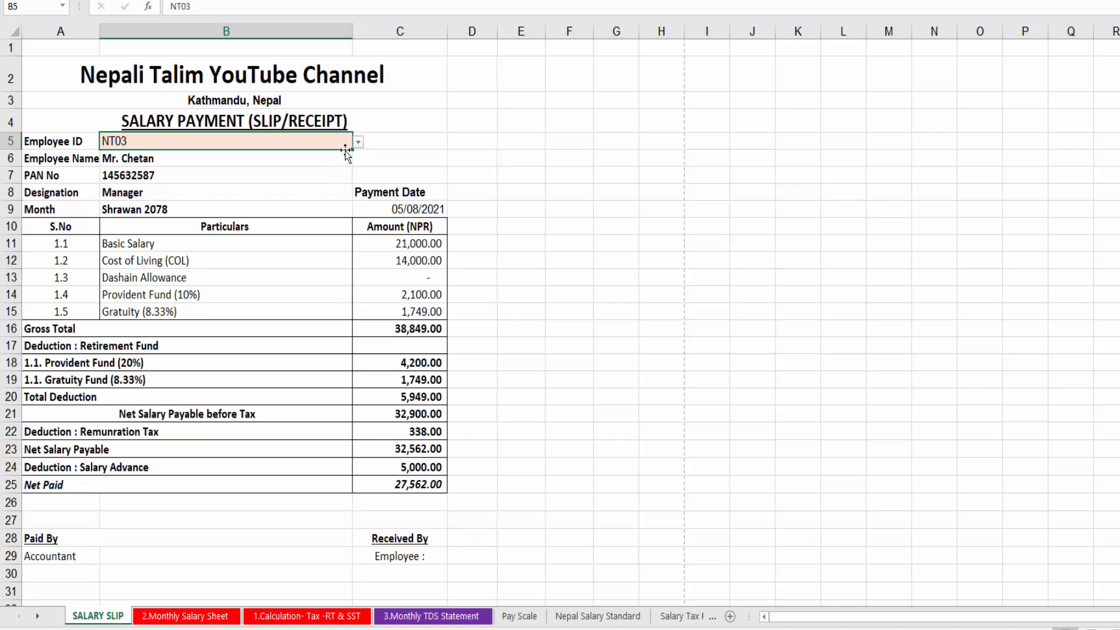
click(357, 143)
click(324, 200)
click(358, 143)
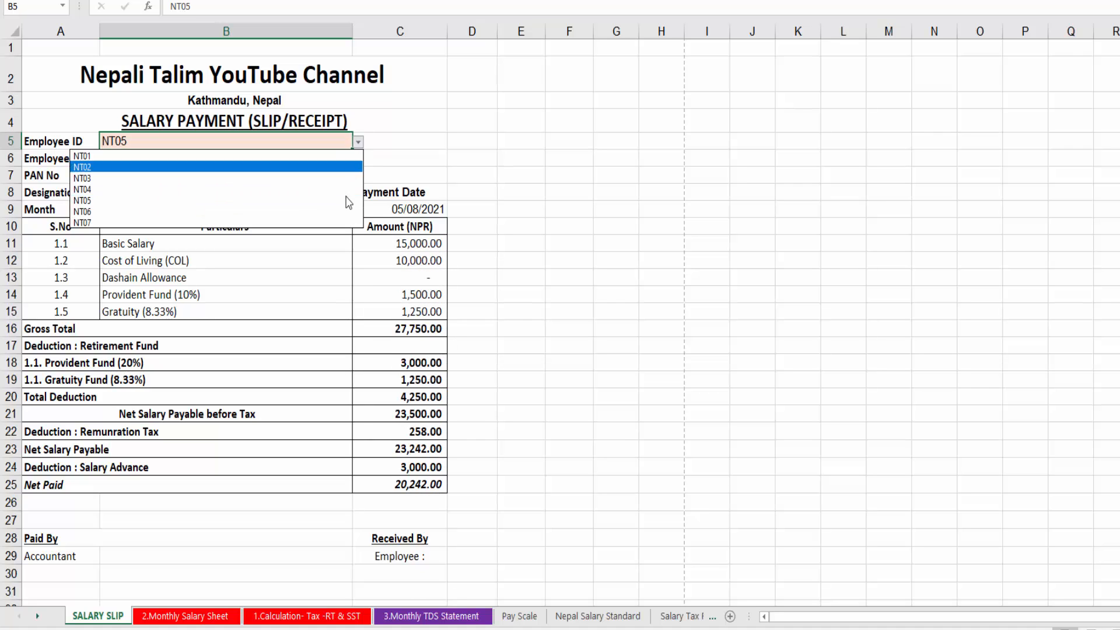
click(344, 200)
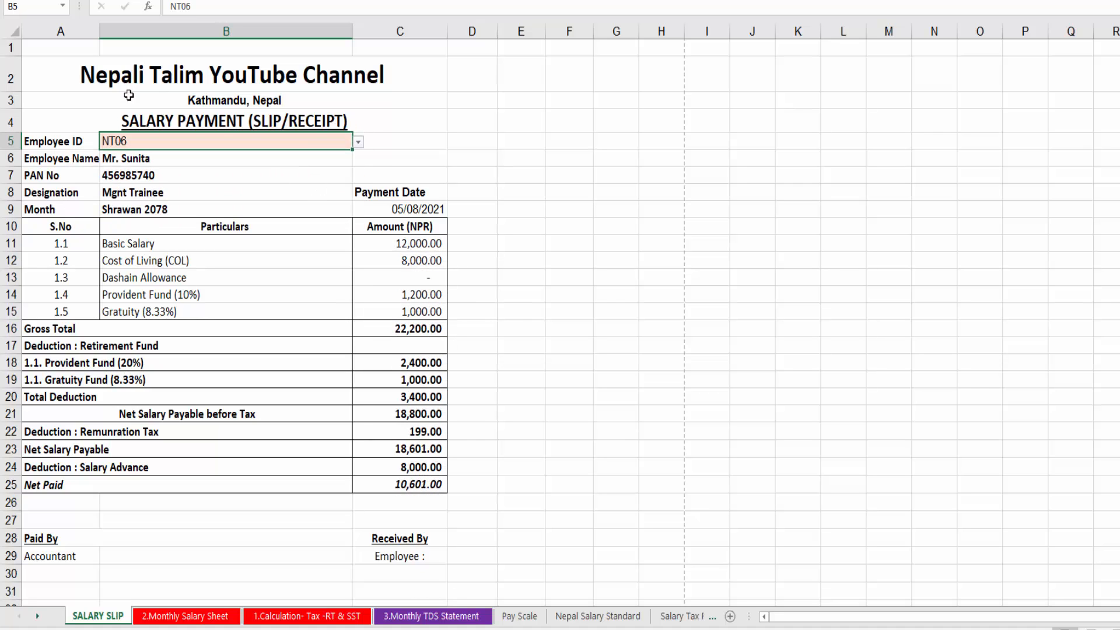
click(367, 154)
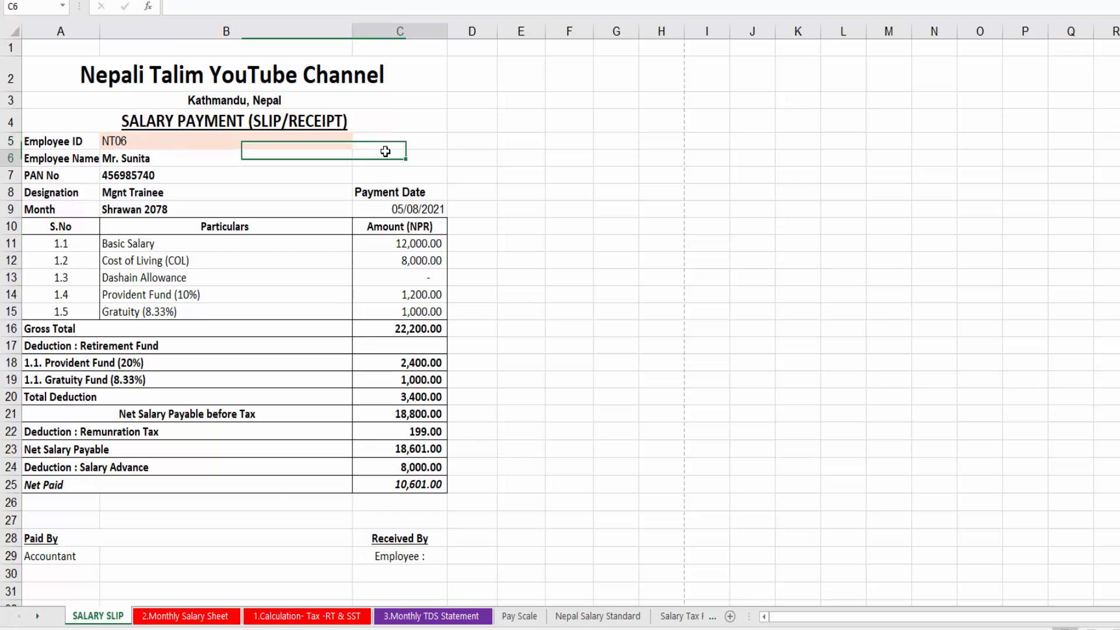
click(116, 130)
click(271, 144)
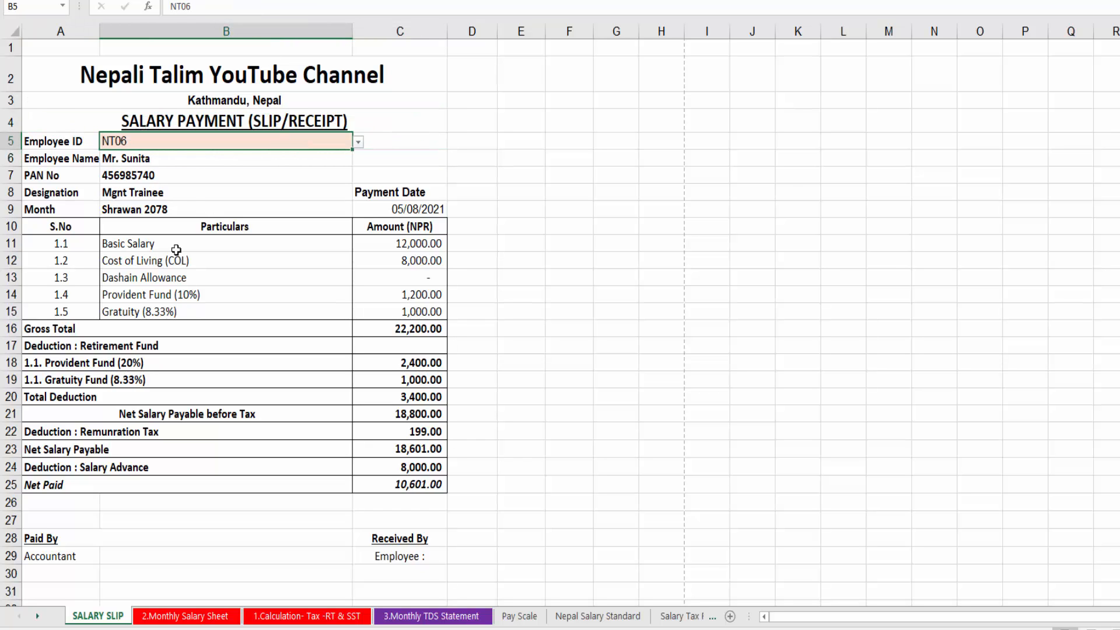
- Fill the entire SALARY SLIP sheet with white to hide its gridlines
click(17, 31)
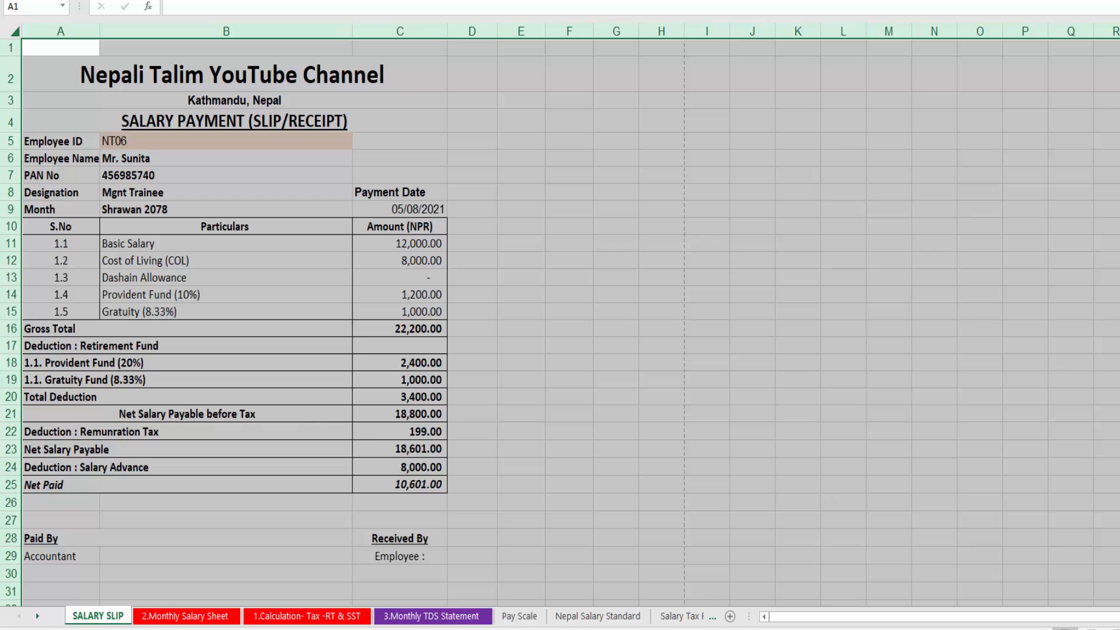
click(215, 0)
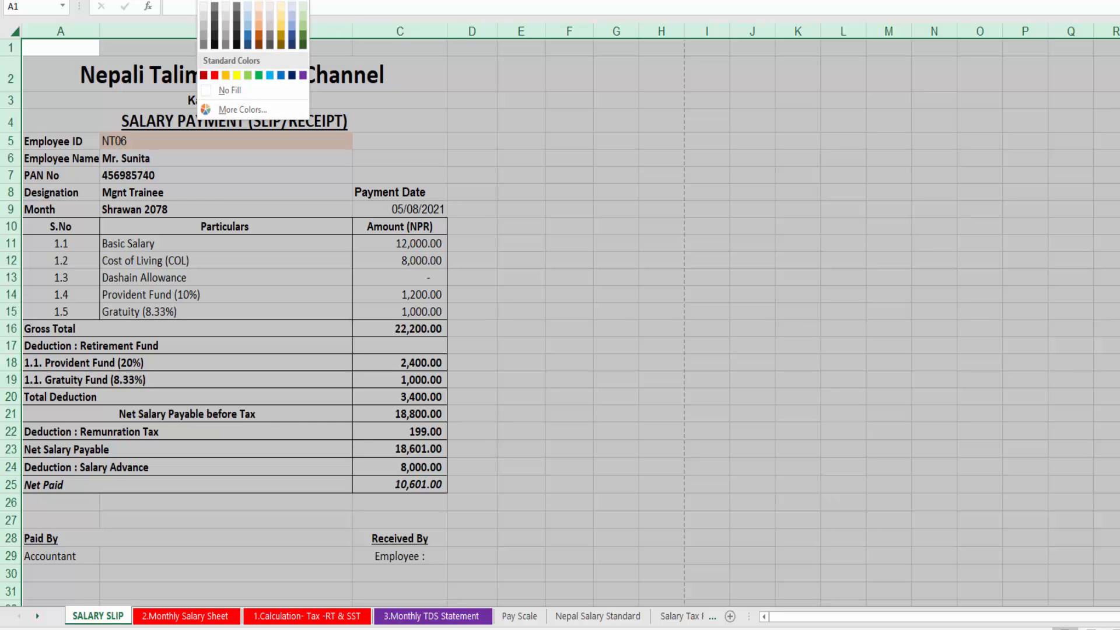
click(204, 5)
click(519, 262)
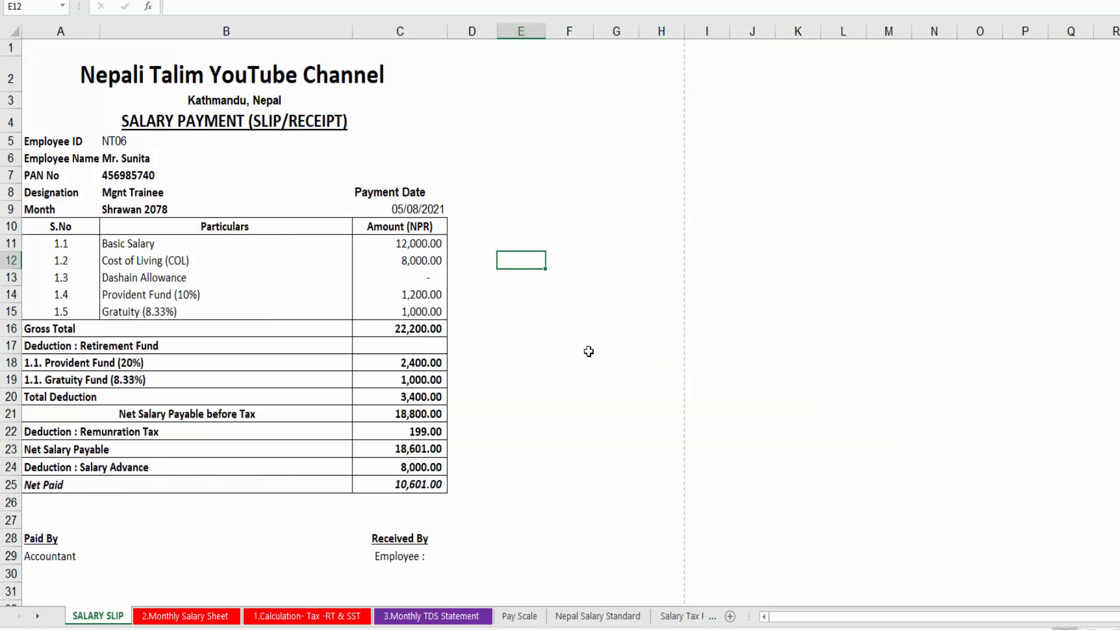
- Fill the table header row A10:C10 and the Gross Total row 16 with light orange
drag(59, 227, 443, 226)
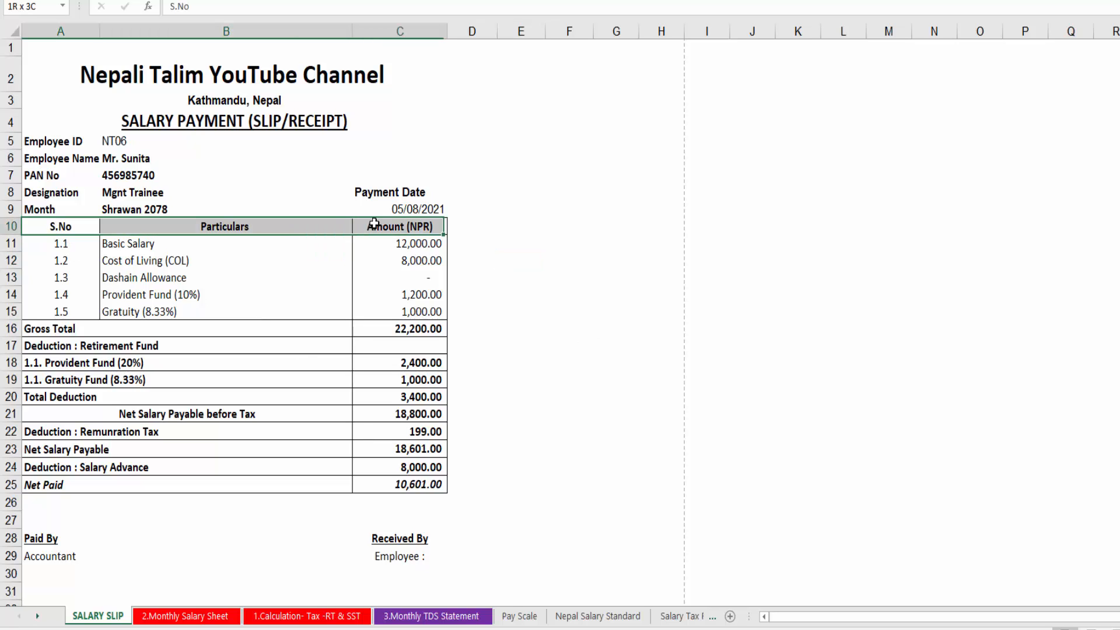
click(215, 0)
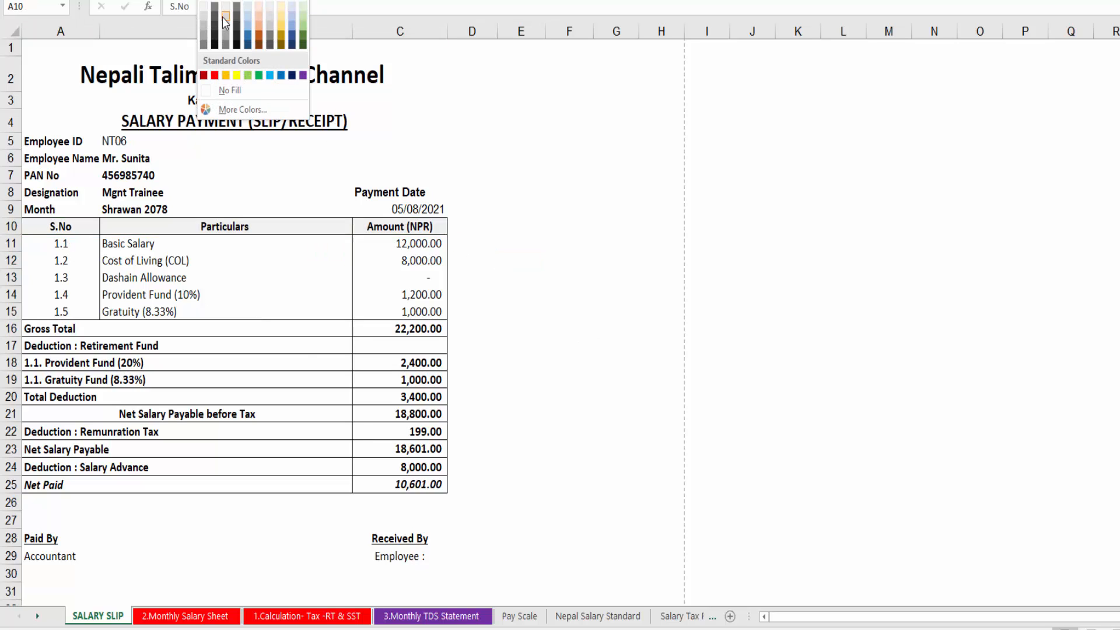
click(258, 8)
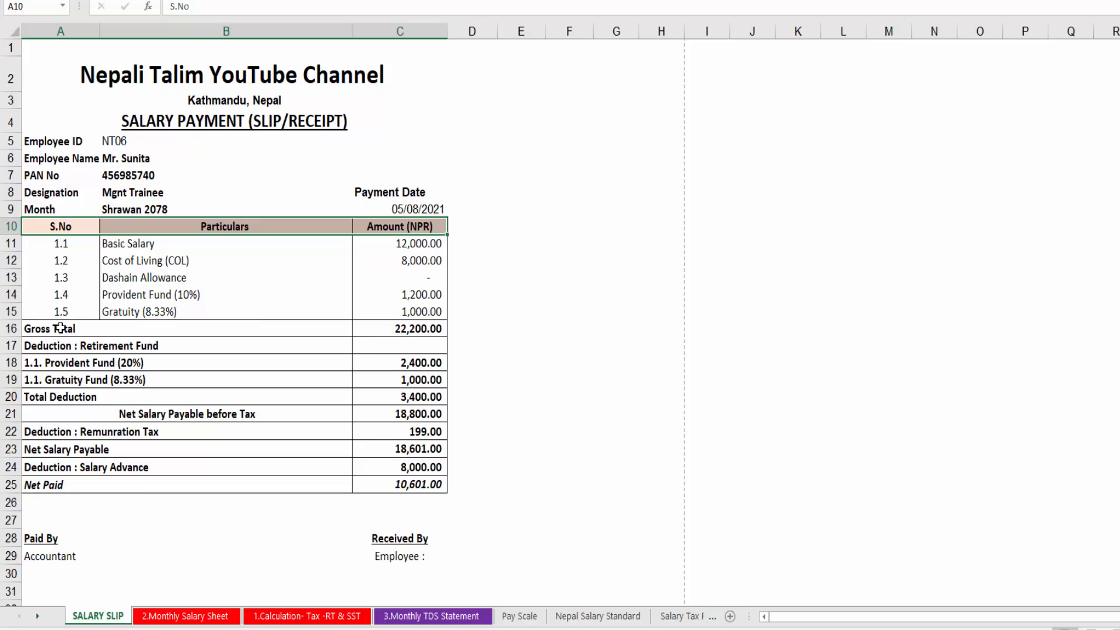
drag(130, 326, 406, 328)
key(F4)
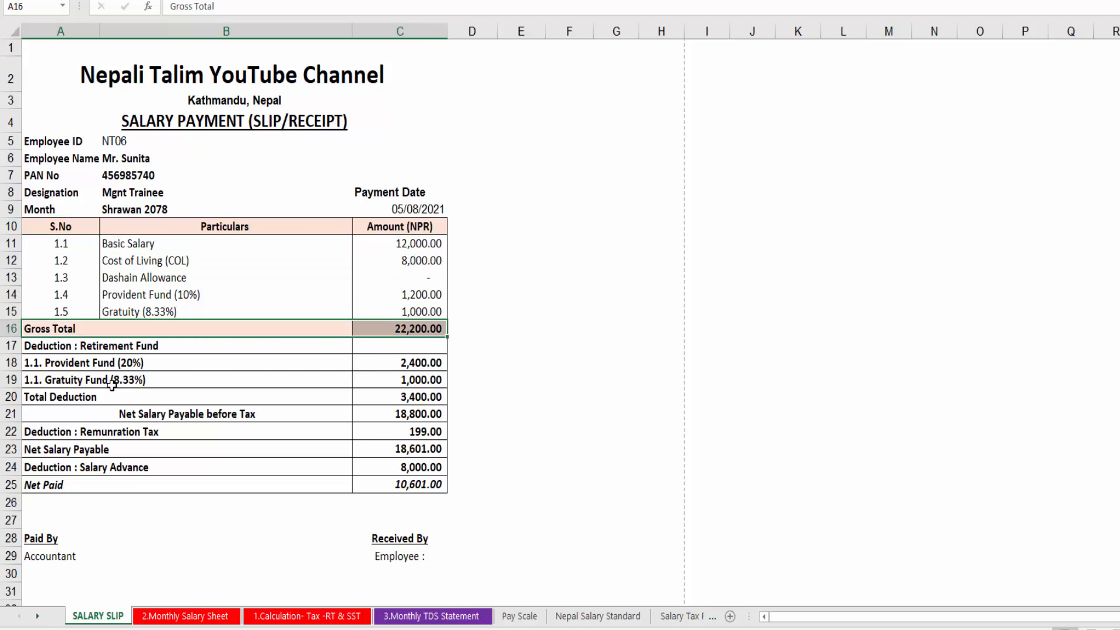
- Fill the Total Deduction row 20 from column A to C with light grey
drag(99, 394, 399, 395)
key(F4)
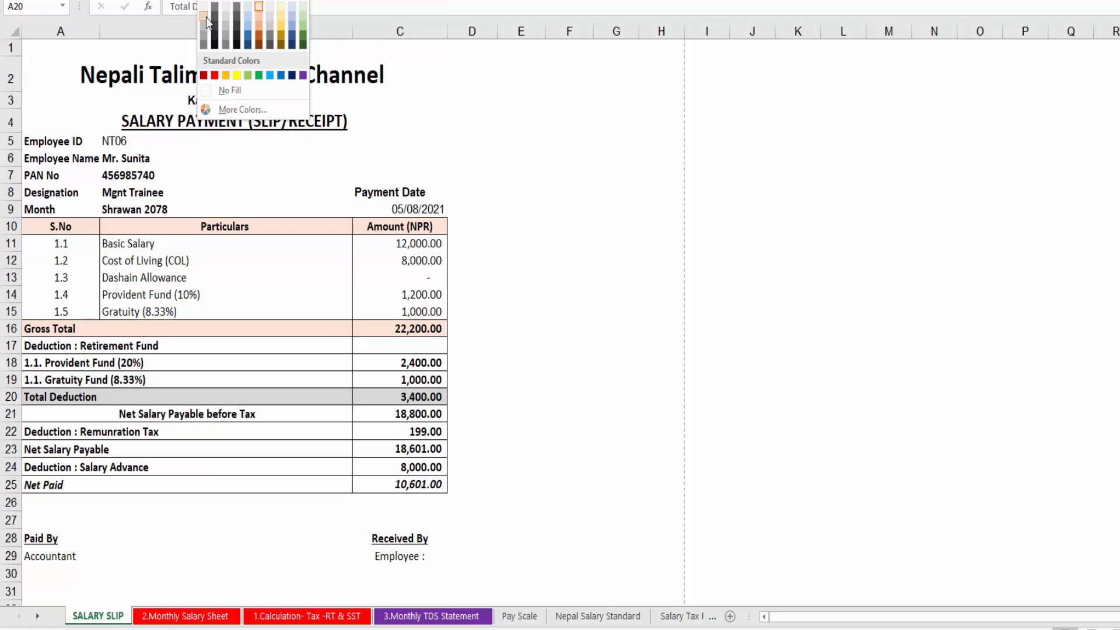
click(206, 16)
- Fill the Net Salary Payable before Tax row 21 and the Net Salary Payable row 23 with light orange
drag(82, 420, 386, 415)
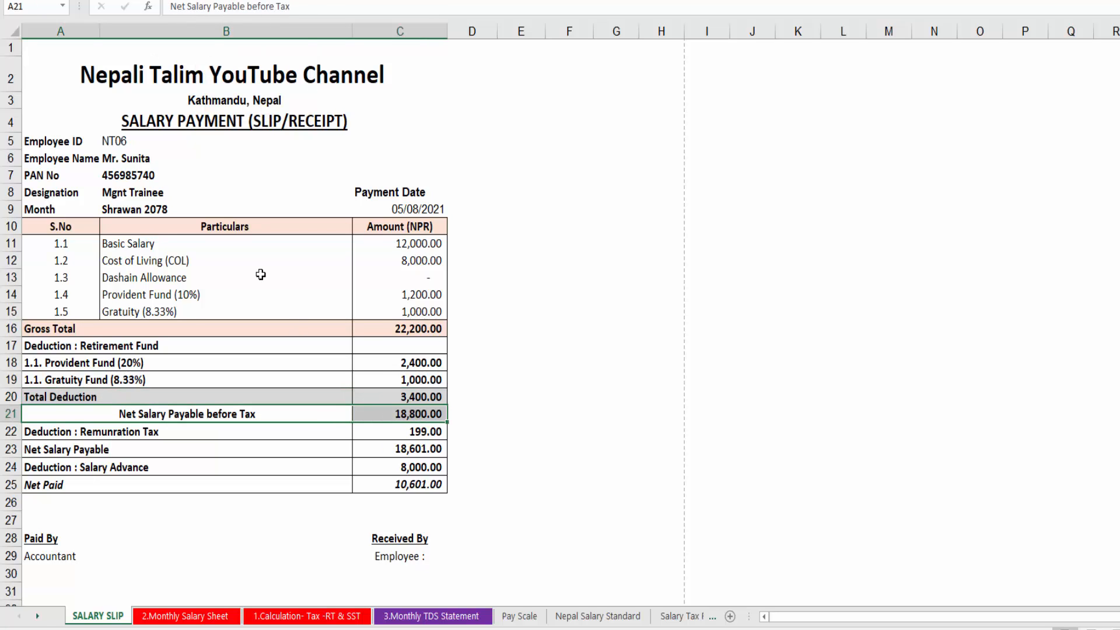
click(216, 1)
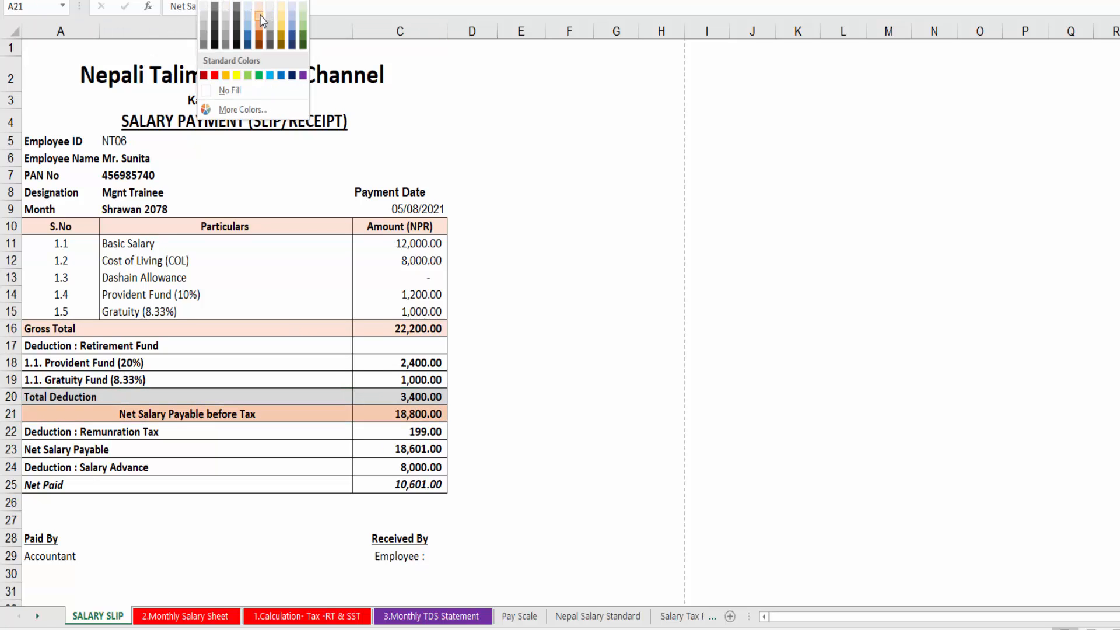
click(259, 8)
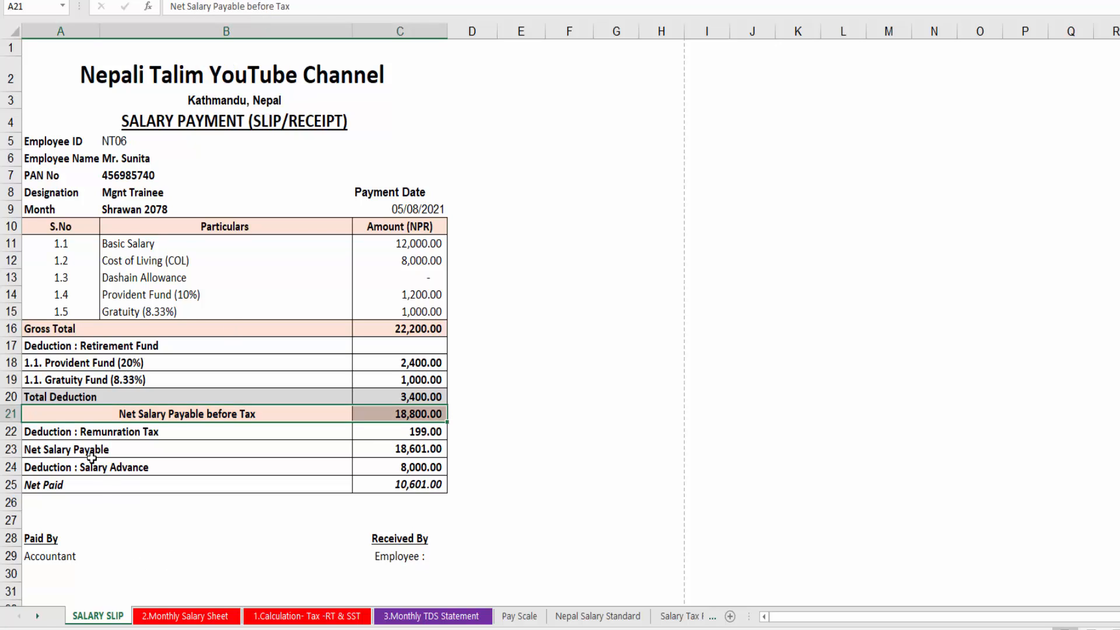
drag(77, 449, 378, 450)
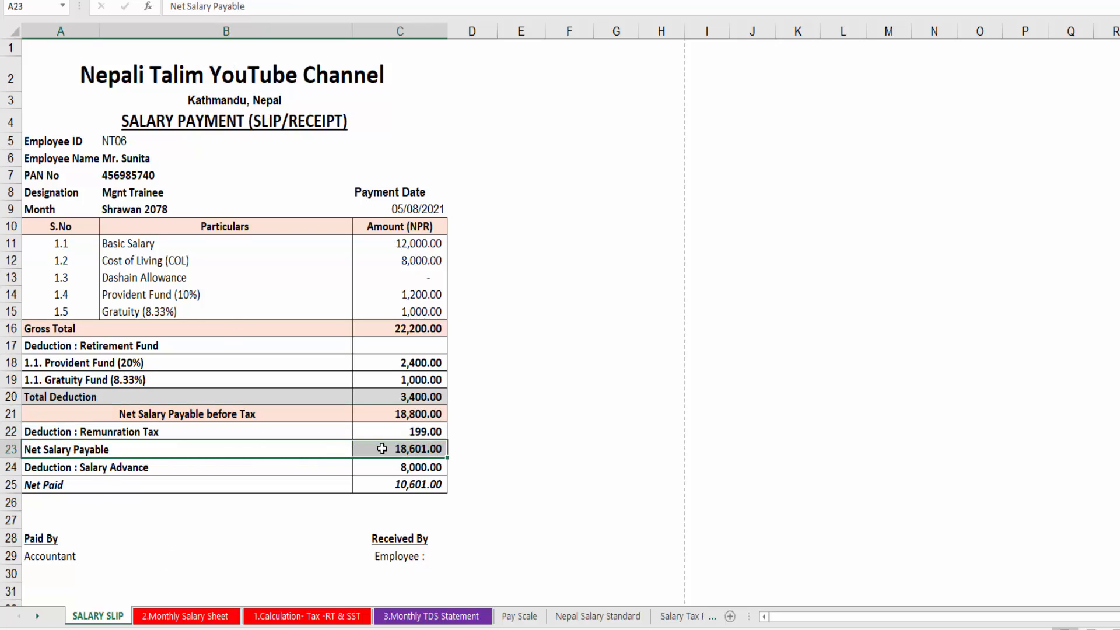
- Fill the Net Paid row 25 from column A to C with light gold
drag(156, 485, 388, 484)
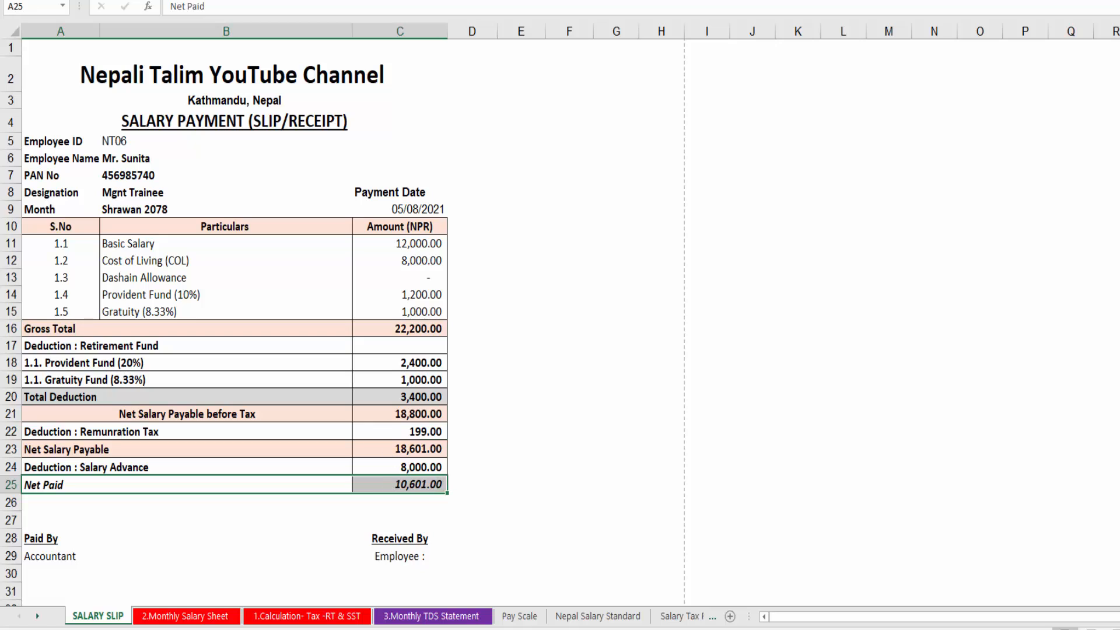
click(204, 0)
click(217, 0)
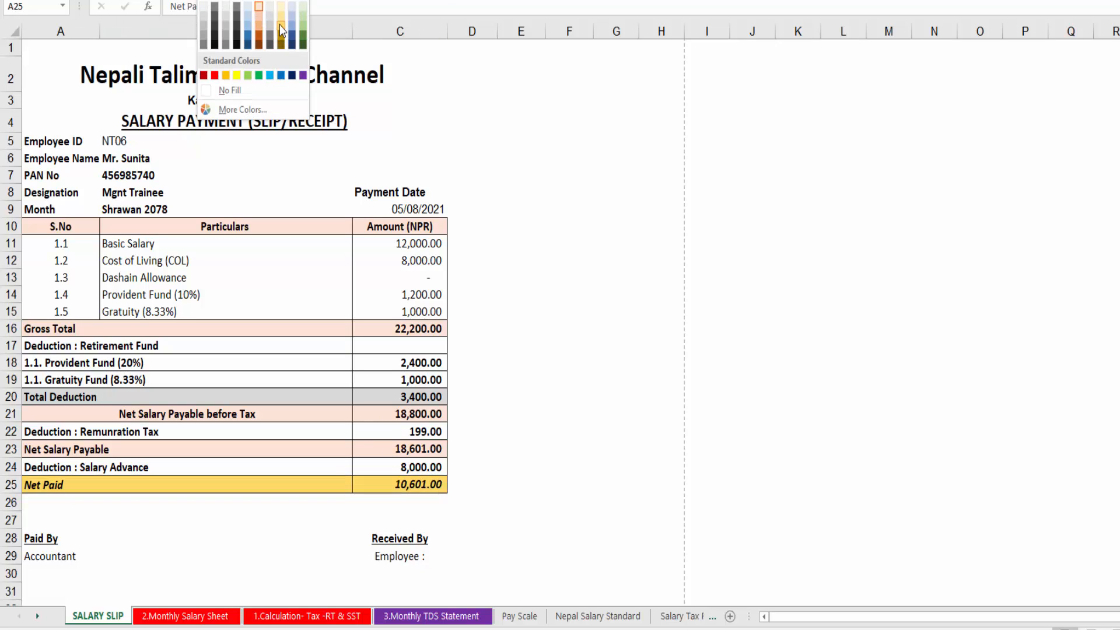
click(278, 21)
click(613, 309)
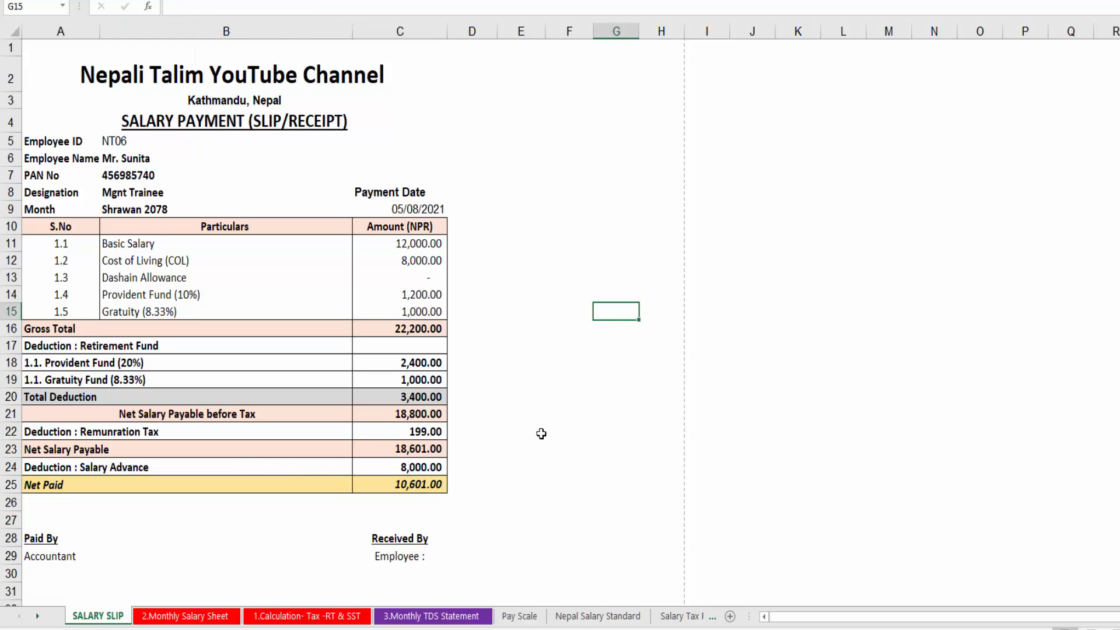
click(157, 349)
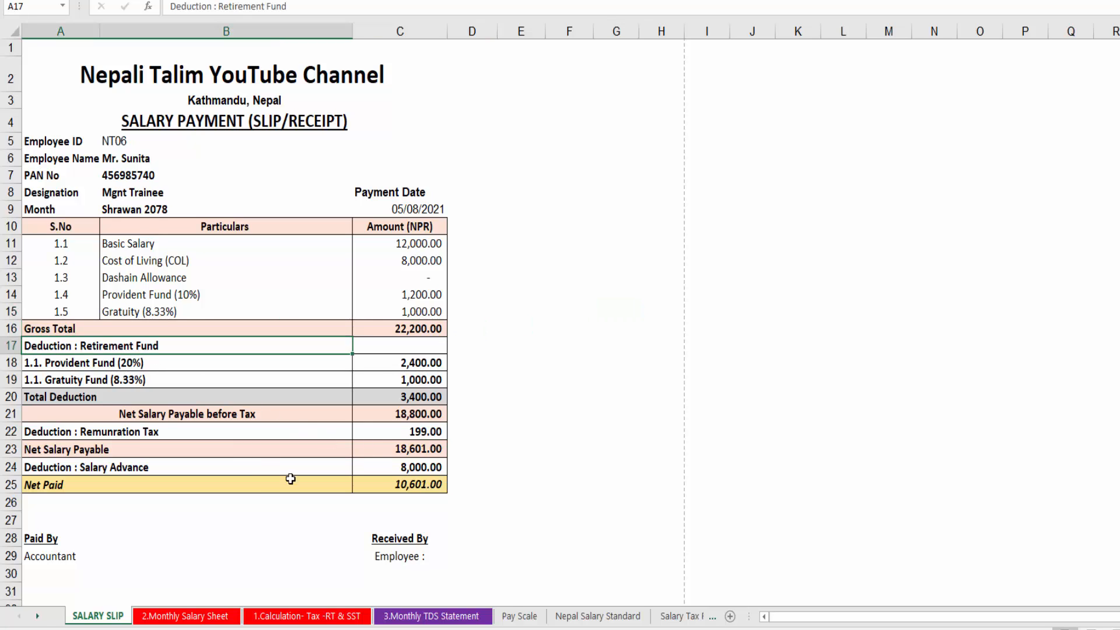
click(548, 483)
click(85, 231)
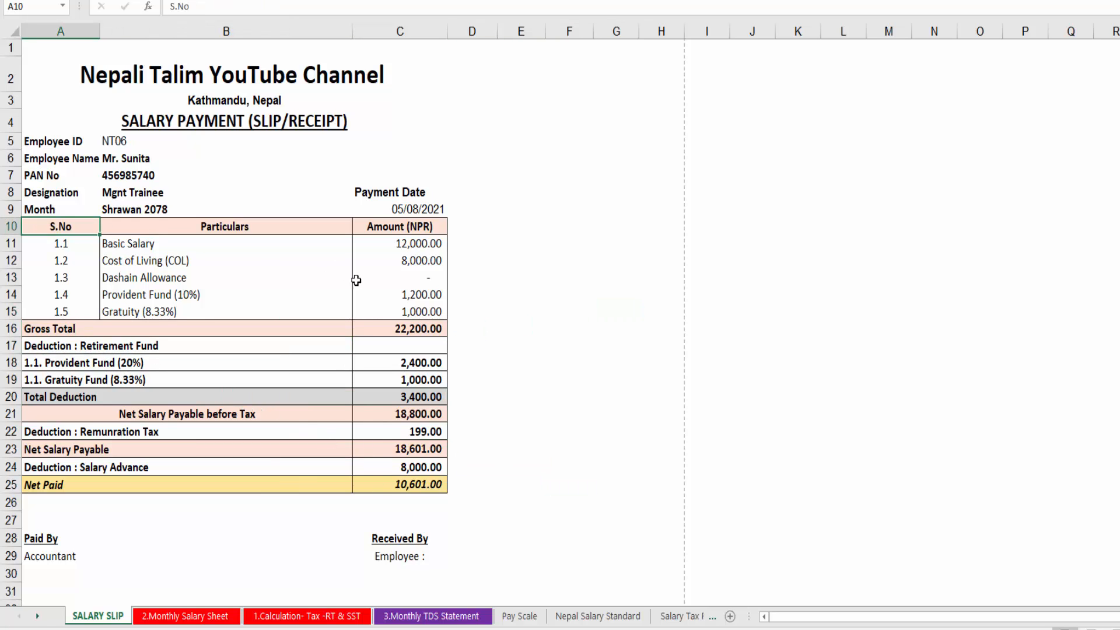
click(420, 244)
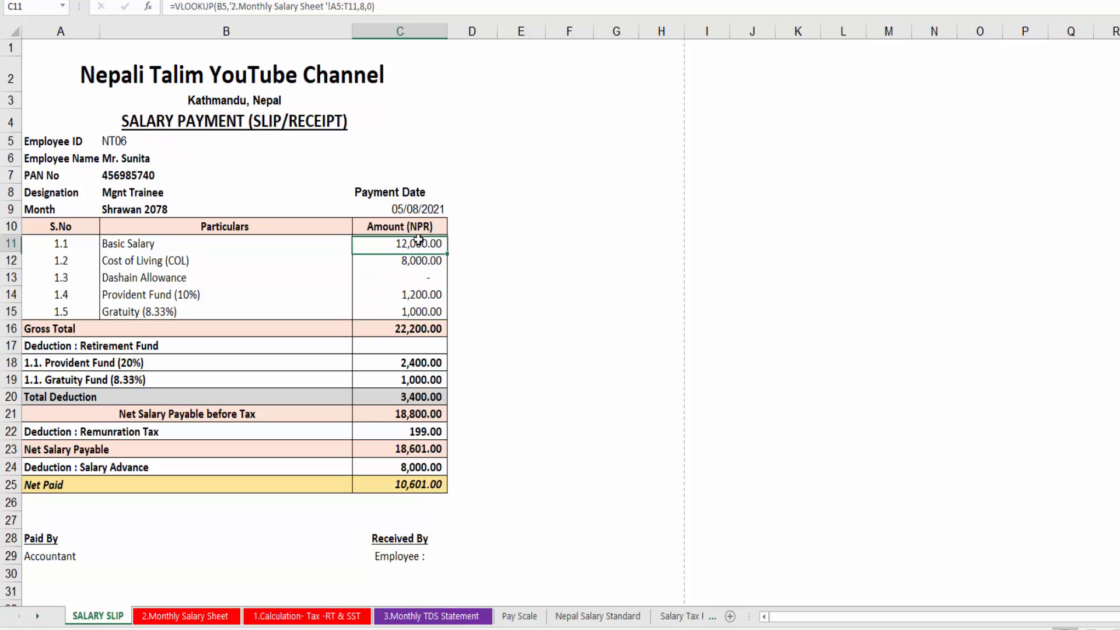
- Choose employee NT01 in the Employee ID drop-down of the salary slip
click(218, 147)
click(358, 141)
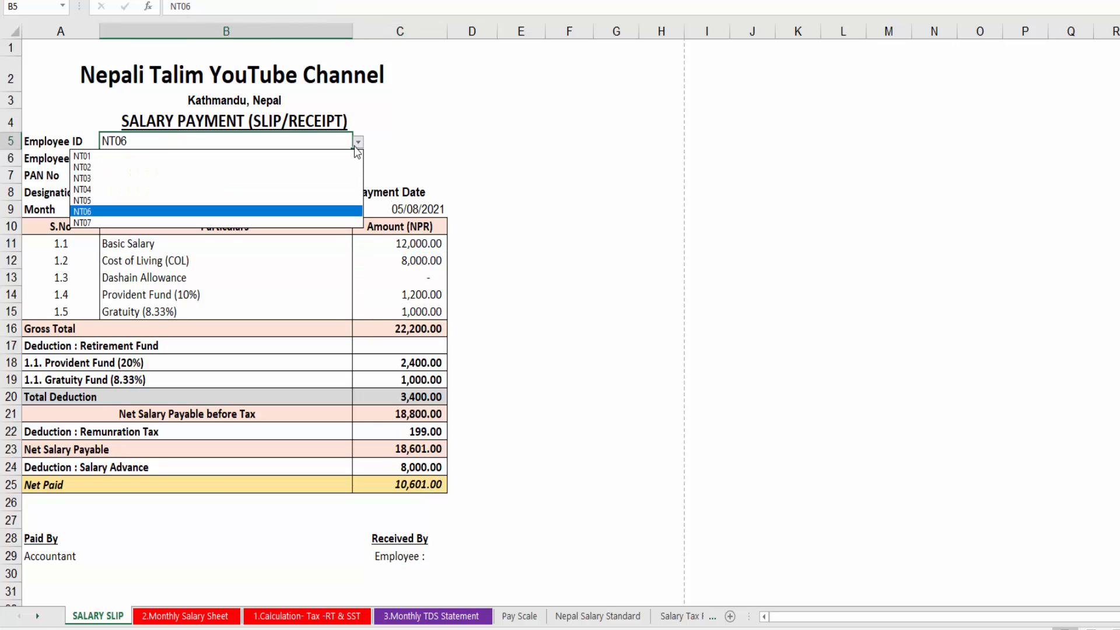
click(129, 160)
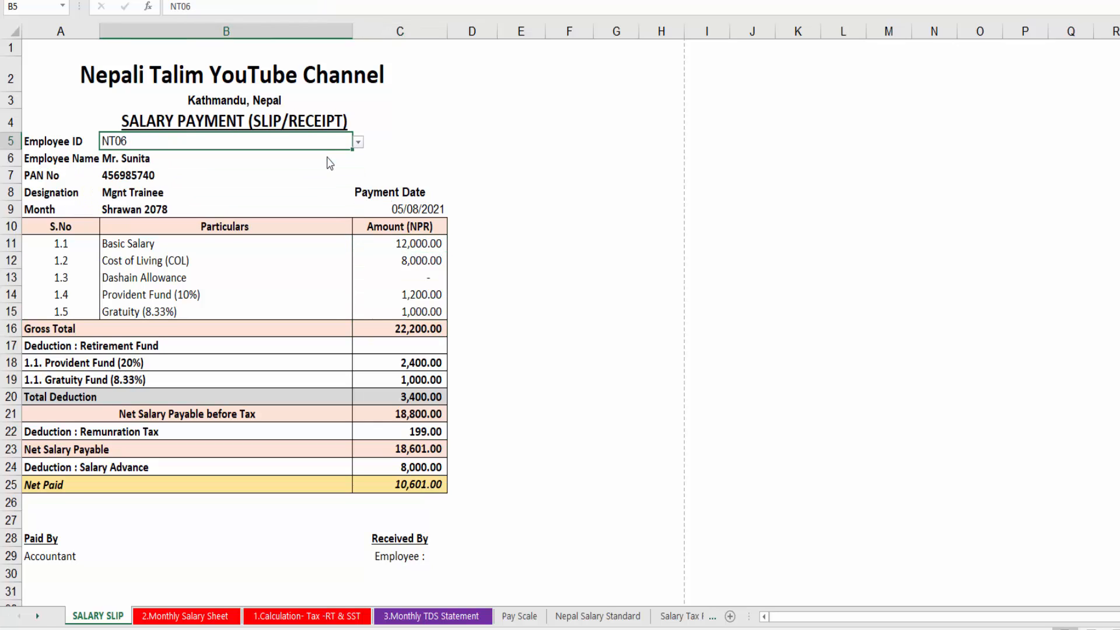
- Review the earnings rows from Basic Salary to Gratuity and the Gross Total with their formulas
click(133, 248)
click(417, 242)
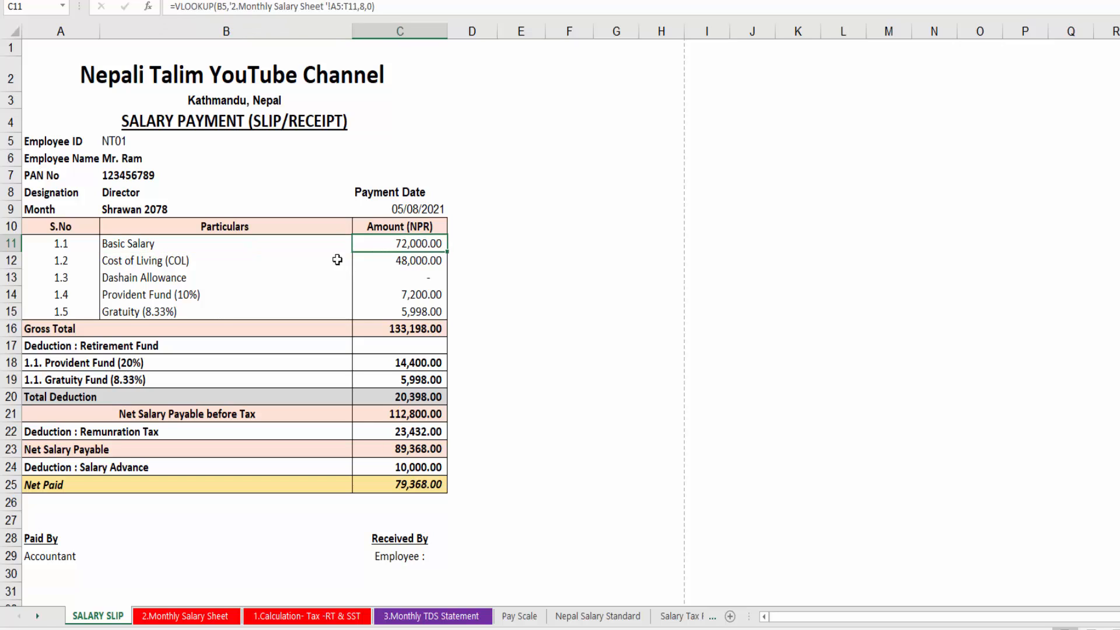
click(119, 264)
click(410, 263)
click(275, 282)
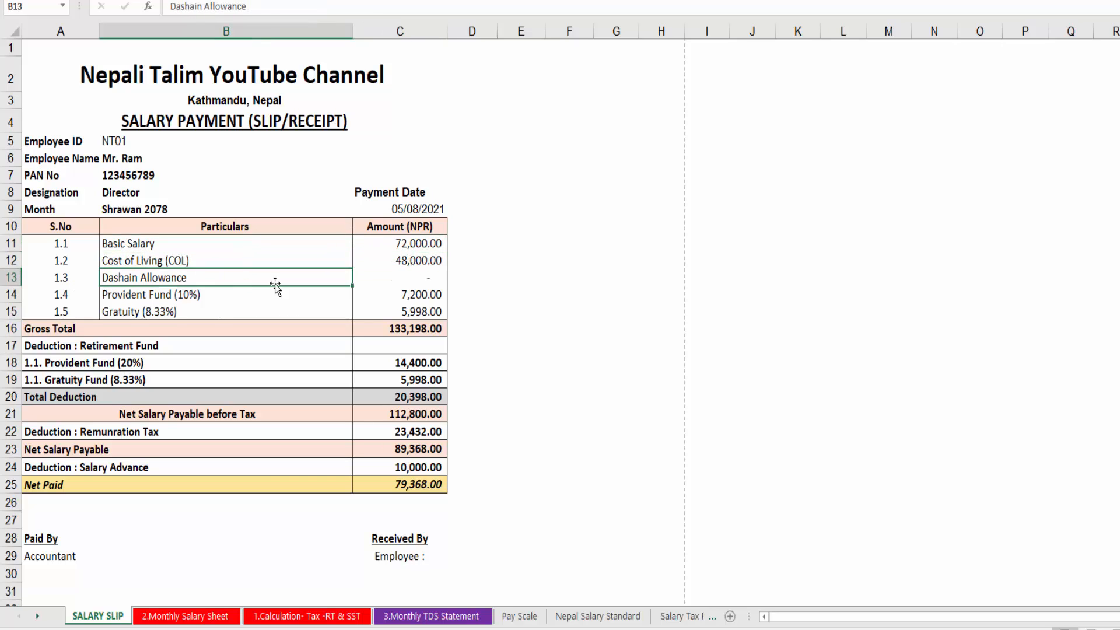
click(365, 278)
click(154, 298)
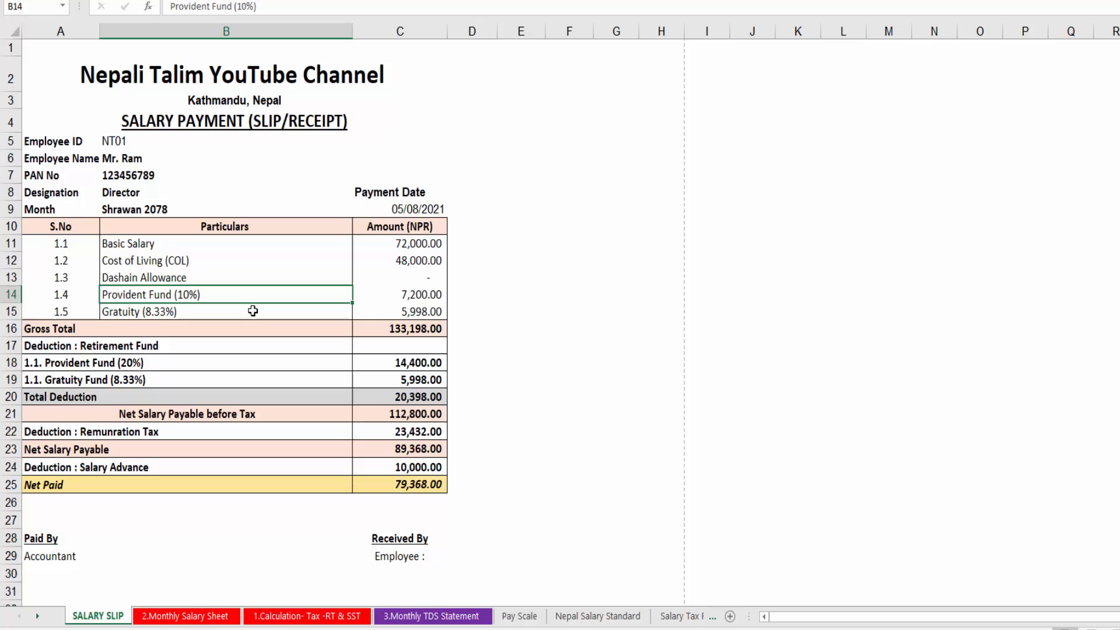
click(434, 295)
click(128, 313)
click(396, 314)
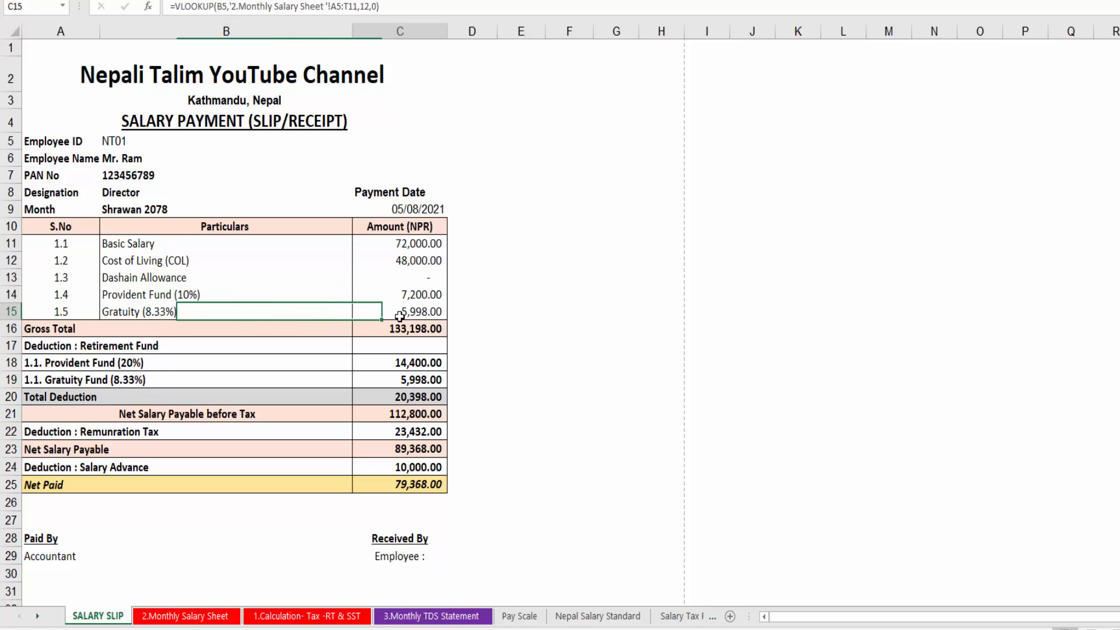
click(426, 332)
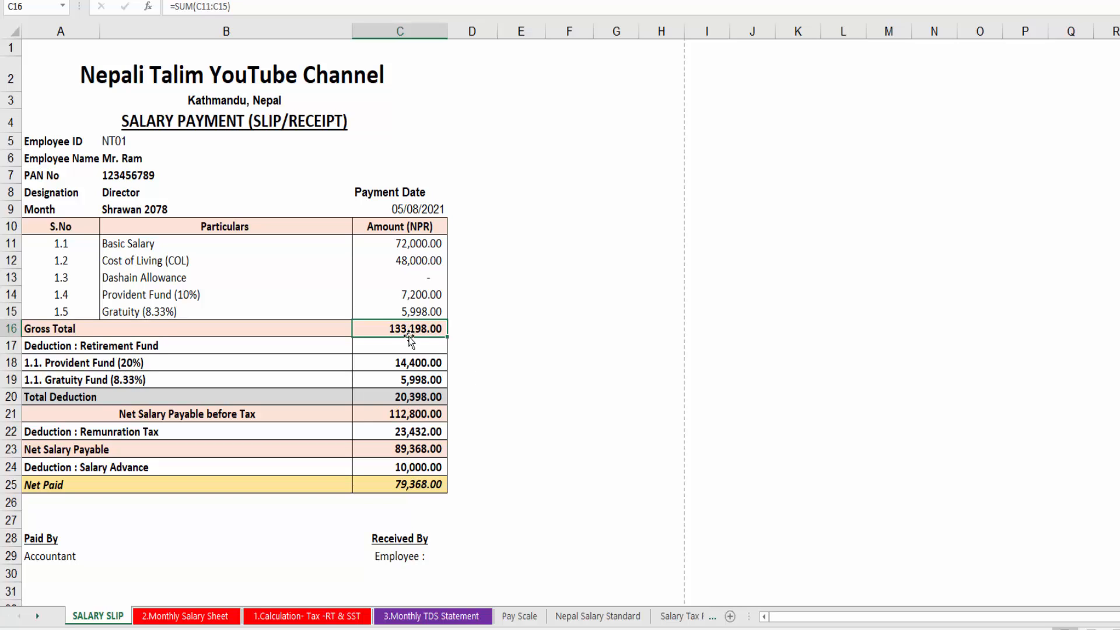
- Examine the Provident Fund and Gratuity Fund deductions, the Total Deduction and the Net Salary Payable before Tax
click(83, 361)
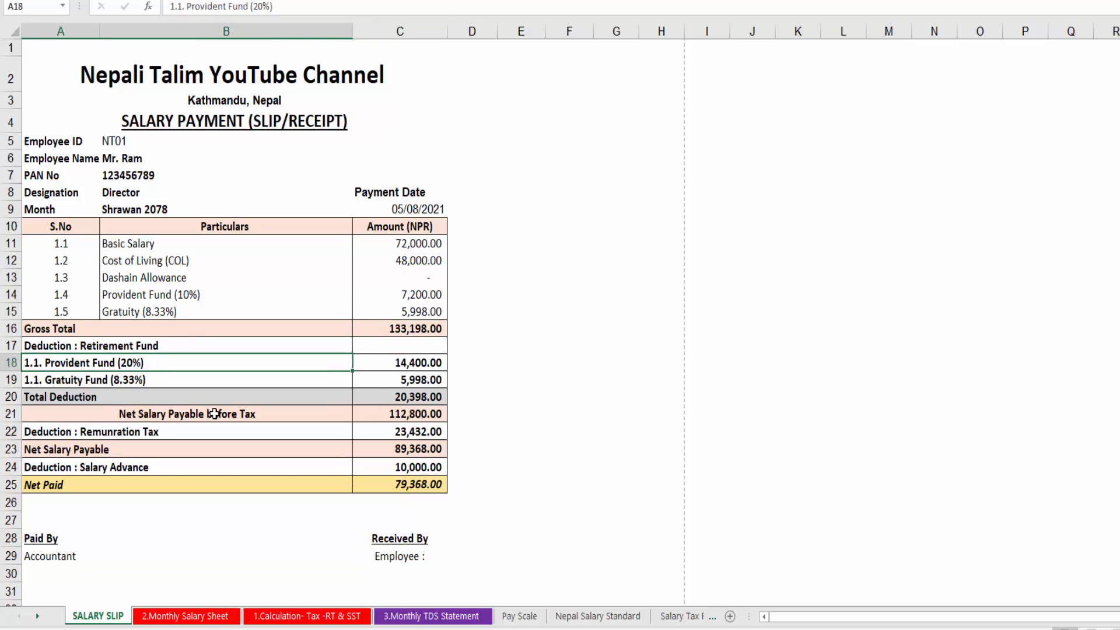
click(388, 361)
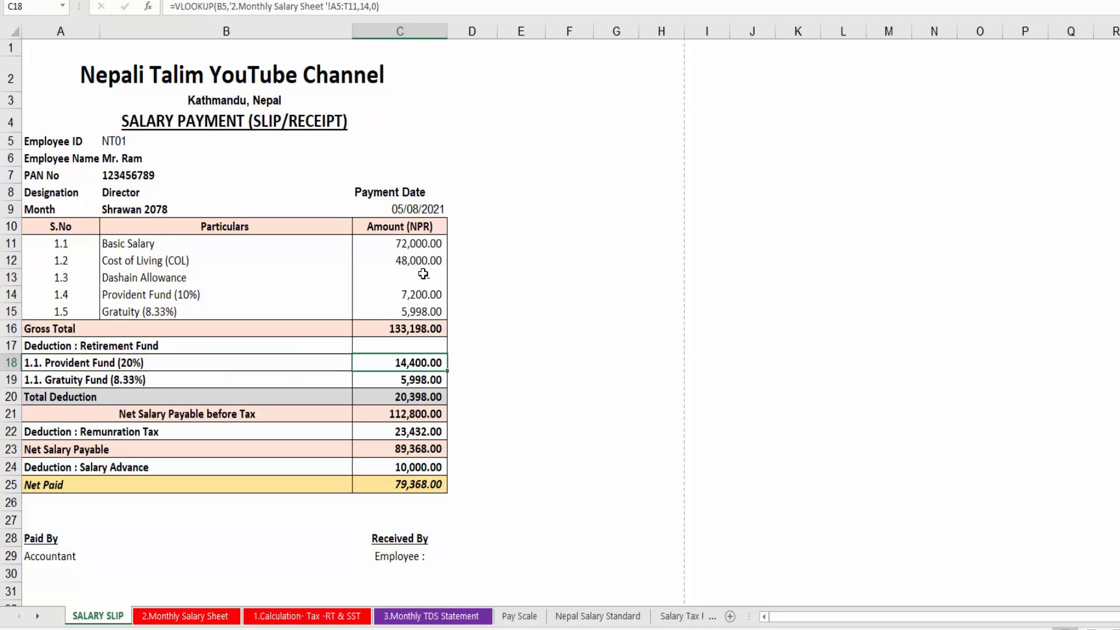
click(408, 295)
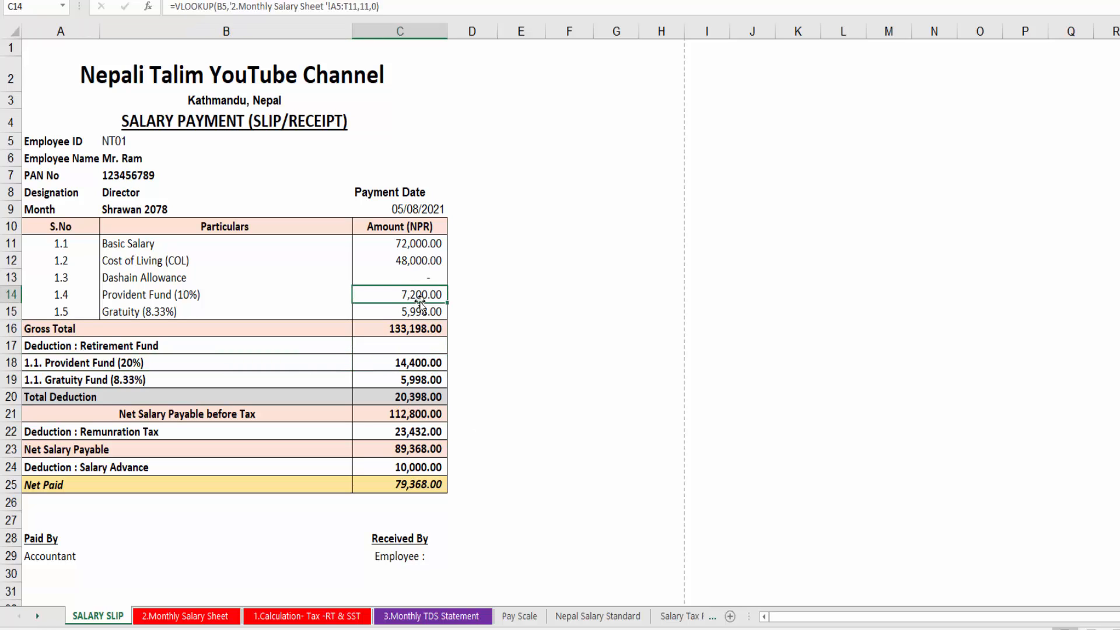
click(408, 363)
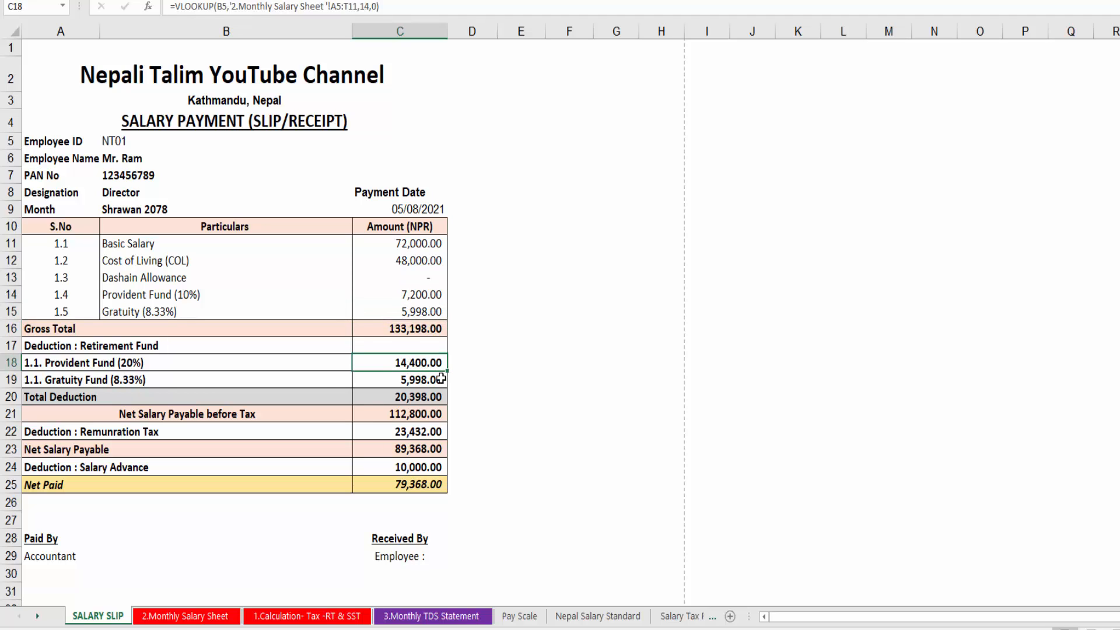
click(138, 384)
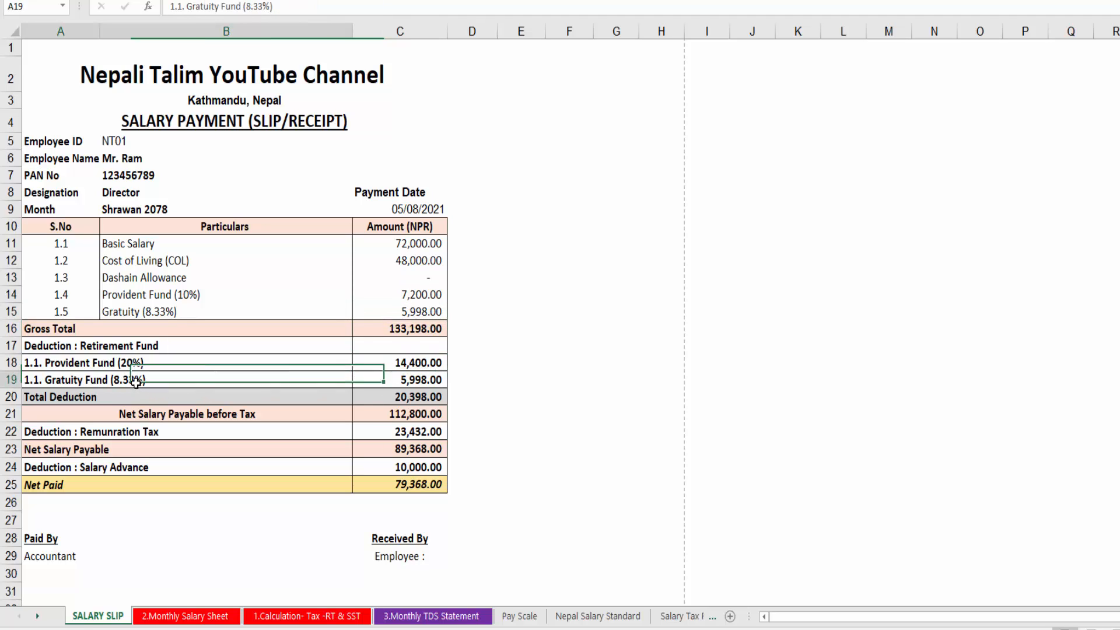
click(432, 382)
click(432, 398)
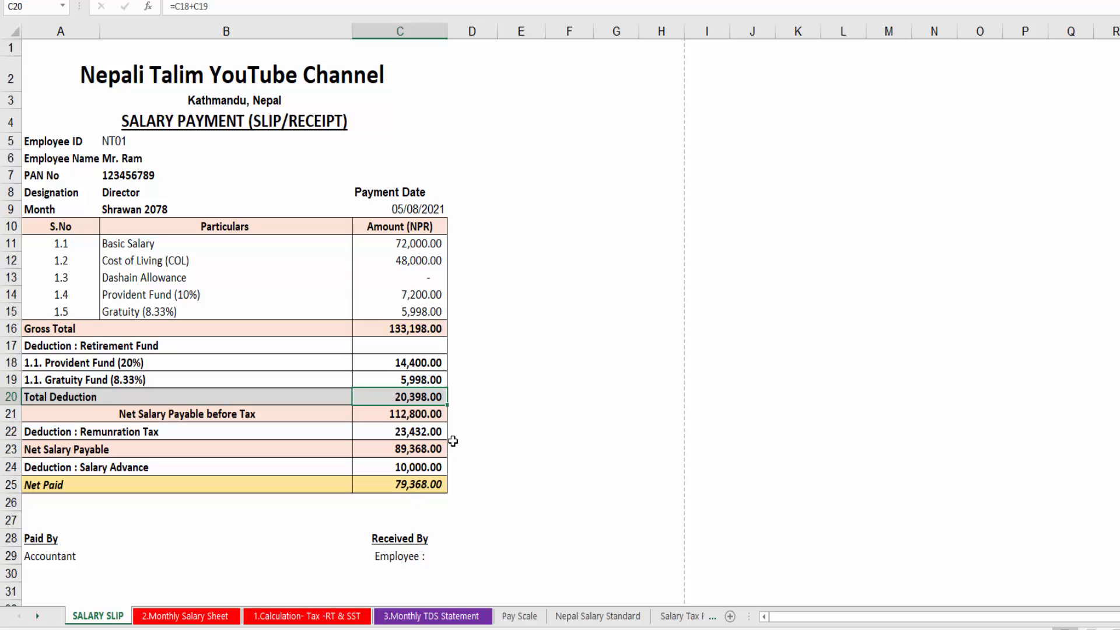
click(404, 331)
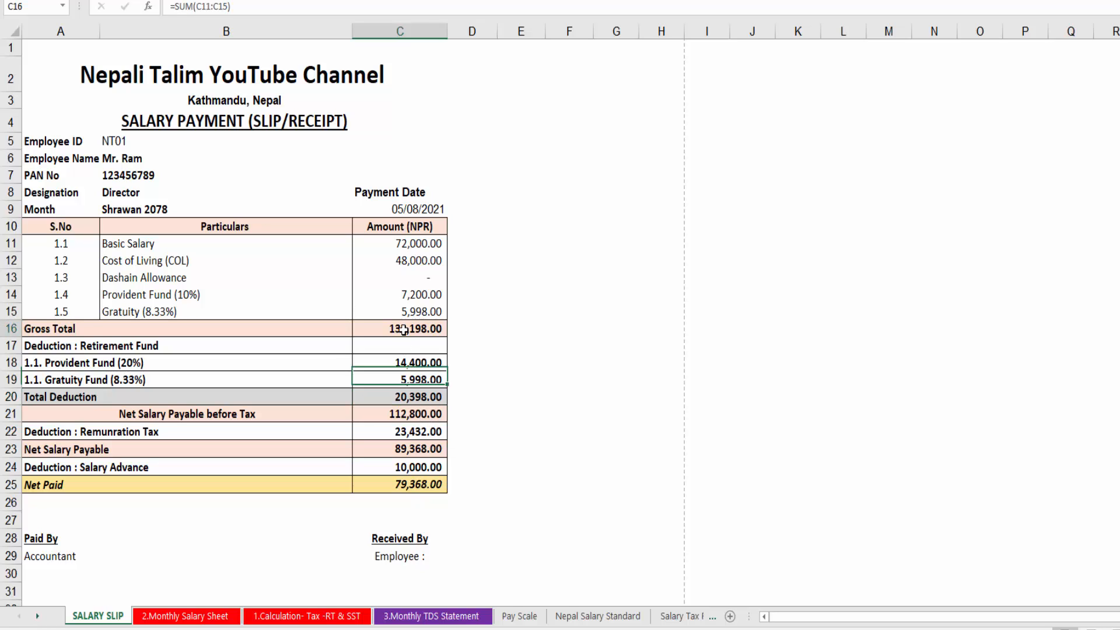
click(413, 396)
click(409, 413)
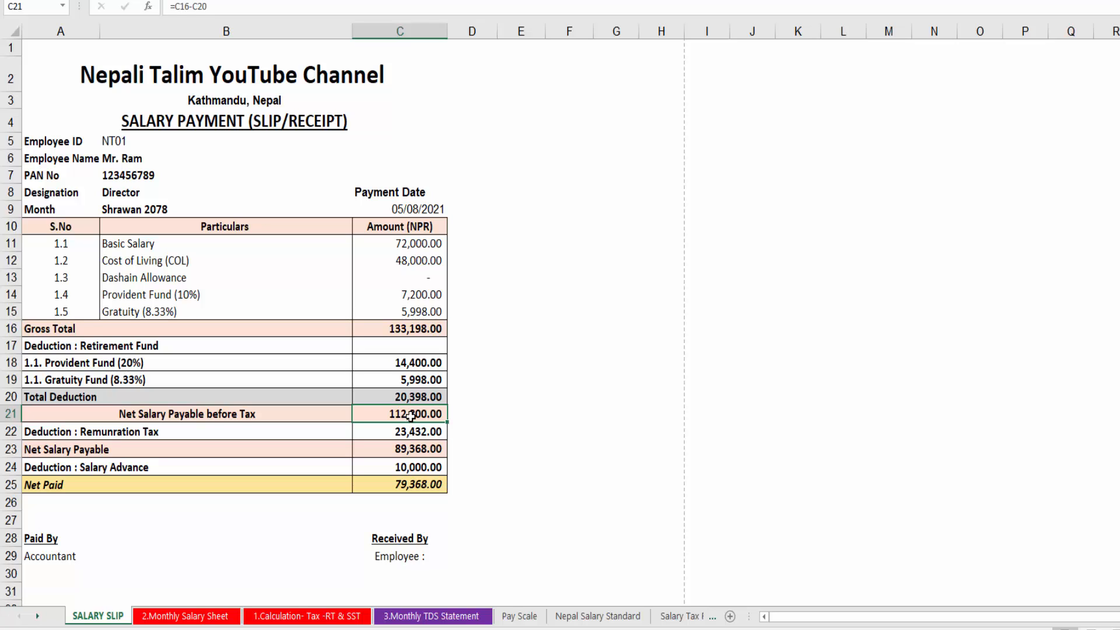
- Review the rows from remuneration tax to Net Paid and the Paid By and Received By entries
click(46, 432)
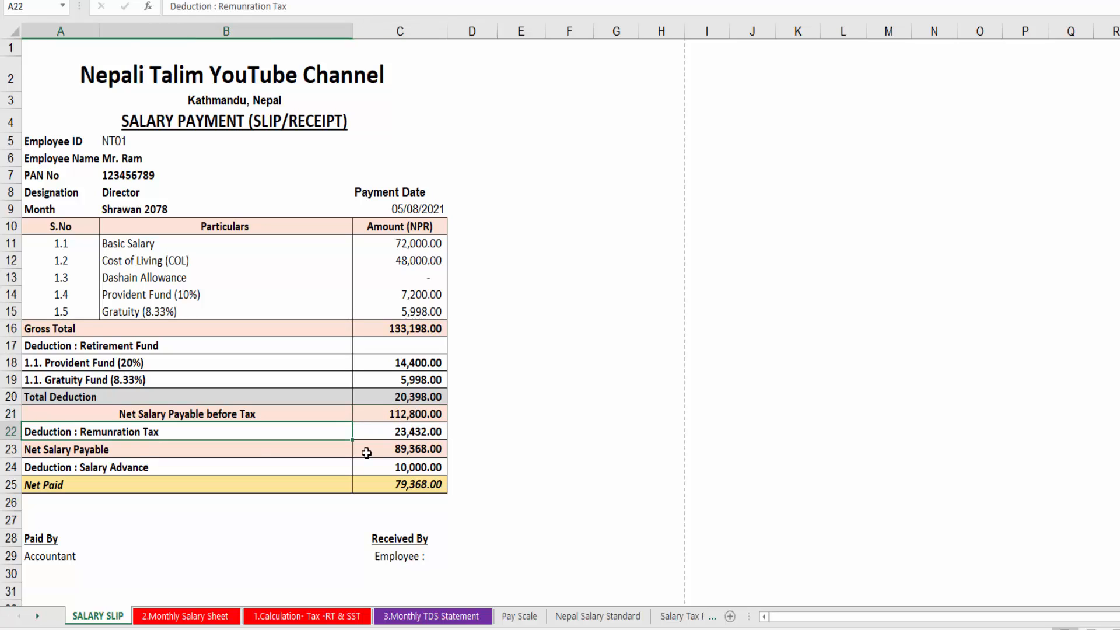
click(398, 433)
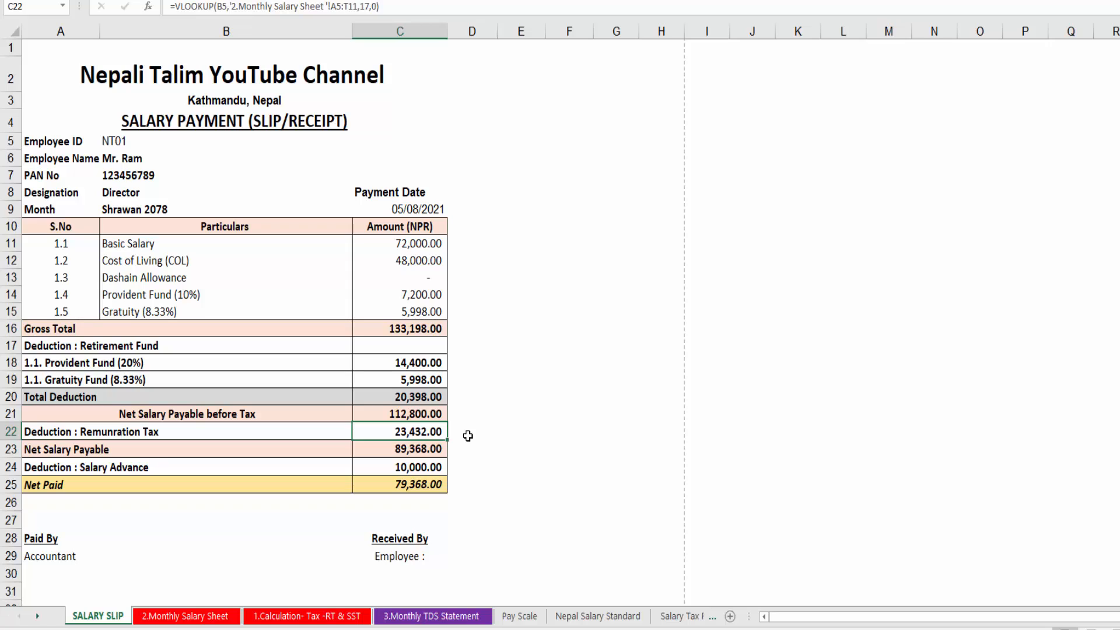
click(426, 455)
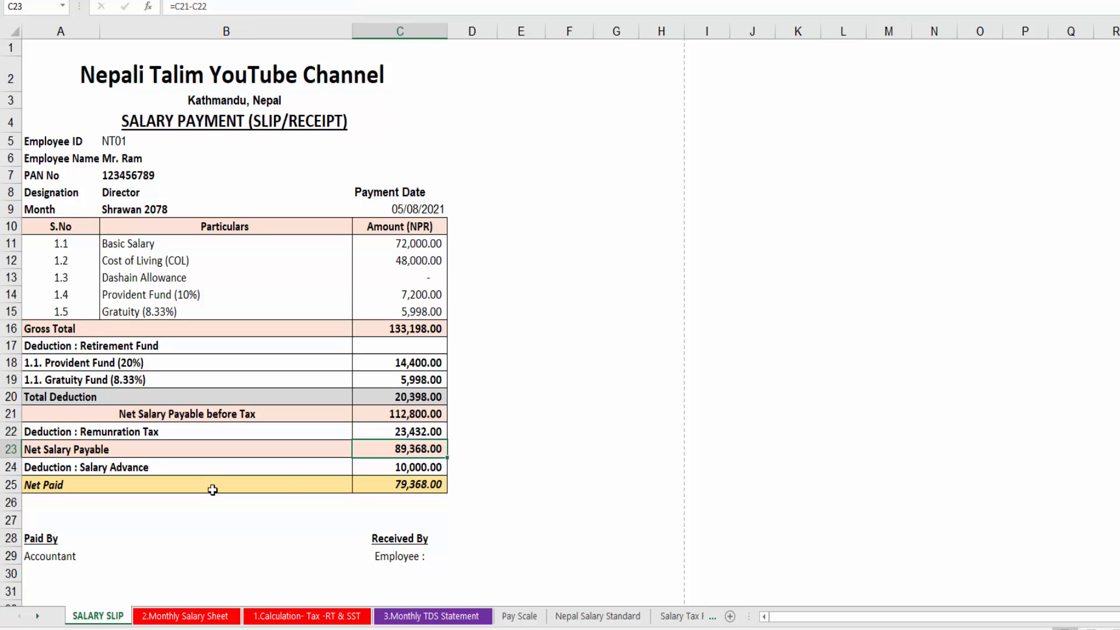
click(208, 467)
click(400, 467)
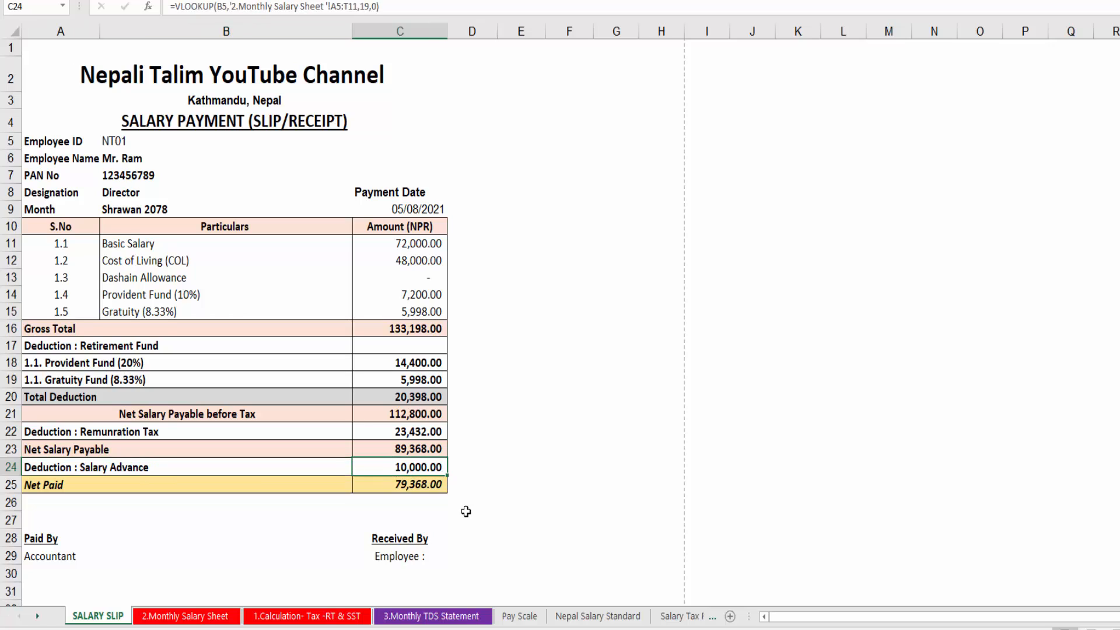
click(388, 488)
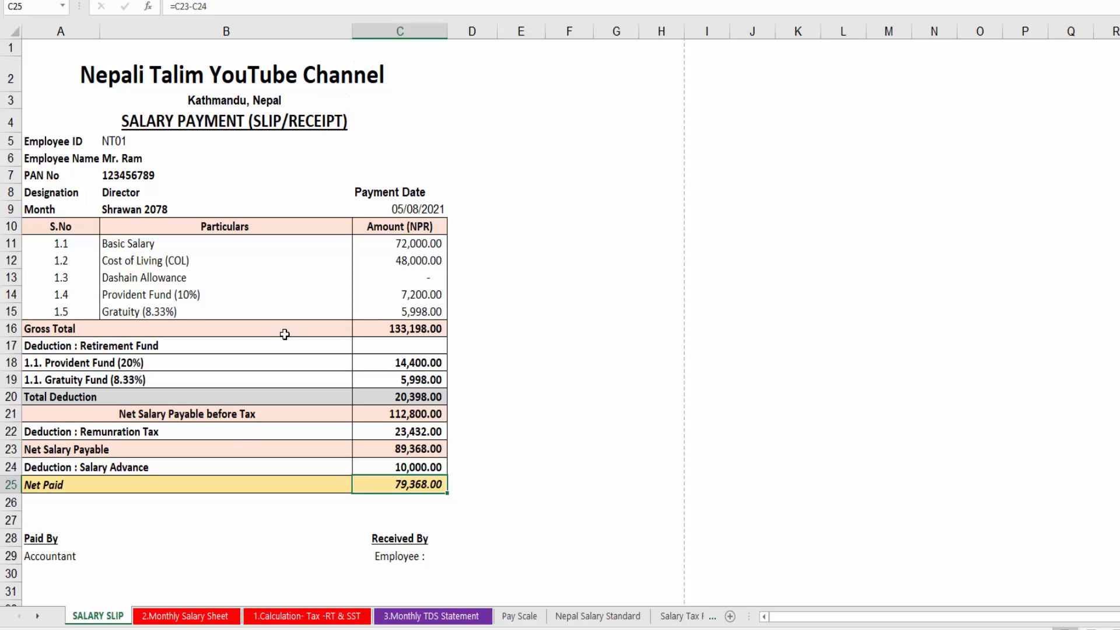
scroll(177, 507, down, 2)
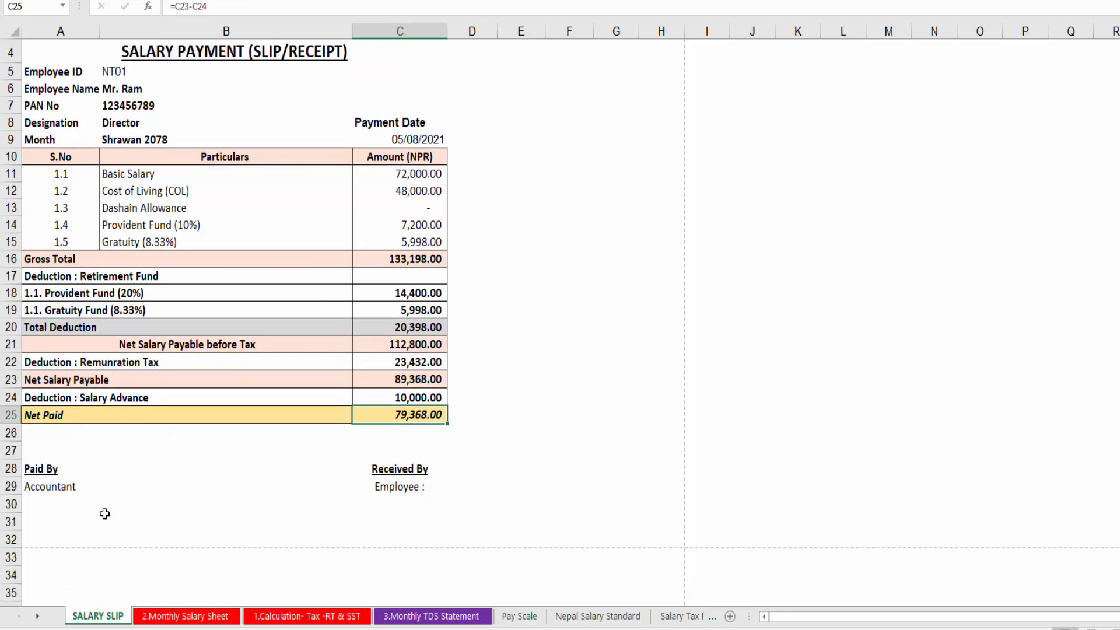
click(35, 489)
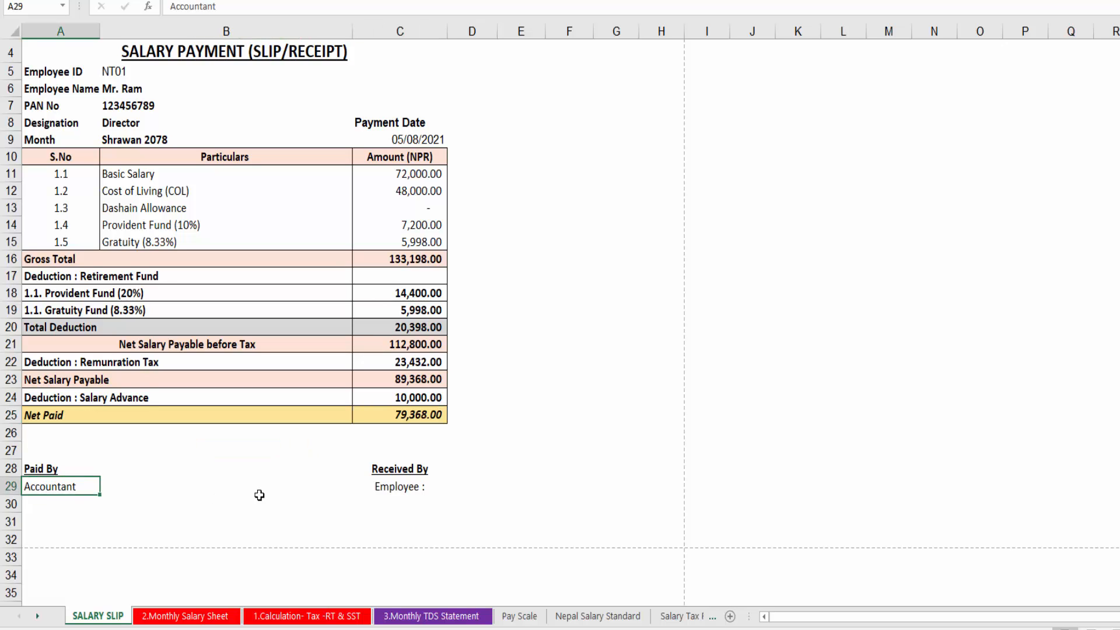
click(412, 490)
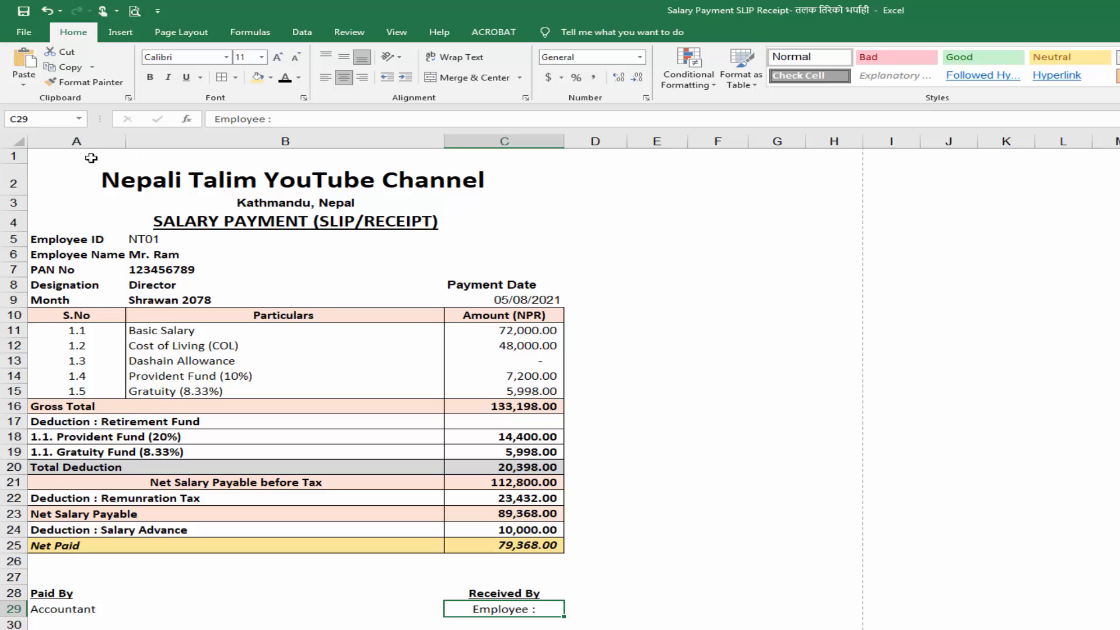
- Set the print area of the salary slip to A1:C29
drag(54, 156, 532, 602)
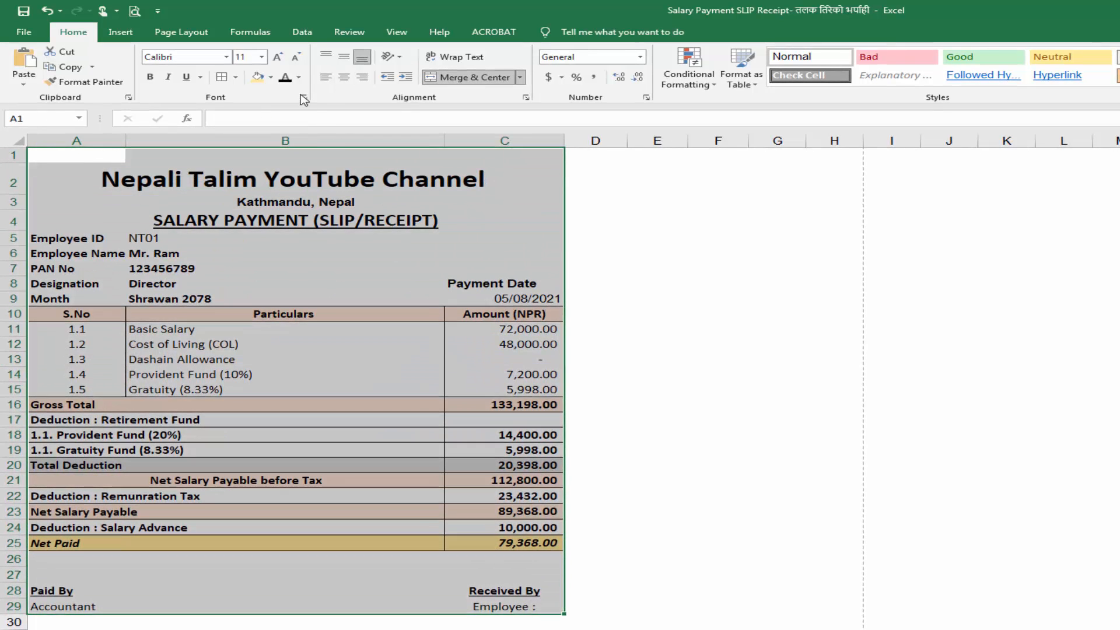
click(210, 32)
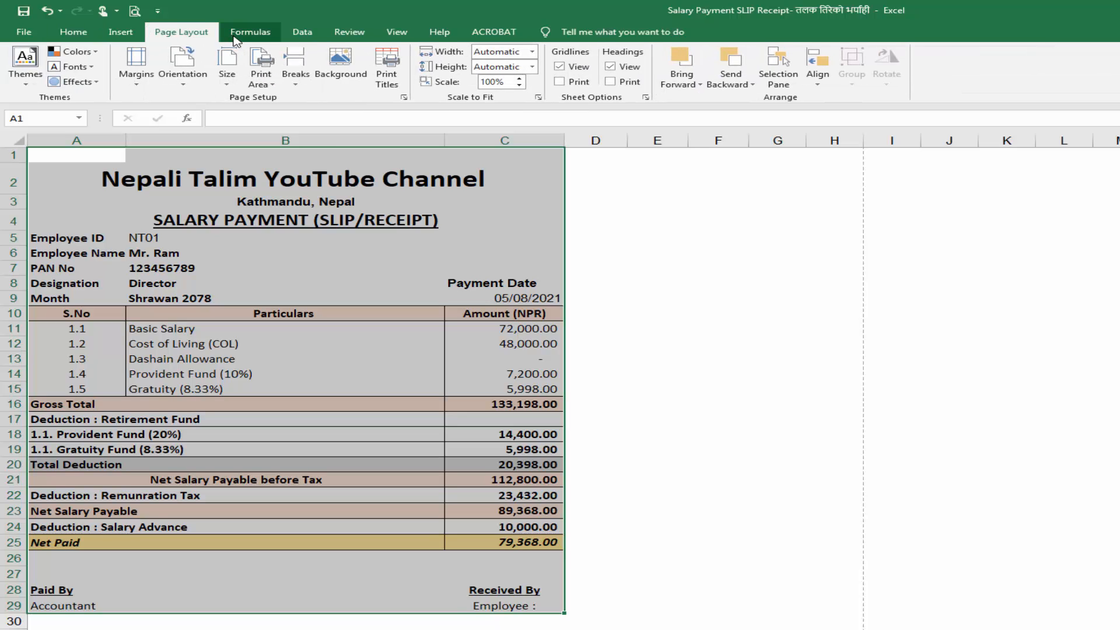
click(270, 87)
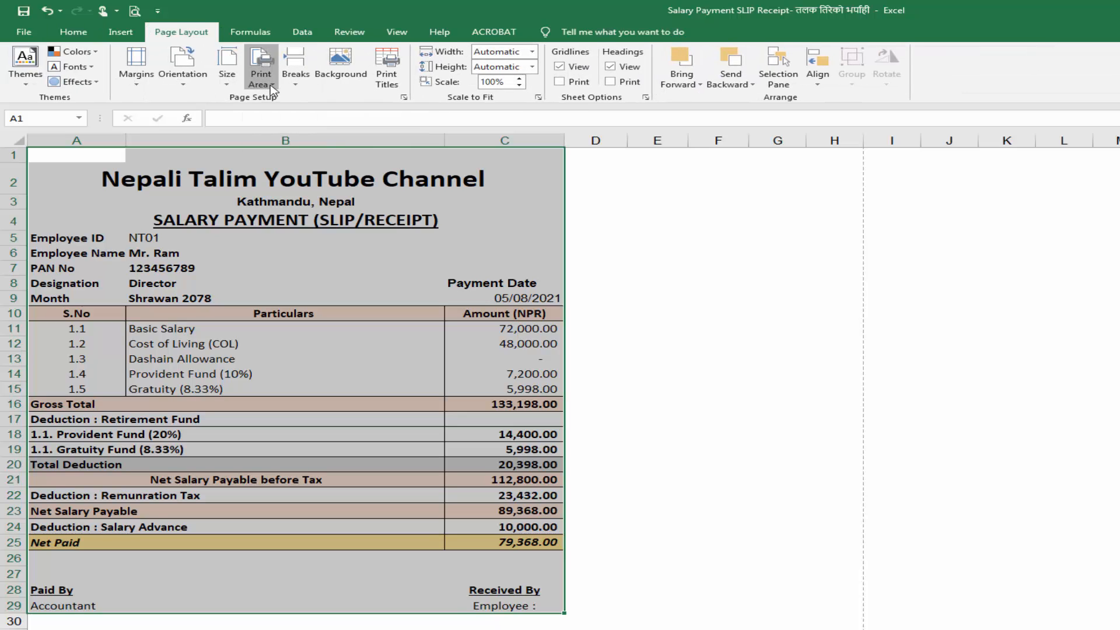
click(277, 101)
click(706, 287)
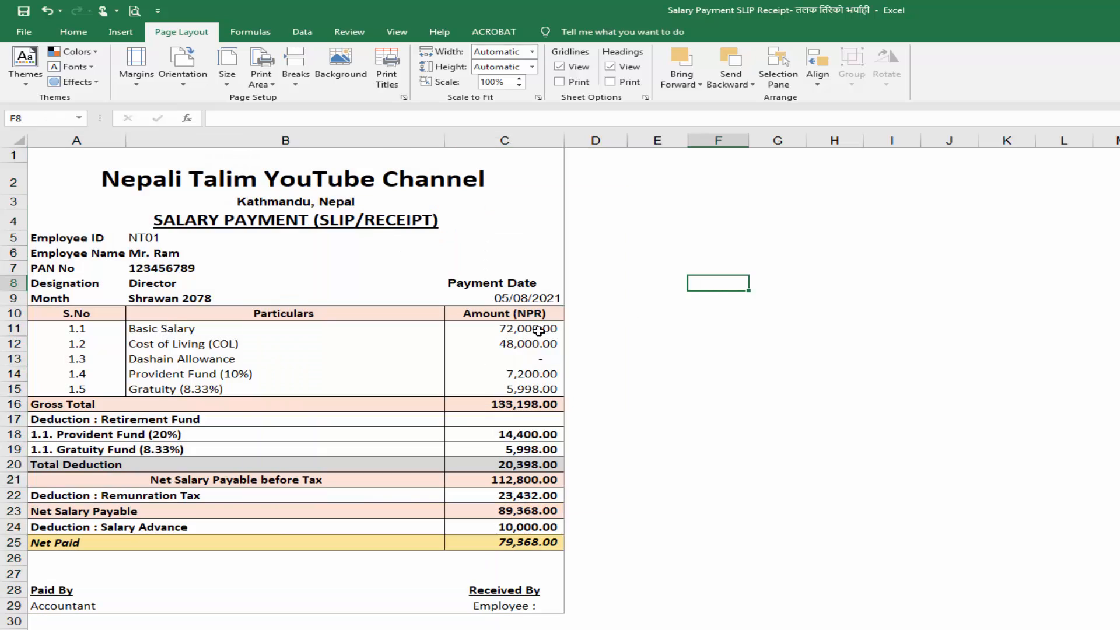
- Open the print preview of the slip and set the page orientation to Portrait
click(135, 13)
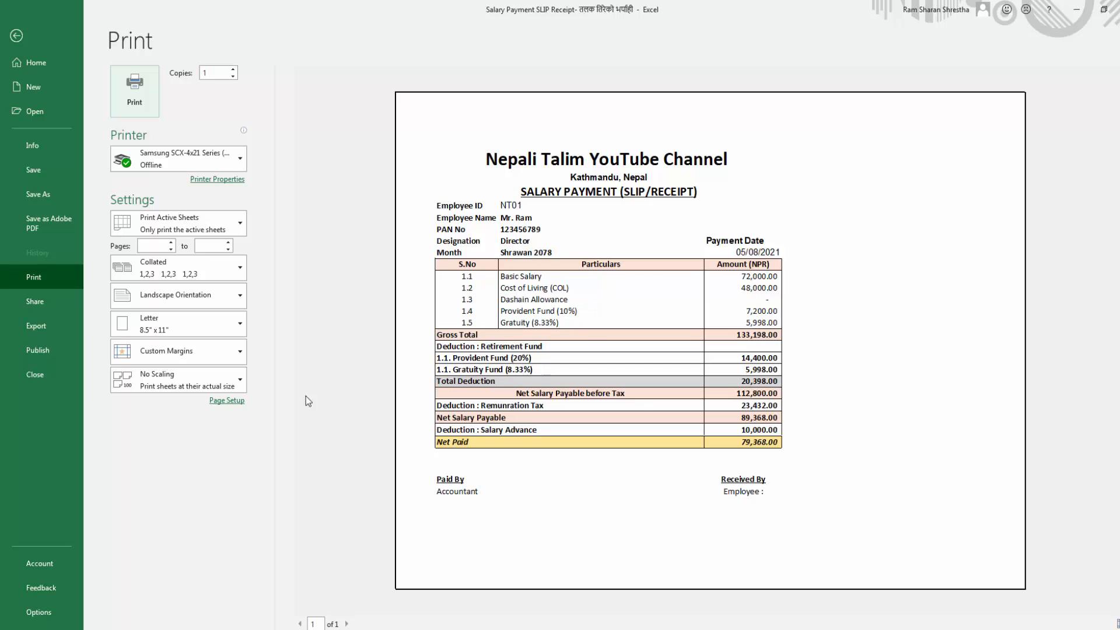
click(227, 401)
click(357, 308)
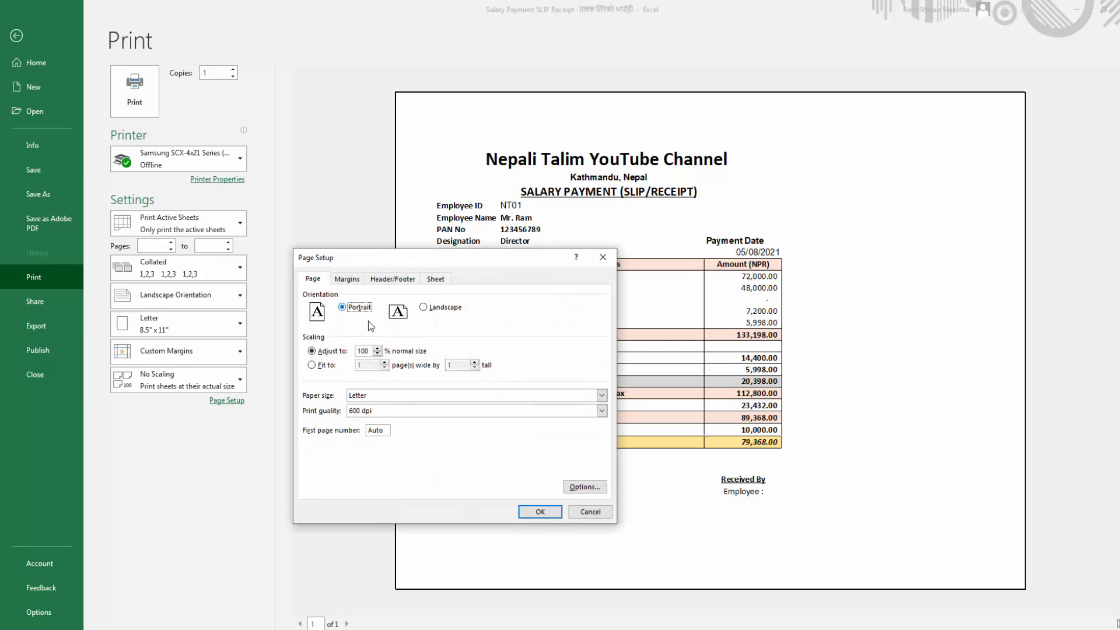
click(540, 512)
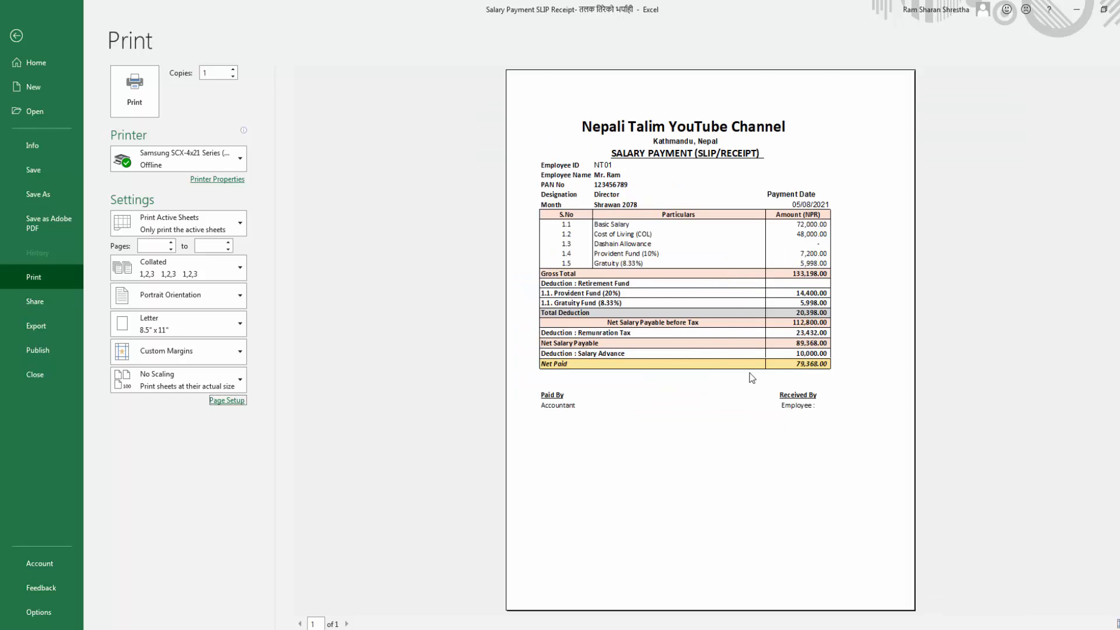
- Show the margin guides in the print preview and slightly widen the page's left and right margins
click(1116, 623)
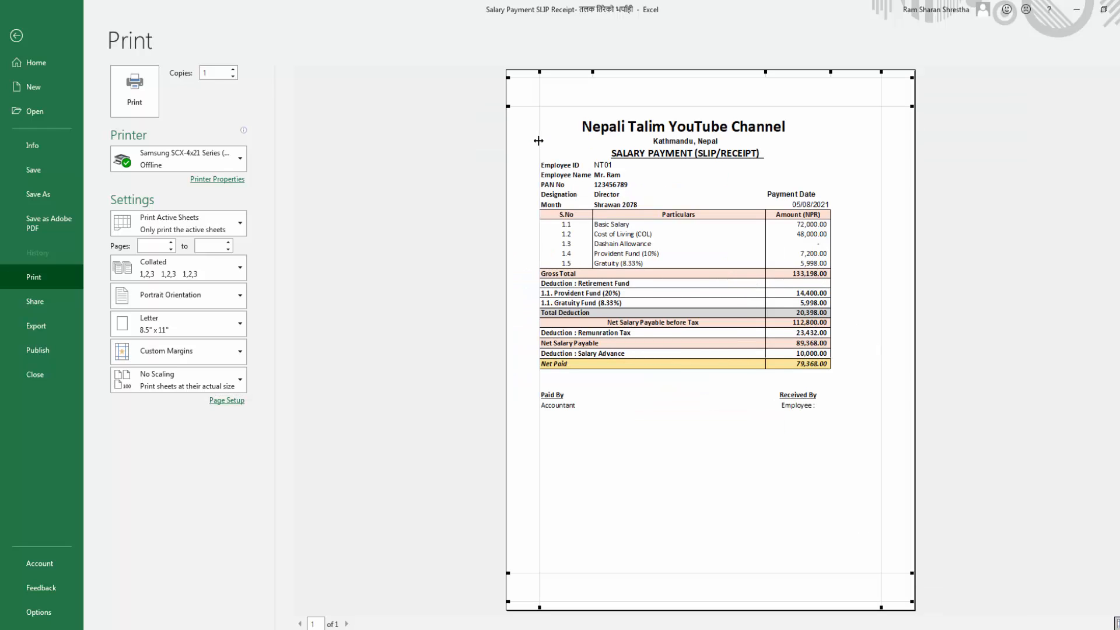
drag(537, 140, 548, 140)
drag(882, 169, 876, 173)
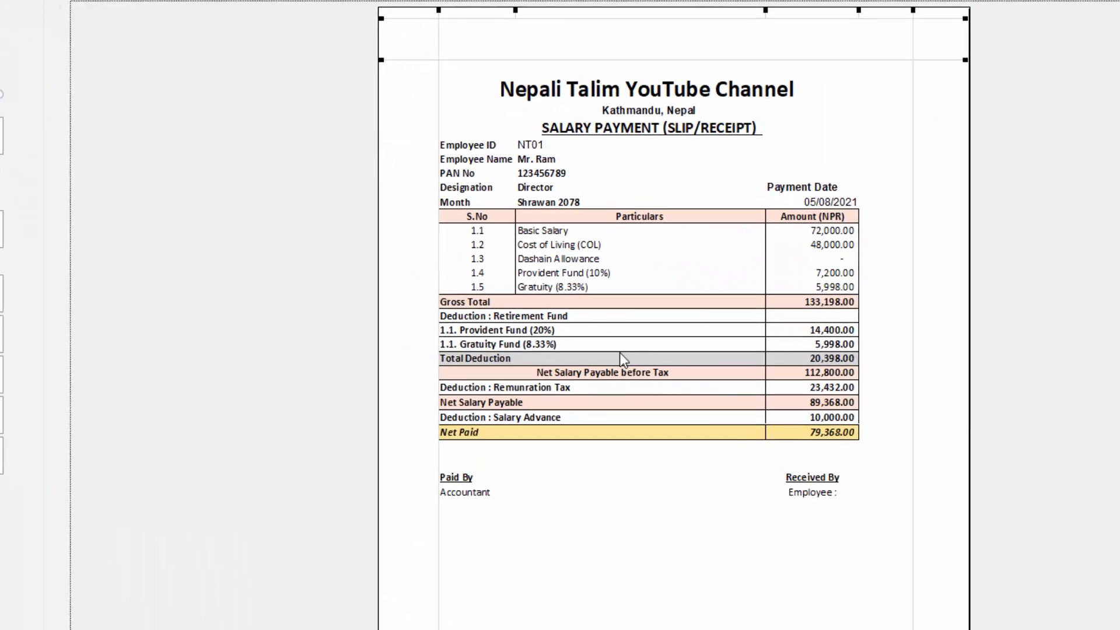